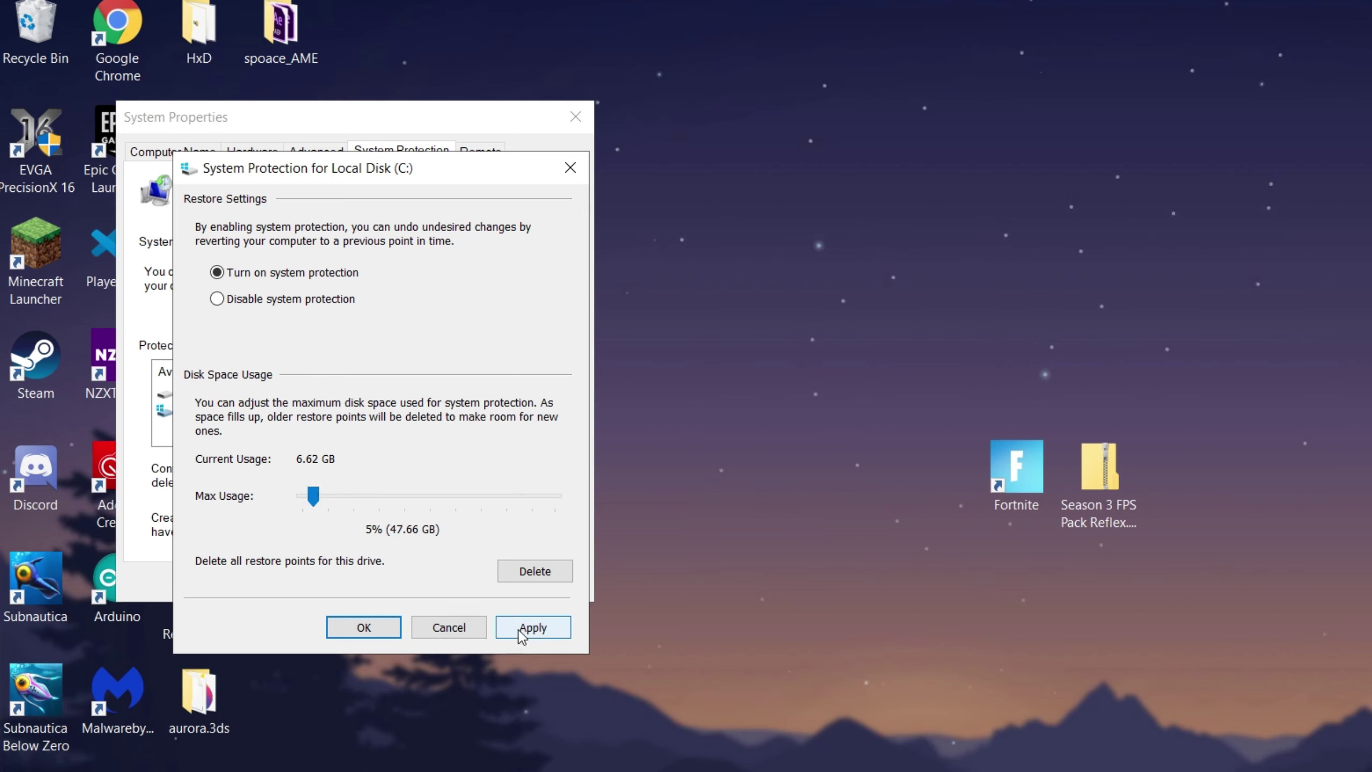
- Accept the system protection settings for Local Disk (C:) and close System Properties
left_click(339, 630)
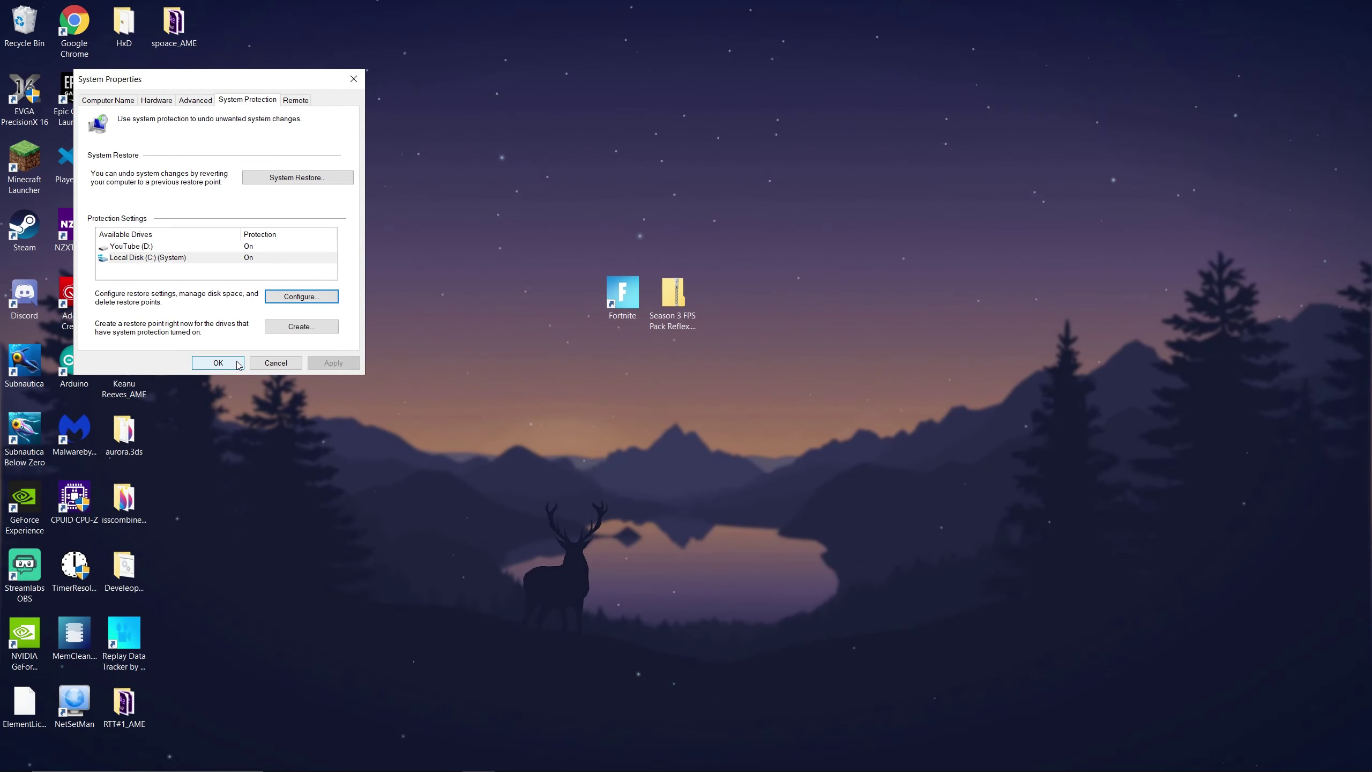
left_click(353, 582)
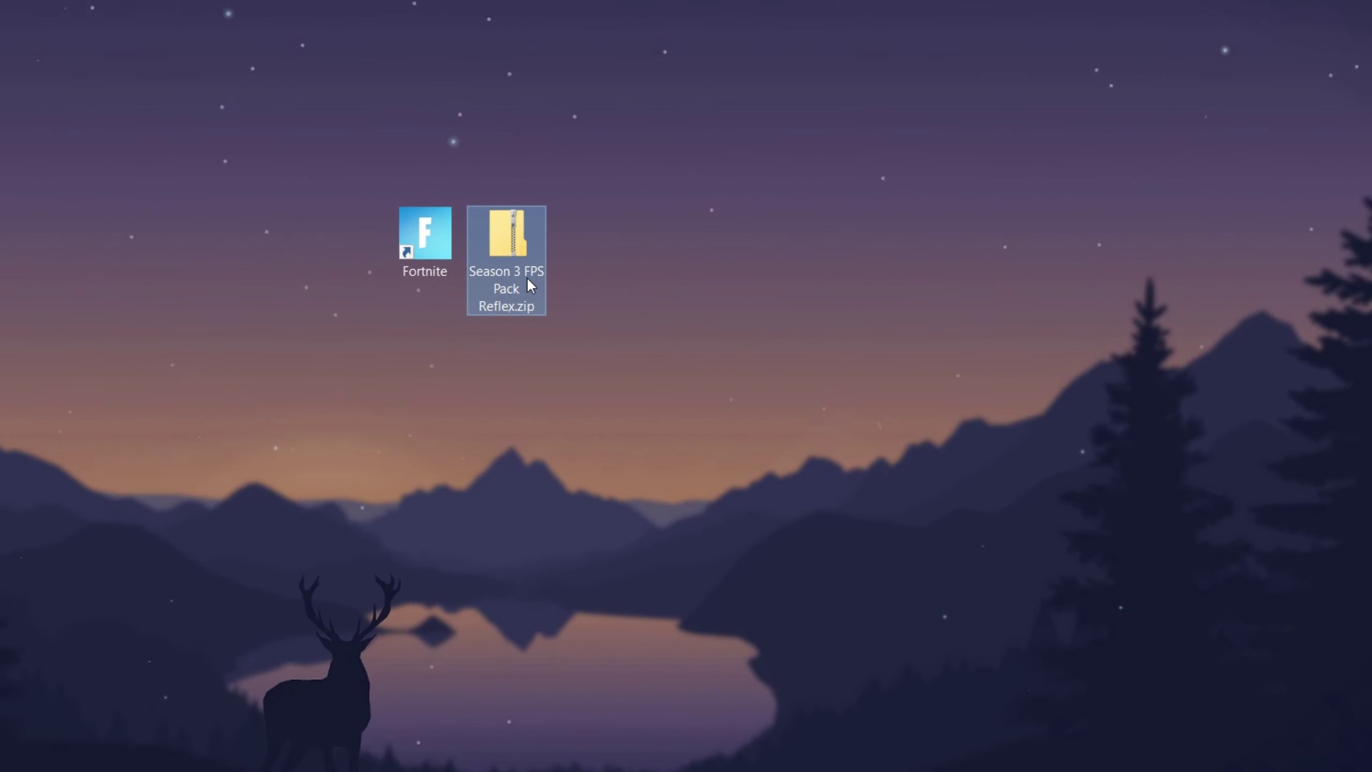
- Extract Season 3 FPS Pack Reflex.zip onto the desktop with 7-Zip
right_click(684, 317)
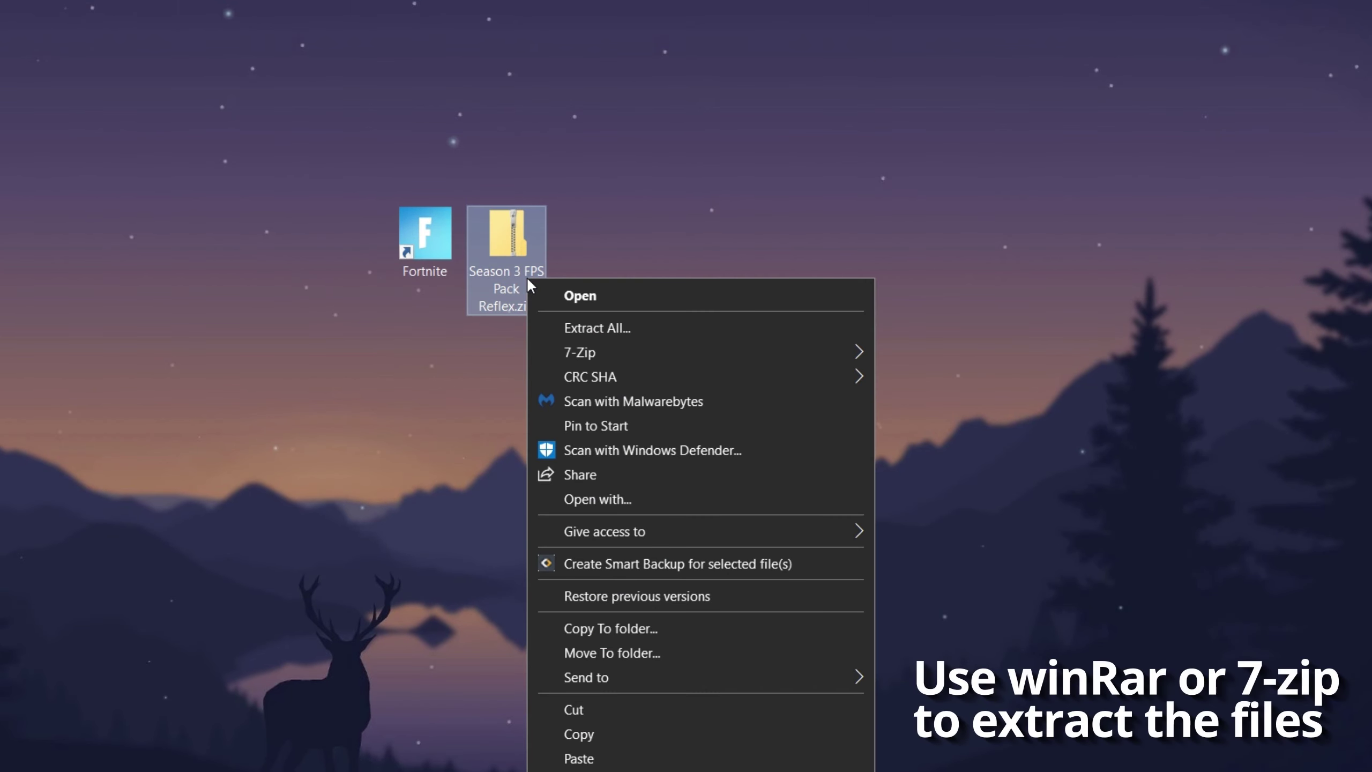
mouse_move(753, 349)
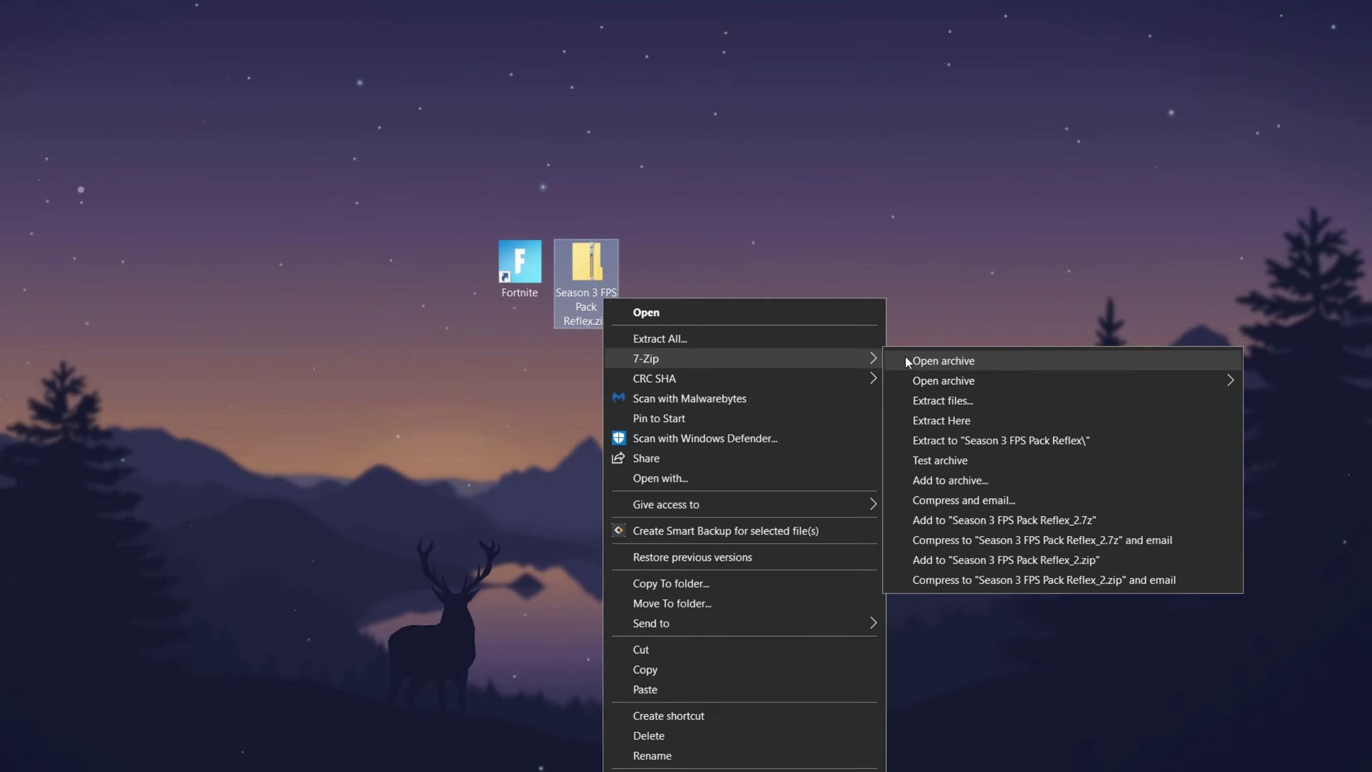
left_click(967, 417)
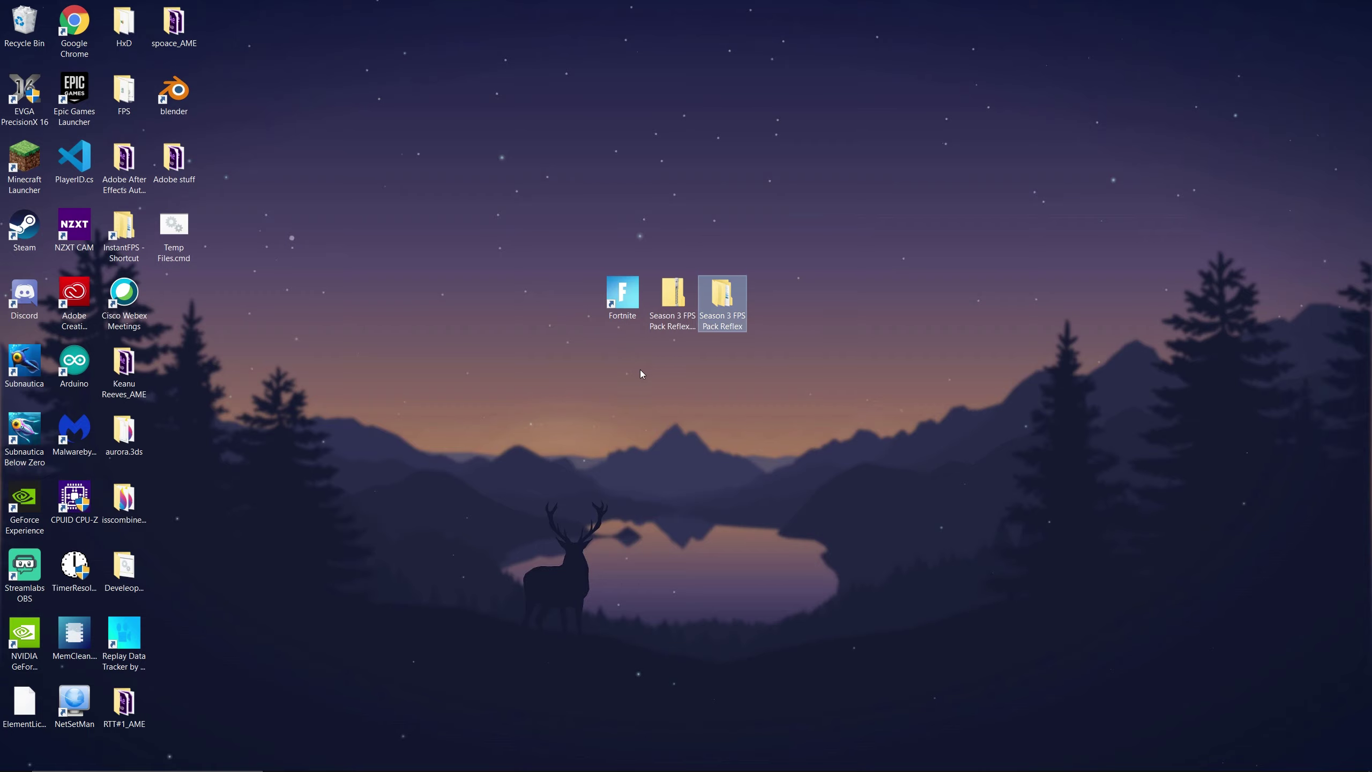
- Copy Engine.ini, GameUserSettings.ini and Scalability.ini from the Config > High folder of the extracted Season 3 FPS Pack Reflex
double_click(723, 298)
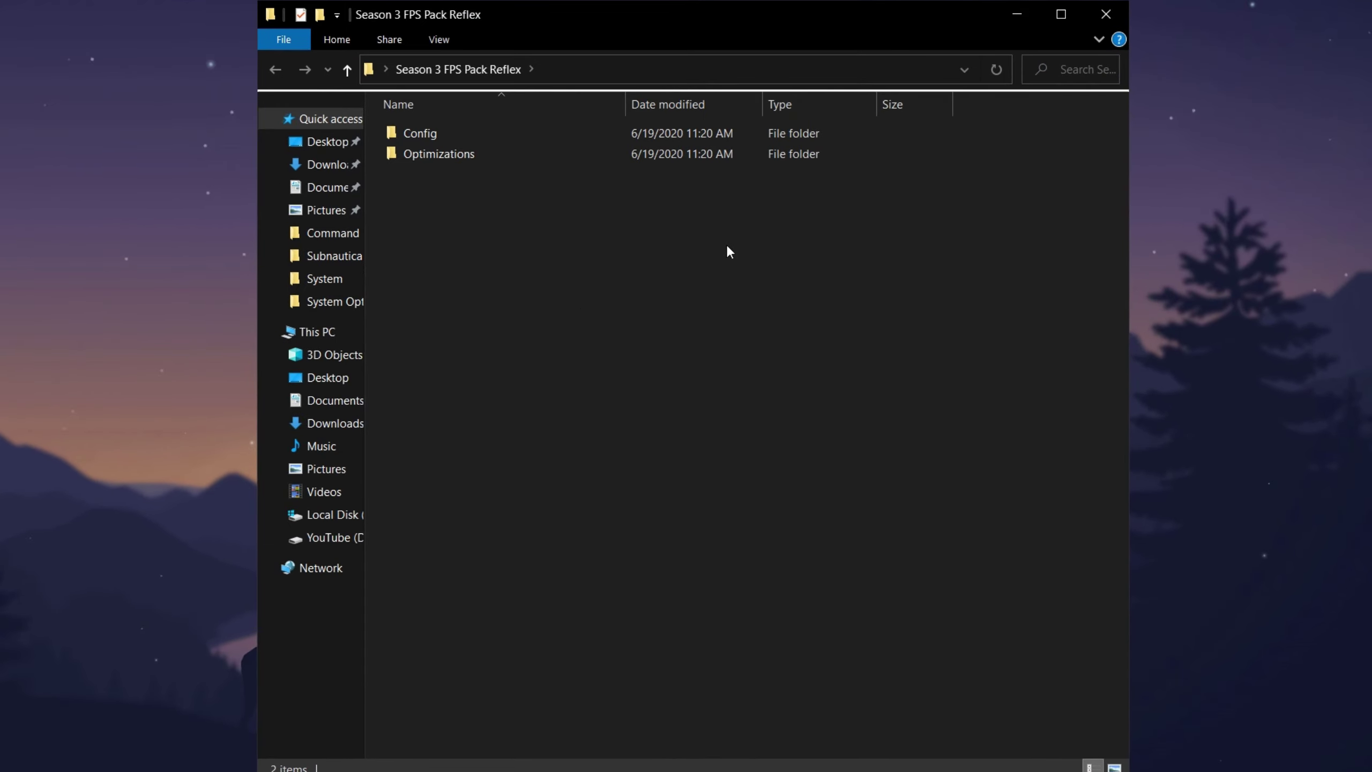
double_click(772, 133)
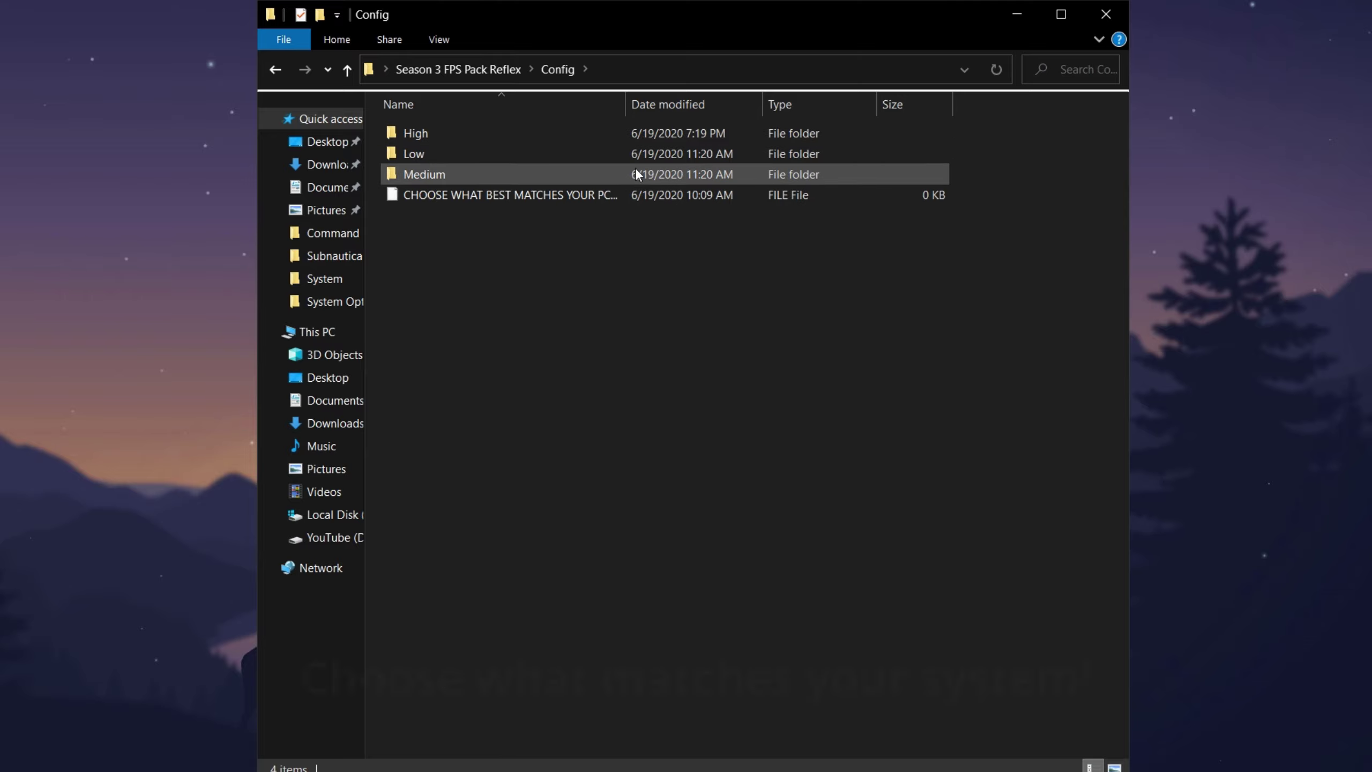
double_click(635, 135)
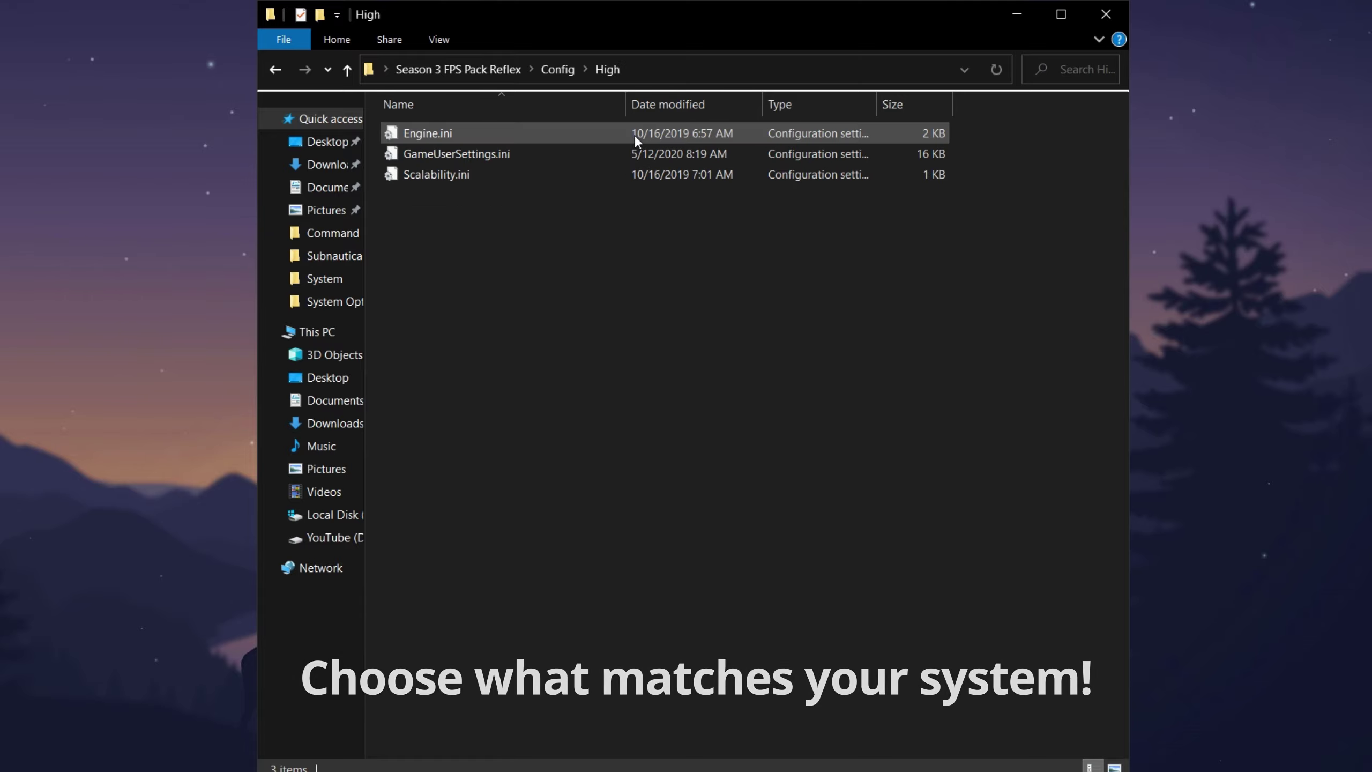
left_click_drag(526, 227, 527, 122)
right_click(599, 154)
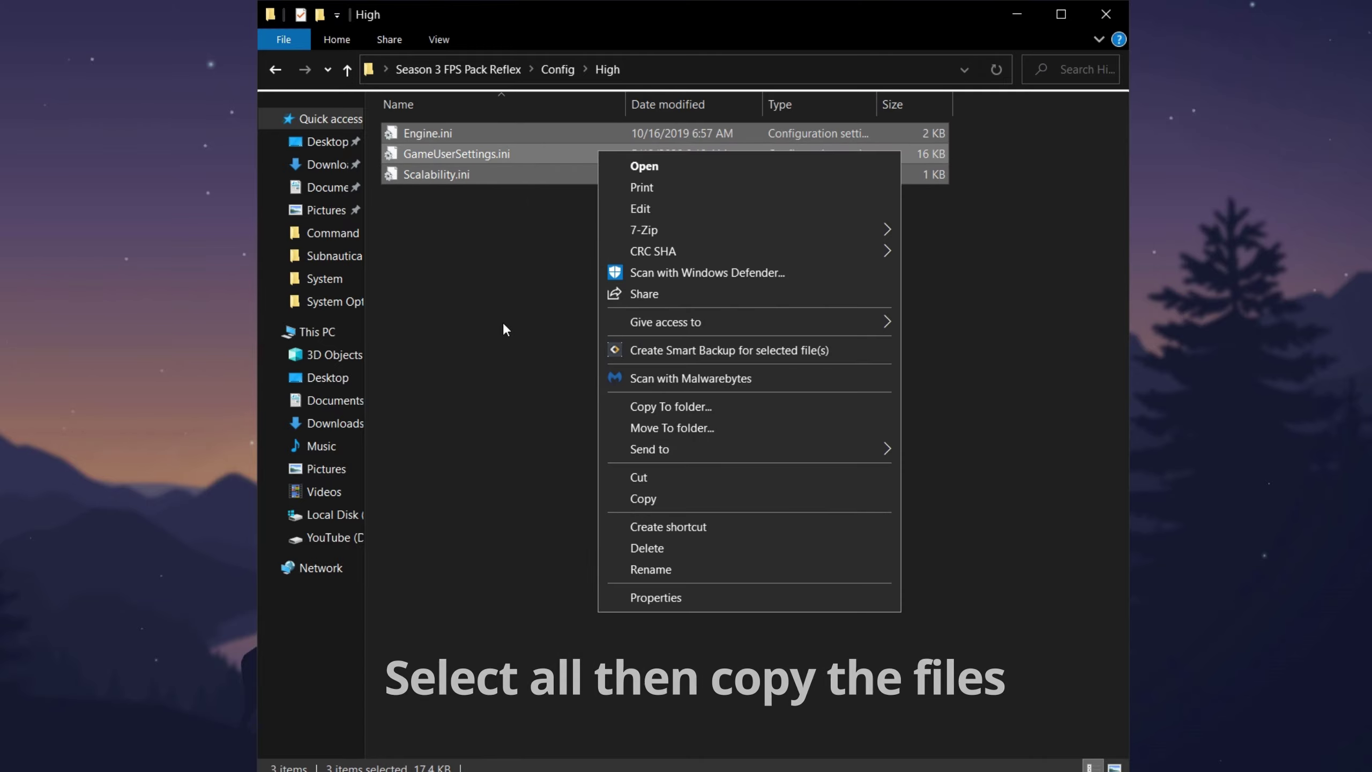
left_click(677, 501)
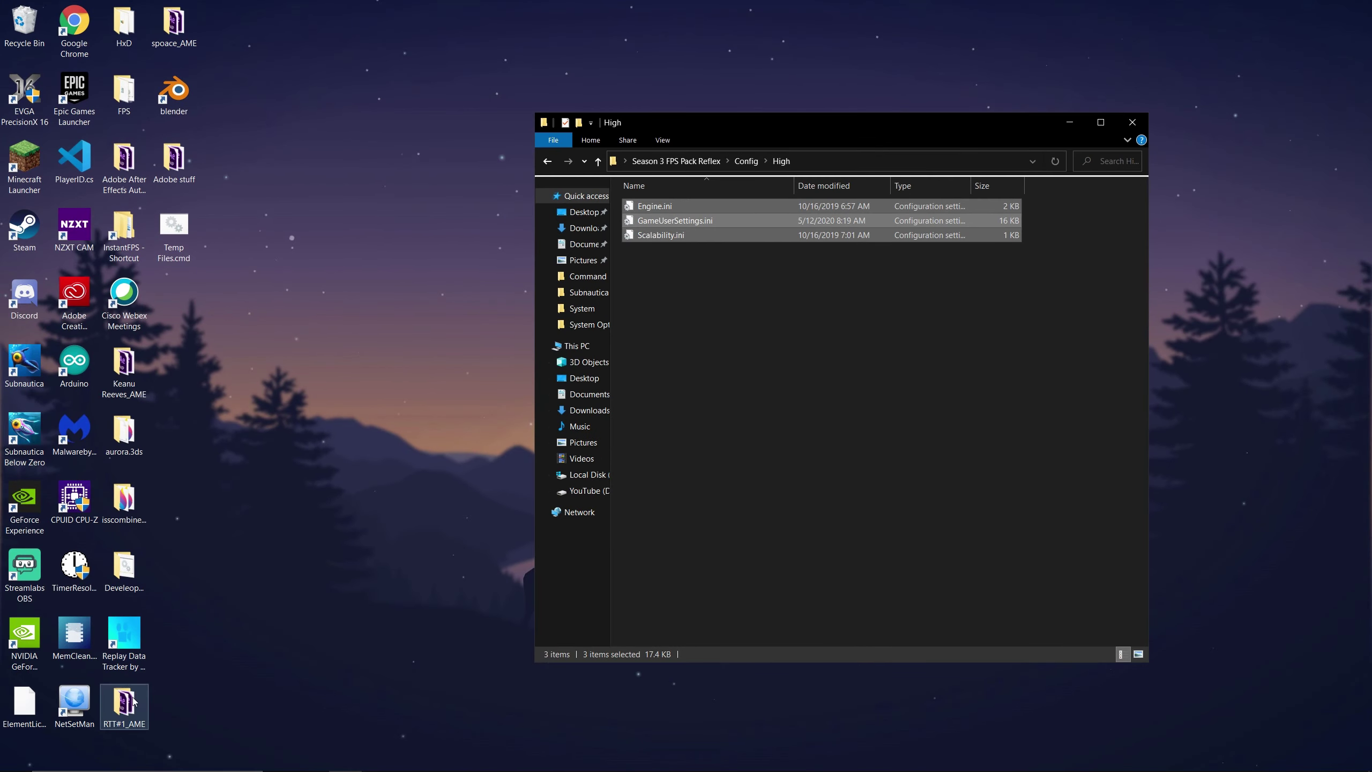
- Open the local application data folder through the Run dialog using %localappdata%
left_click(135, 756)
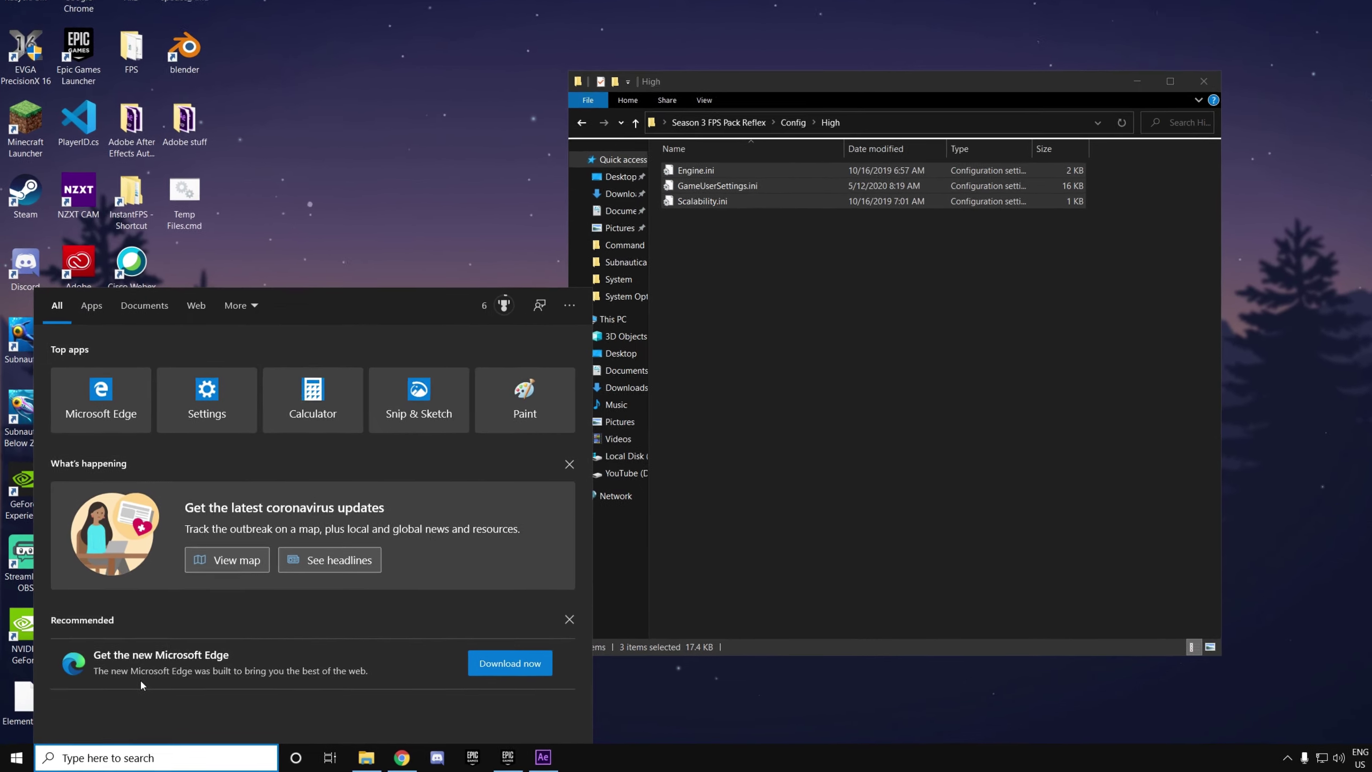
type("run")
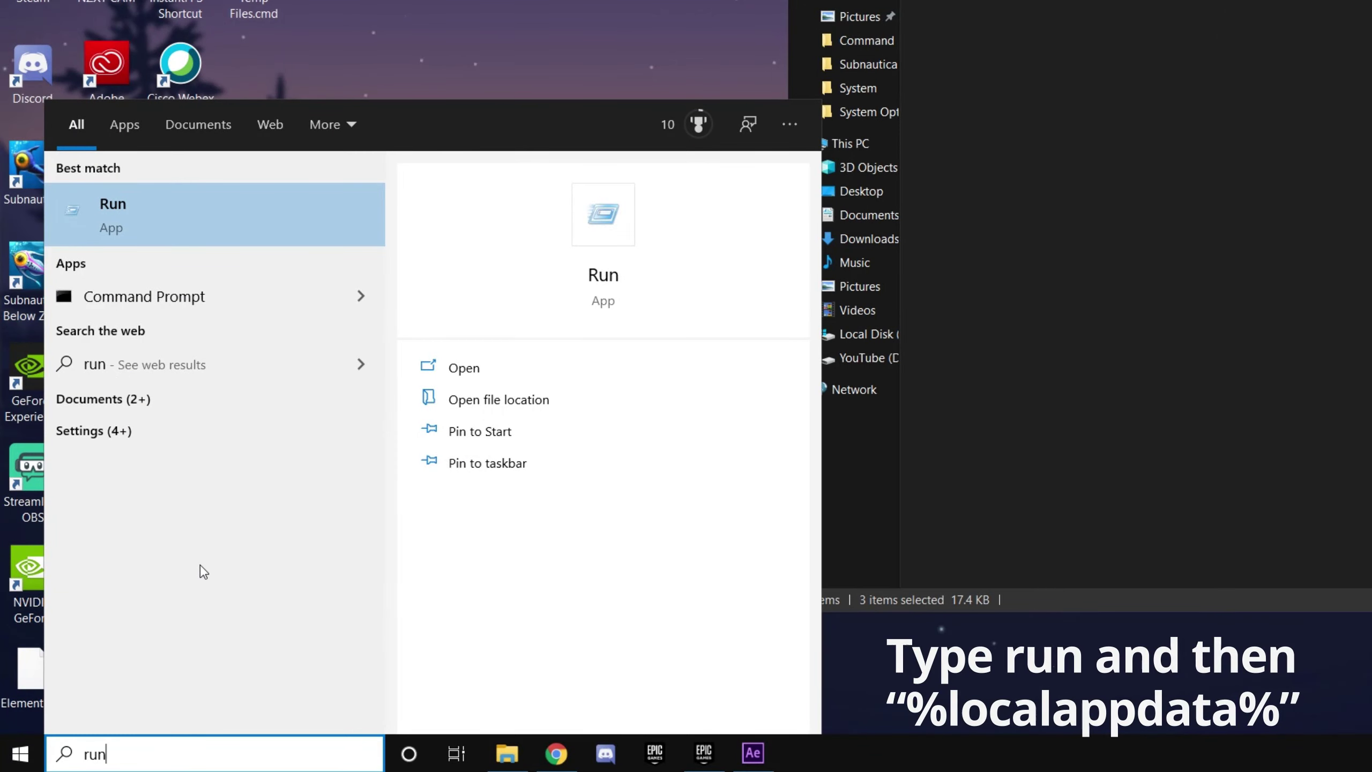
left_click(505, 373)
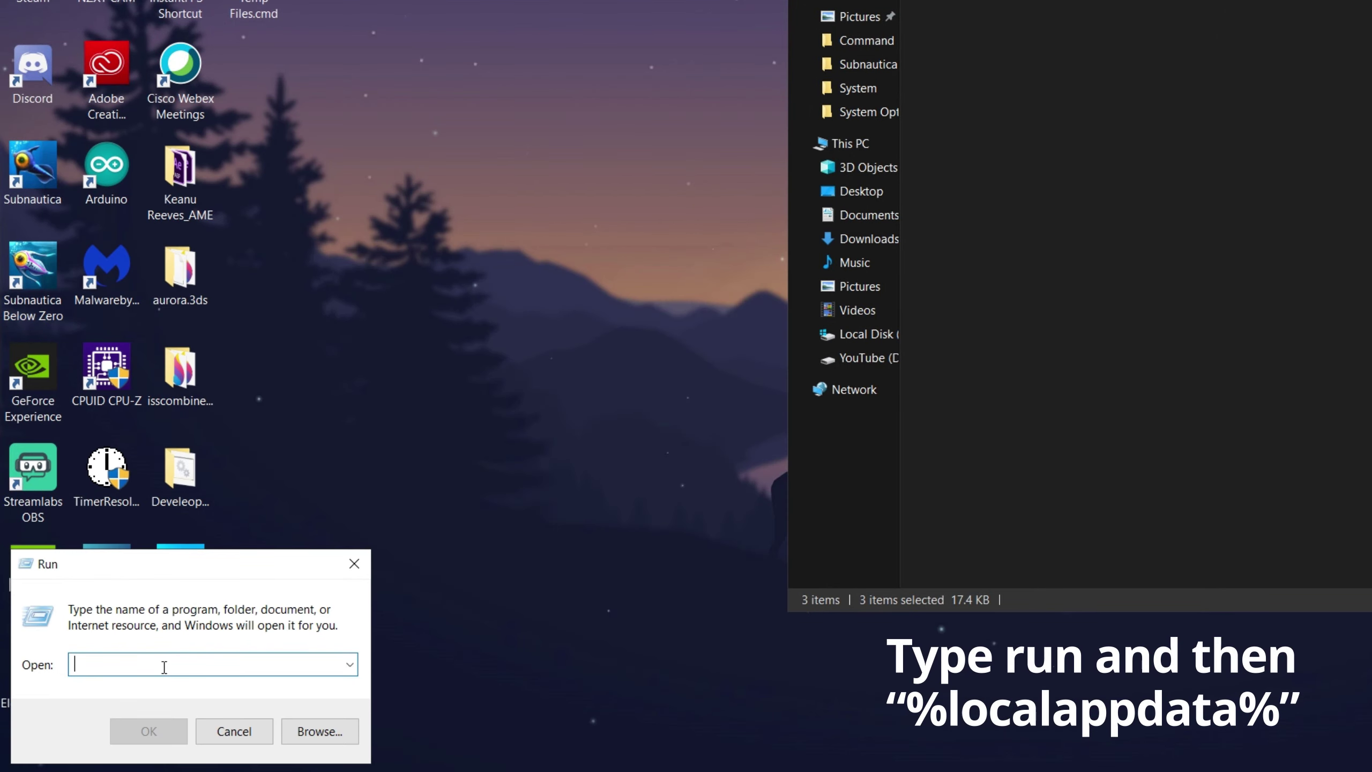
type("%localappdata%")
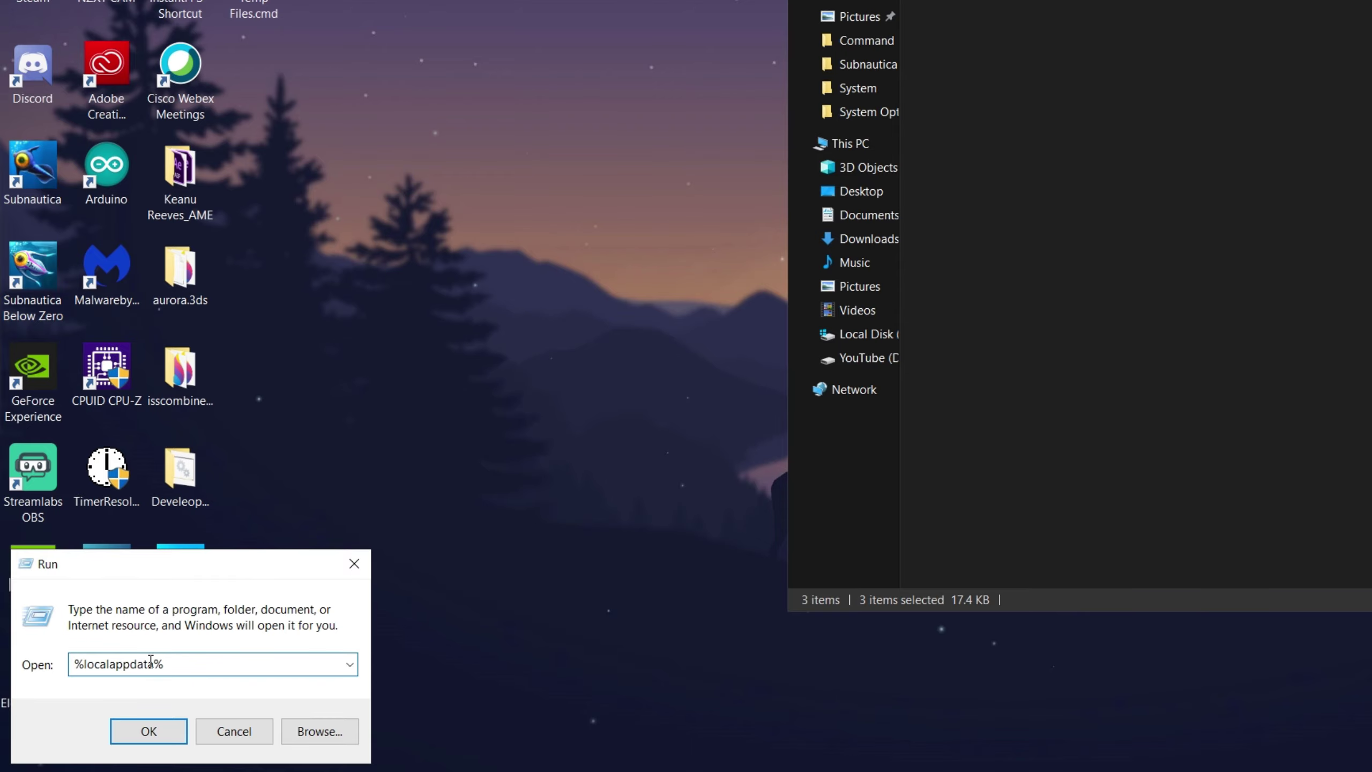
left_click(149, 732)
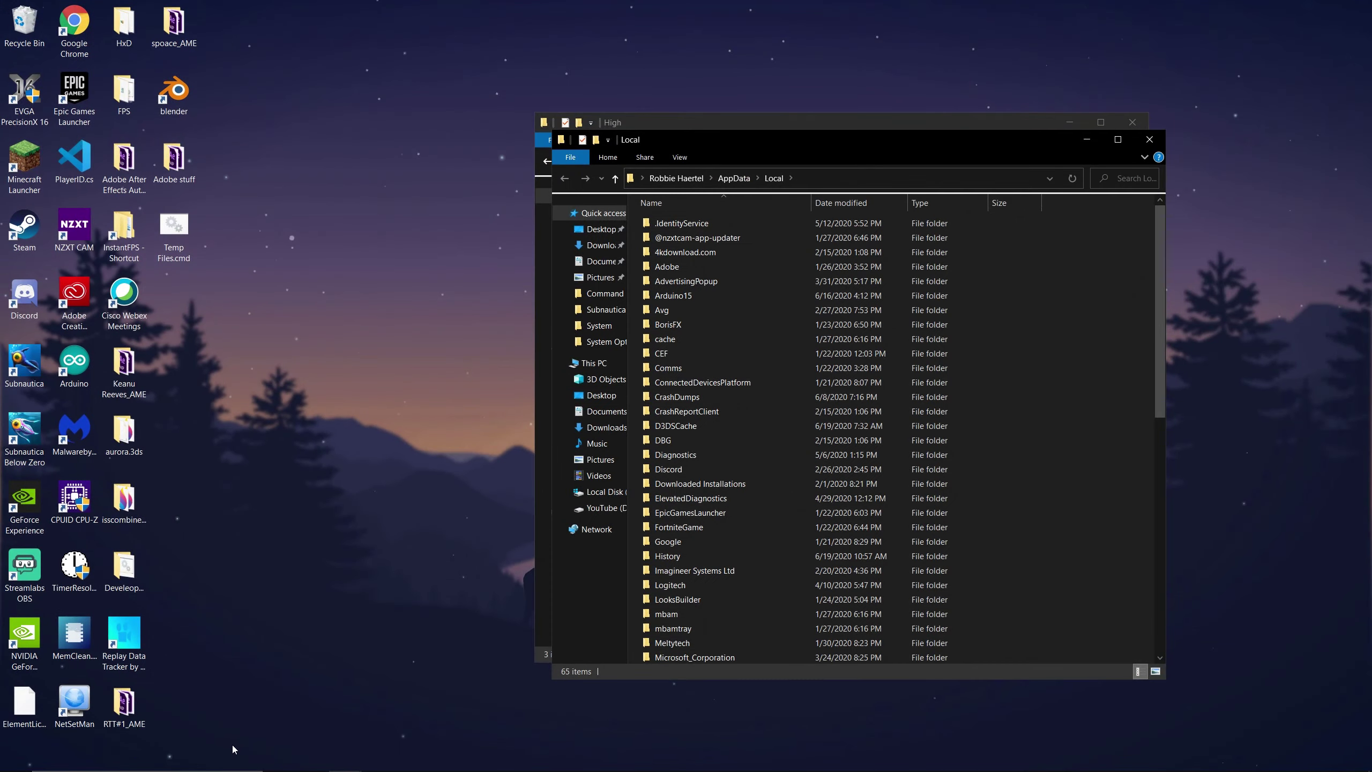
- Go to the FortniteGame > Saved > Config > WindowsClient folder
double_click(677, 529)
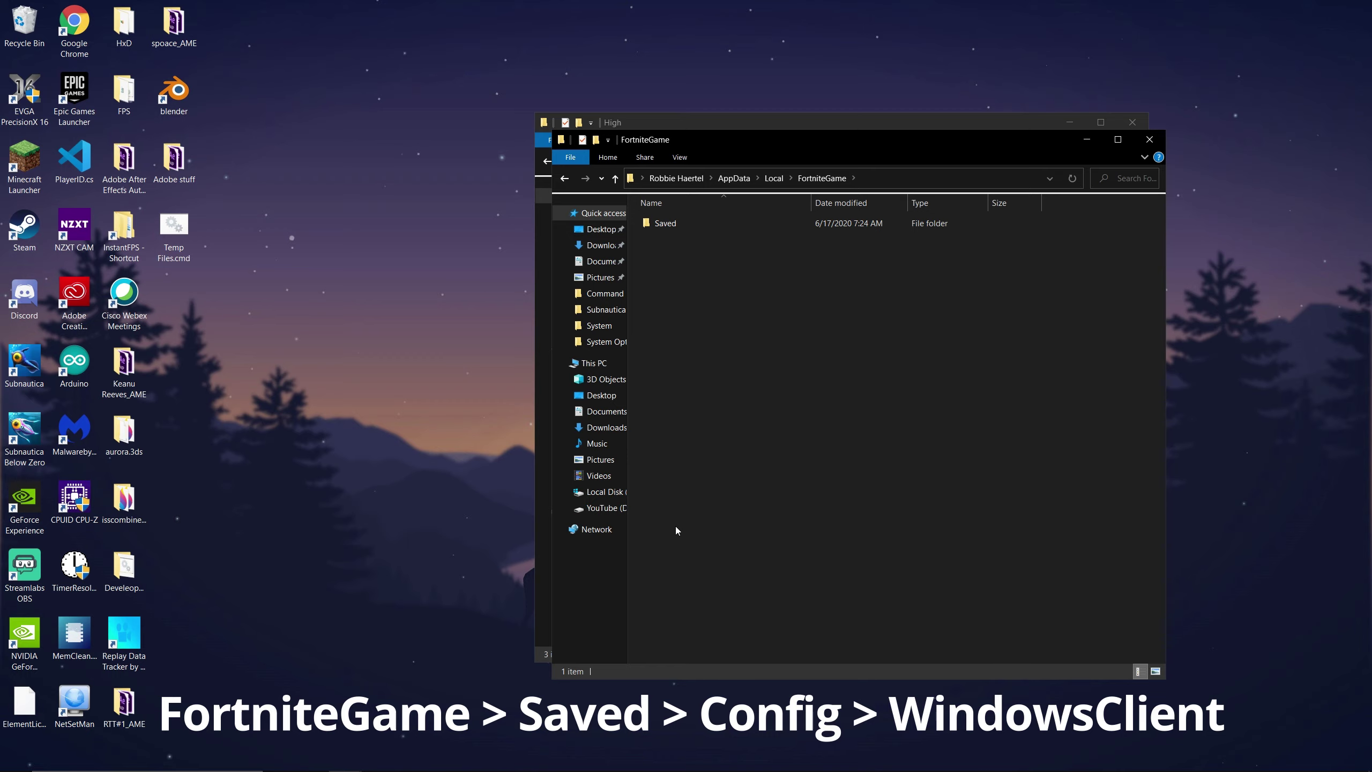
double_click(939, 221)
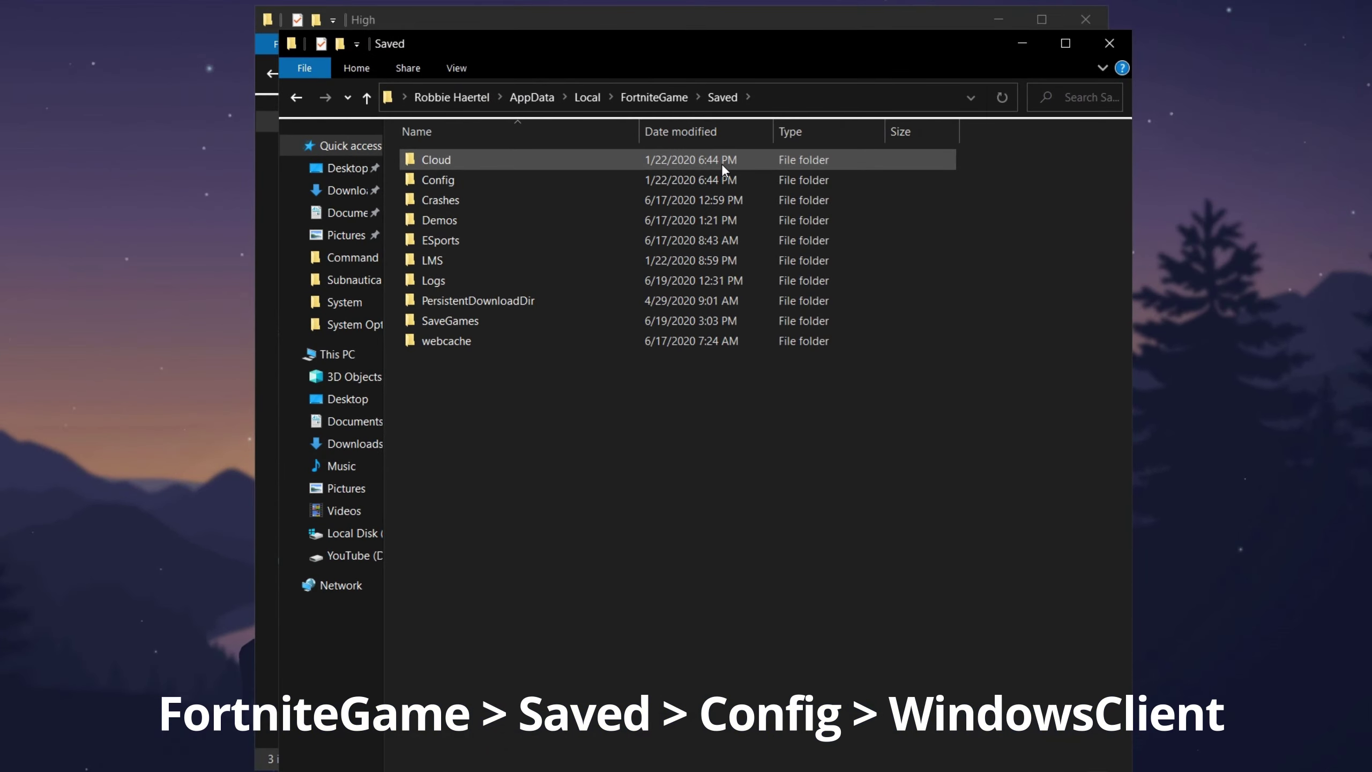
double_click(704, 178)
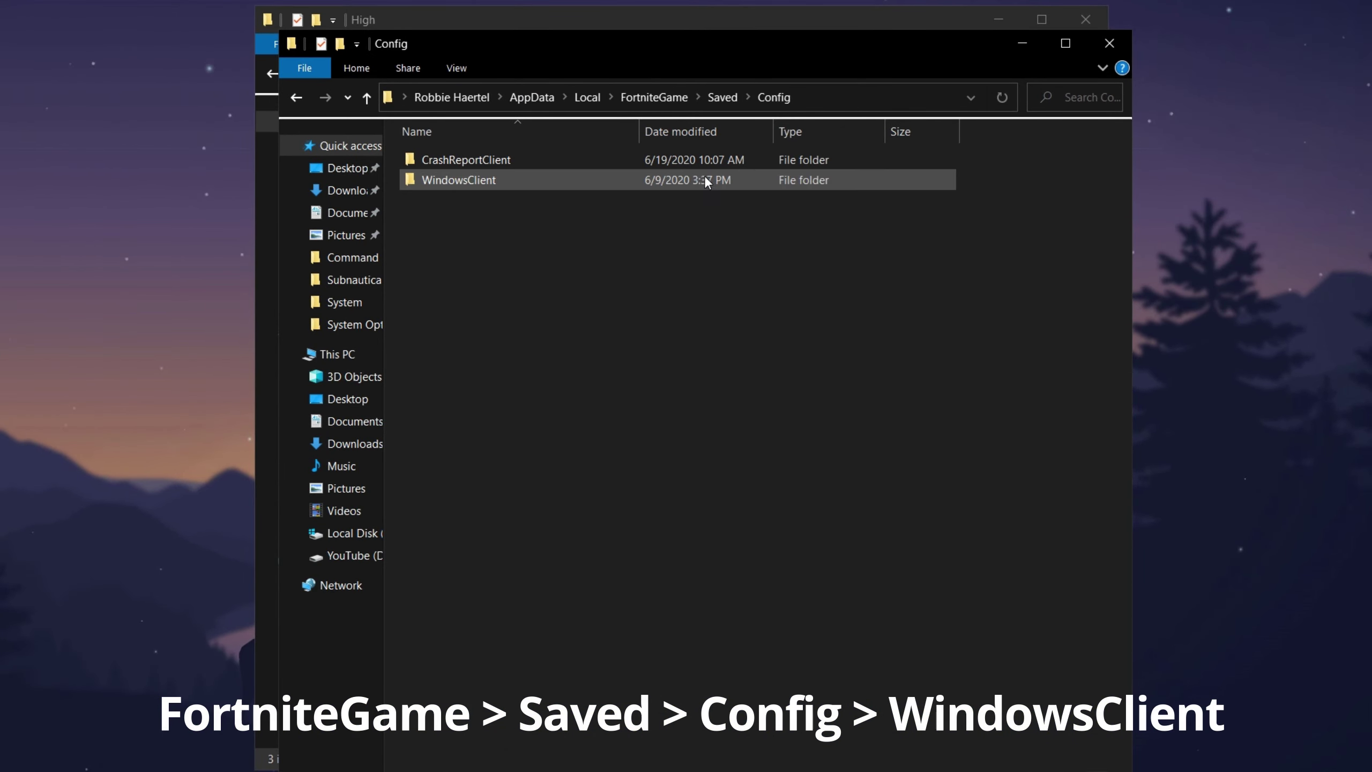
double_click(617, 184)
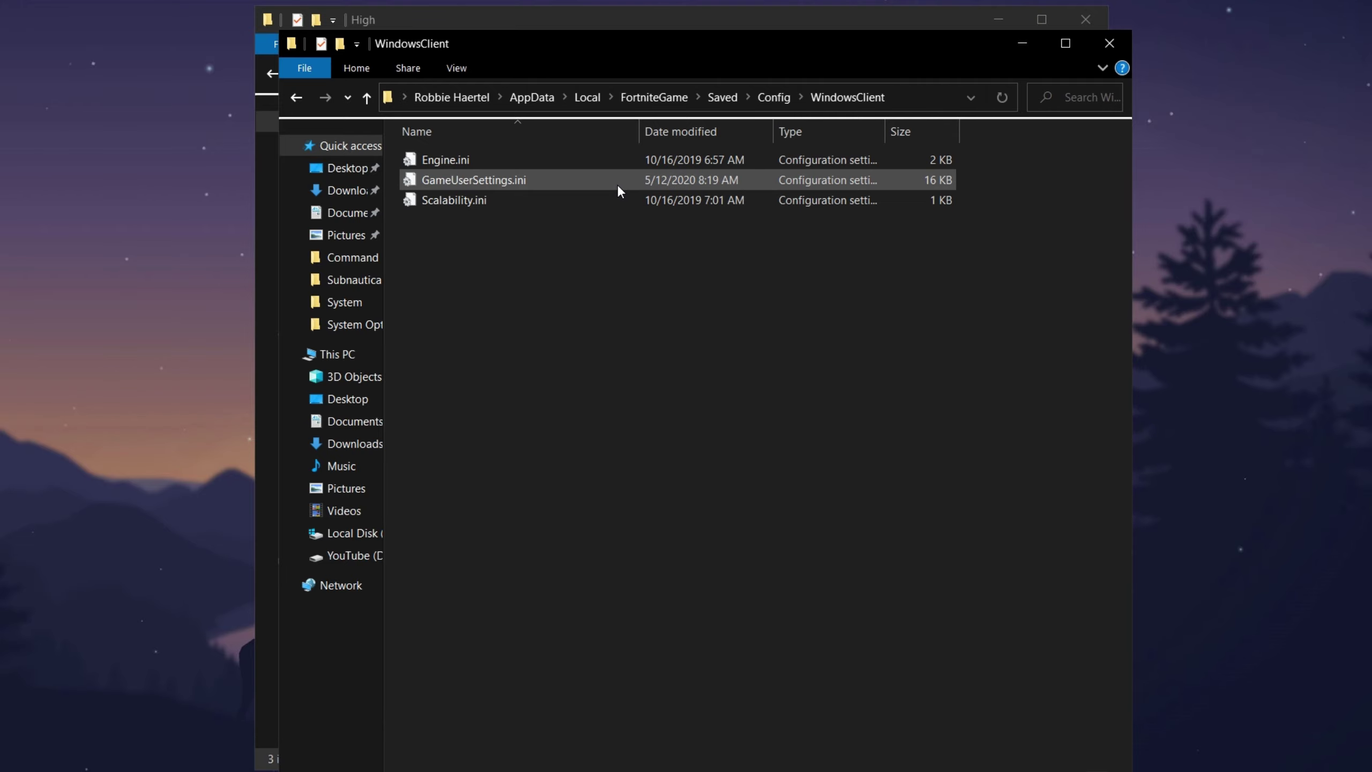
- Paste the three copied .ini files into WindowsClient, replacing the files of the same names, and close that folder window
right_click(550, 297)
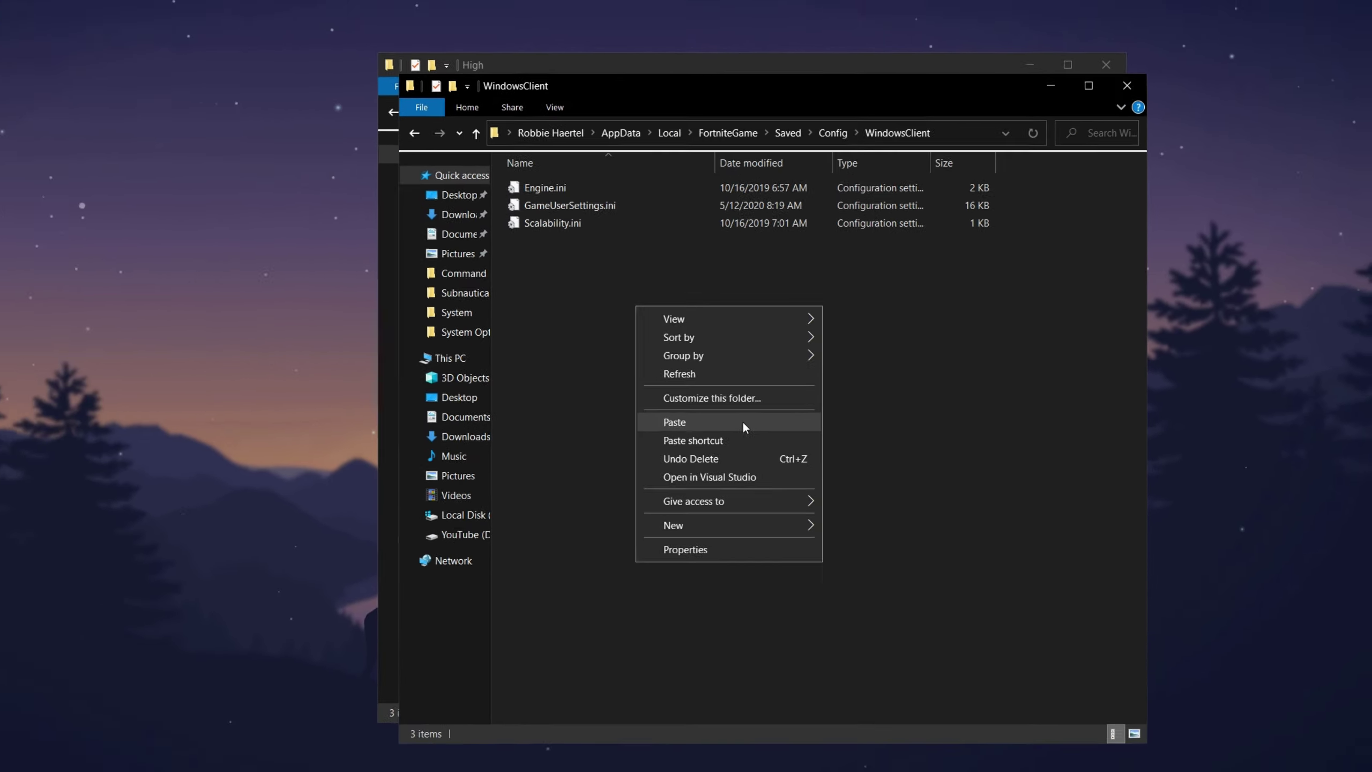
left_click(671, 428)
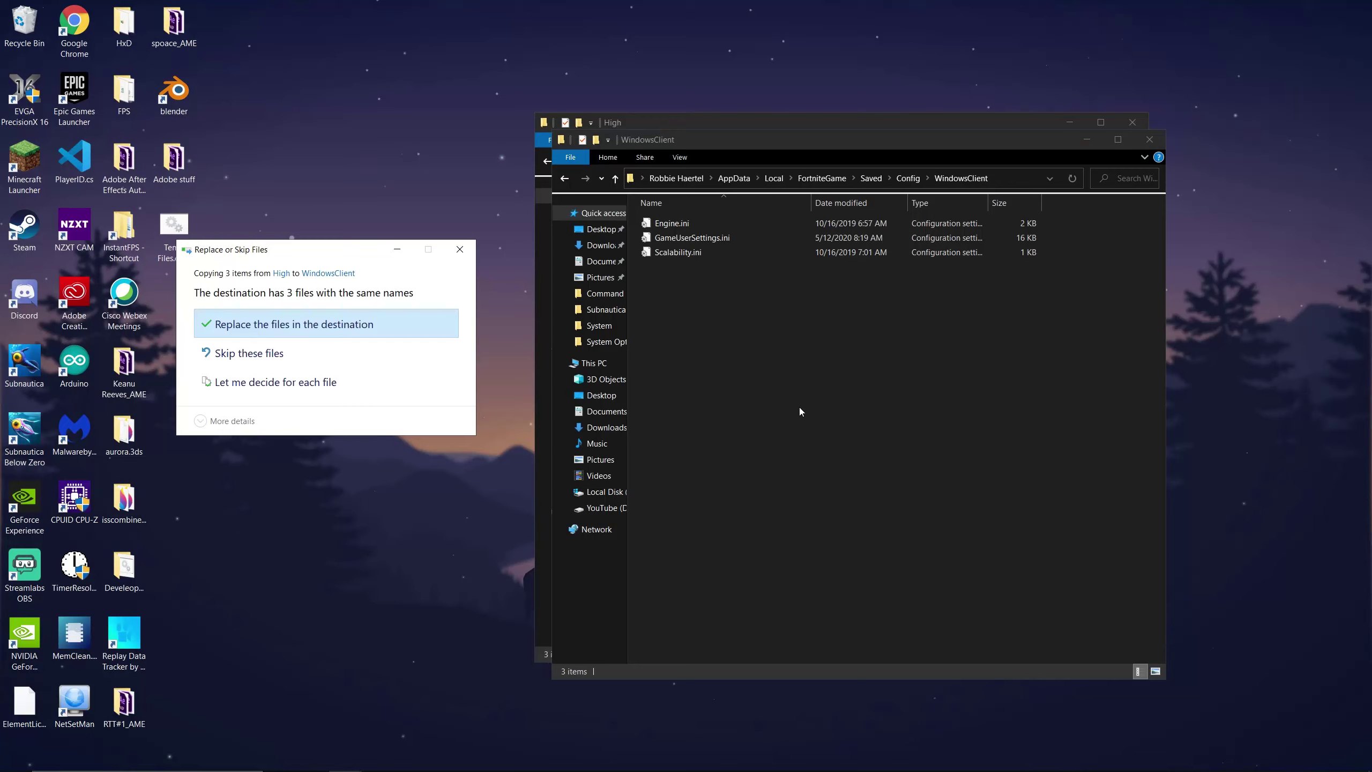
left_click(305, 326)
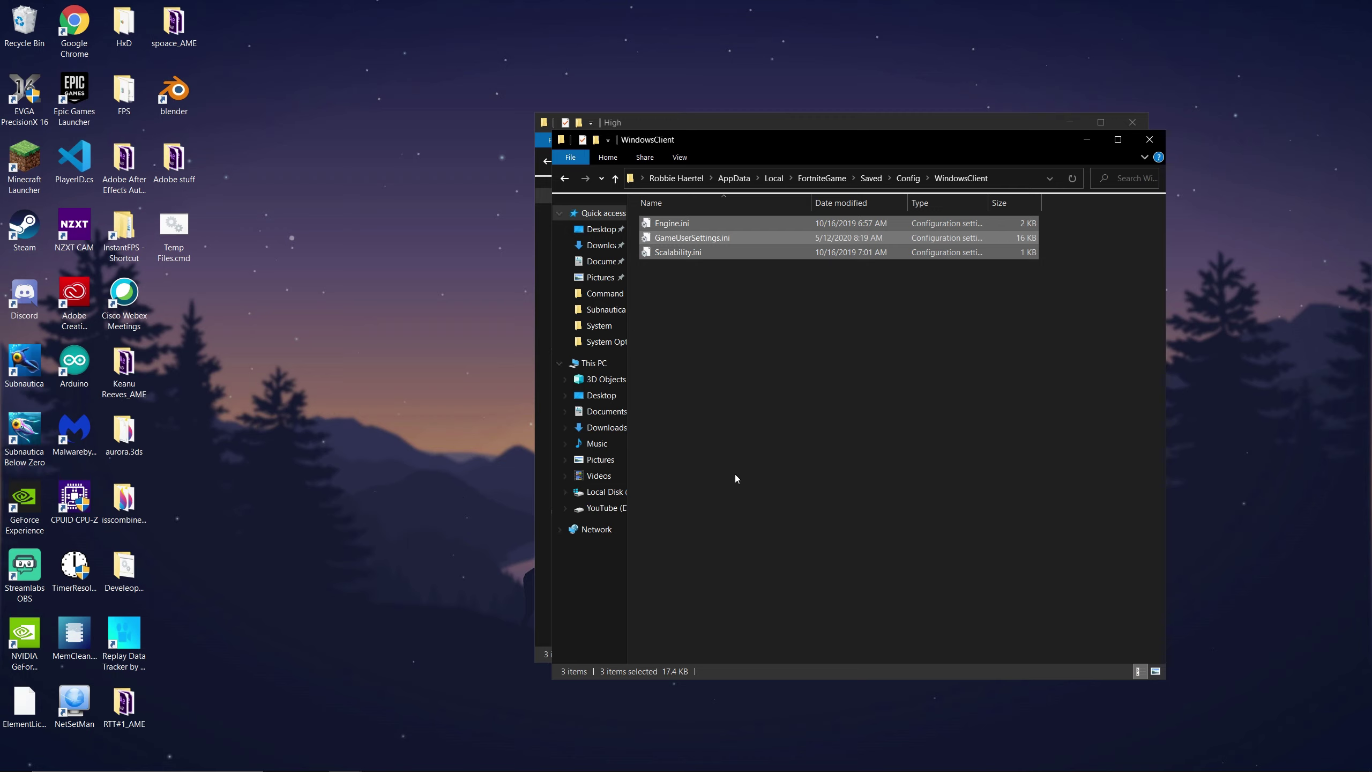
left_click(1146, 143)
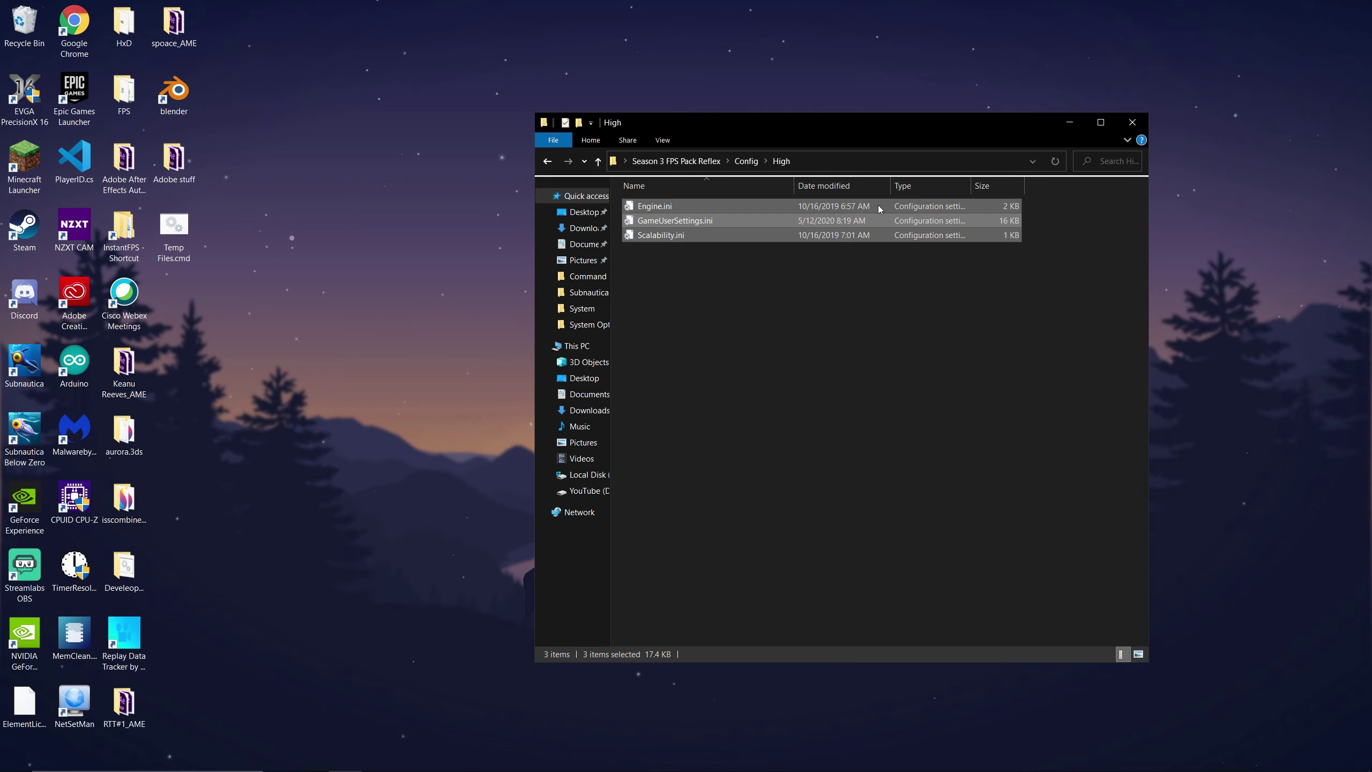
- Go back to the pack's main folder and open Optimizations > Command Prompt Optimizations > System Cache Cleaner
left_click(703, 350)
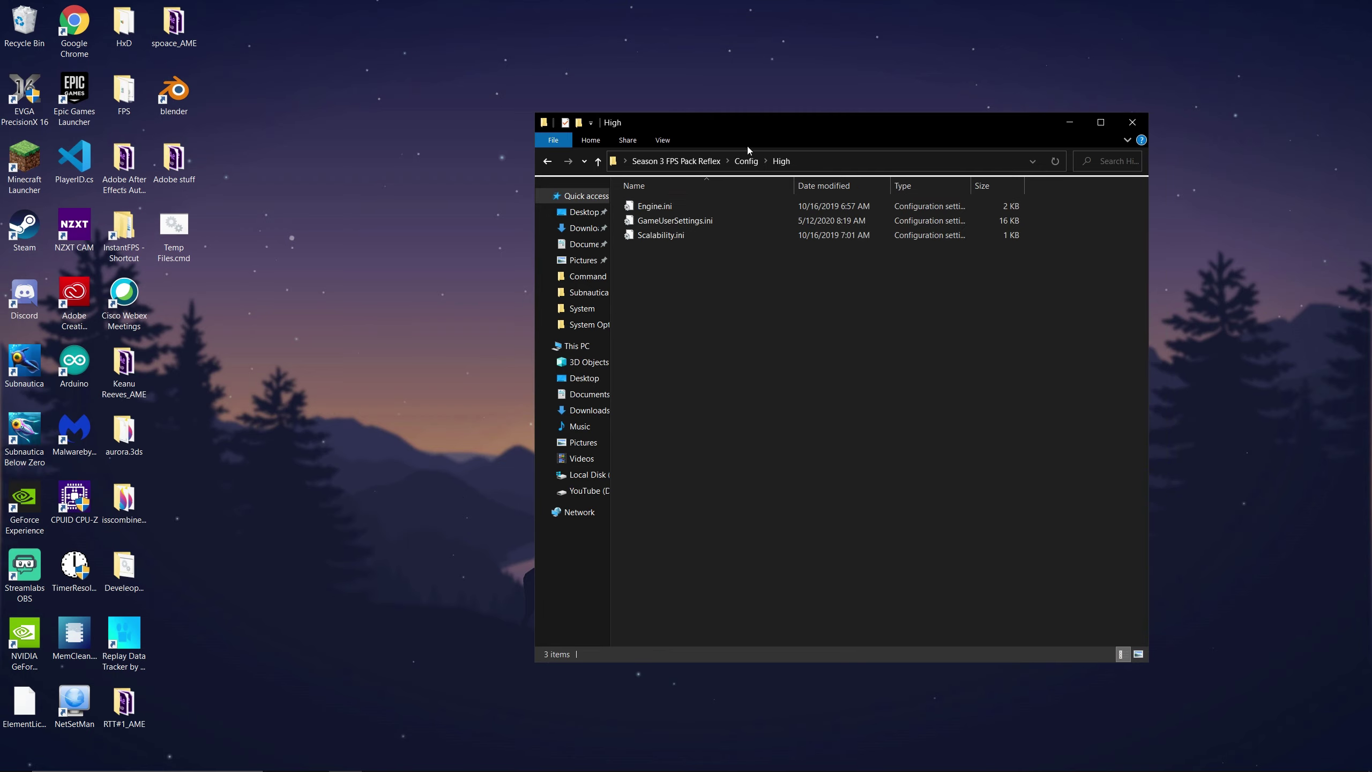
left_click(747, 161)
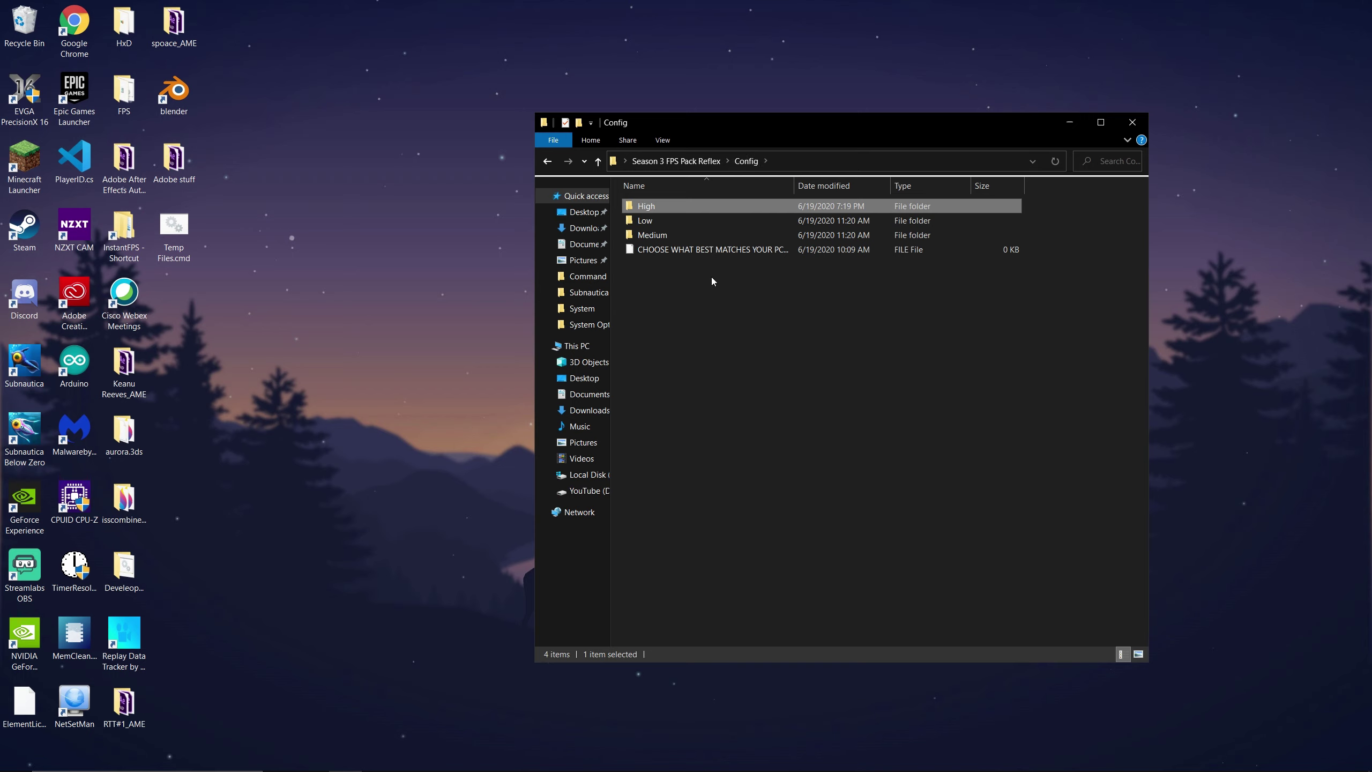
key("Return")
left_click(648, 162)
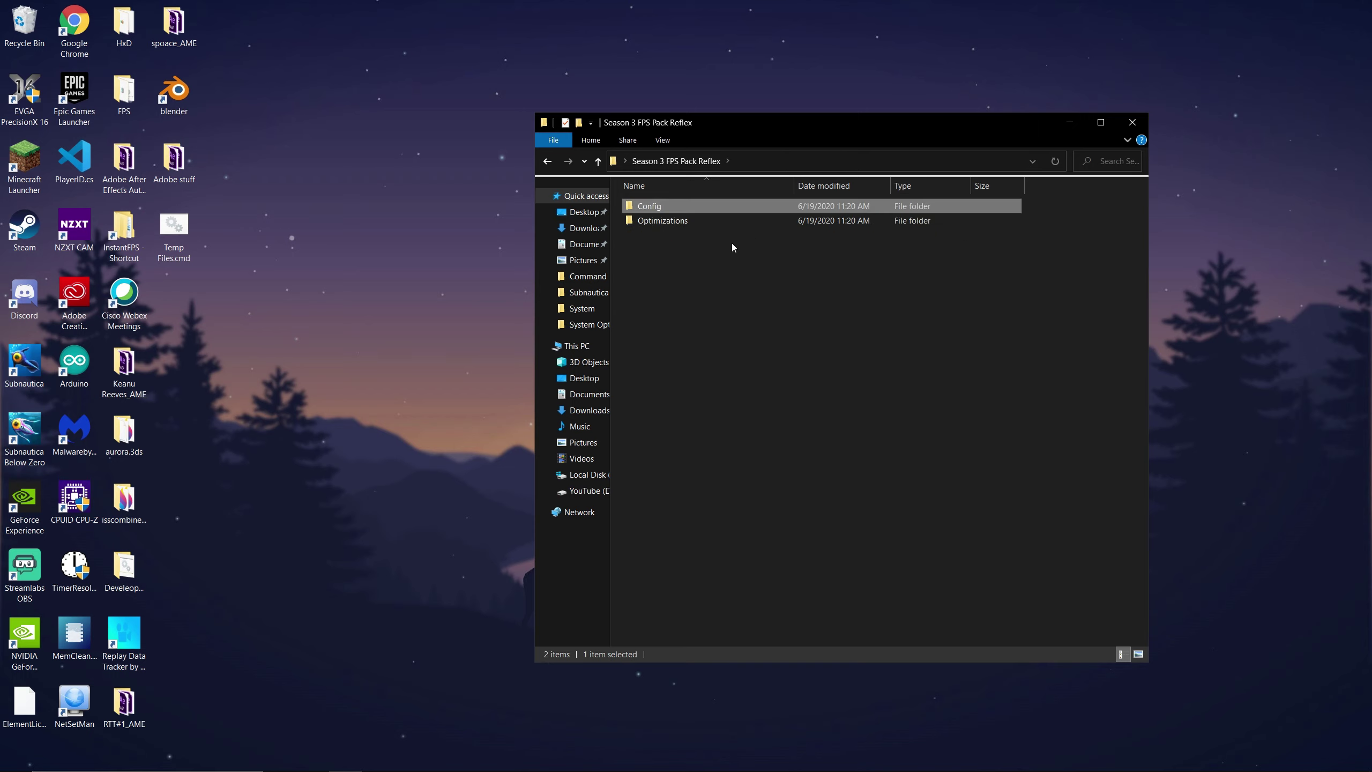
double_click(853, 223)
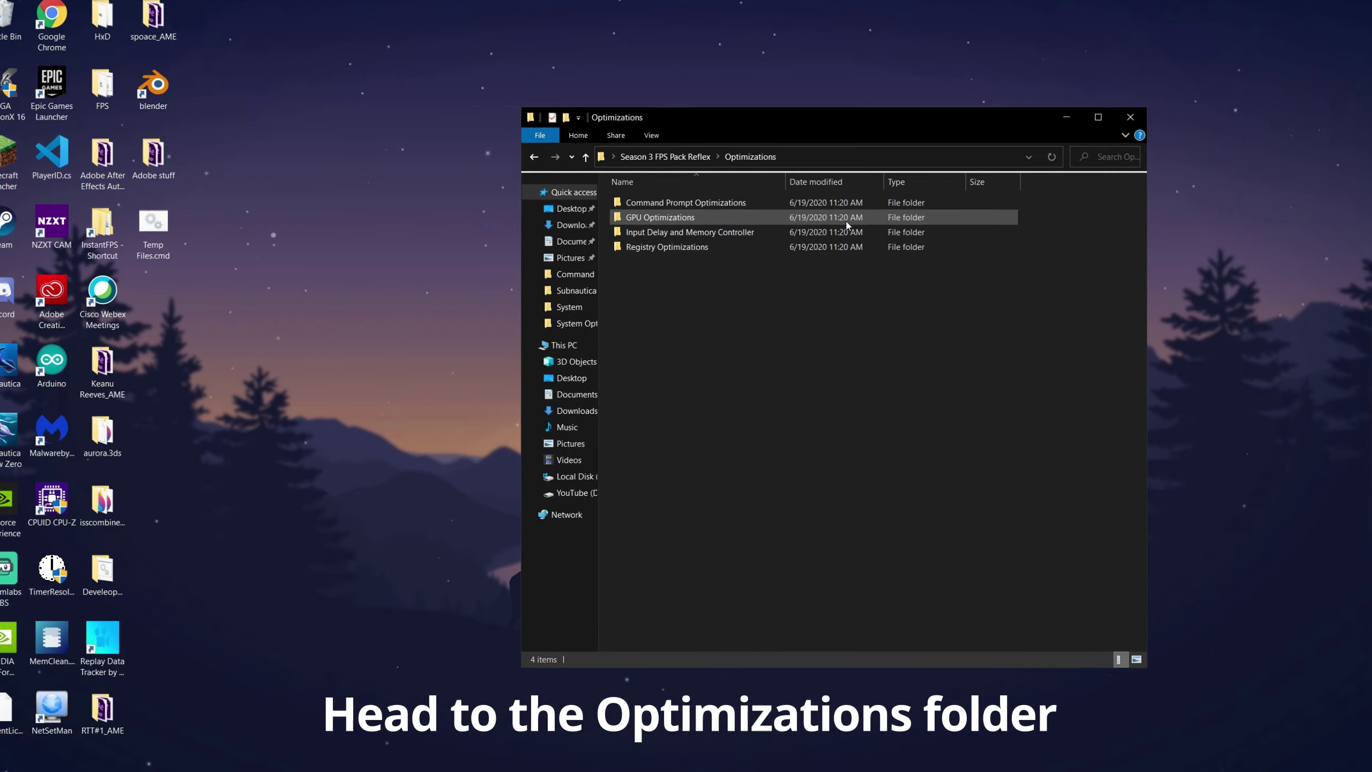
left_click(847, 206)
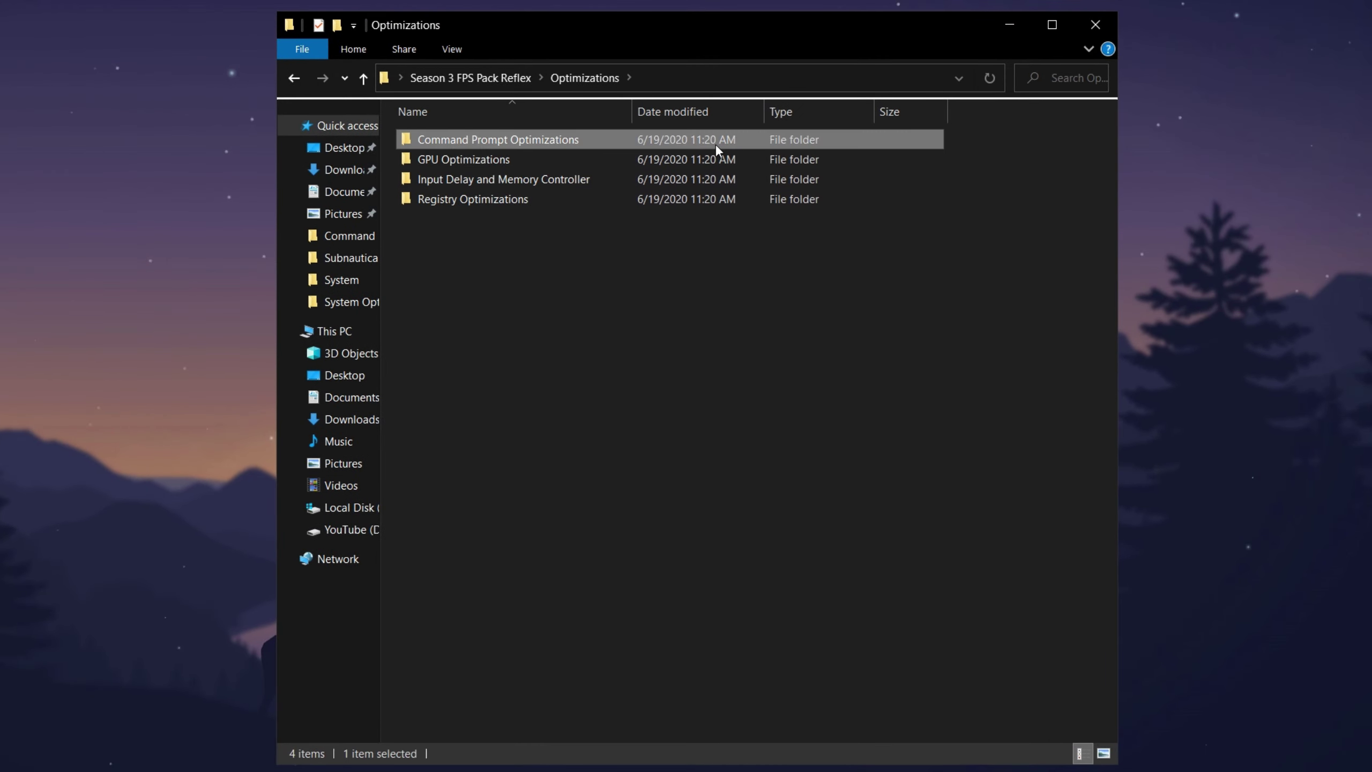
double_click(715, 143)
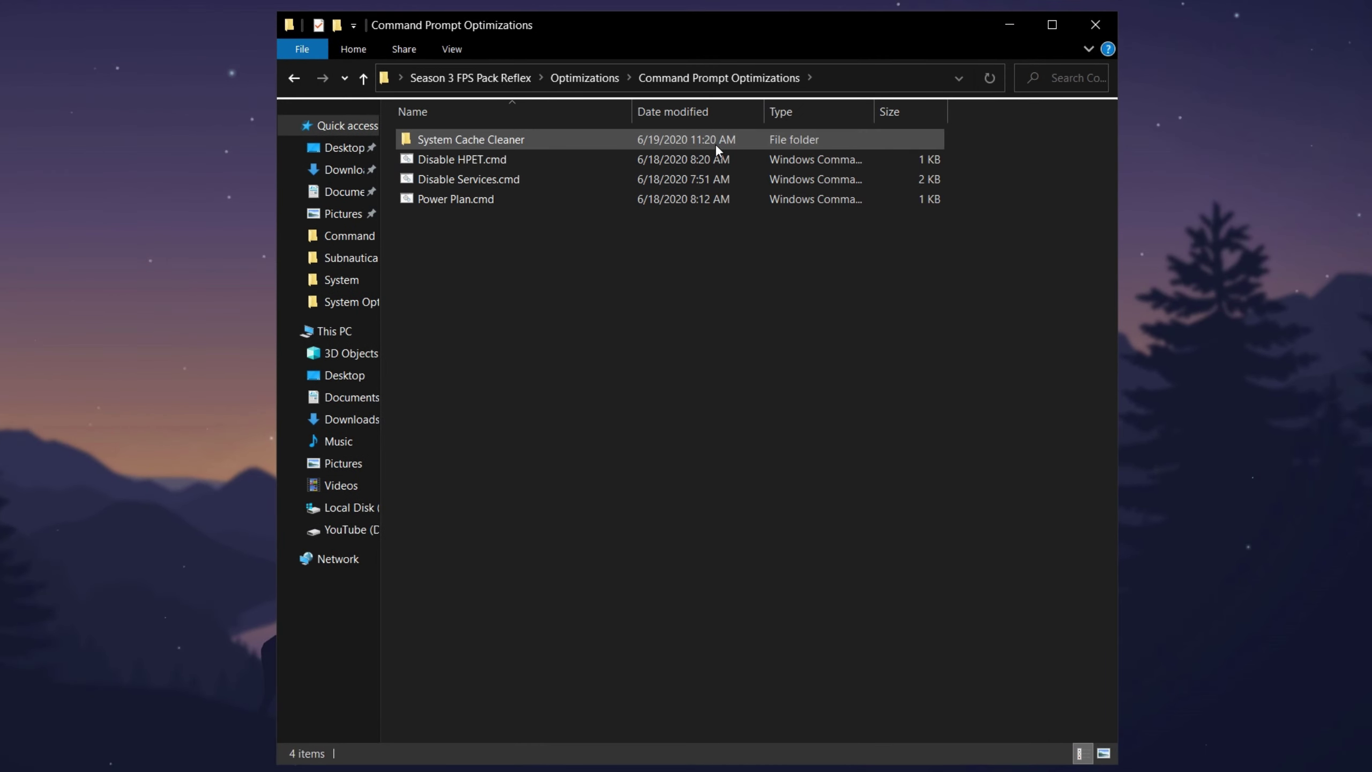
double_click(782, 139)
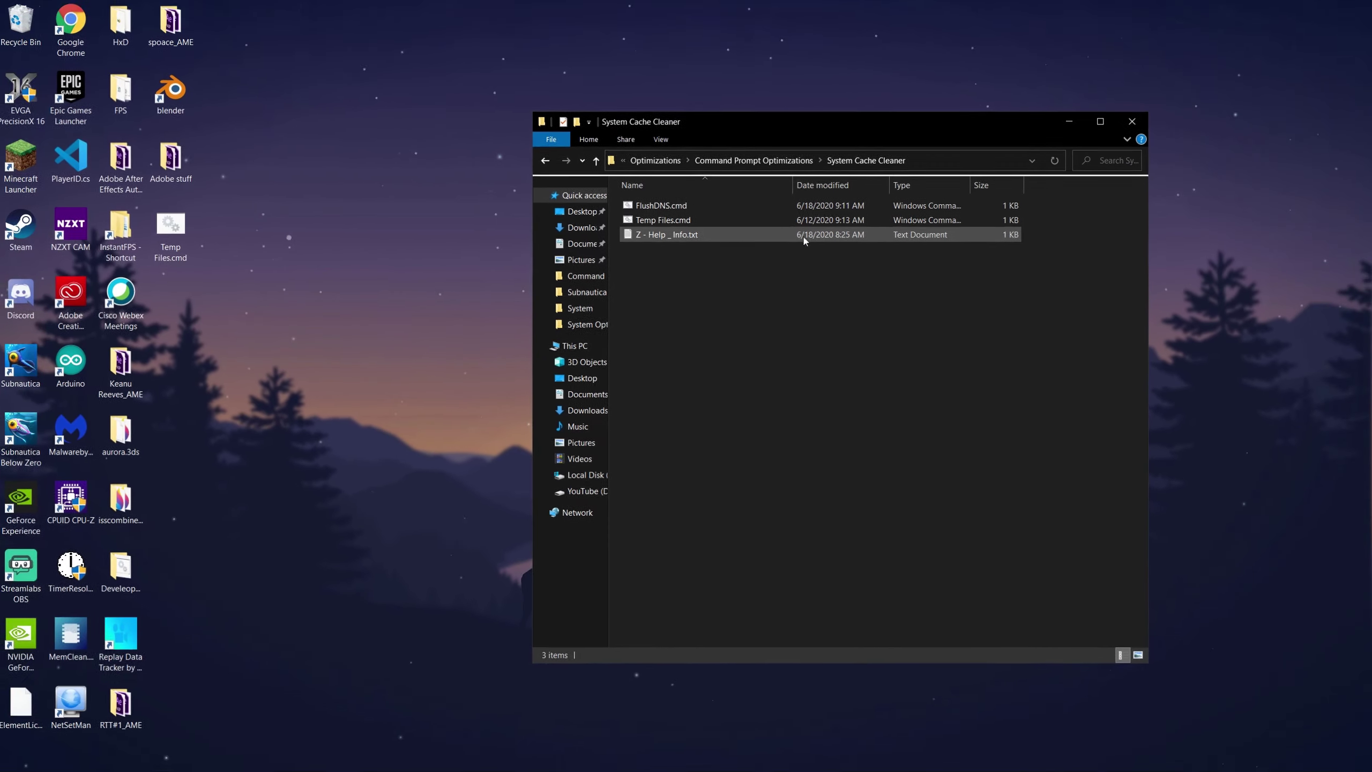
- Read the Flush DNS and Temp Files instructions in Z - Help _ Info.txt, then close the file
double_click(643, 179)
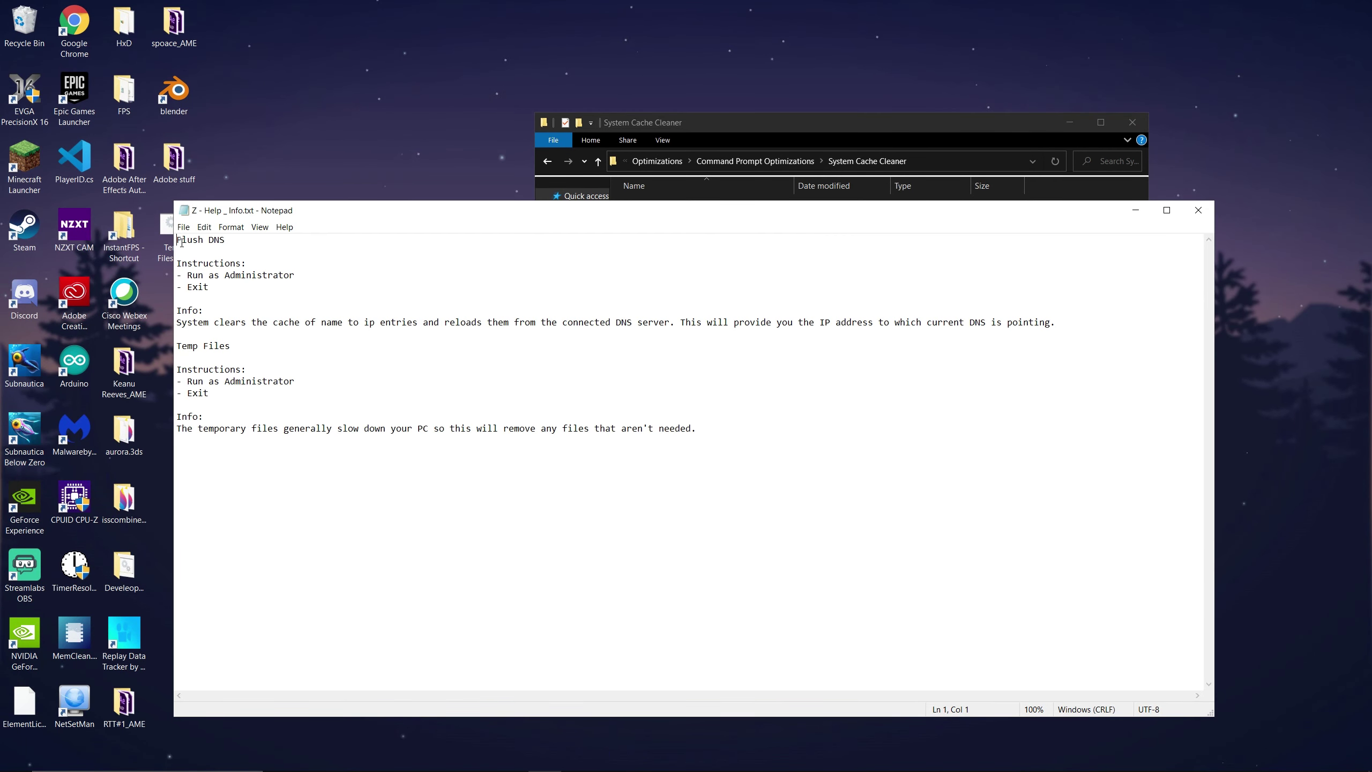
left_click_drag(291, 274, 438, 331)
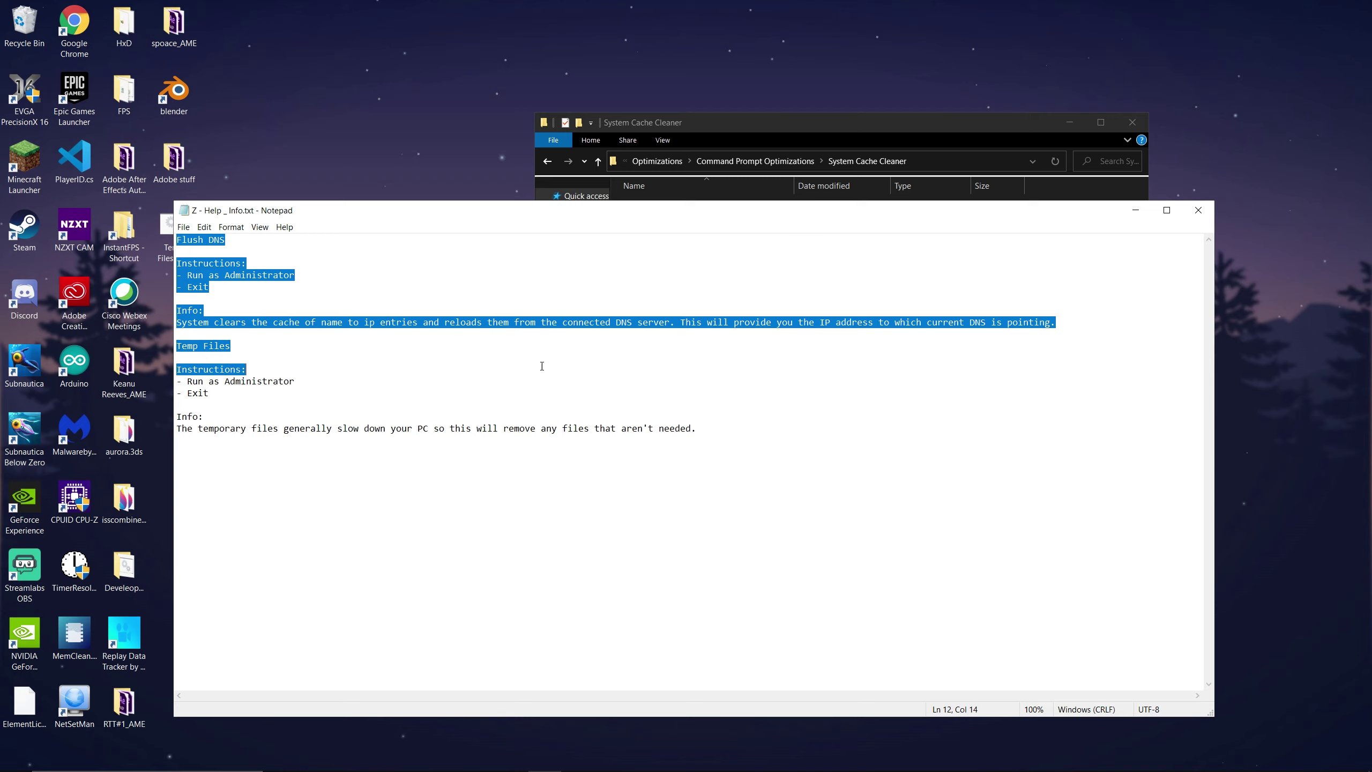
left_click_drag(699, 423, 713, 429)
left_click(662, 471)
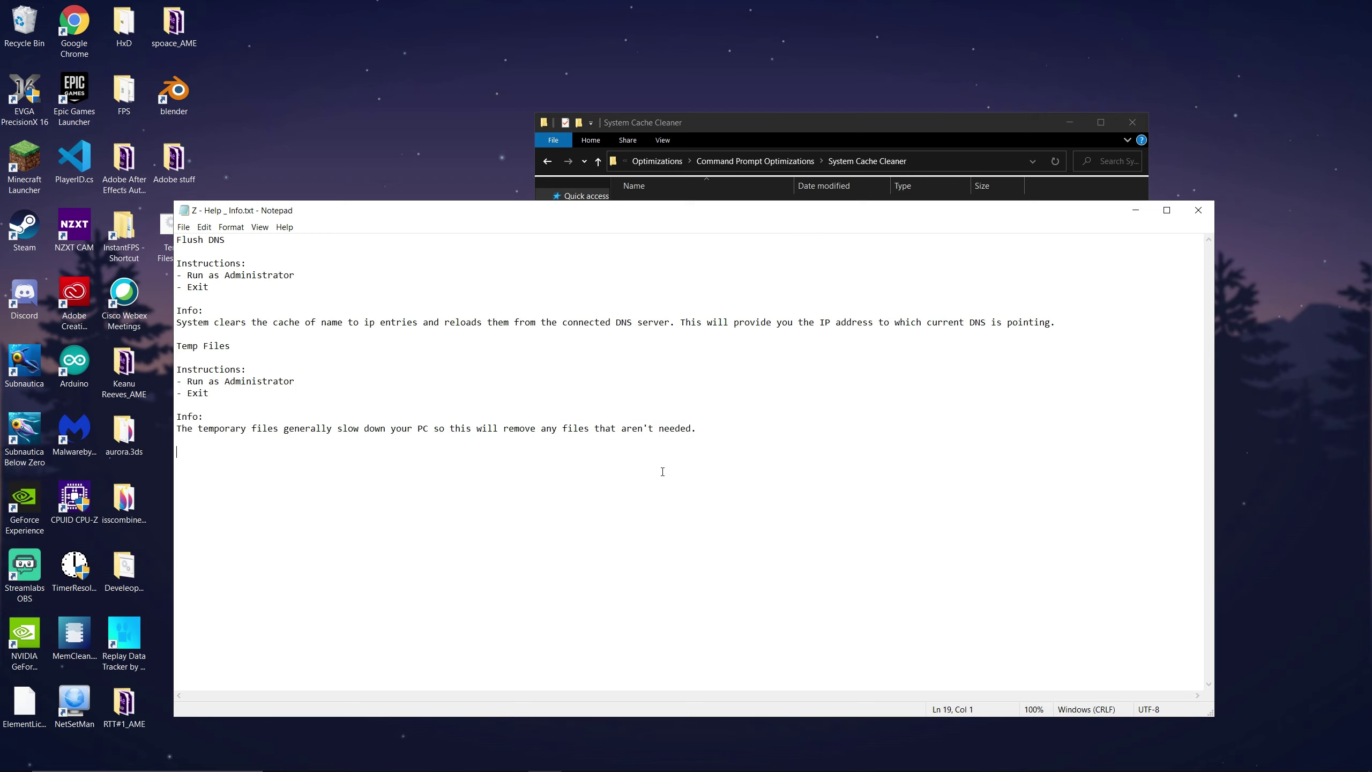
left_click(1197, 210)
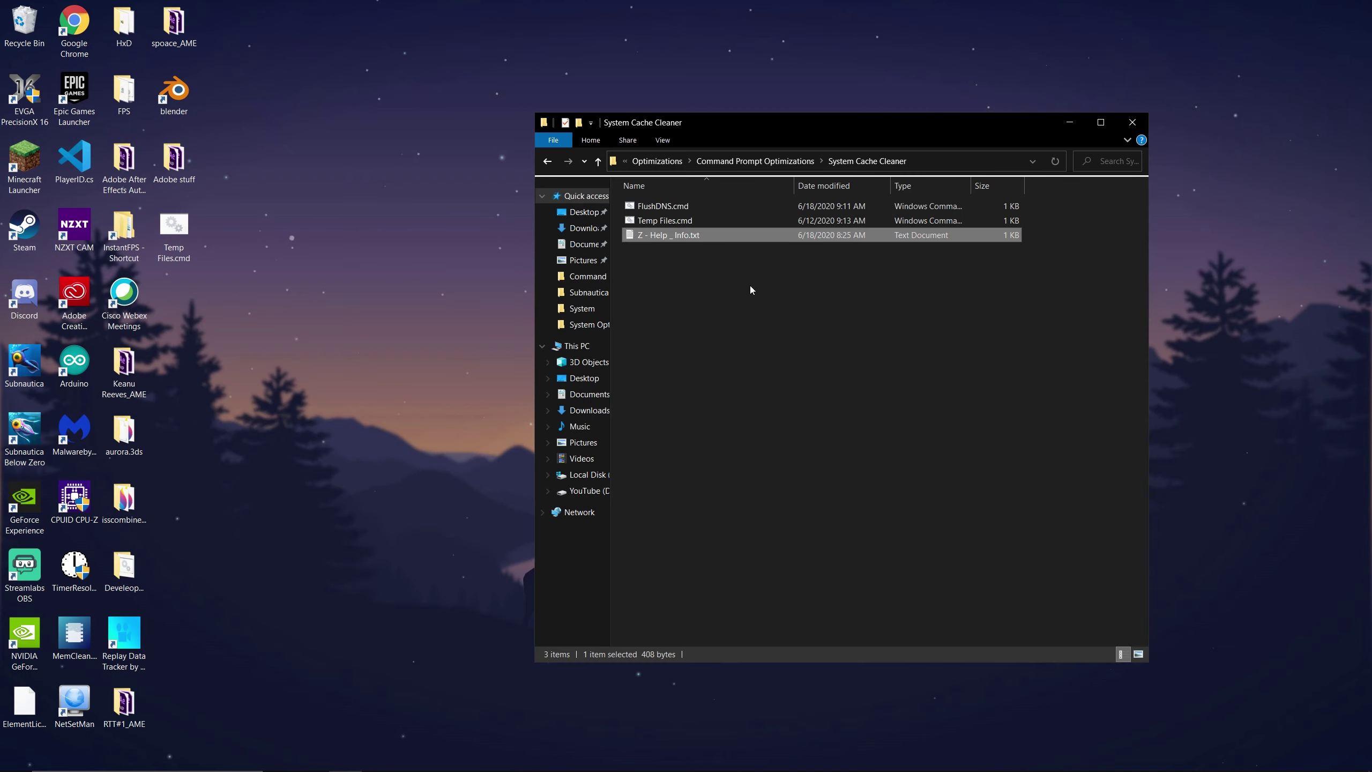
- Run FlushDNS.cmd as administrator, allow the Windows Command Processor to make changes, and dismiss its console when it finishes
left_click(773, 211)
right_click(772, 211)
mouse_move(801, 286)
left_click(831, 267)
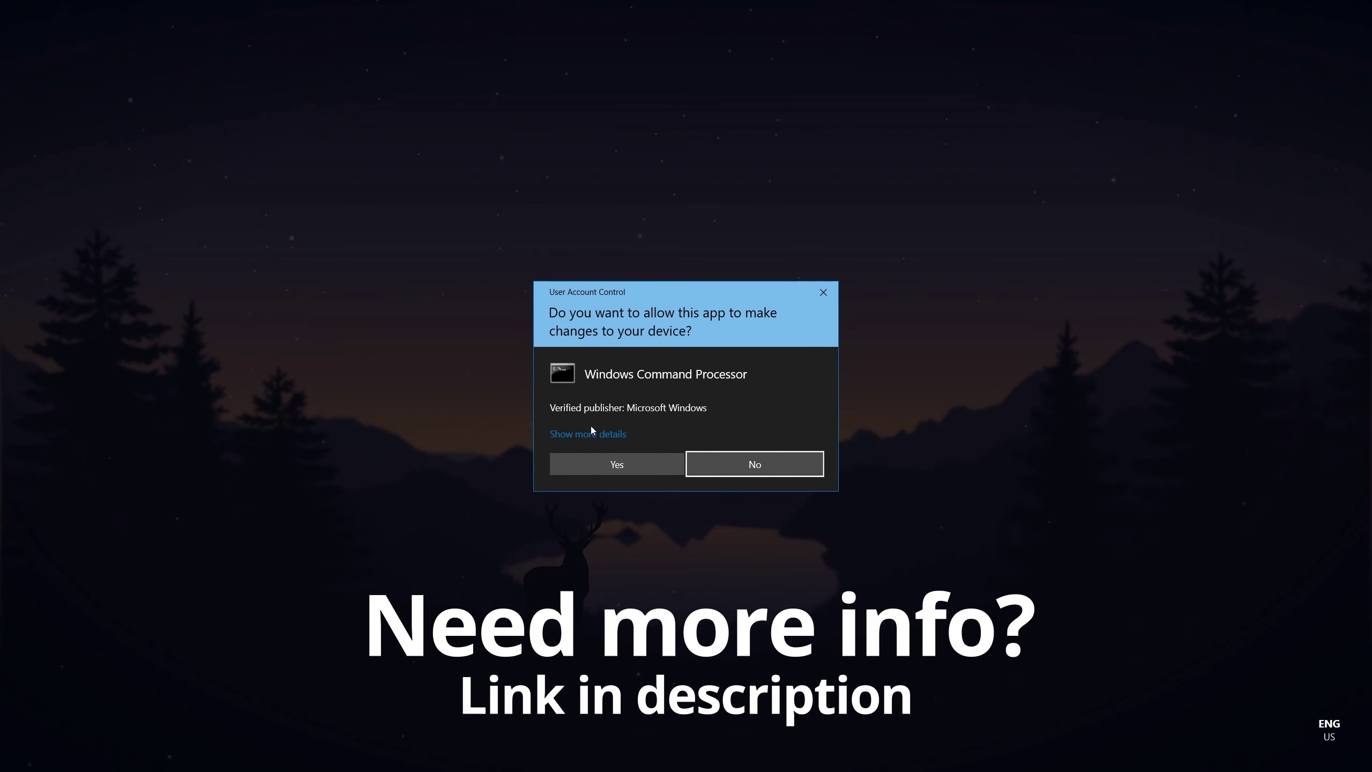
left_click(594, 462)
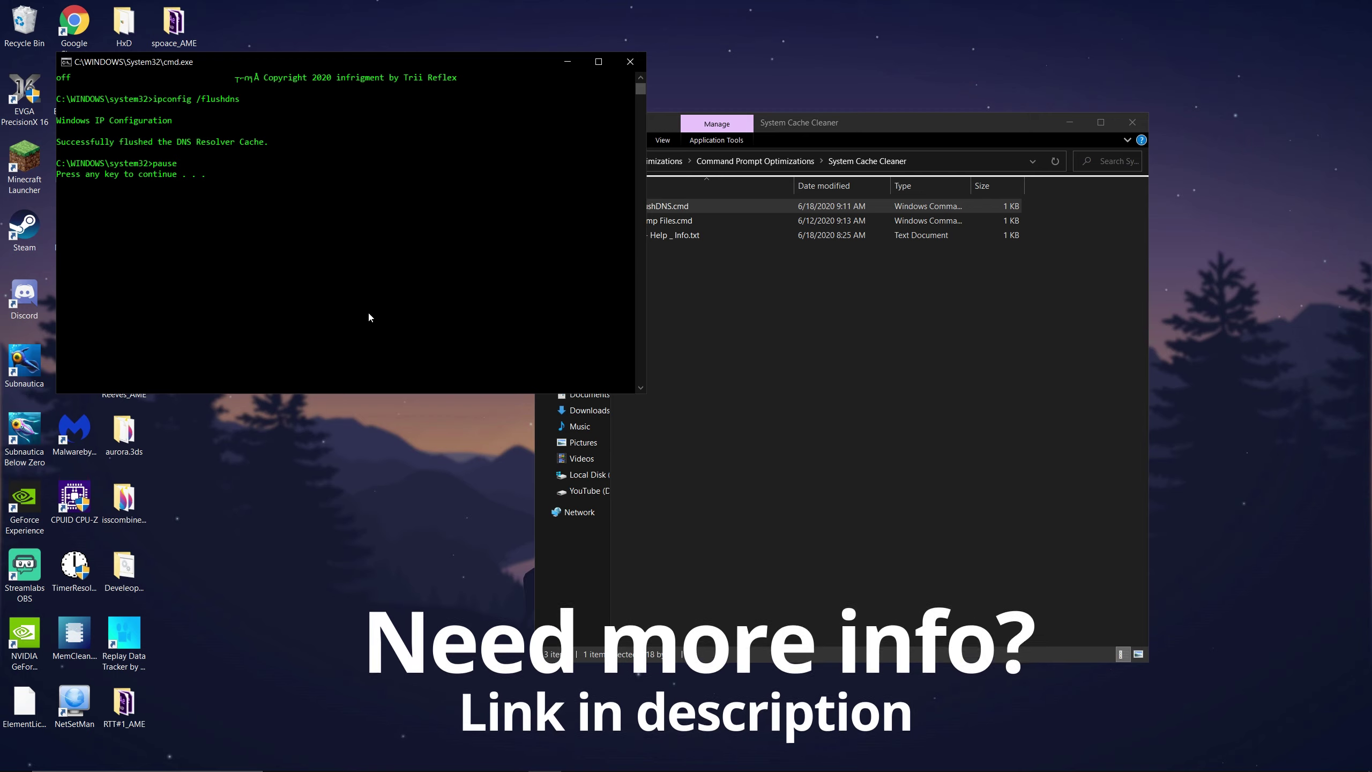
key("Return")
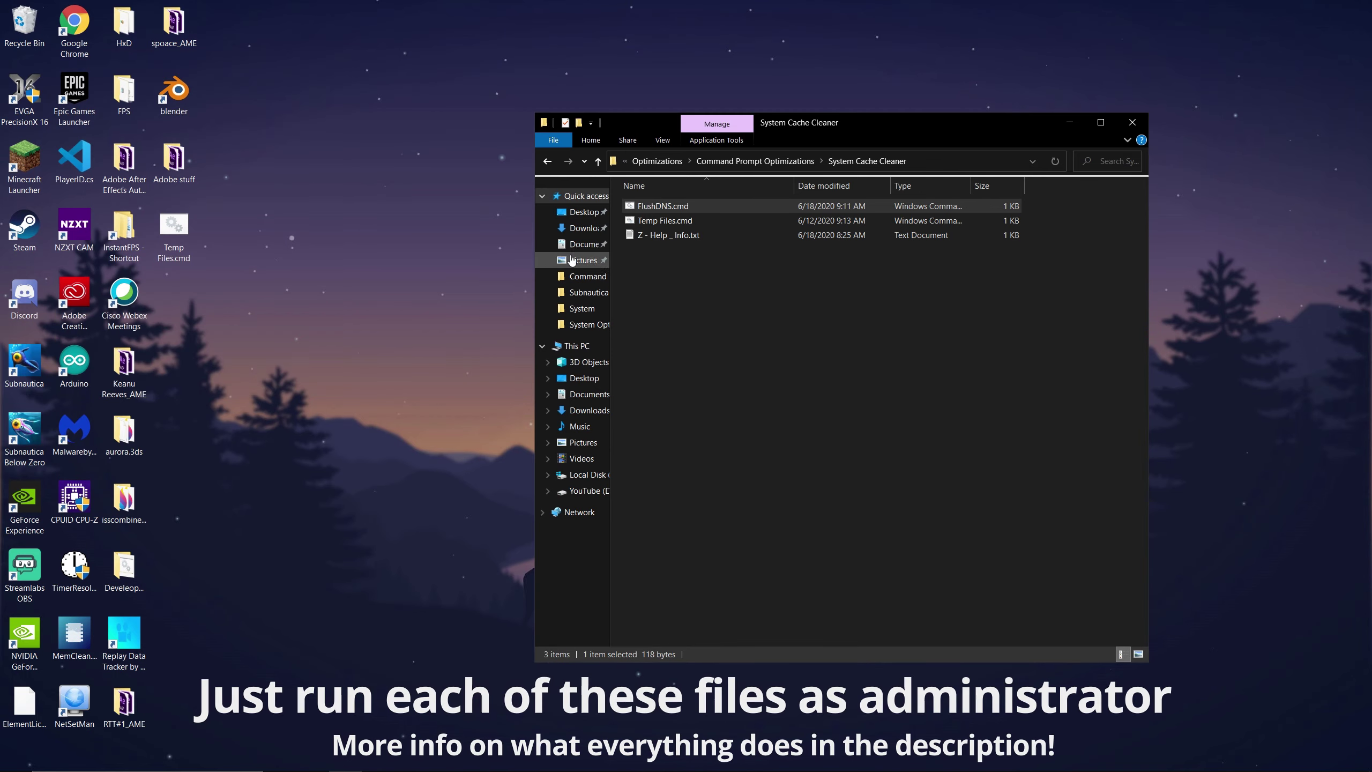
- Run Temp Files.cmd with administrator rights and close its console window once the cleanup has finished
left_click(700, 221)
right_click(729, 221)
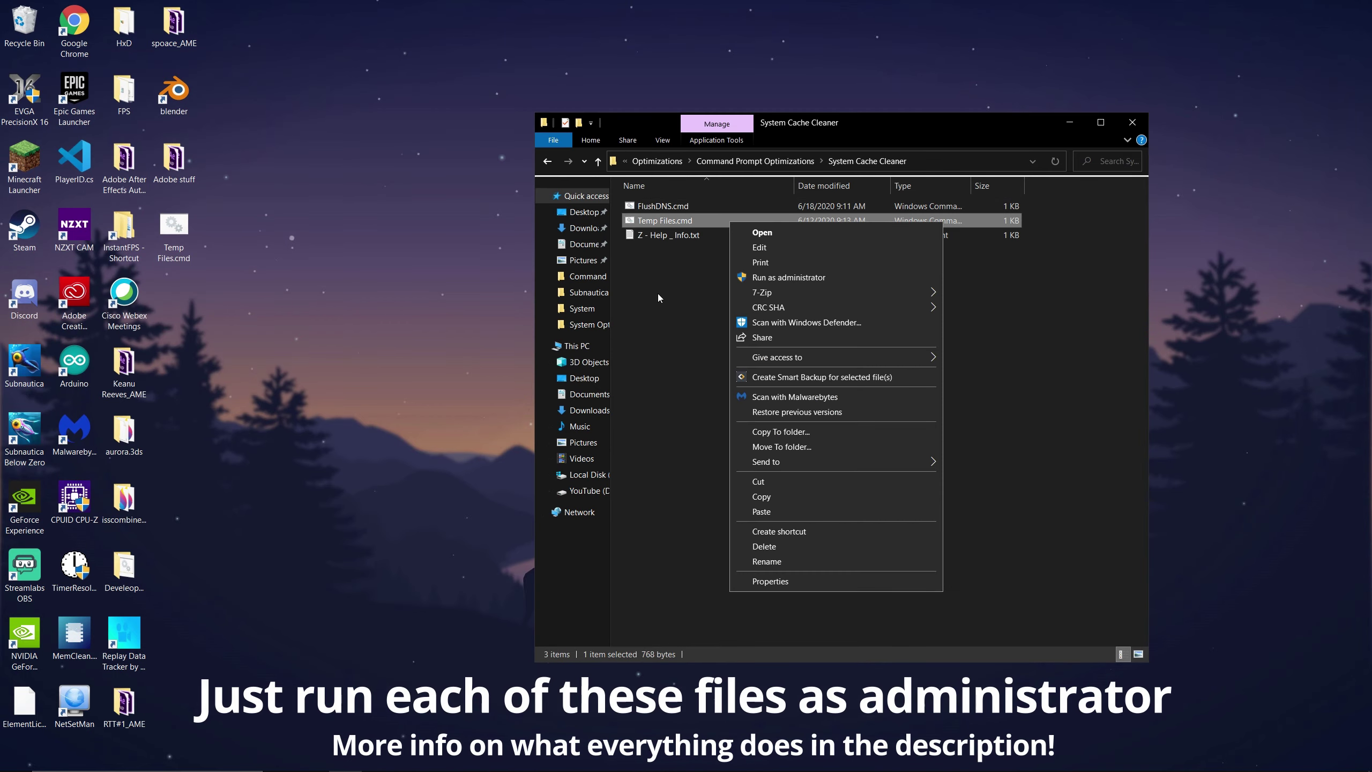
left_click(803, 278)
left_click(626, 461)
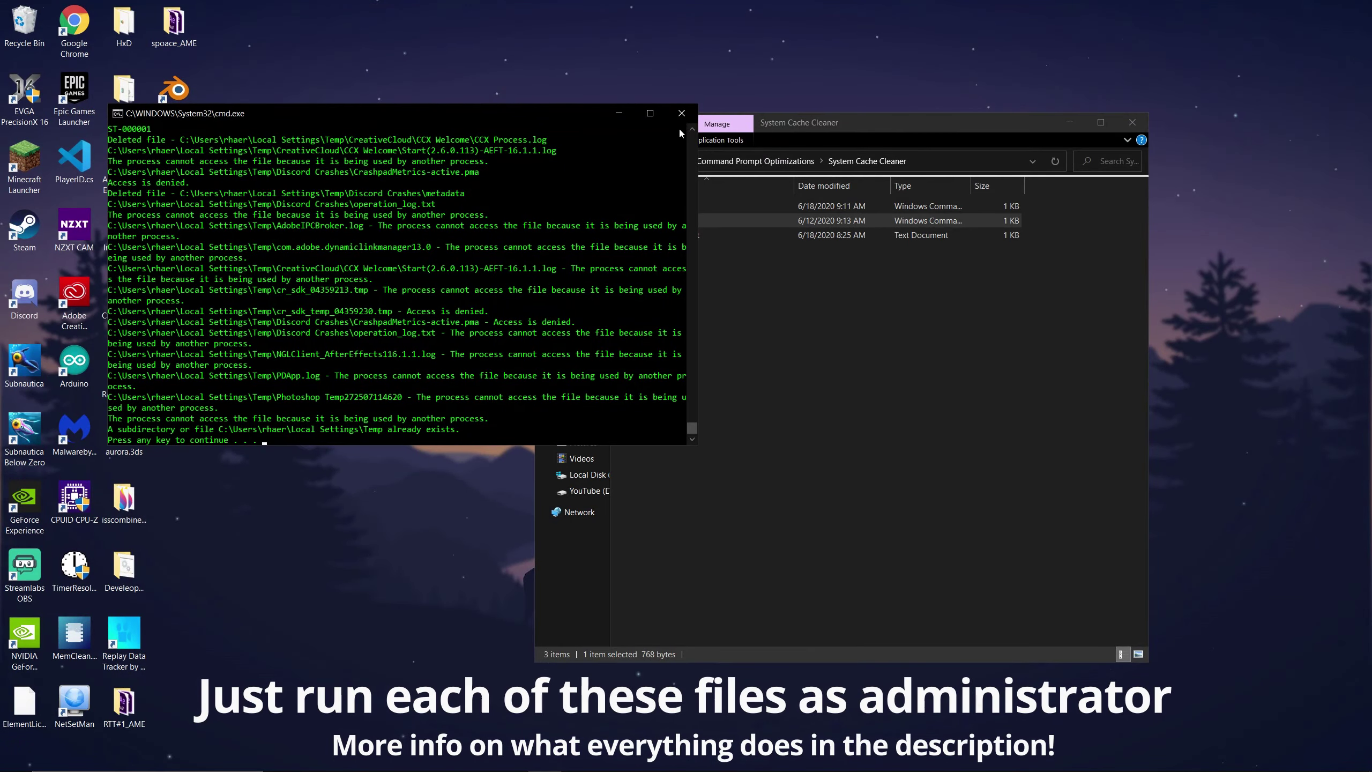
left_click(681, 113)
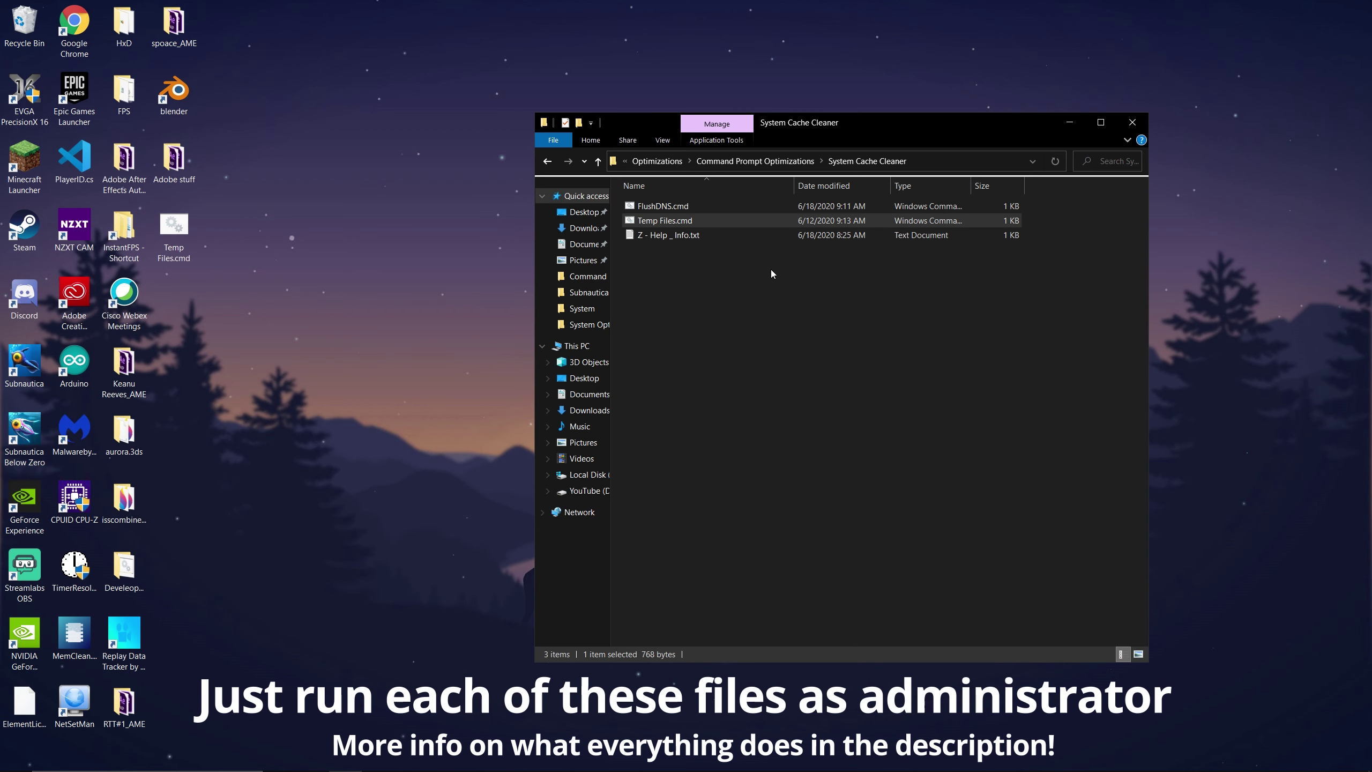
- Go back up to Command Prompt Optimizations, run Disable HPET.cmd as administrator, and close its console
key("alt+Up")
left_click(726, 221)
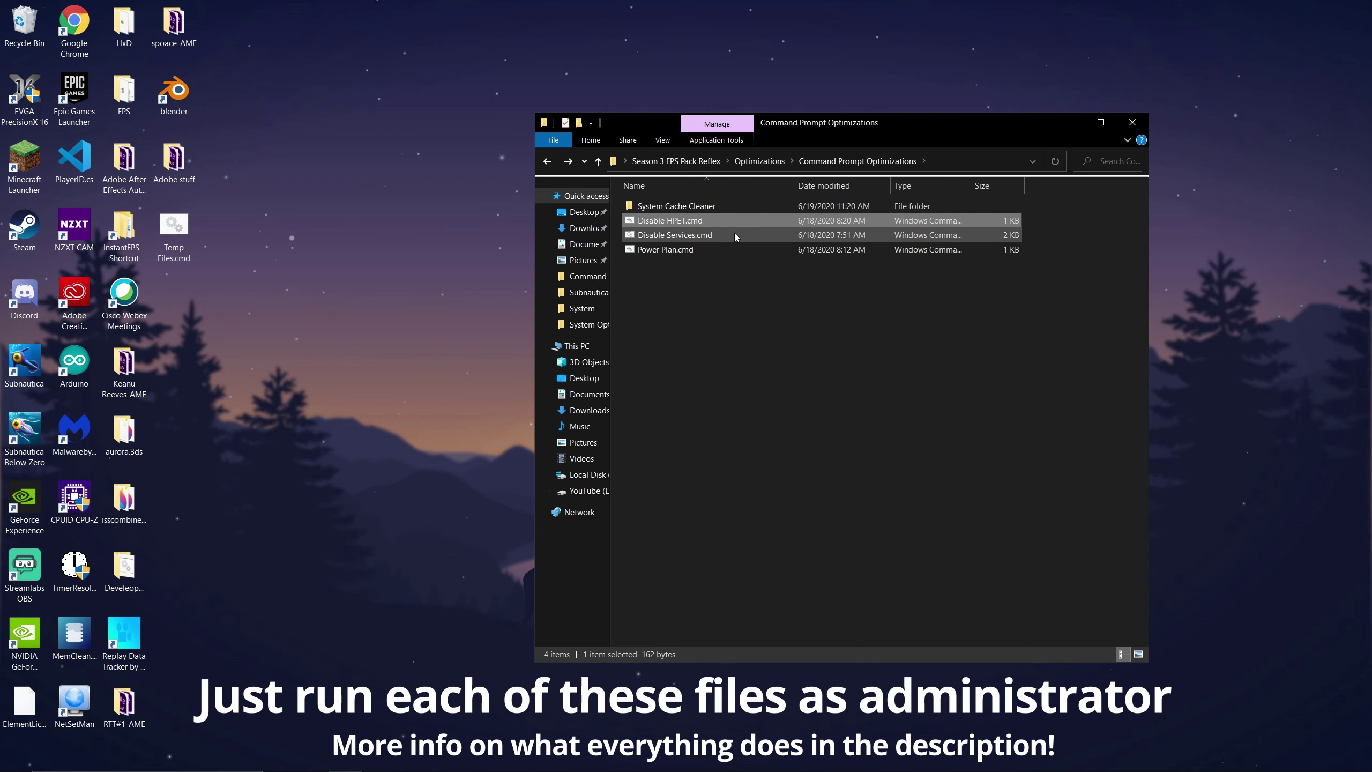
right_click(771, 221)
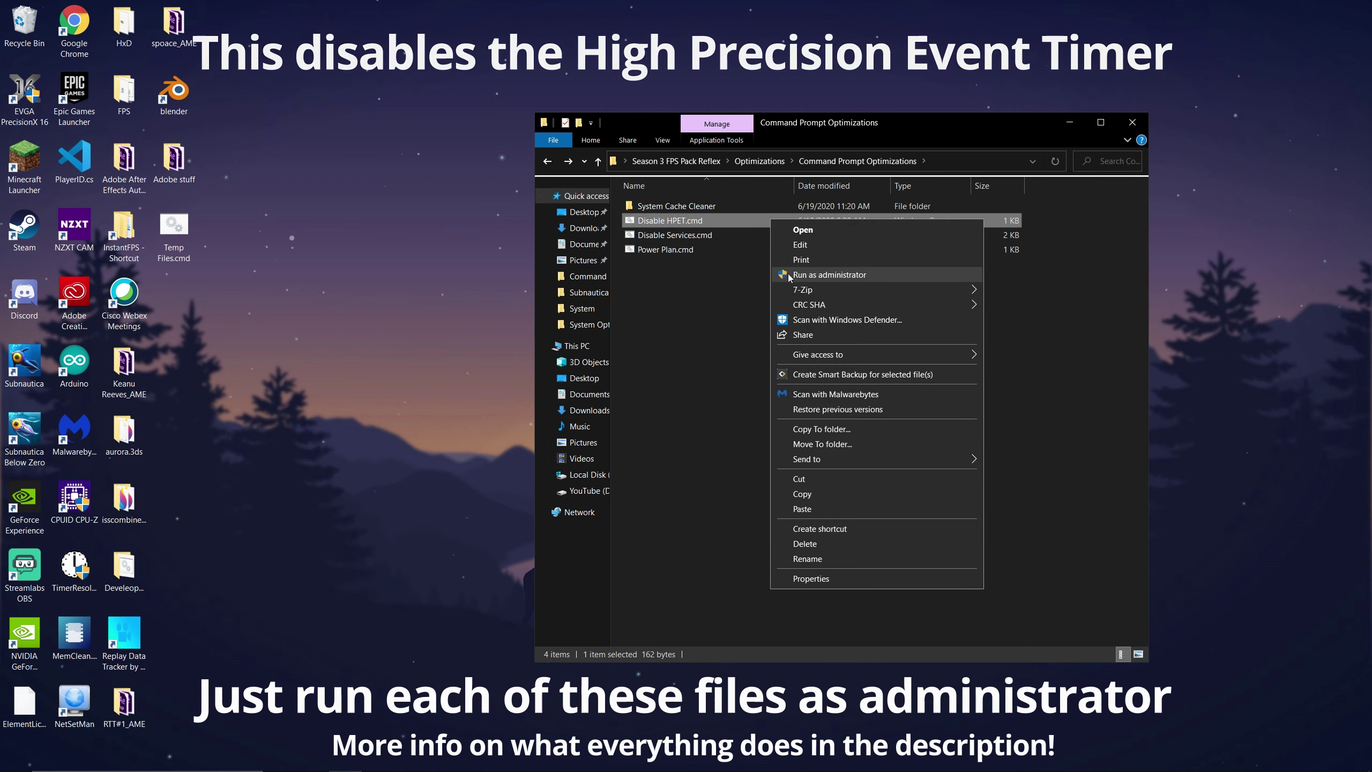
left_click(819, 276)
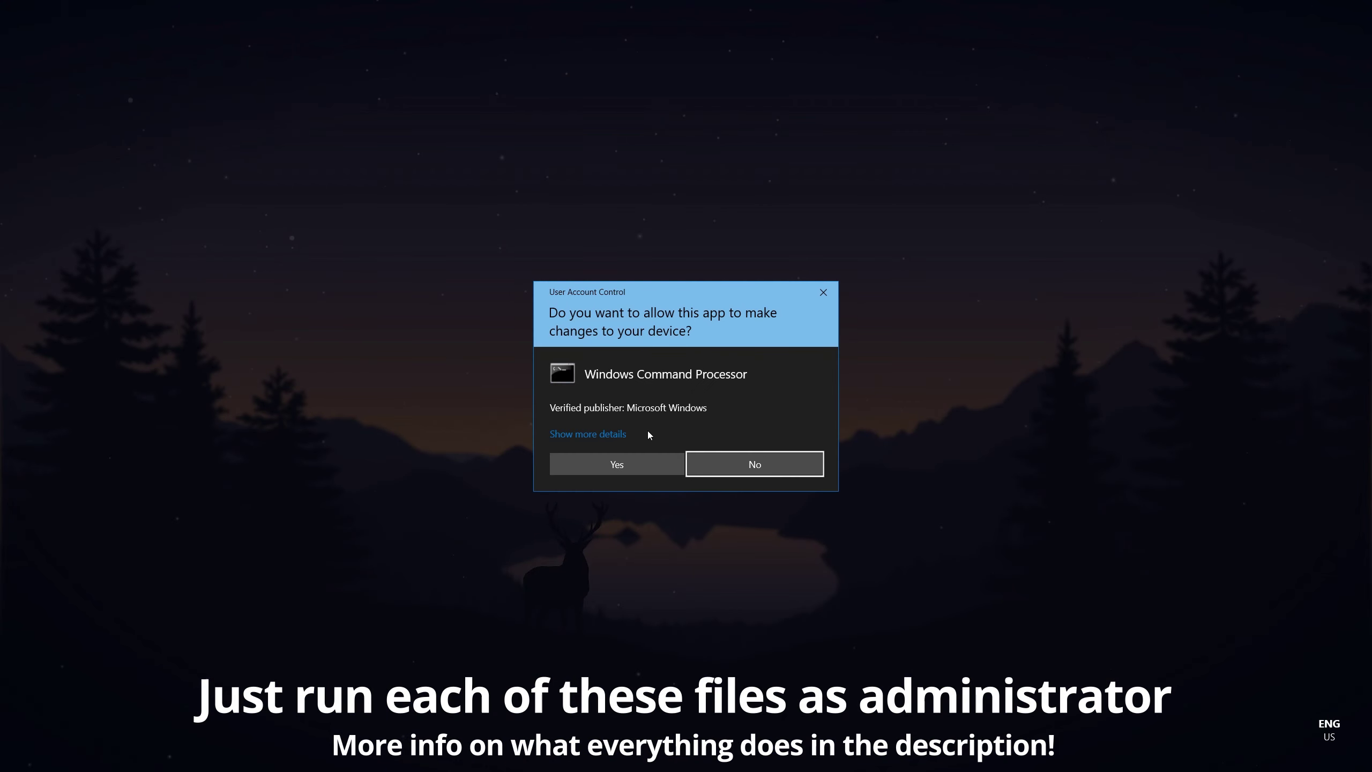
left_click(636, 462)
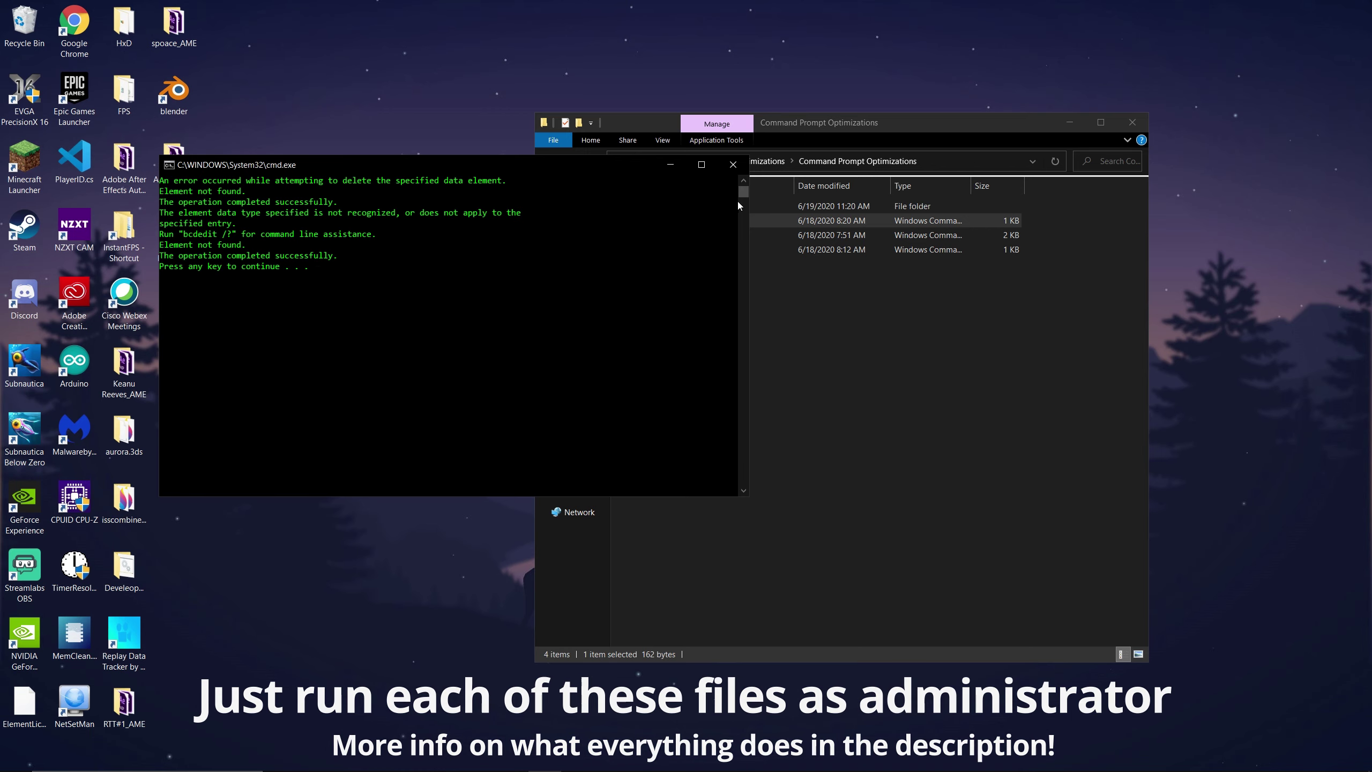
left_click(742, 172)
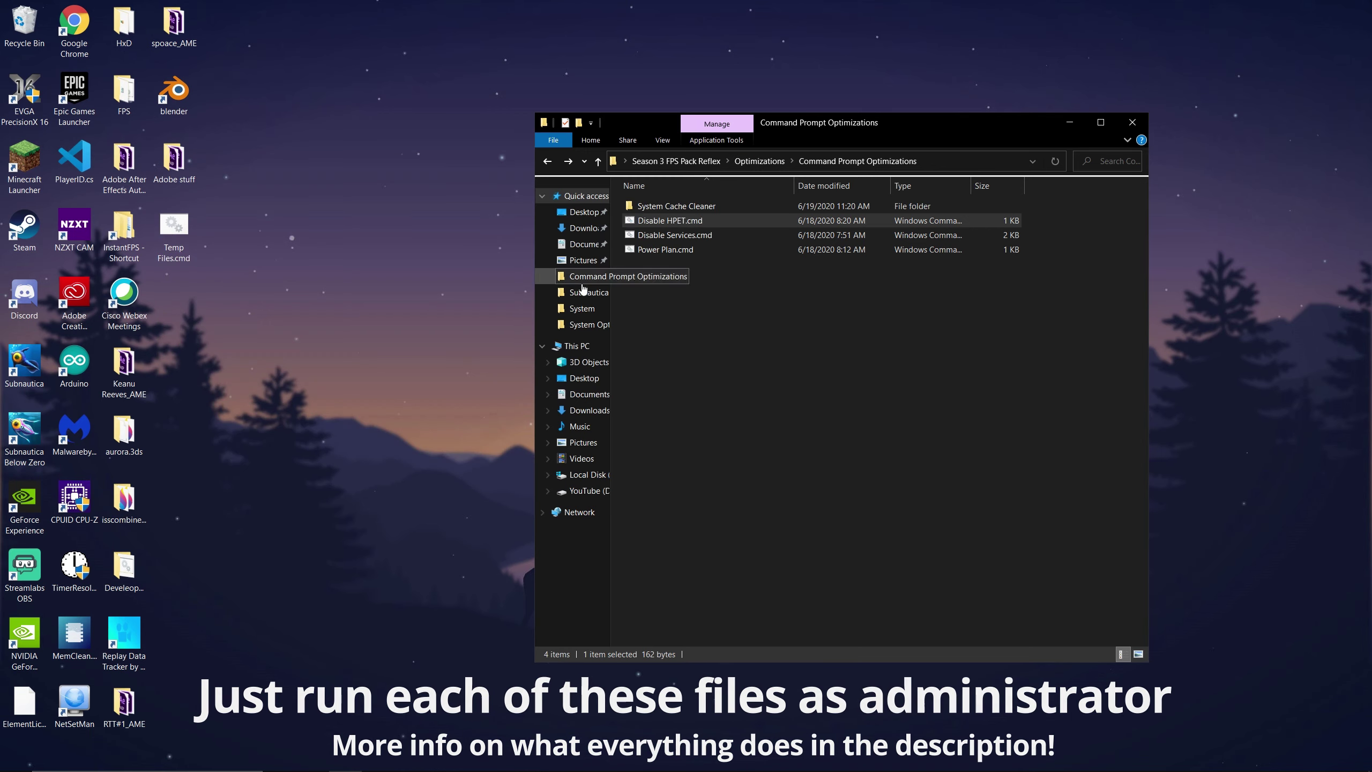
- Run Disable Services.cmd as administrator, approve the elevation request, and close its console after the script ends
left_click(699, 235)
right_click(702, 238)
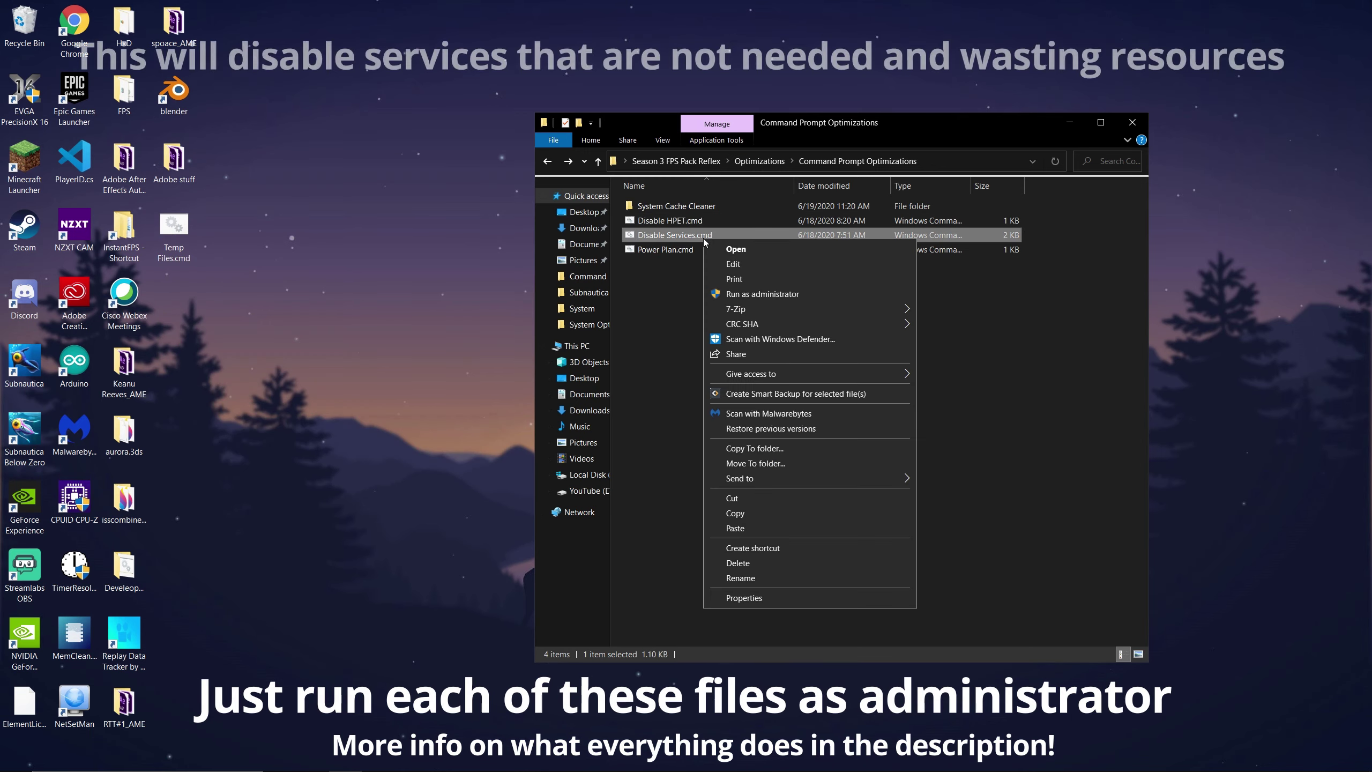
left_click(734, 294)
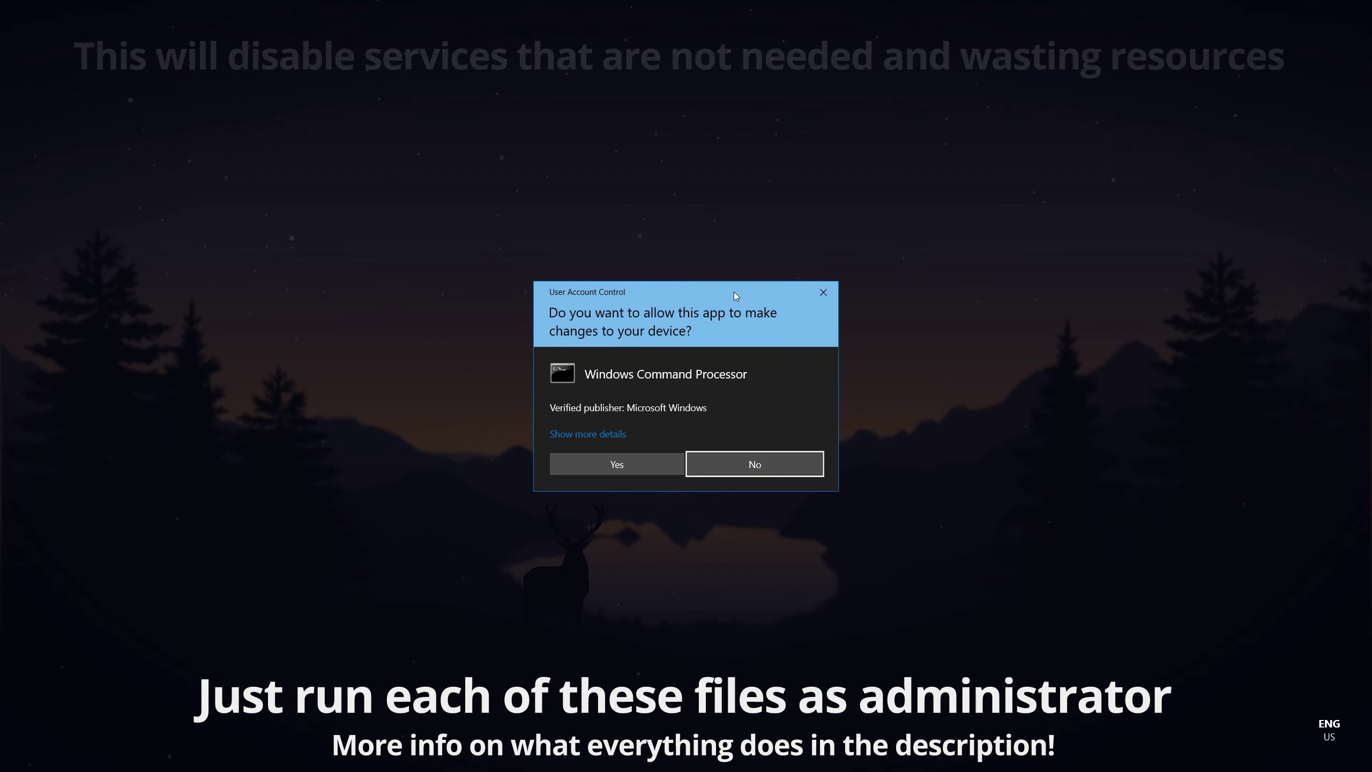
left_click(621, 455)
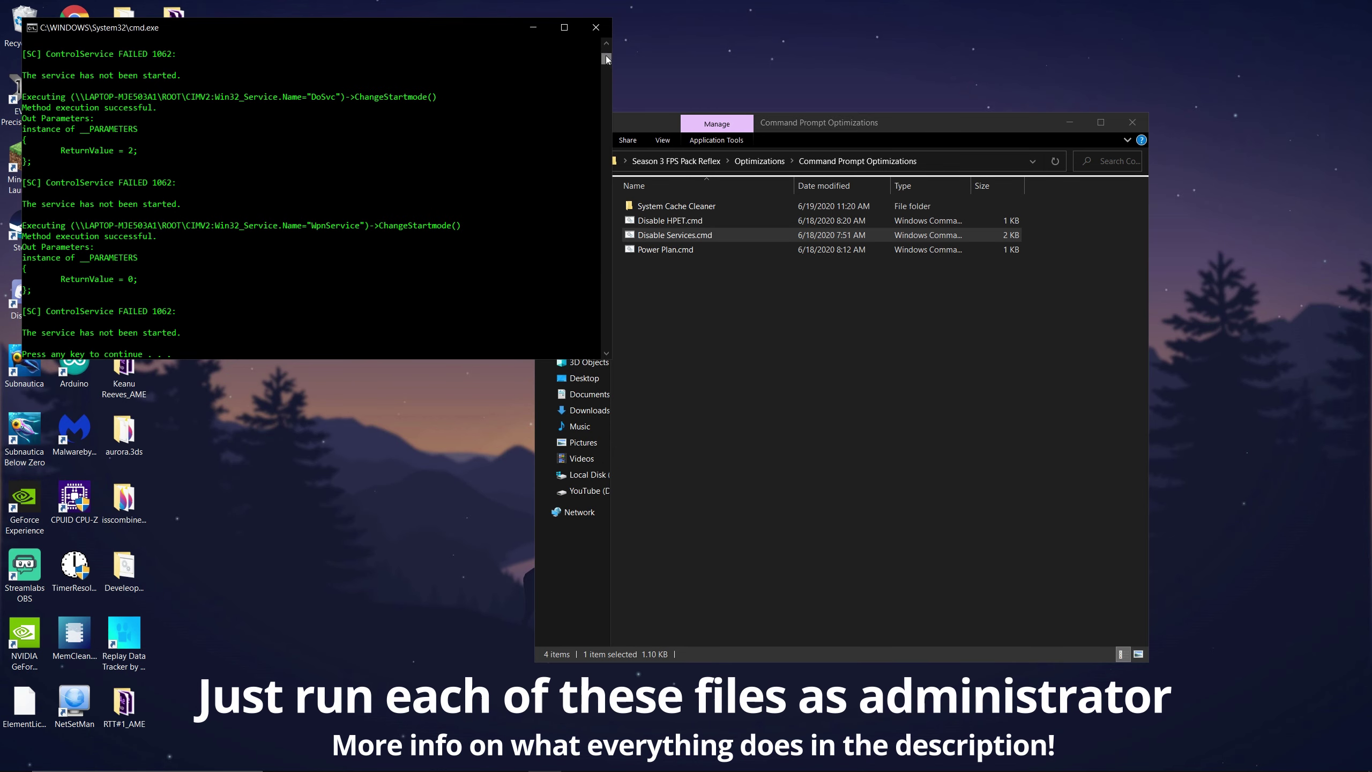
left_click(596, 27)
- Run Power Plan.cmd as administrator, approve the elevation request, and close its console
left_click(660, 250)
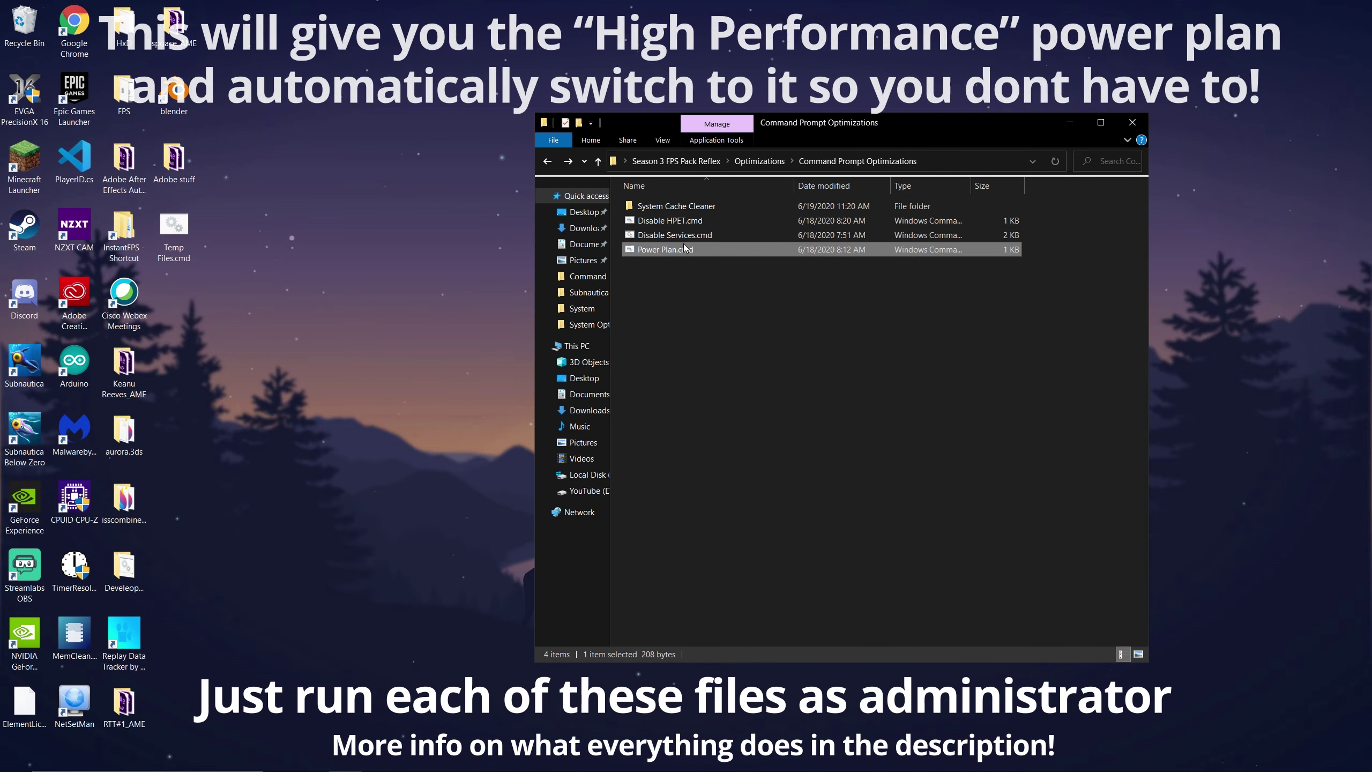
right_click(679, 252)
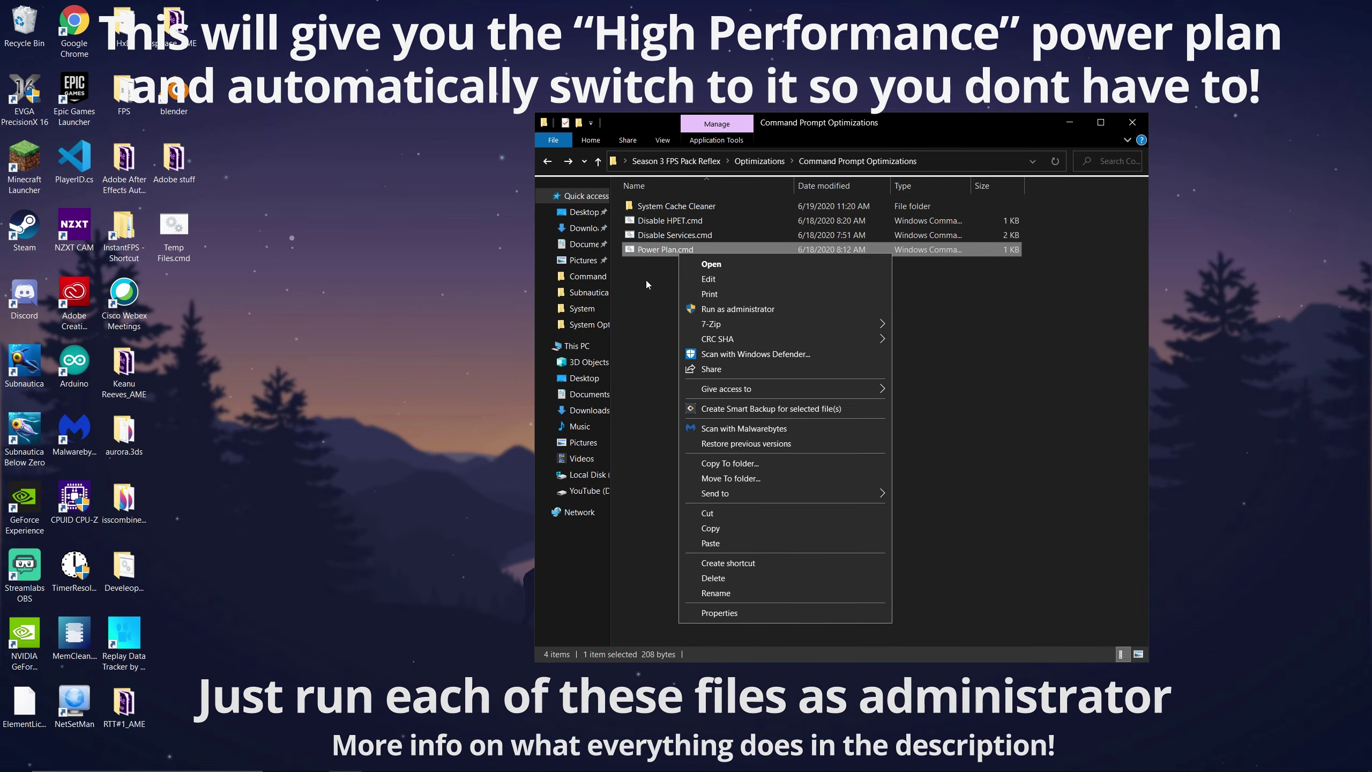
left_click(758, 309)
left_click(630, 464)
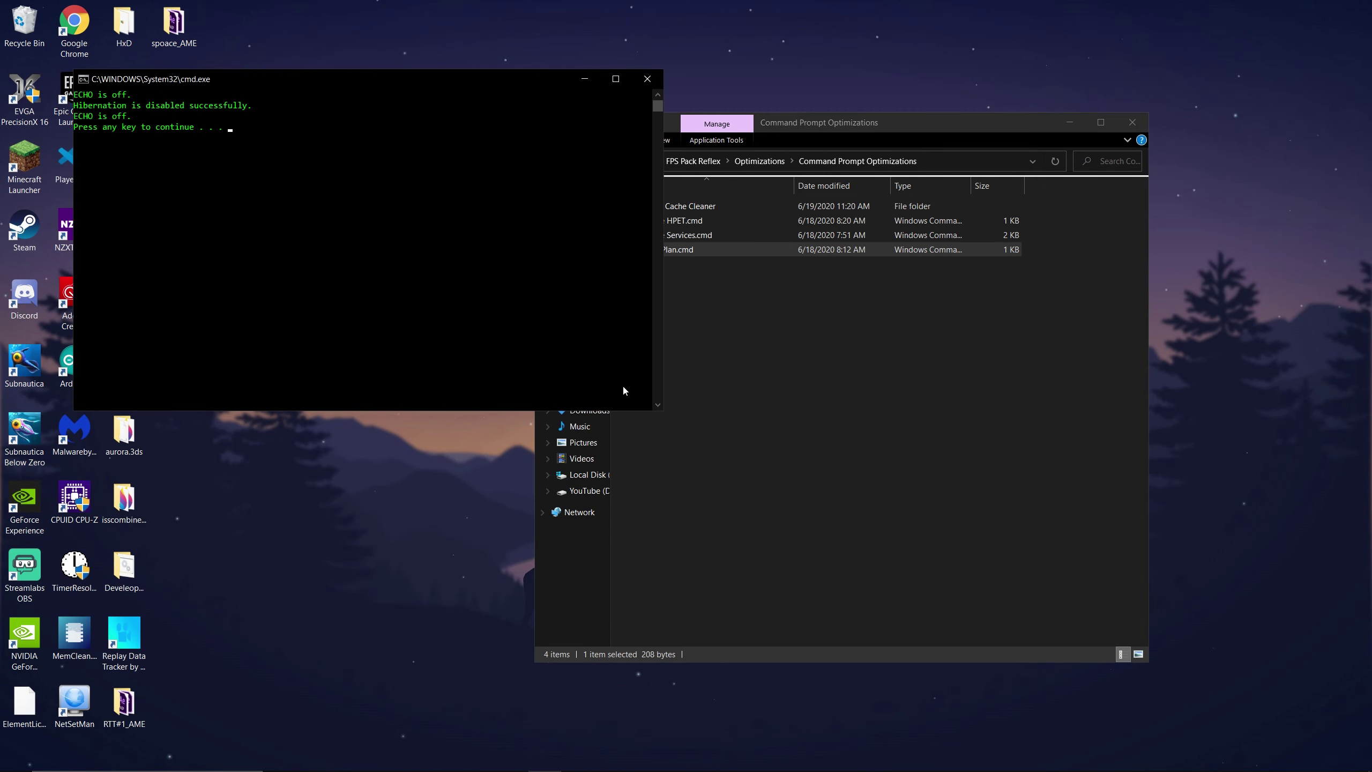
left_click(652, 83)
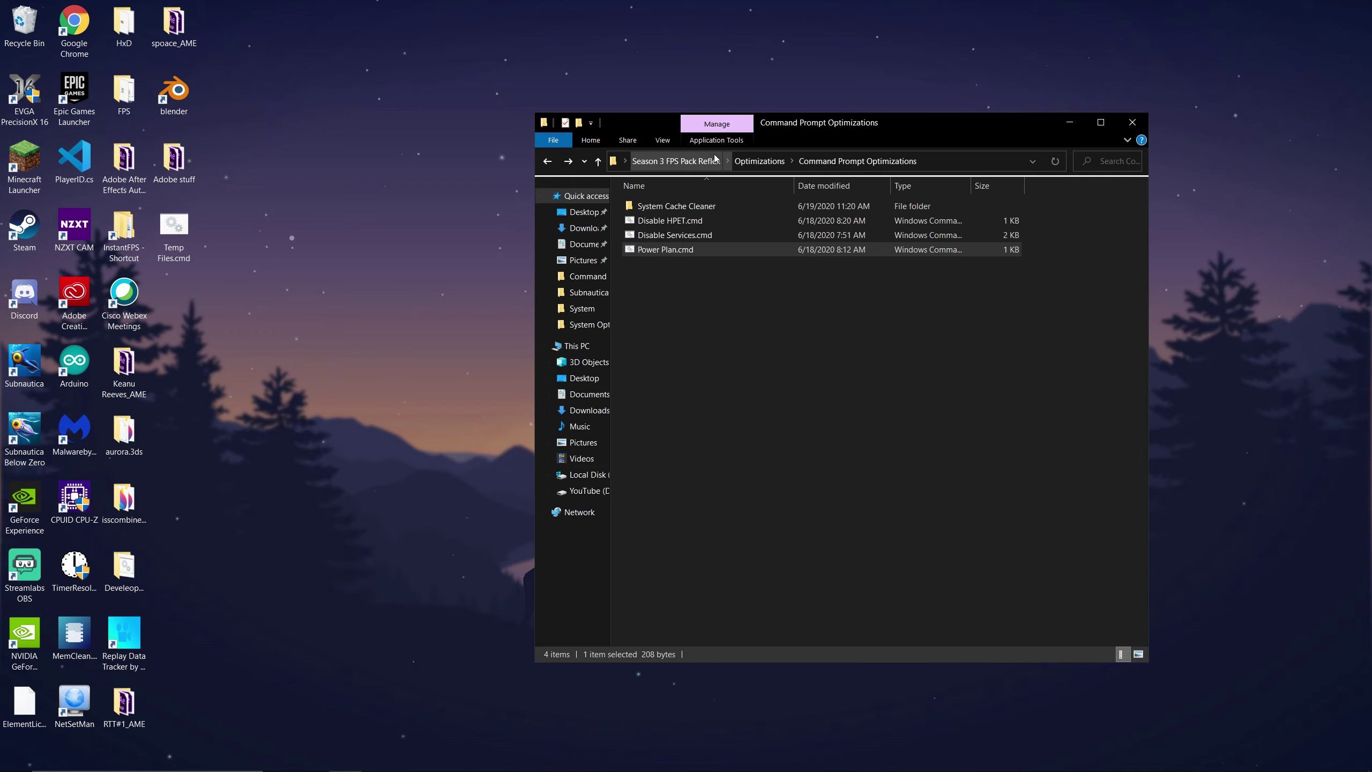
- Go back to the Season 3 FPS Pack Reflex folder and open Optimizations > GPU Optimizations > Nvidia Profile Inspector
left_click(693, 161)
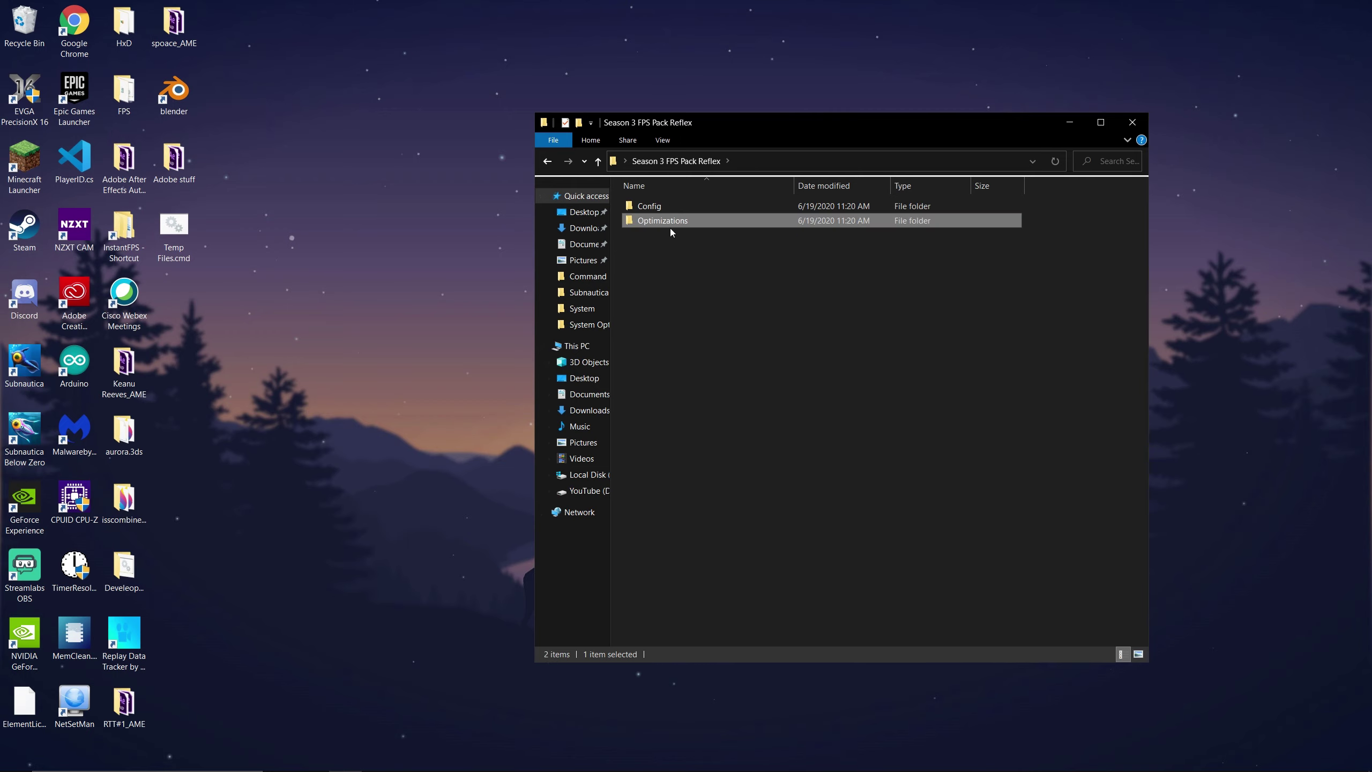
double_click(687, 220)
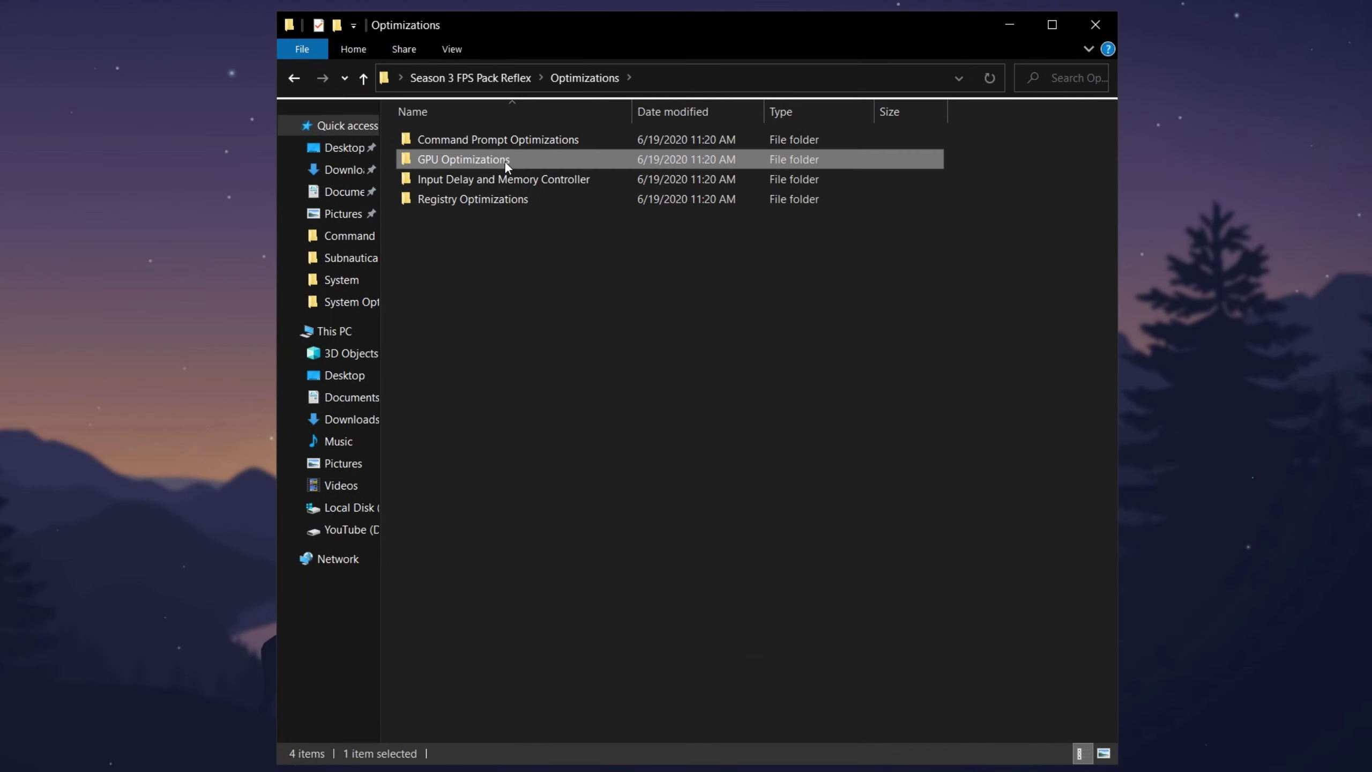
double_click(700, 221)
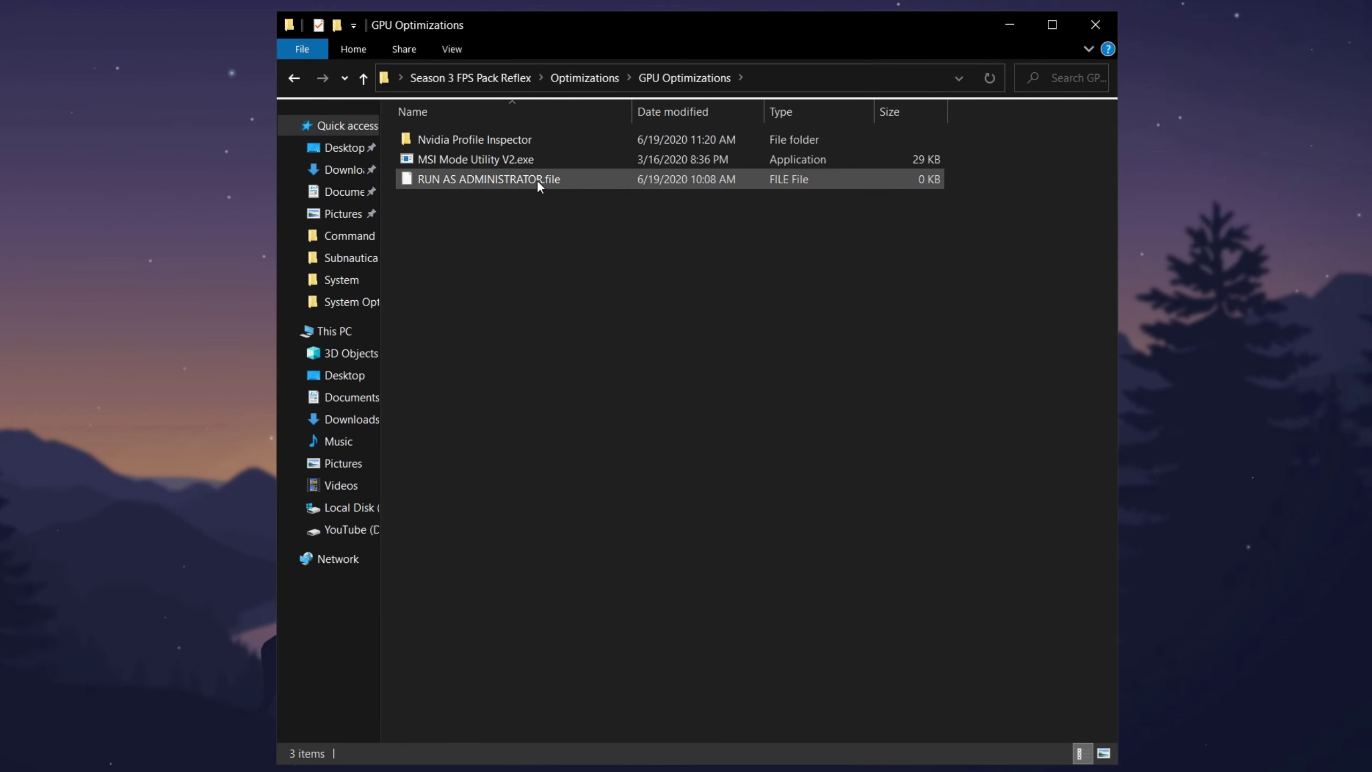
double_click(558, 139)
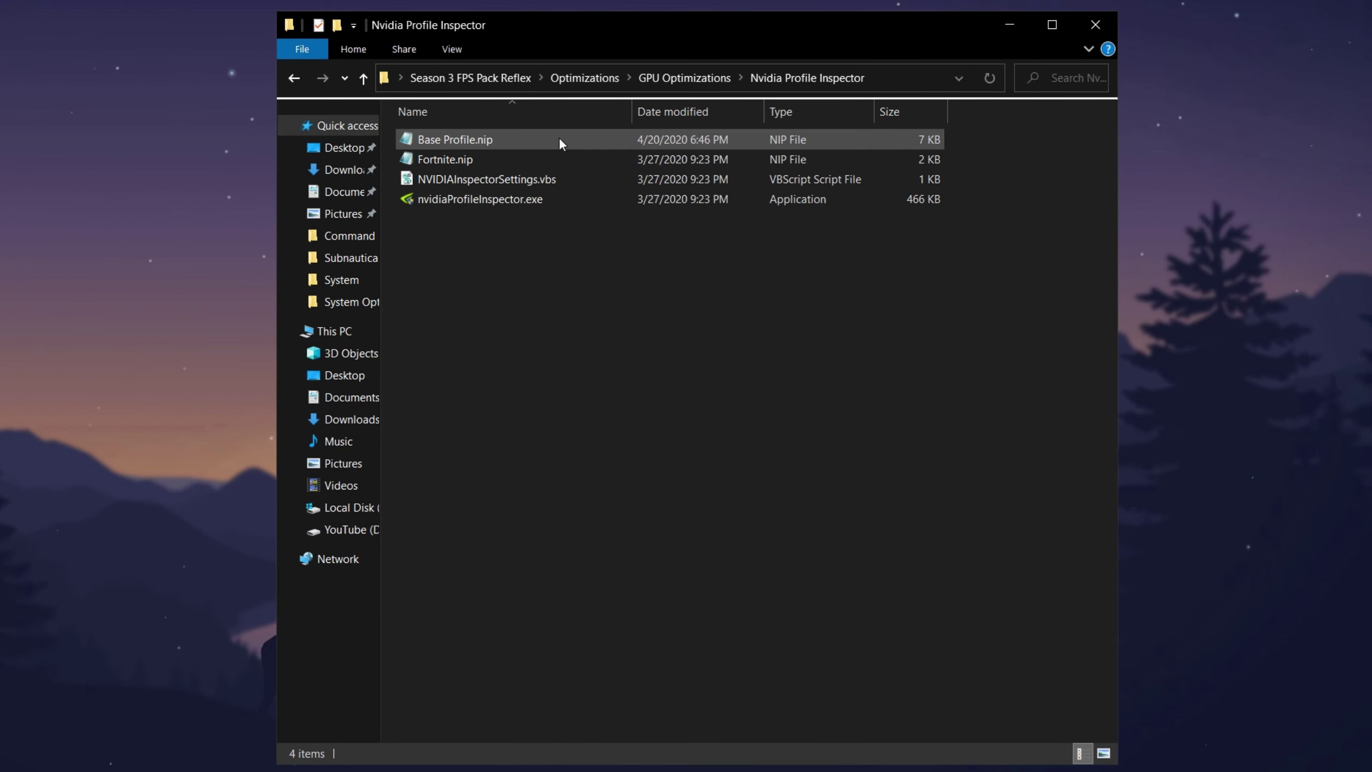
- Run NVIDIAInspectorSettings.vbs to import the NVIDIA profiles, allowing nvidiaProfileInspector.exe each time it asks and acknowledging the import
double_click(530, 179)
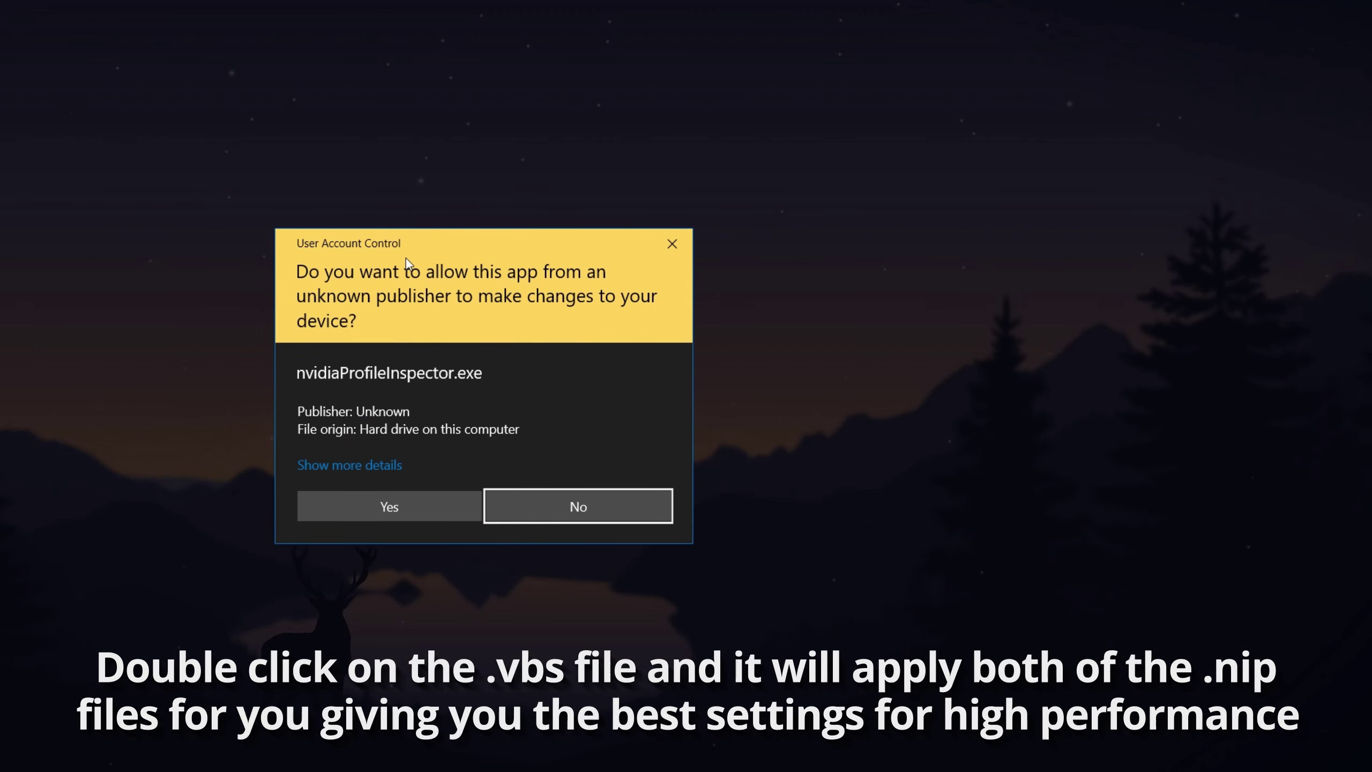
left_click(381, 498)
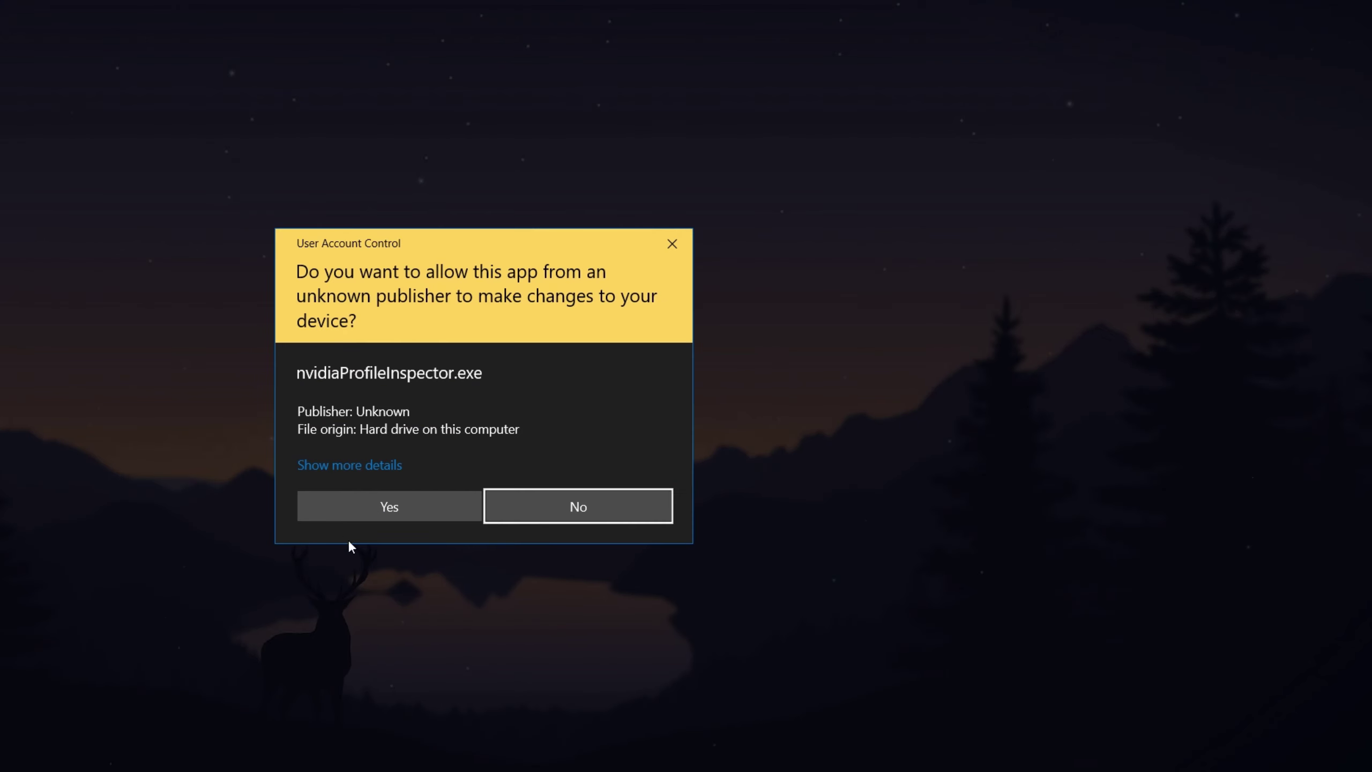
left_click(417, 513)
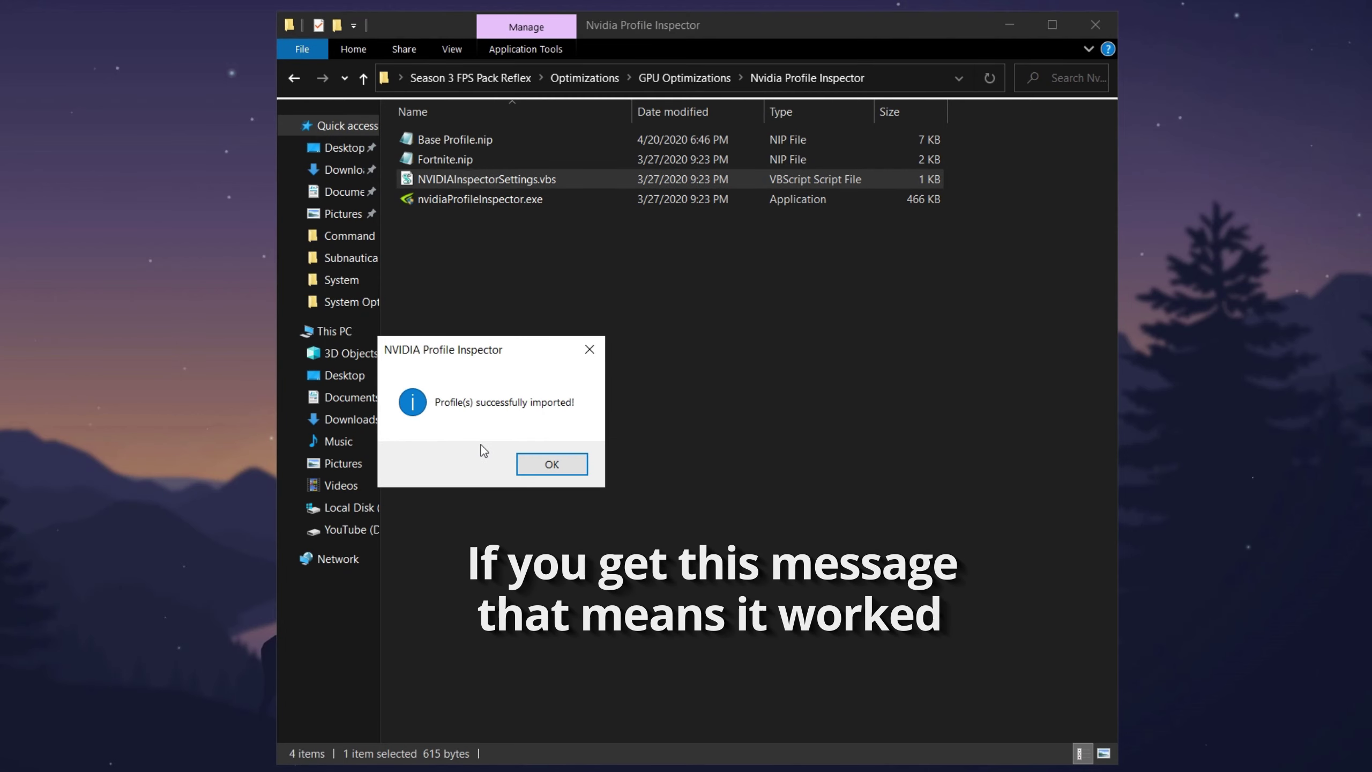
left_click(551, 463)
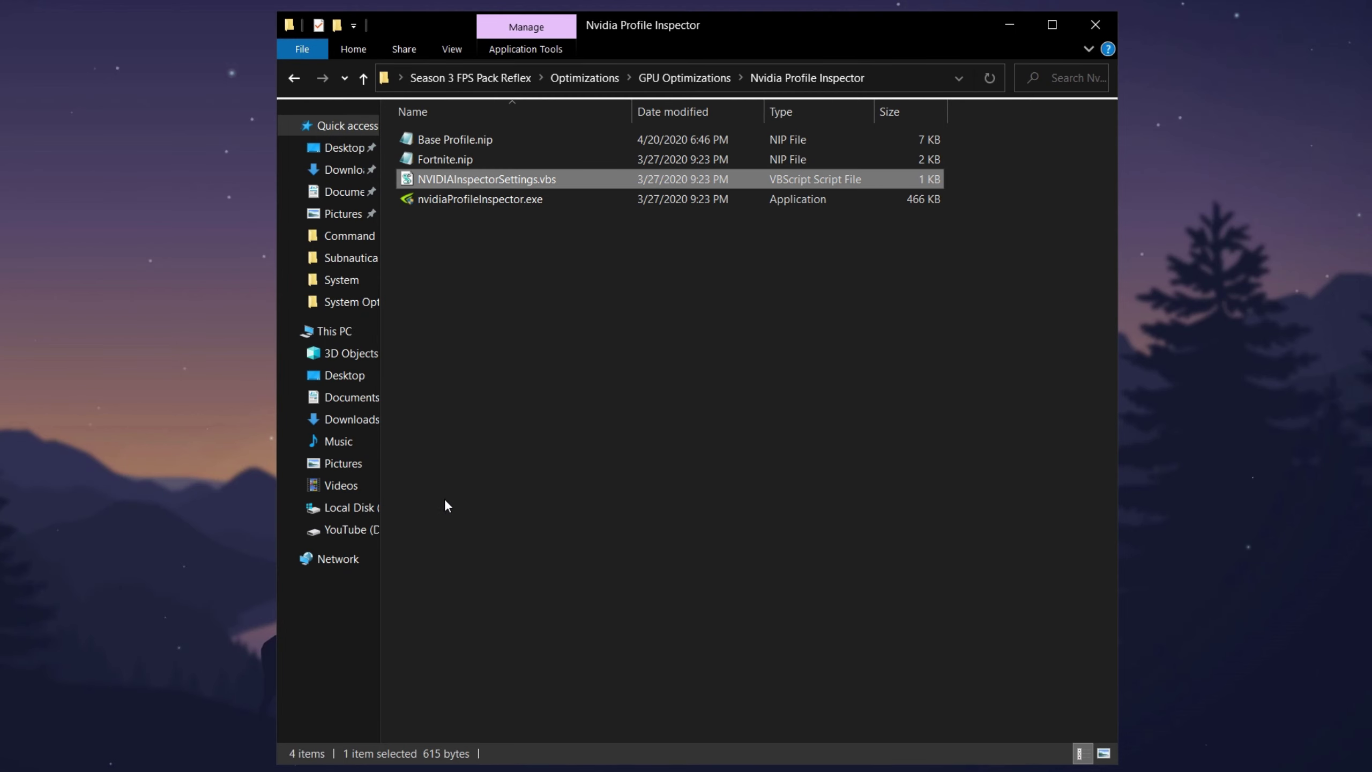
- Return to the GPU Optimizations folder and launch MSI Mode Utility V2.exe as administrator, allowing it to make changes
key("alt+Up")
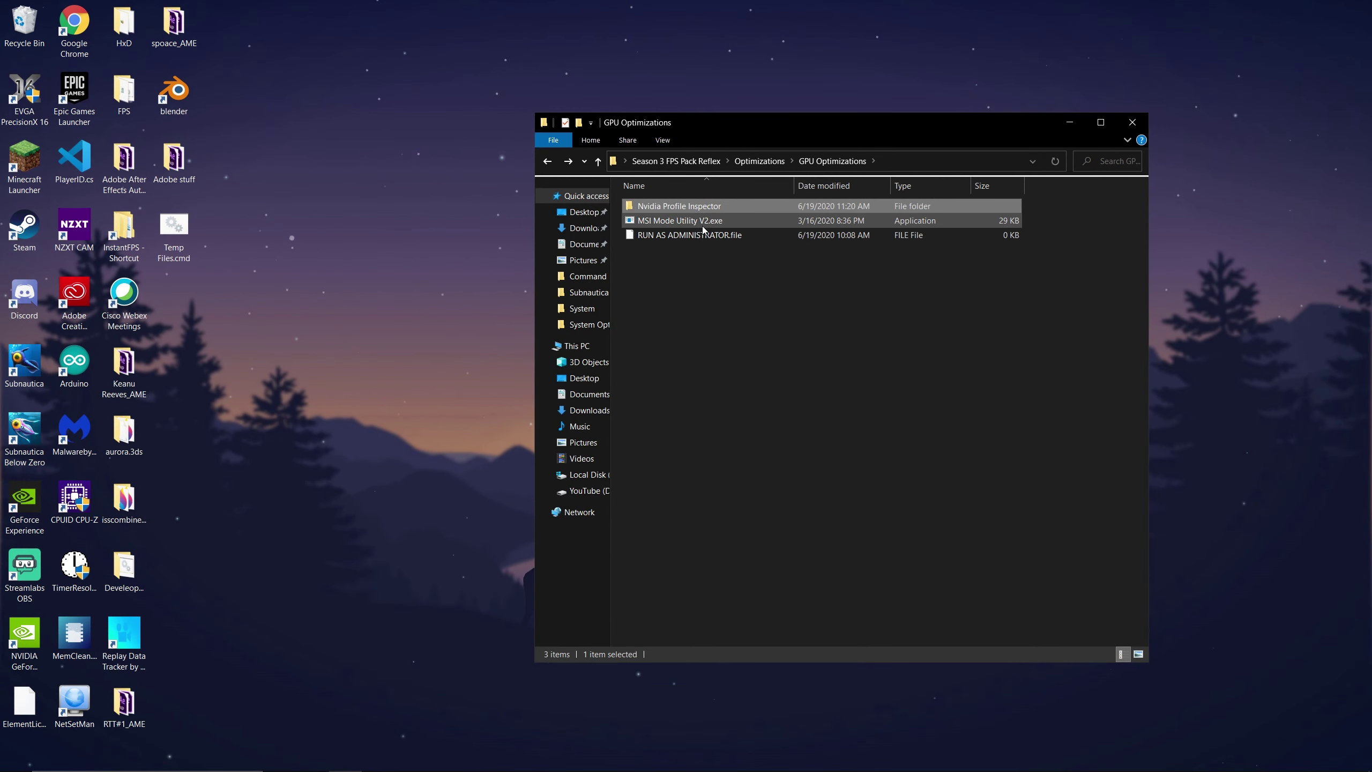
right_click(702, 226)
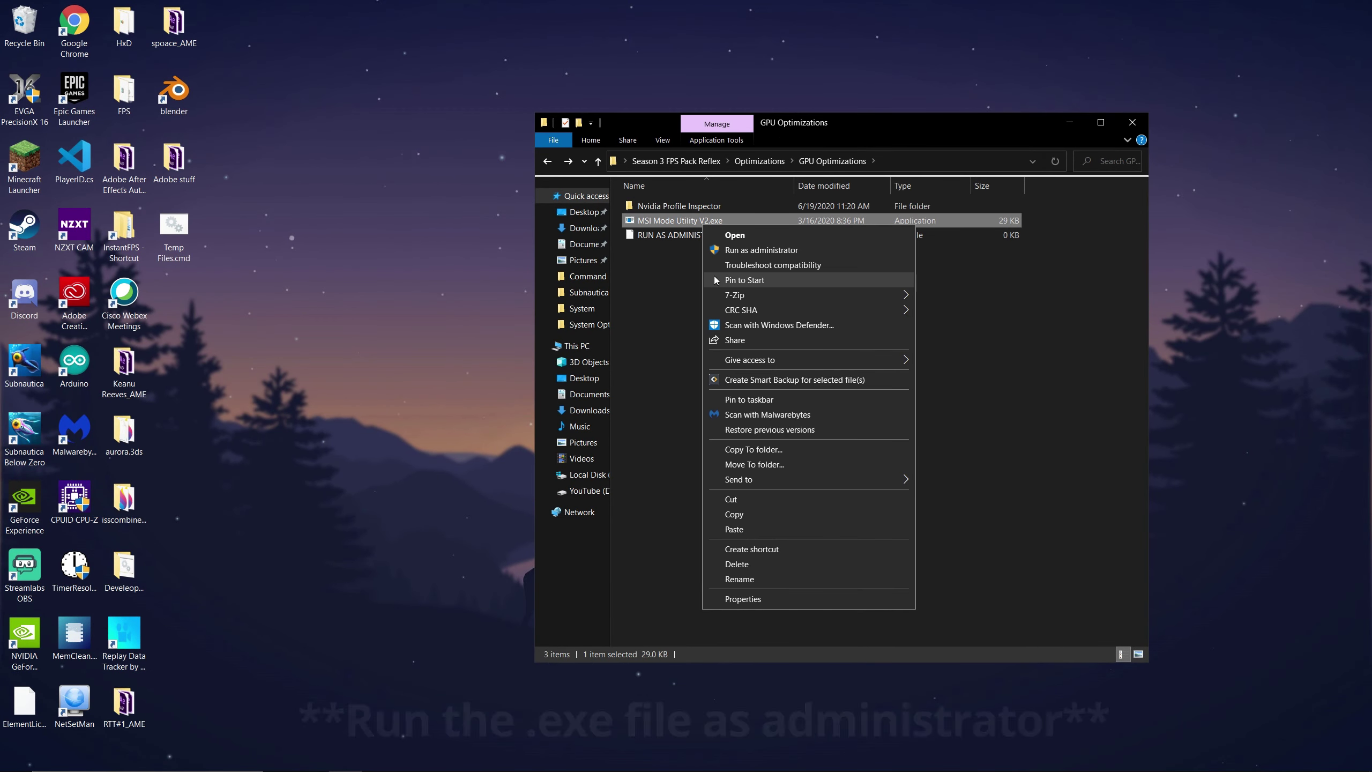
left_click(776, 252)
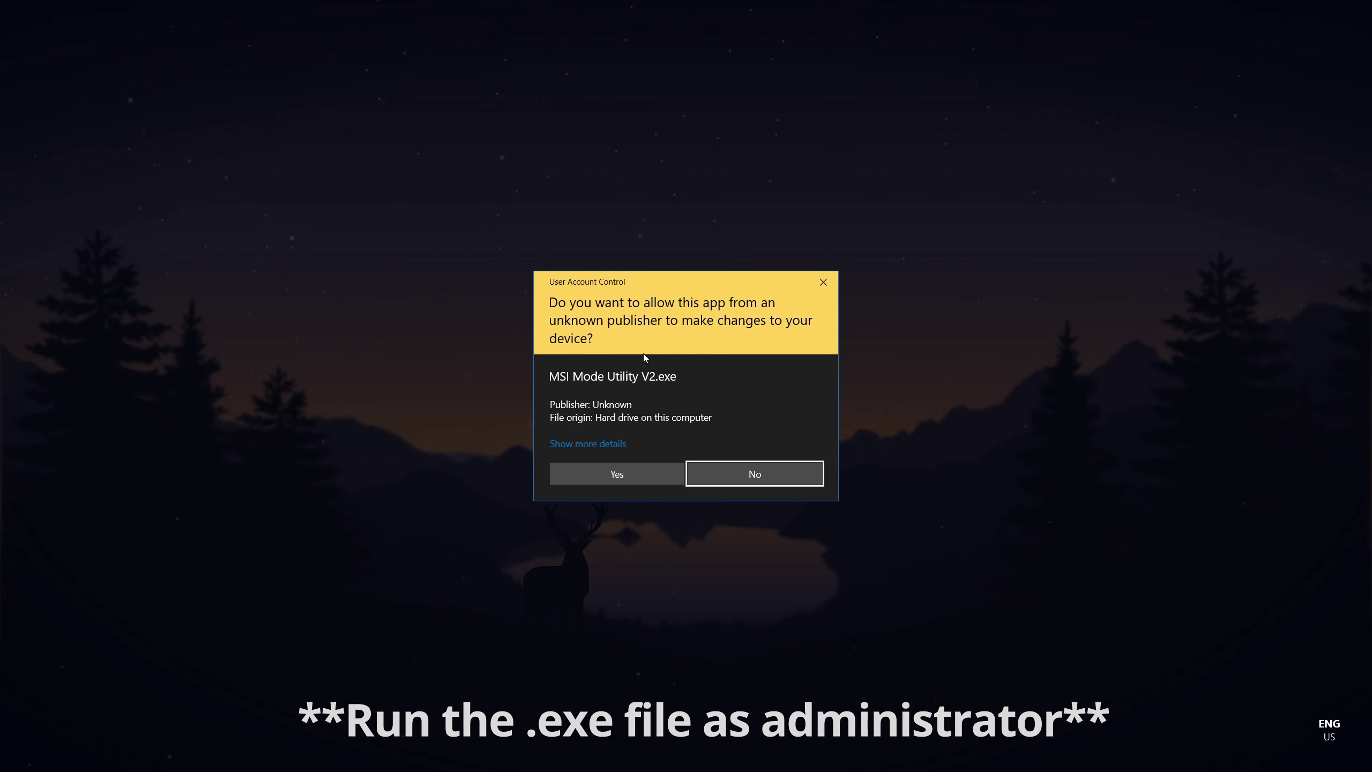
left_click(621, 471)
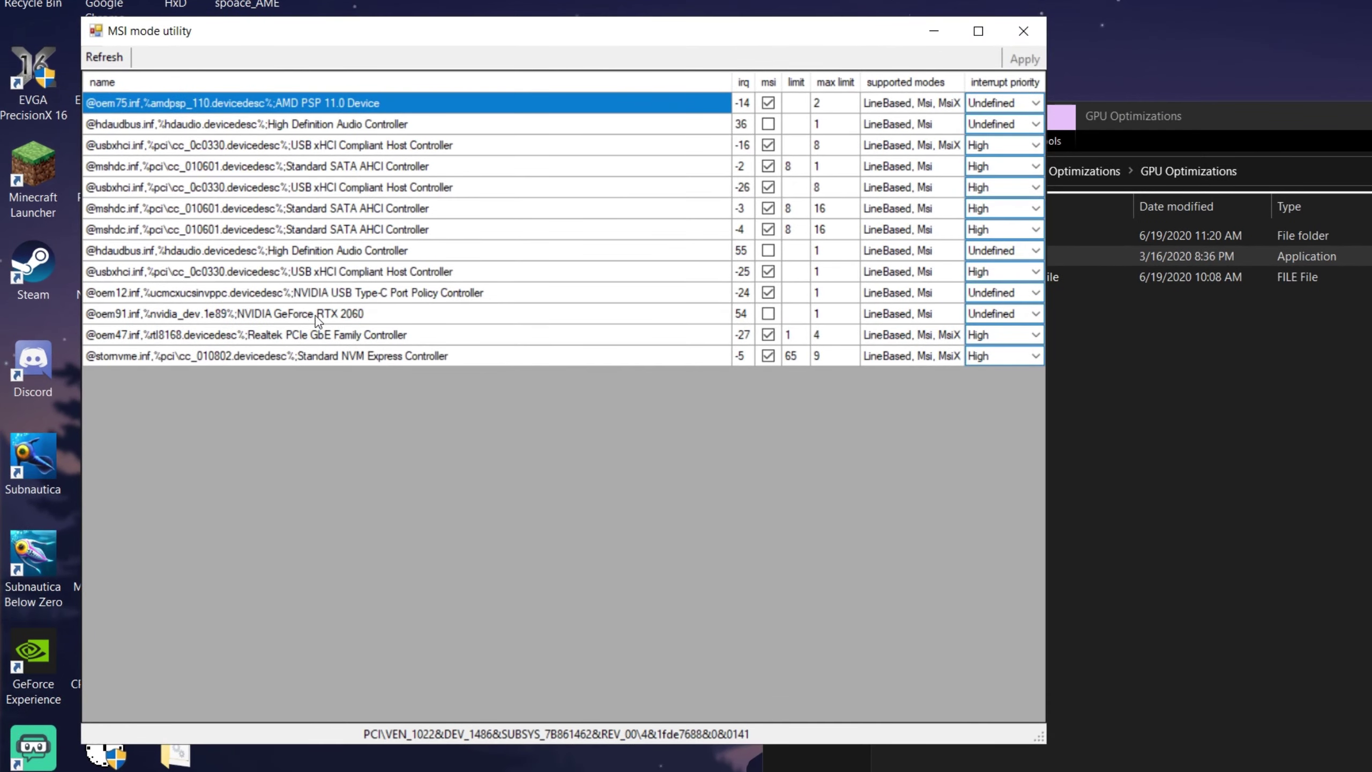
- Check the supported modes of the NVIDIA GeForce RTX 2060, then enable MSI for it and leave its limit empty
left_click(218, 261)
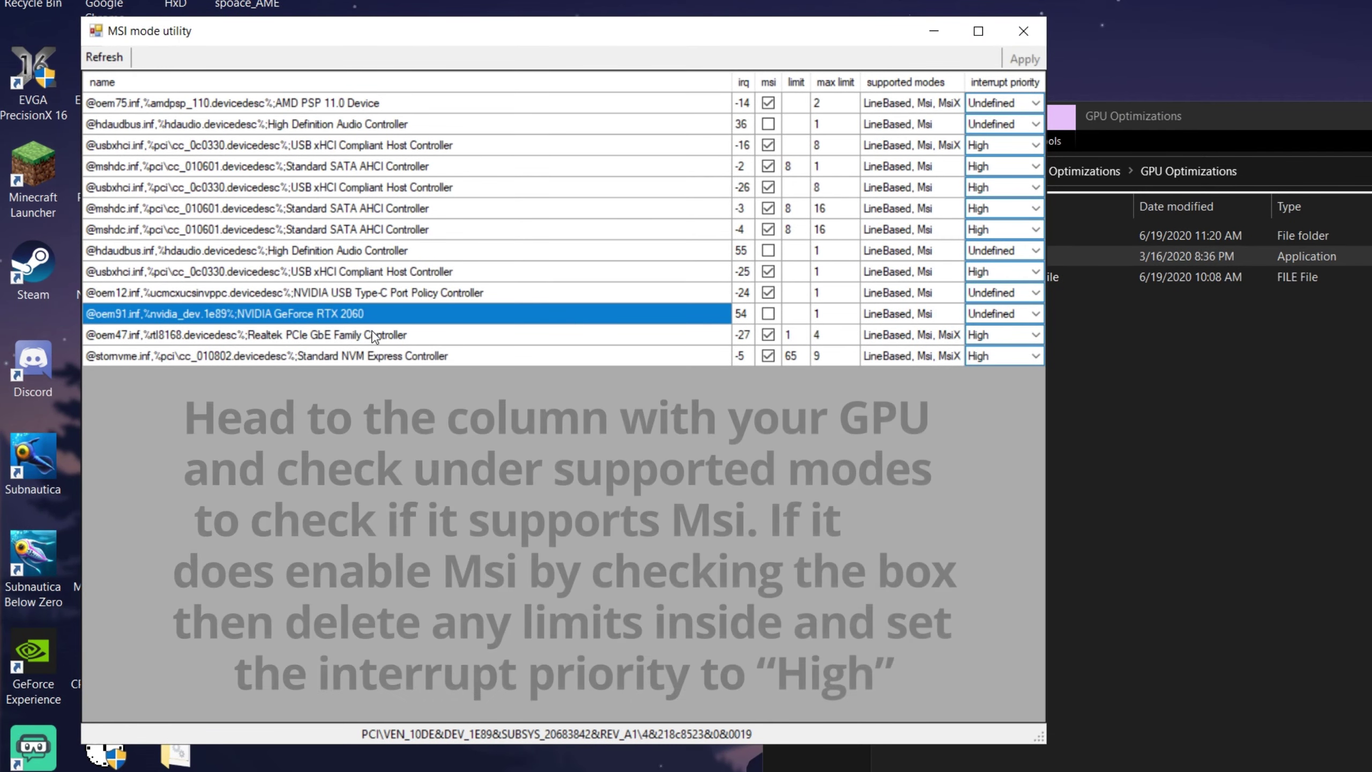
left_click(918, 314)
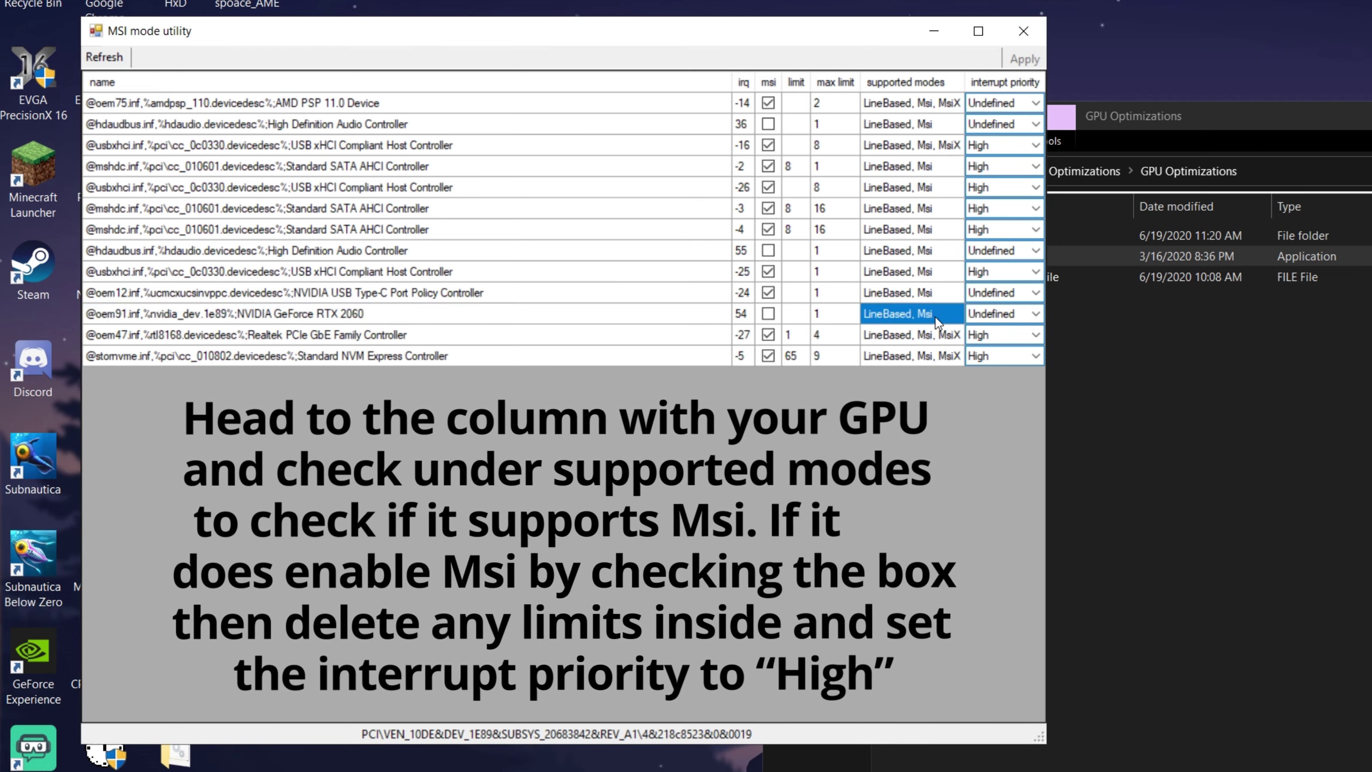
left_click(768, 314)
left_click(795, 313)
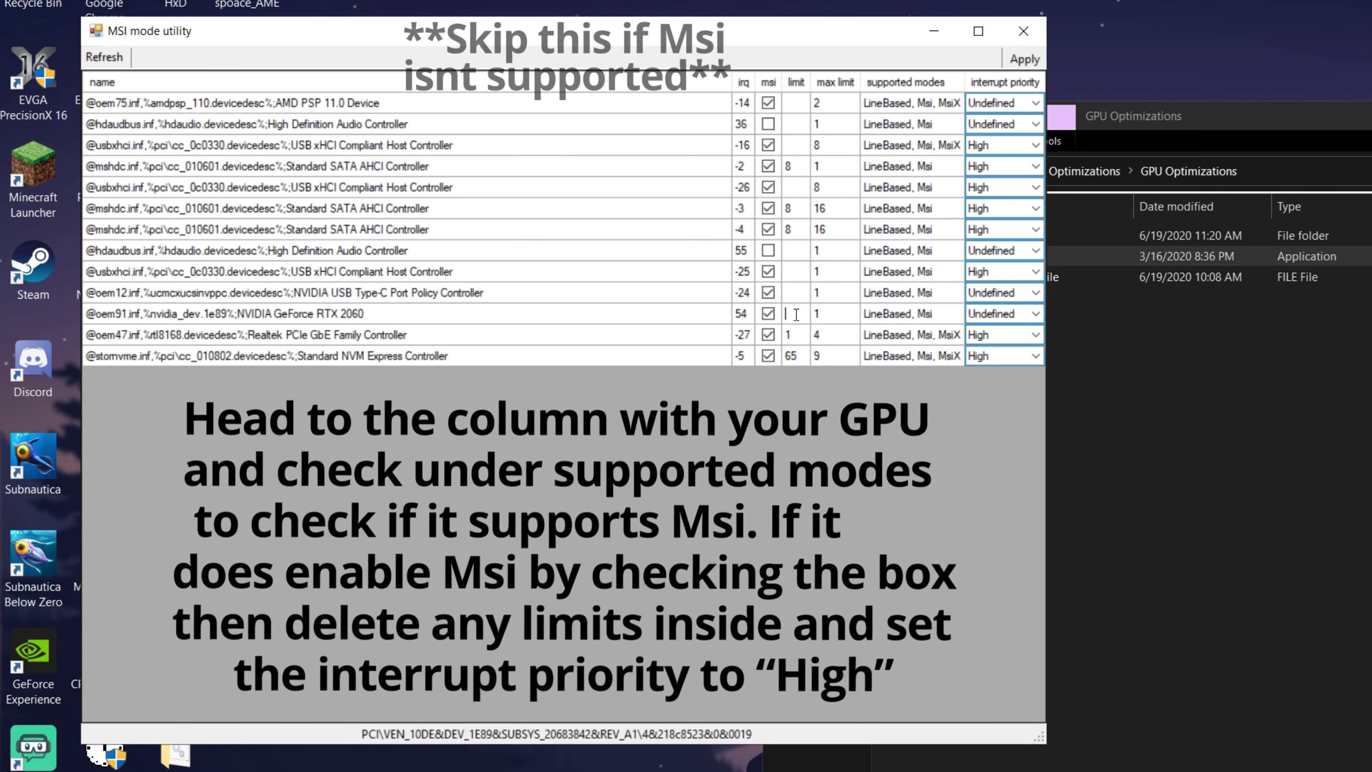
type("1")
key("BackSpace")
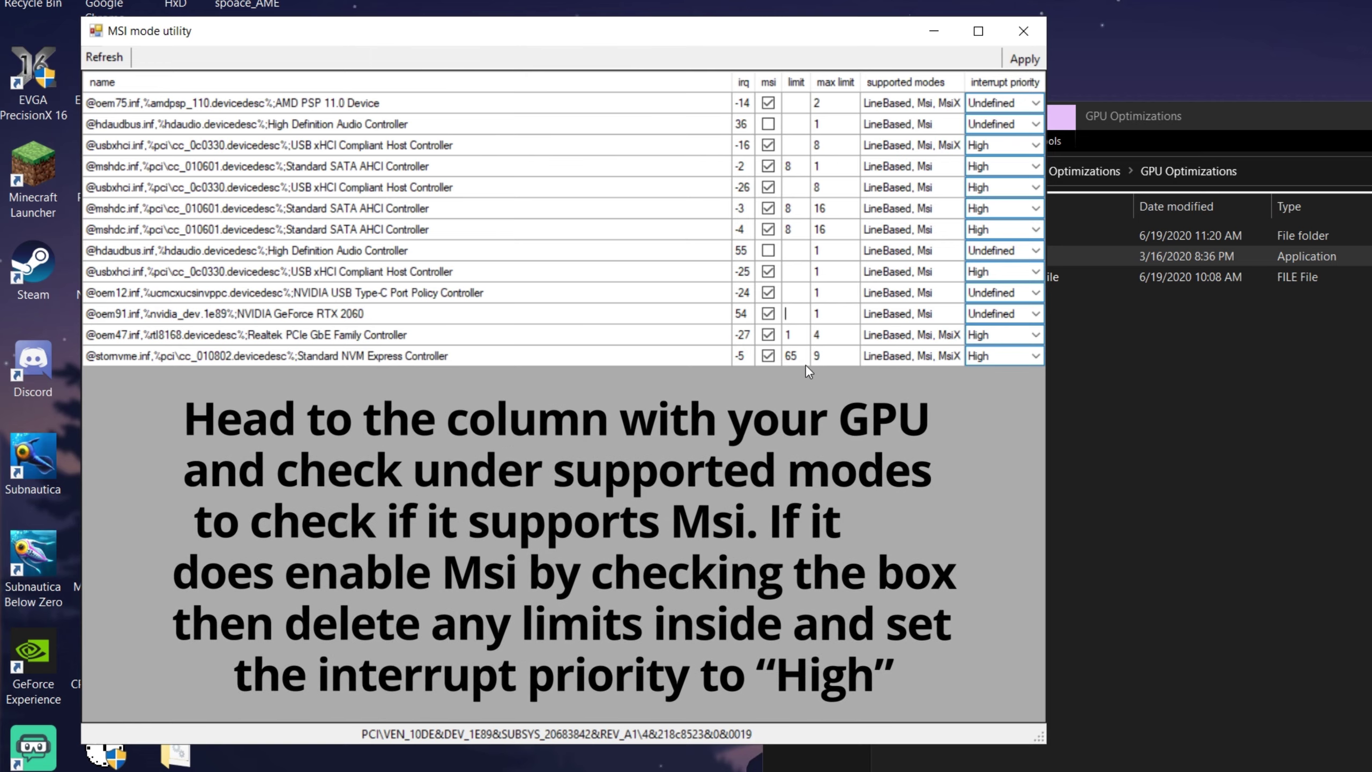
- Set the interrupt priority of the NVIDIA GeForce RTX 2060 to High and apply the change
left_click(1023, 317)
left_click(1023, 317)
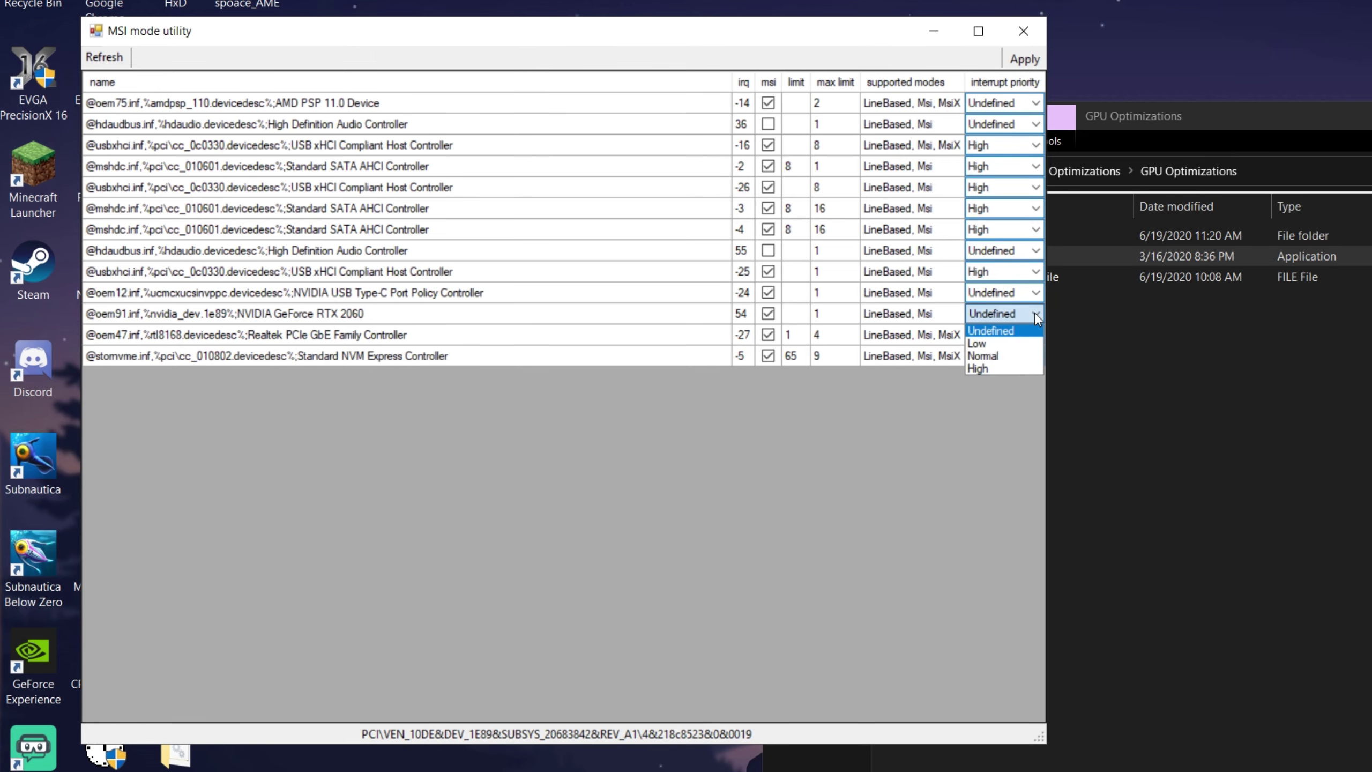
left_click(1012, 369)
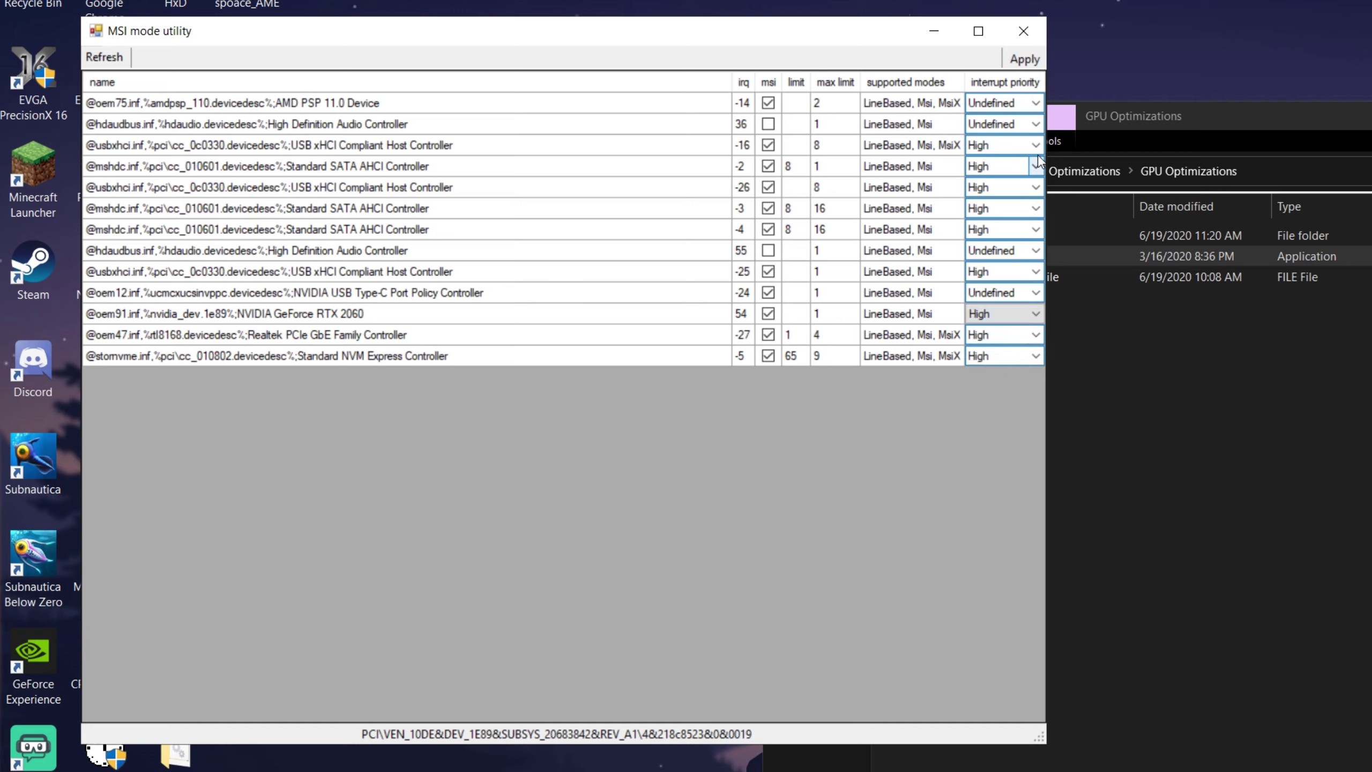
left_click(1037, 57)
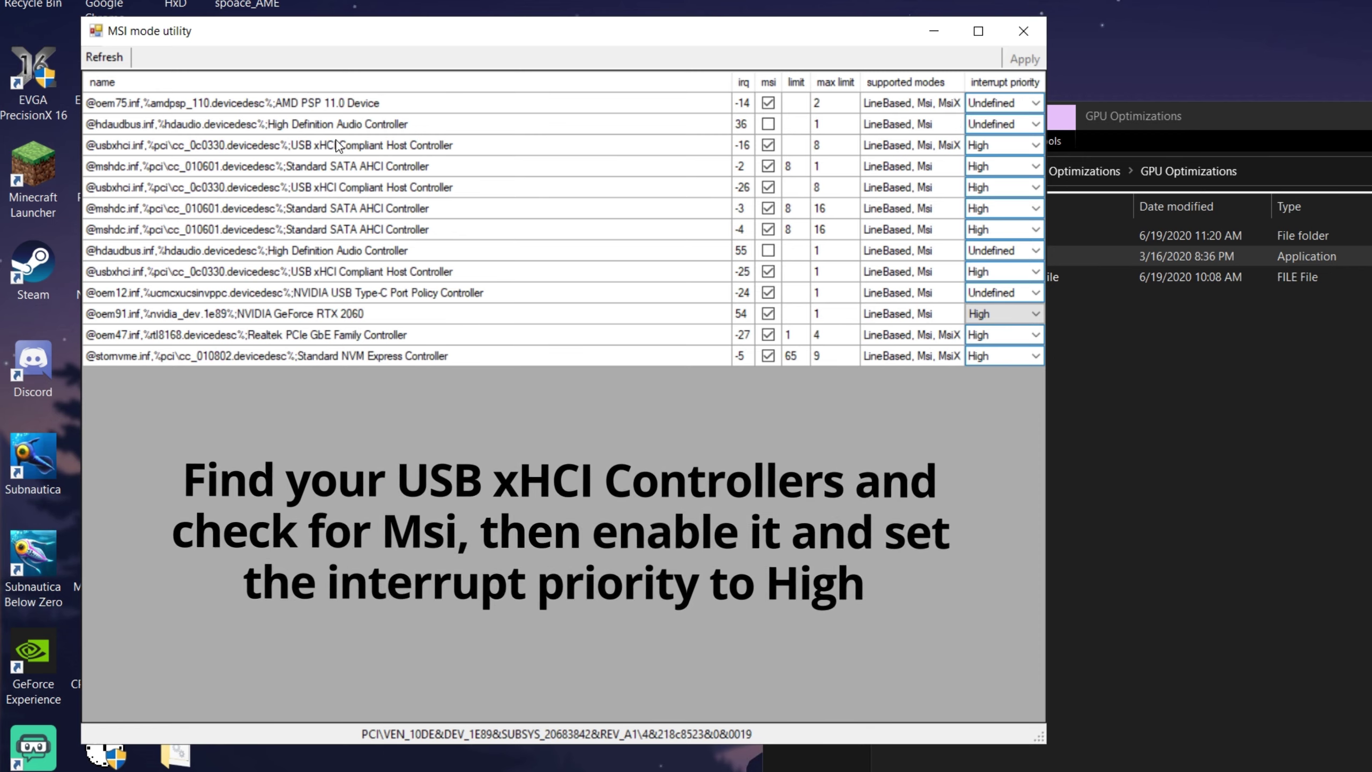
- Check the supported modes of the first USB xHCI Compliant Host Controller, keep MSI enabled for it and set its interrupt priority to High
left_click(309, 151)
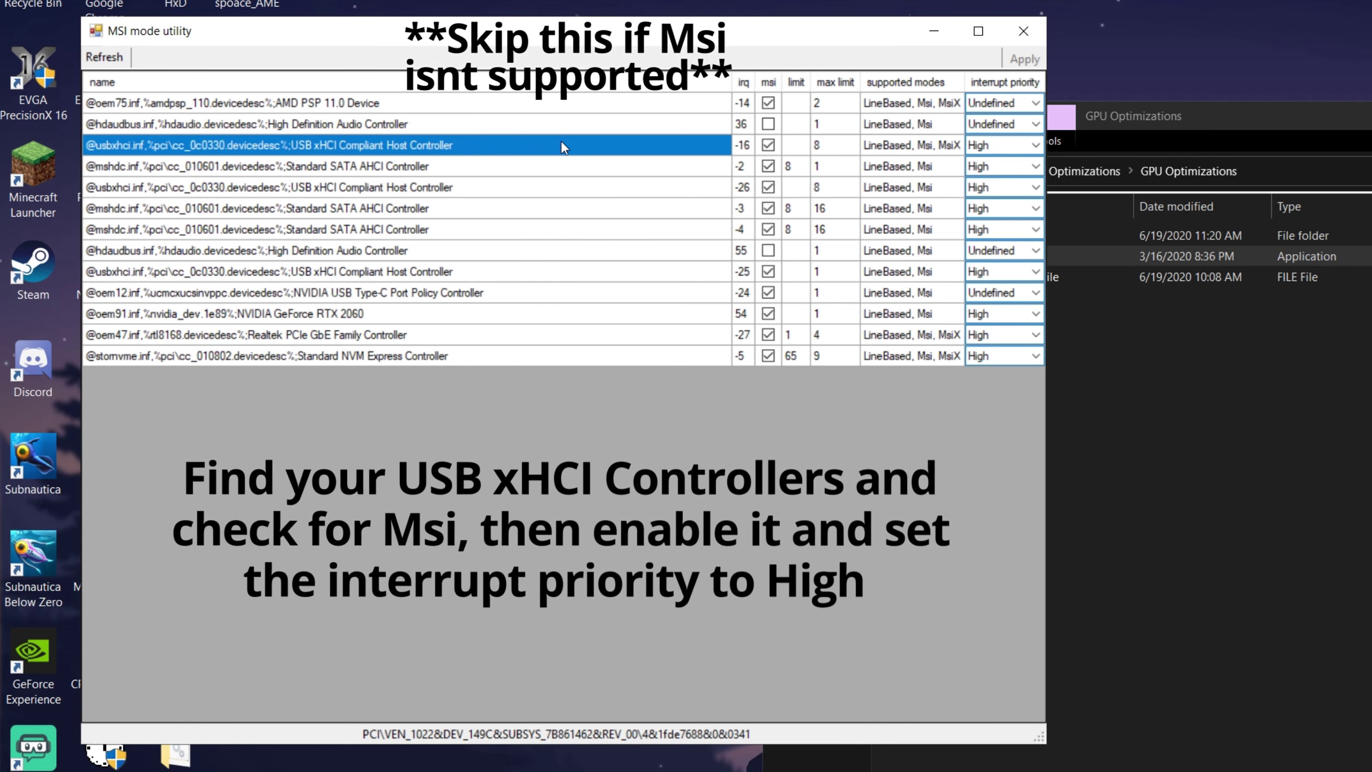
left_click(922, 147)
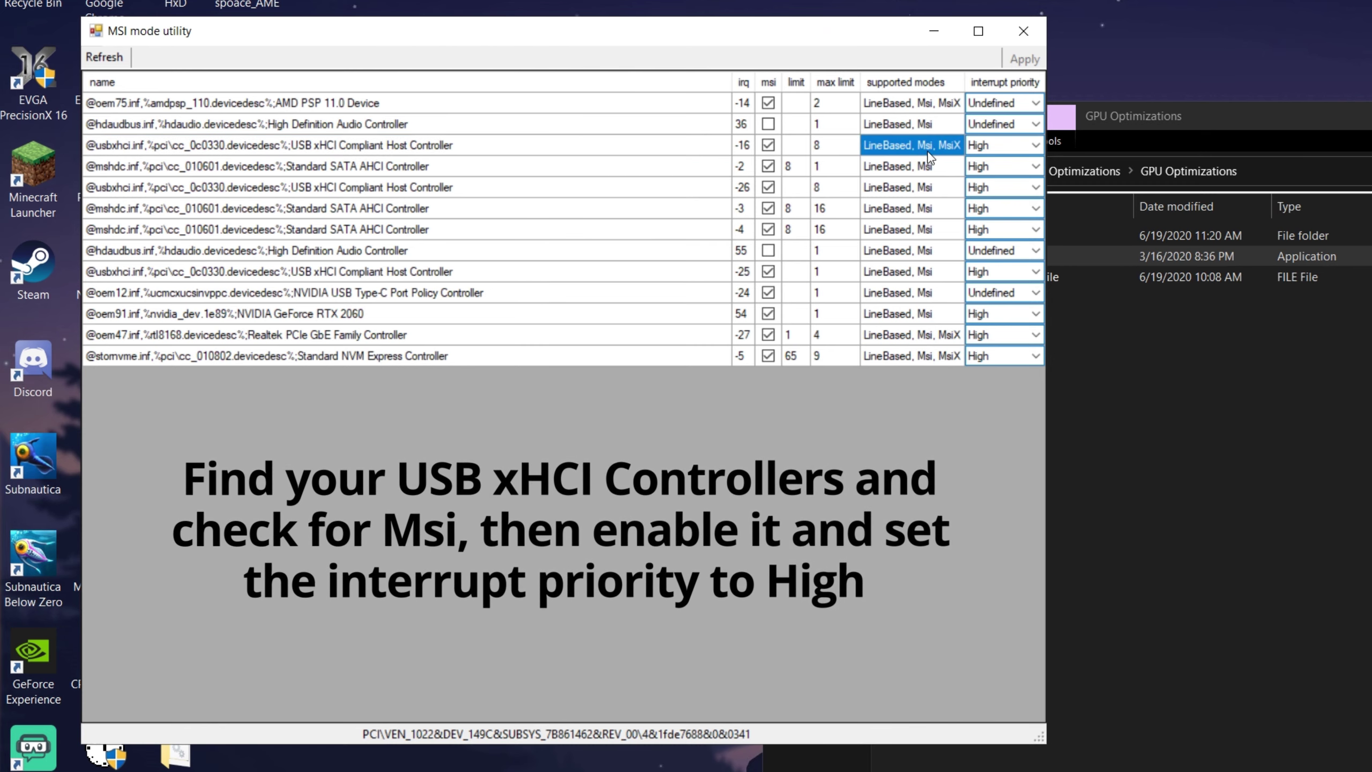
left_click(767, 146)
left_click(767, 146)
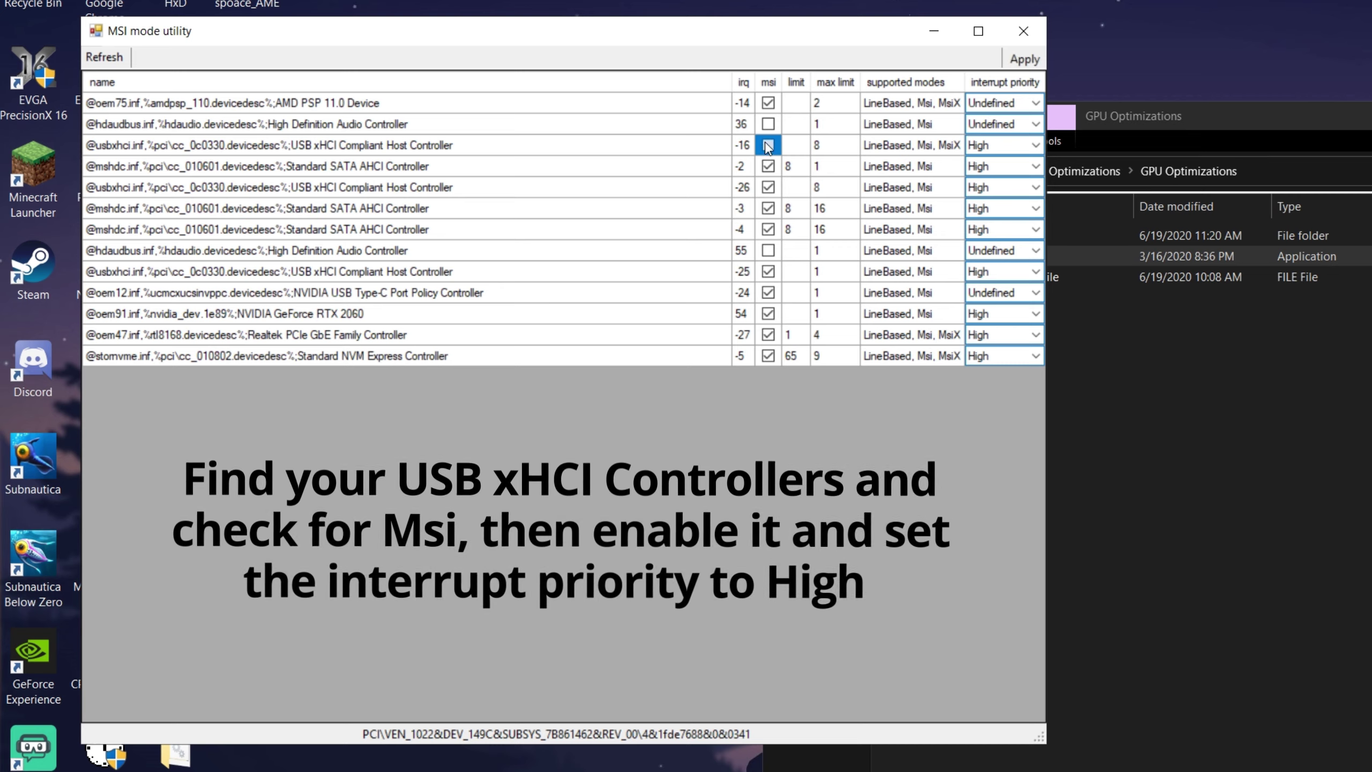
left_click(1034, 146)
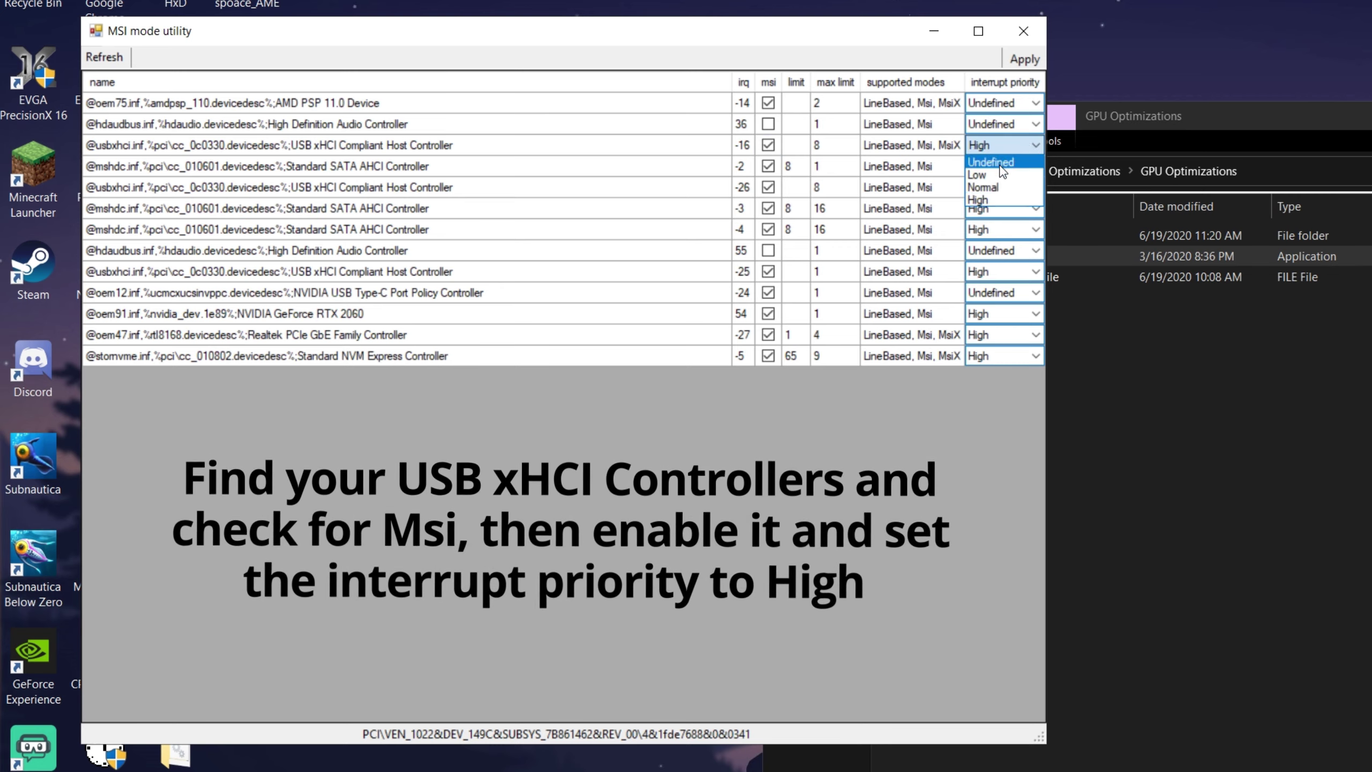
left_click(1000, 200)
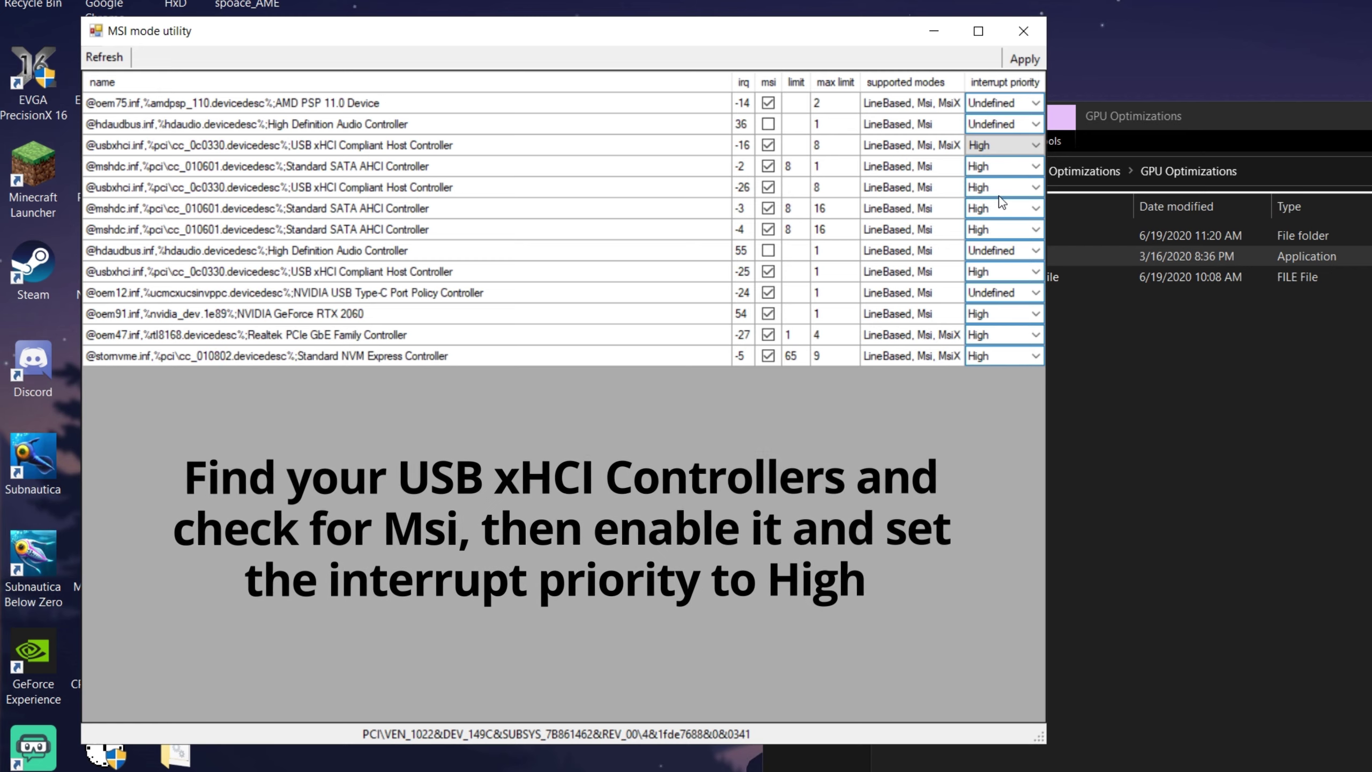
- Keep MSI enabled for the second USB xHCI Compliant Host Controller and set its interrupt priority to High
left_click(454, 190)
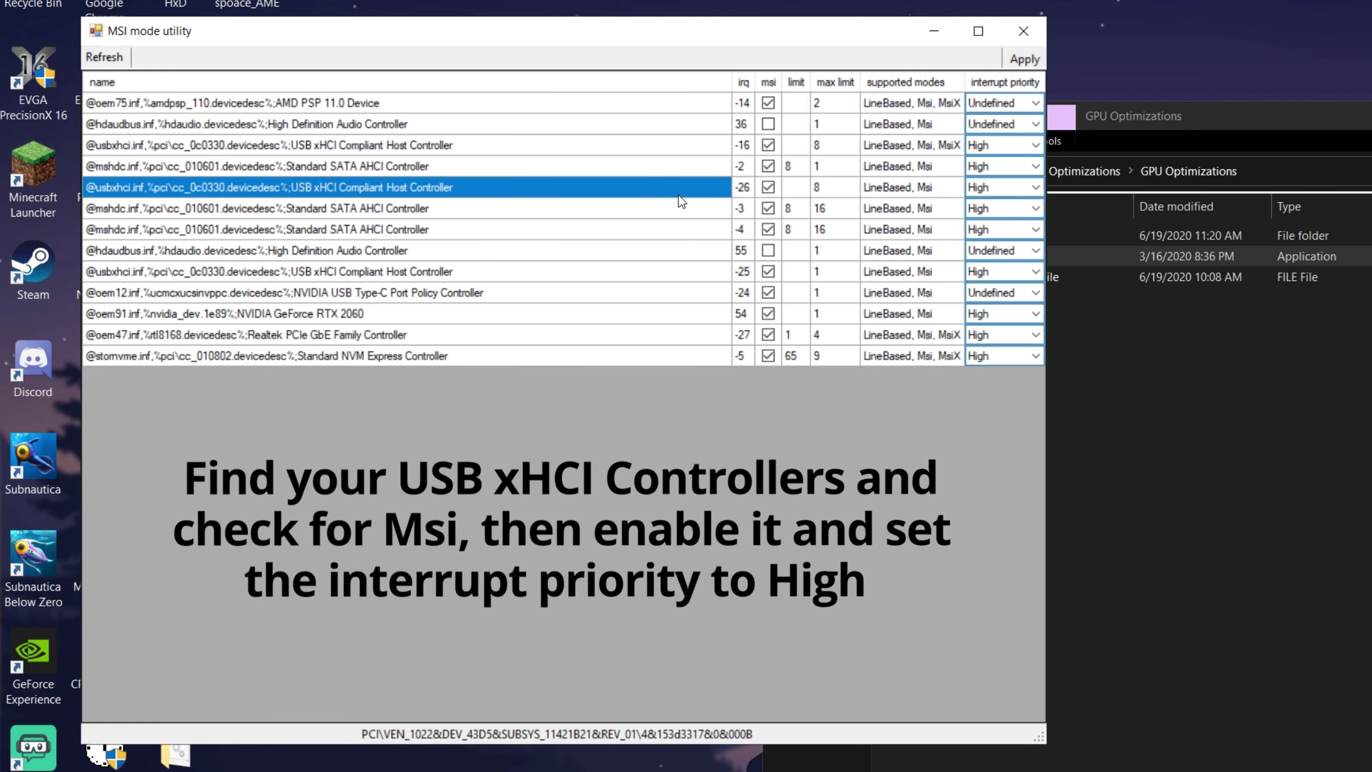
left_click(767, 188)
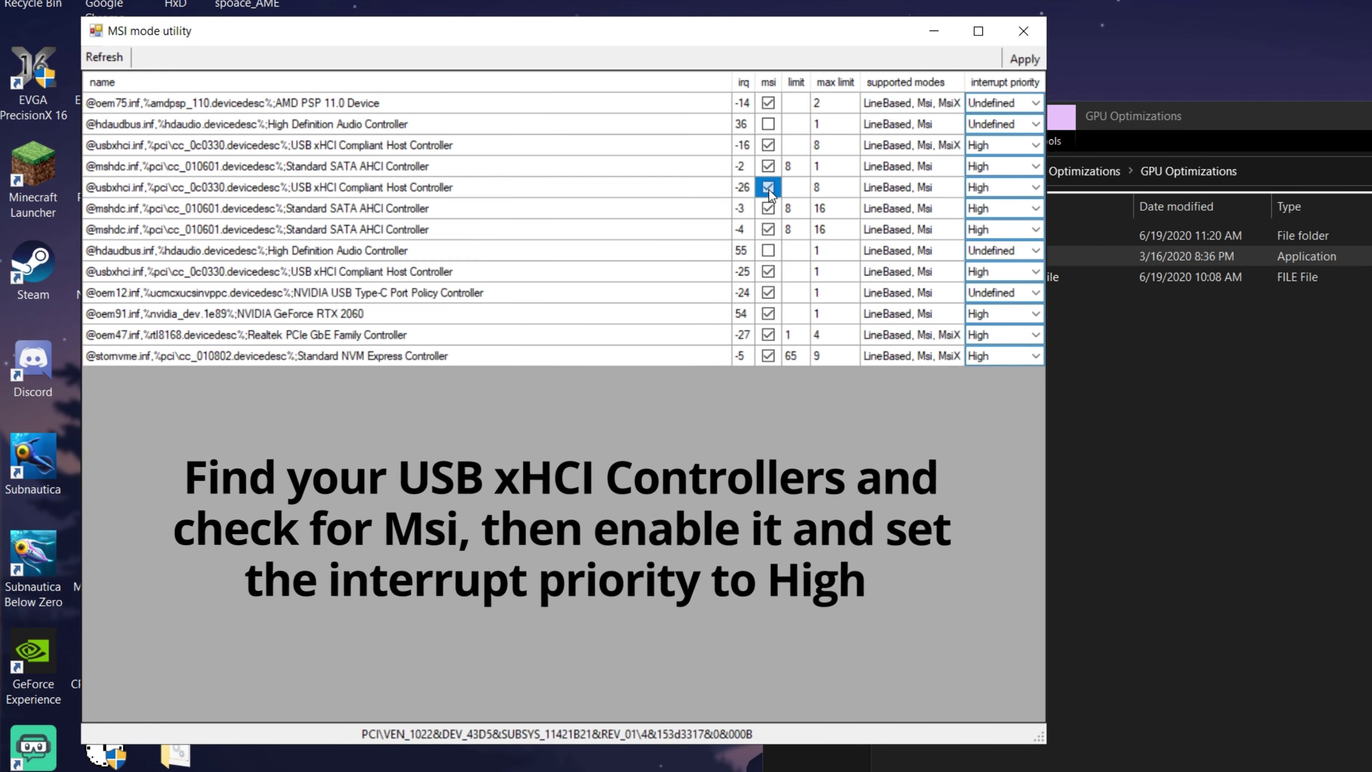
left_click(991, 188)
left_click(1033, 188)
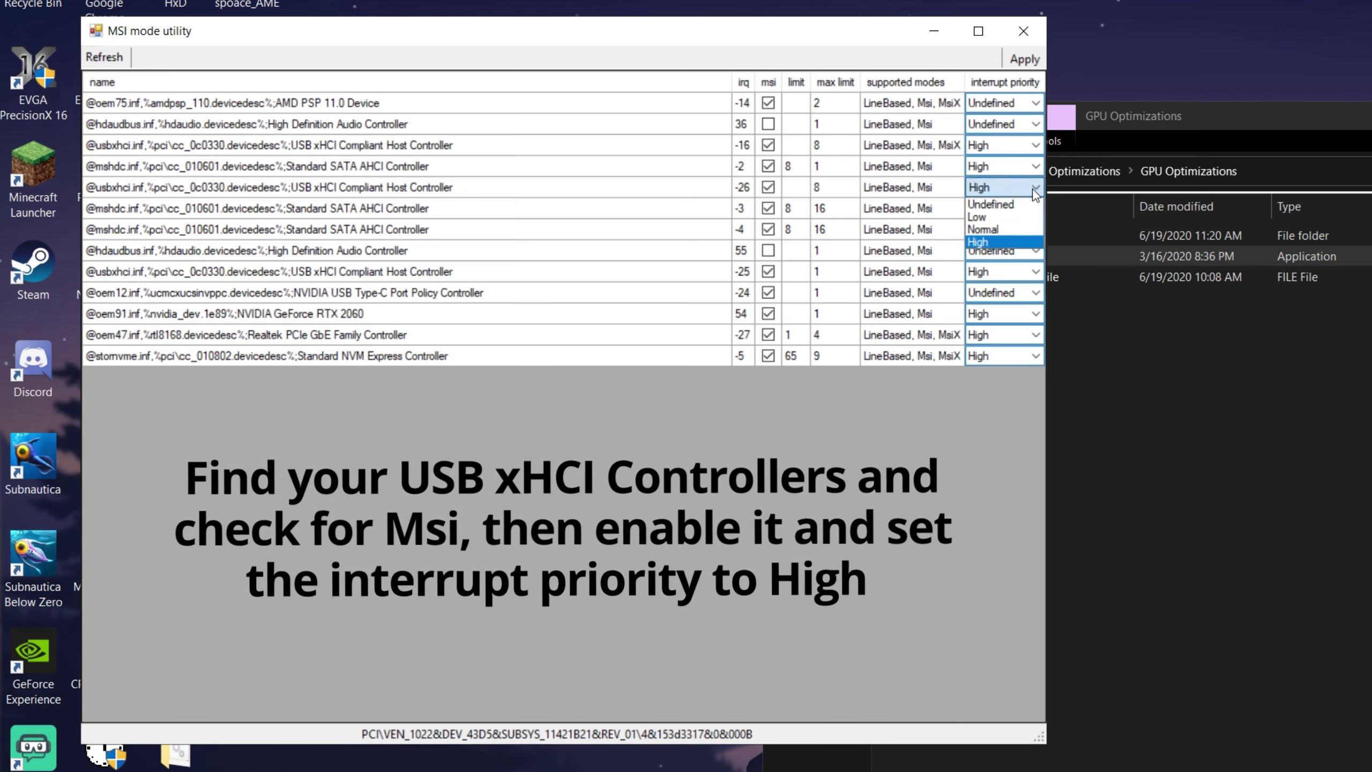
left_click(1000, 240)
- Keep MSI enabled with High interrupt priority for the third USB xHCI Compliant Host Controller, then apply the settings and close the MSI utility
left_click(406, 274)
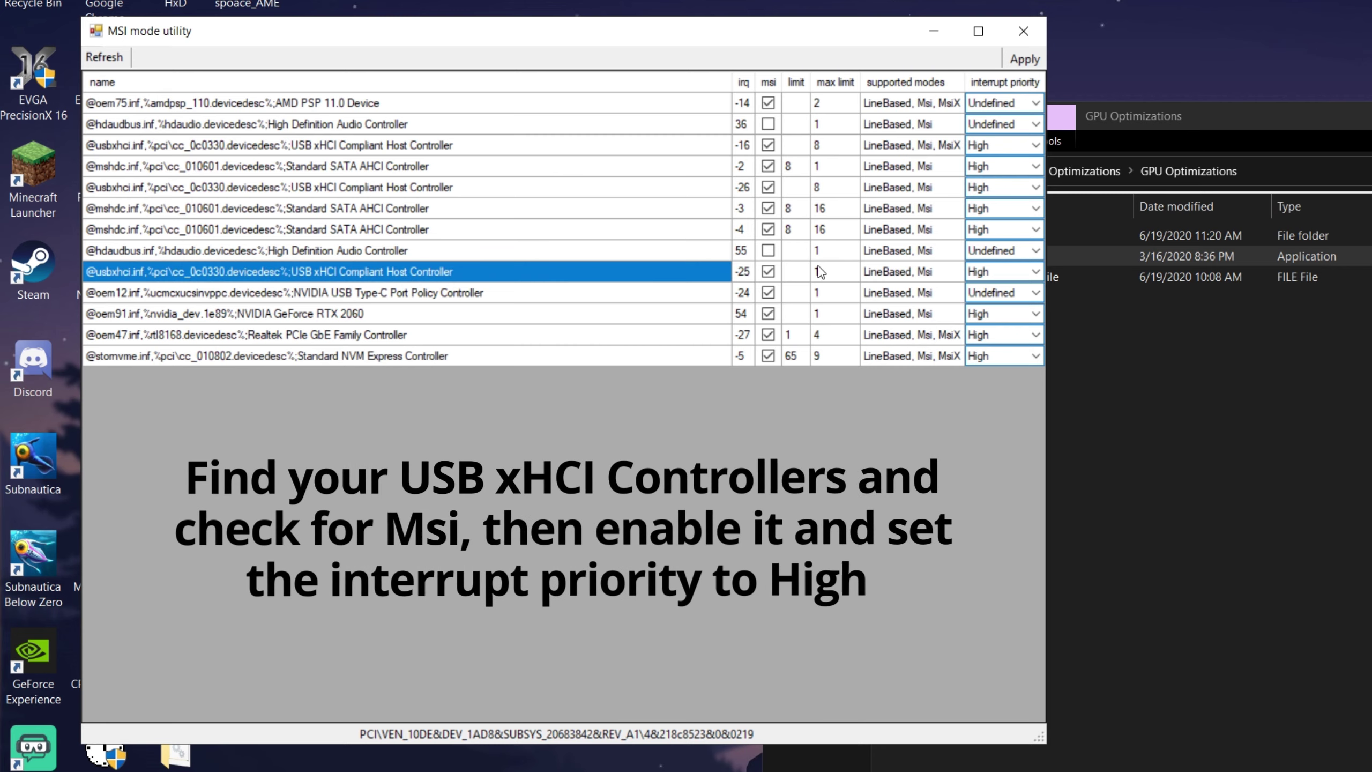
left_click(877, 273)
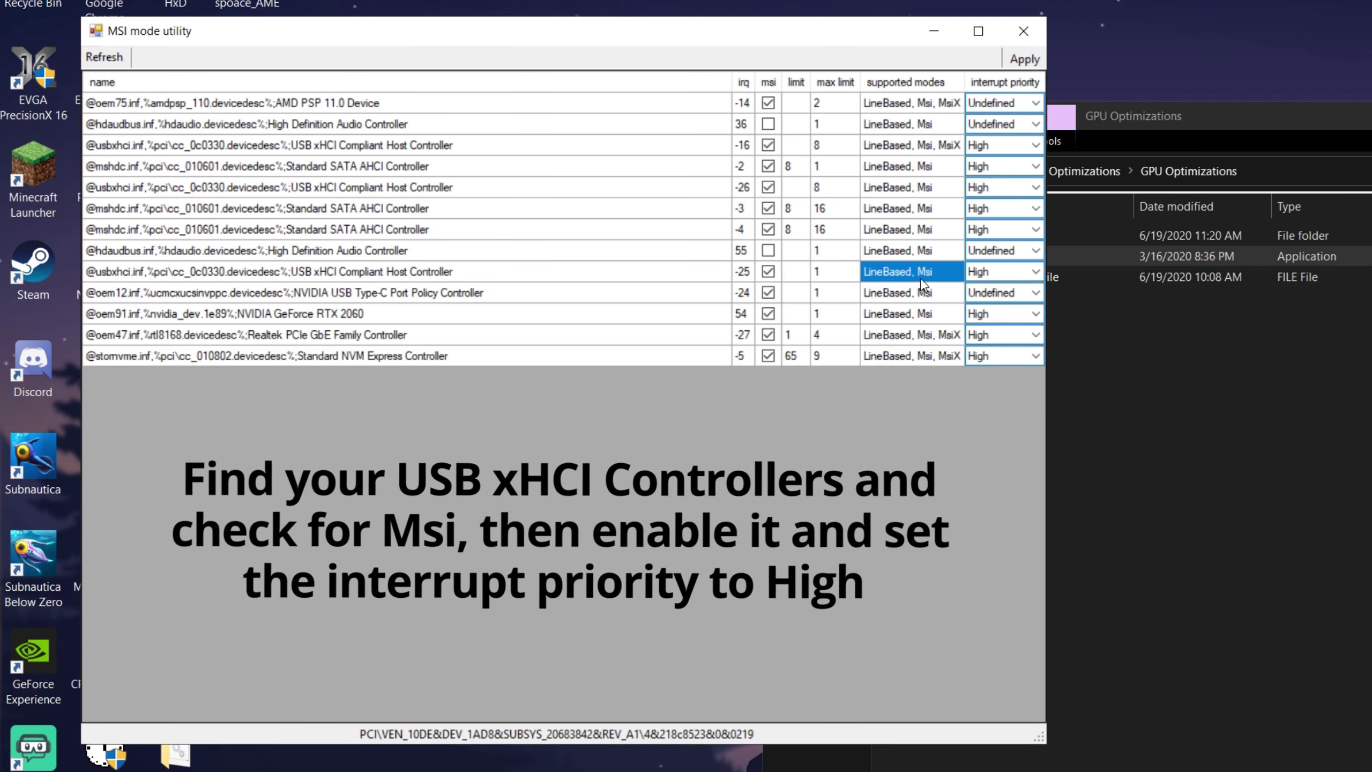
left_click(768, 271)
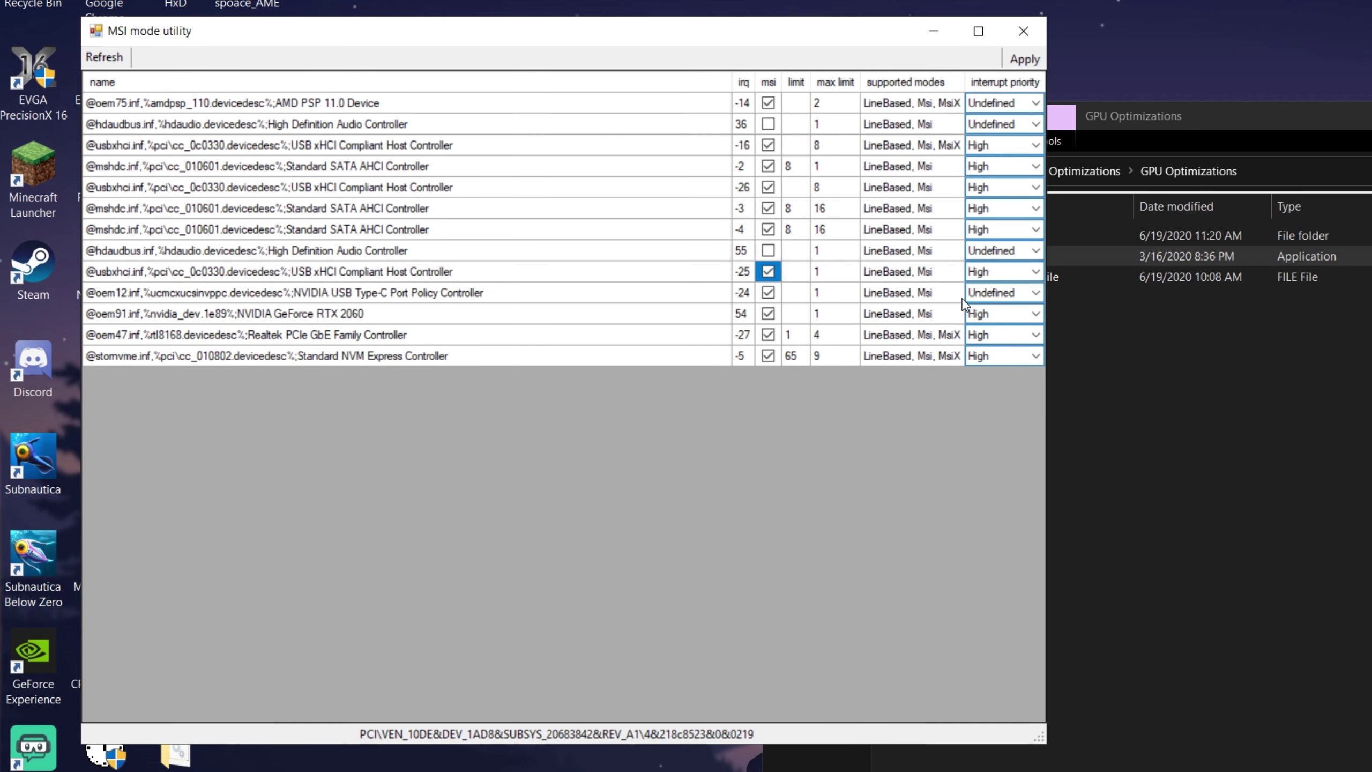
left_click(1022, 279)
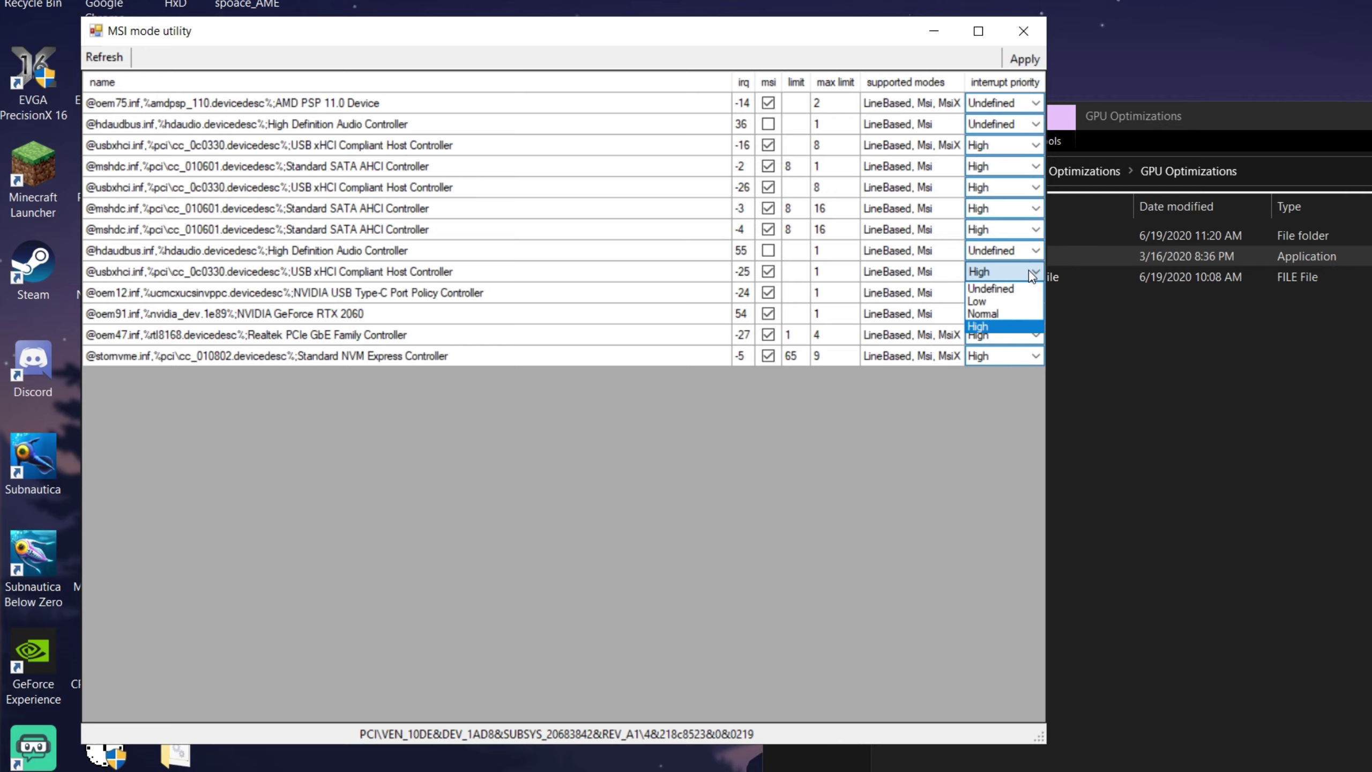
left_click(973, 323)
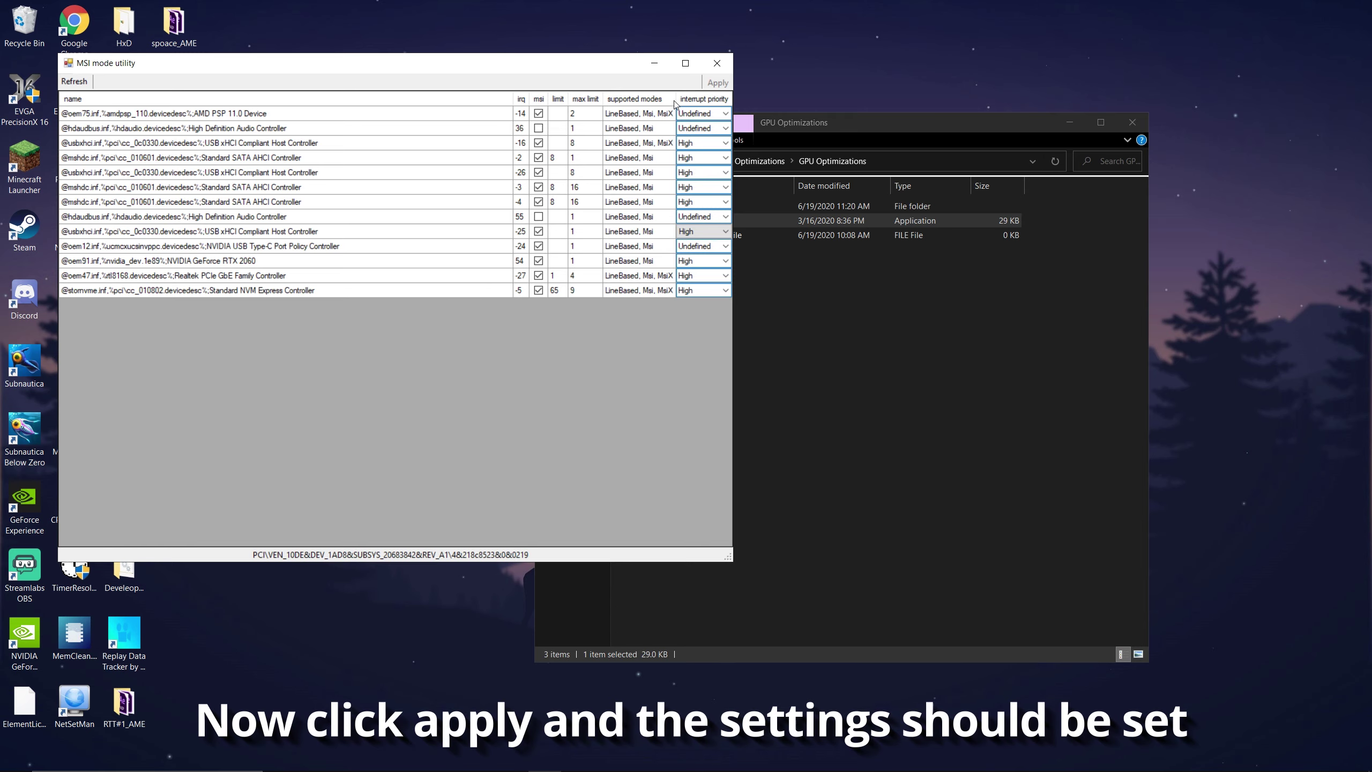
left_click(727, 66)
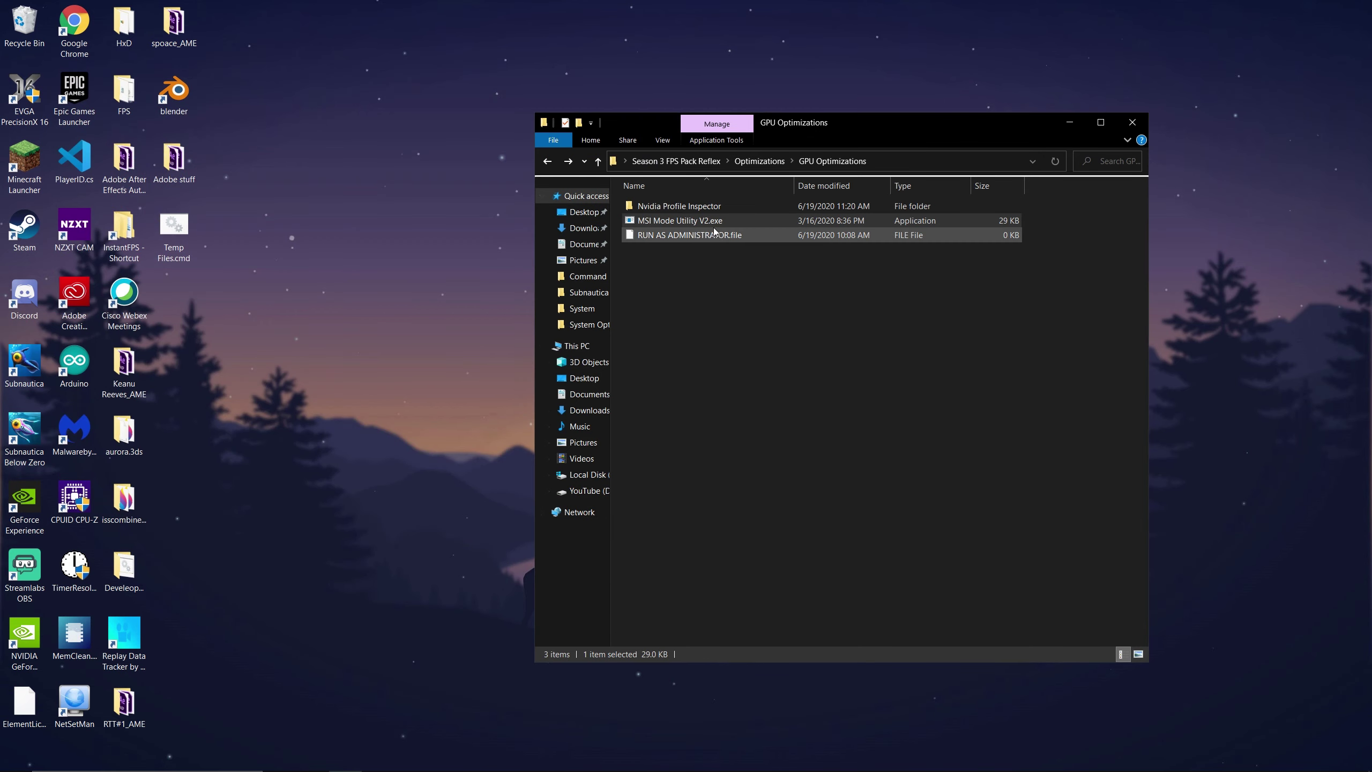
- Go to Optimizations > Input Delay and Memory Controller and launch MemClean.exe, allowing it to make changes
key("BackSpace")
double_click(757, 240)
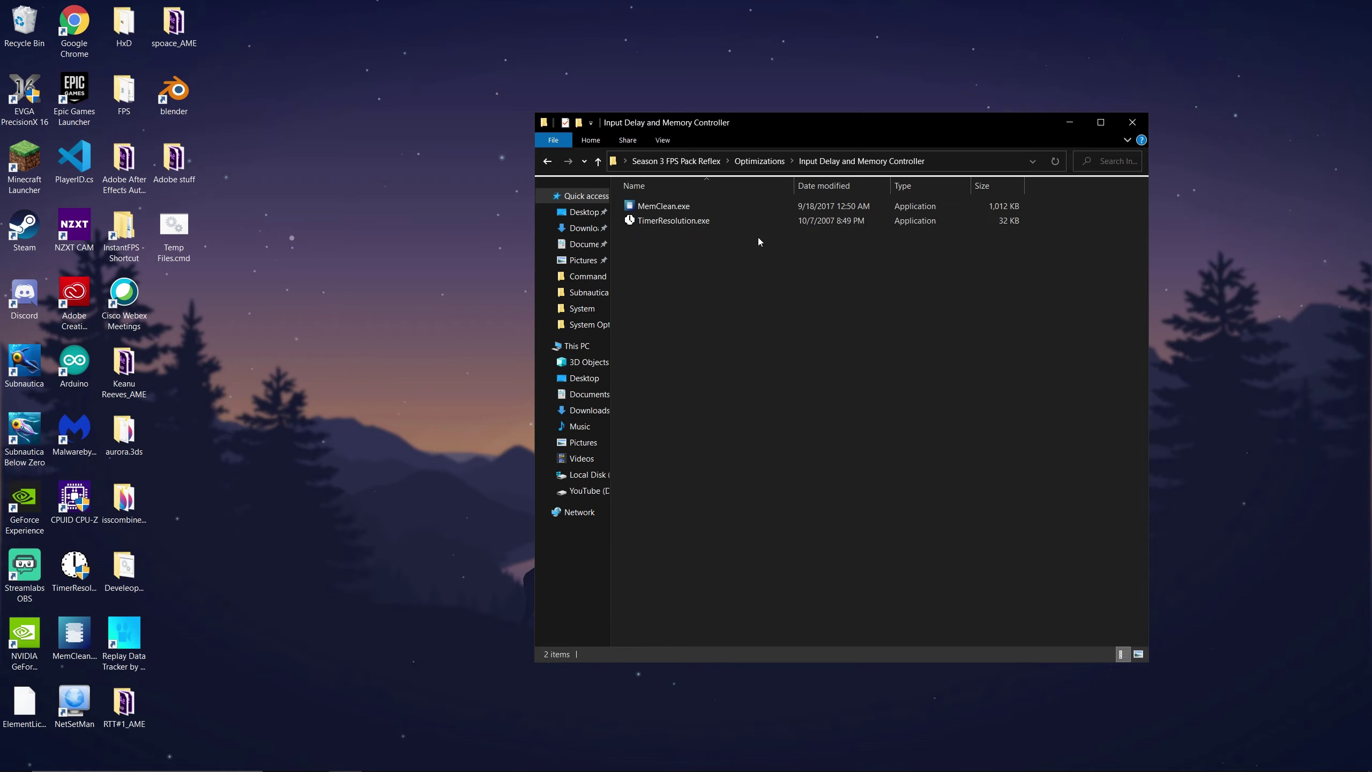
left_click(773, 210)
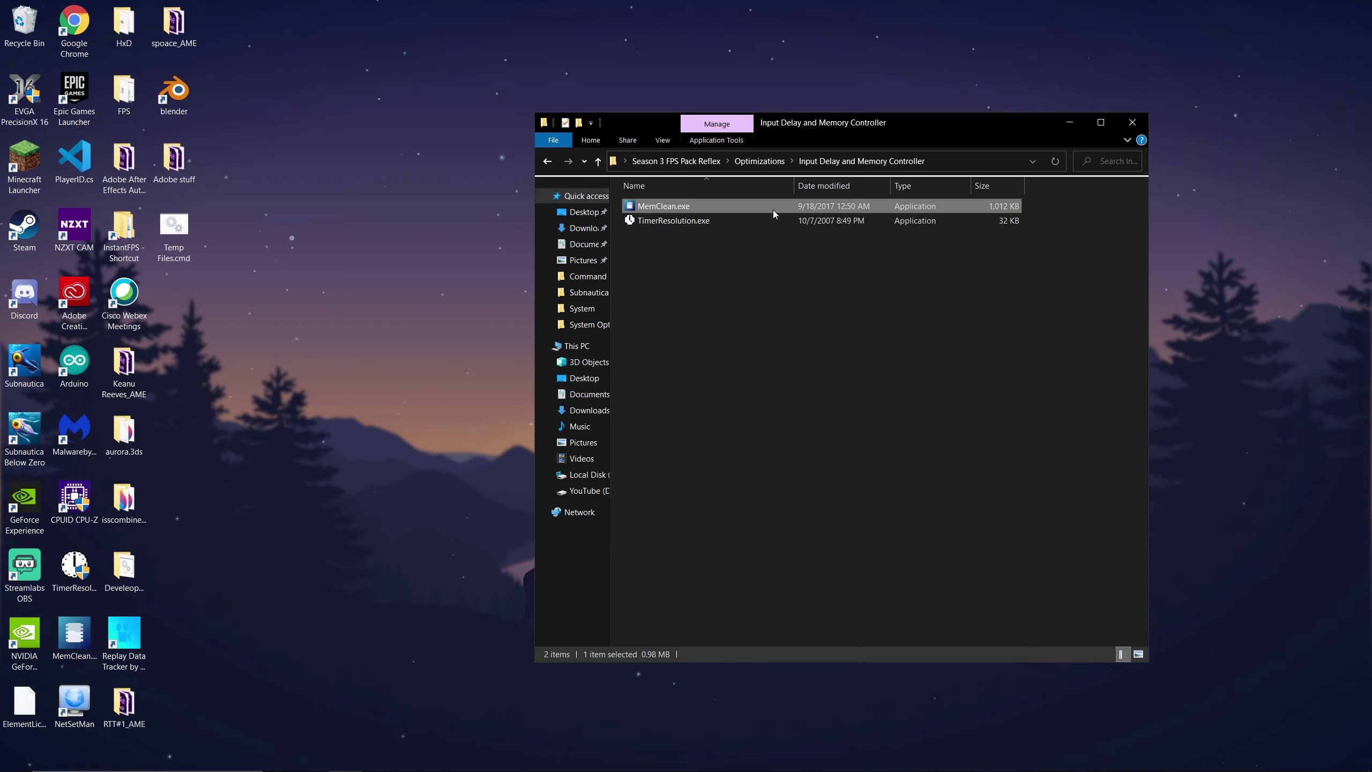
double_click(773, 211)
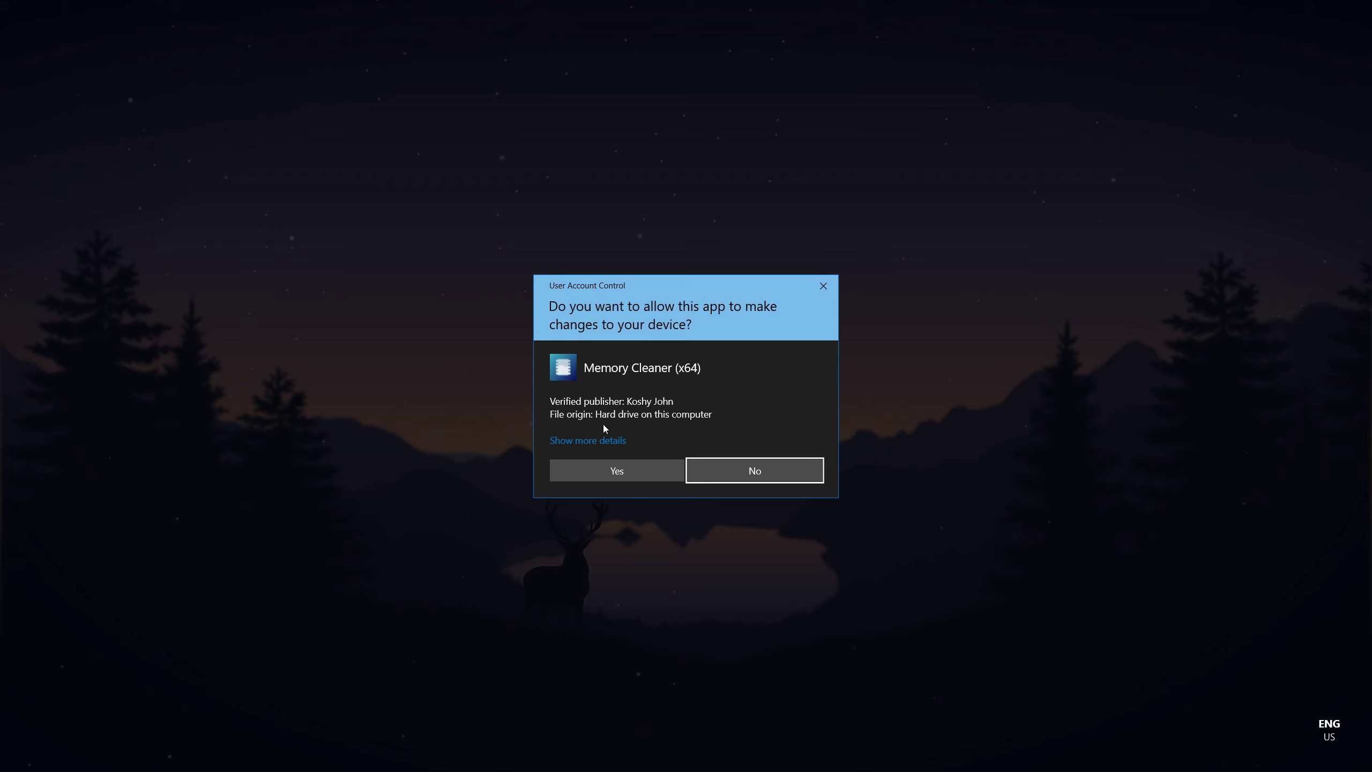
left_click(603, 469)
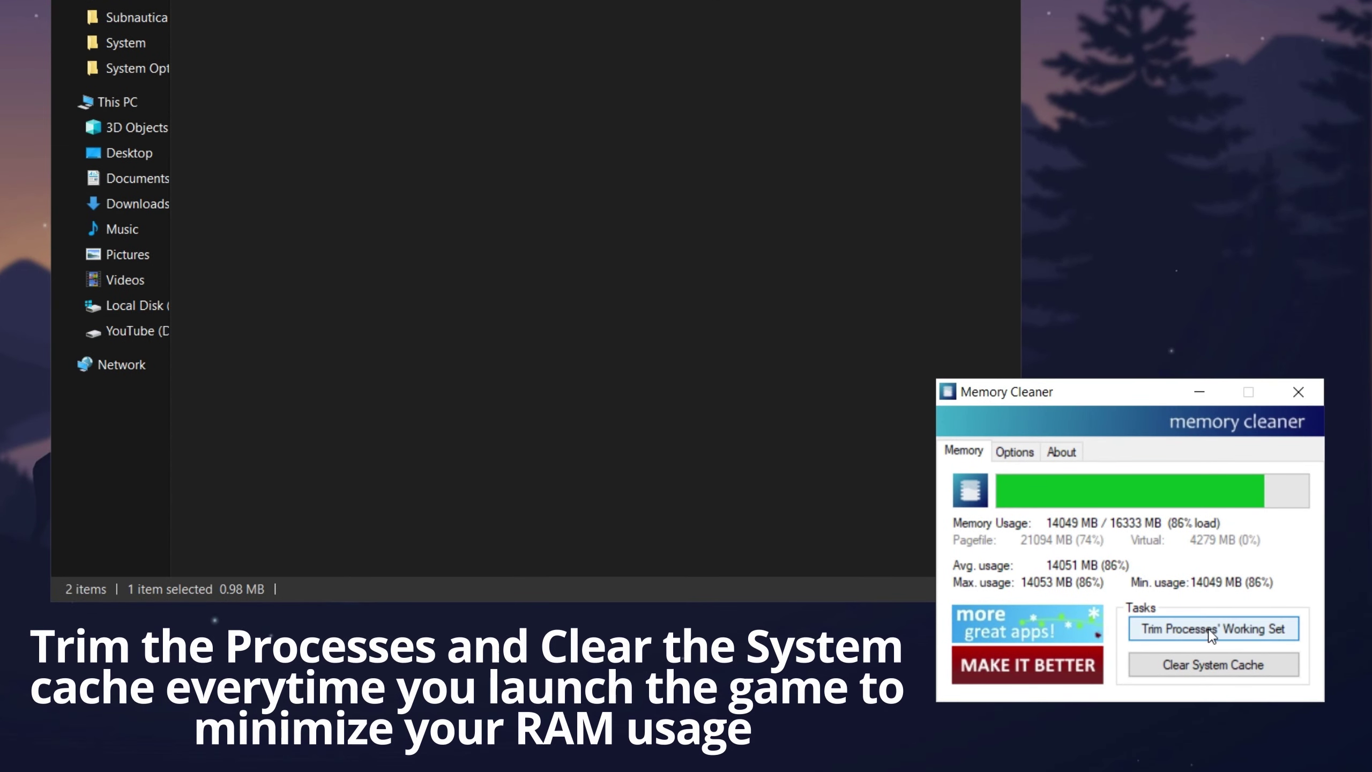
- Trim the processes' working set and clear the system cache, then review the Memory Cleaner options and close it
left_click(1144, 663)
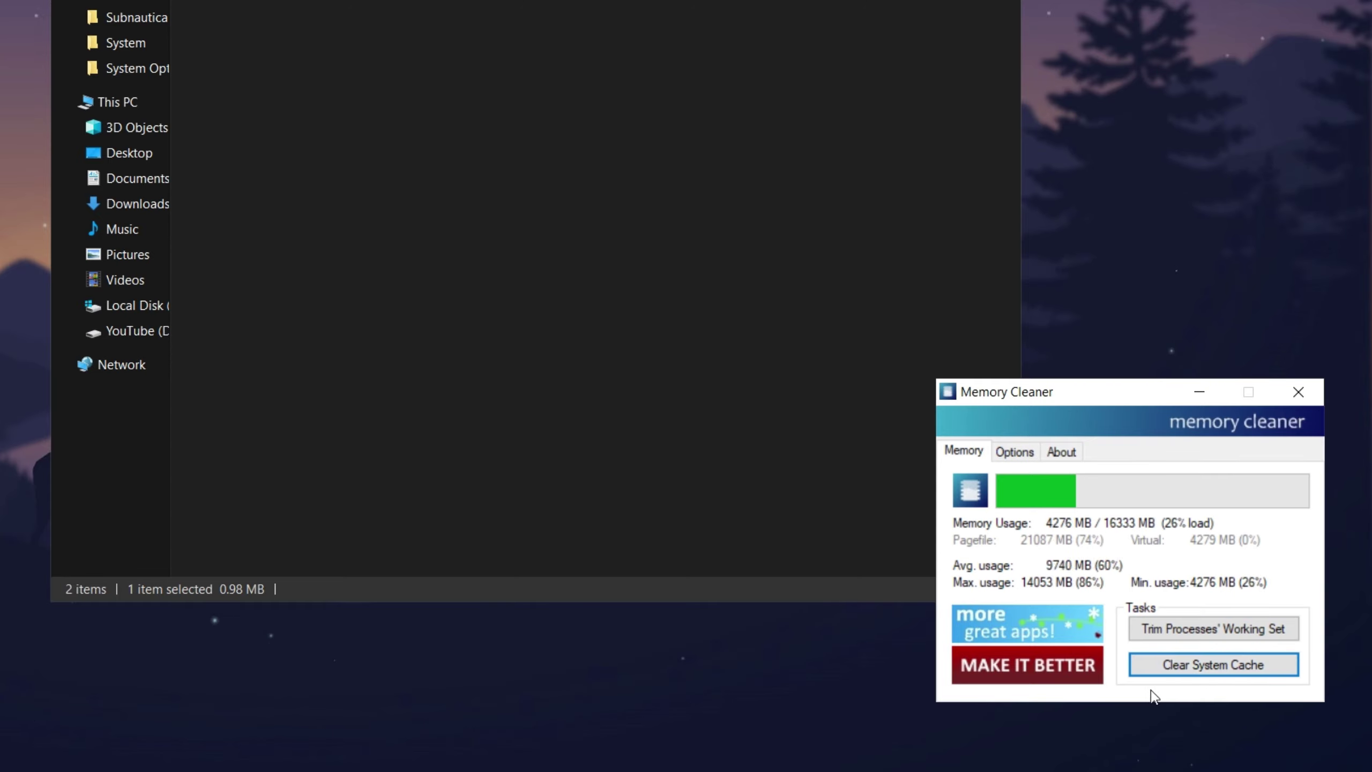
left_click(1038, 450)
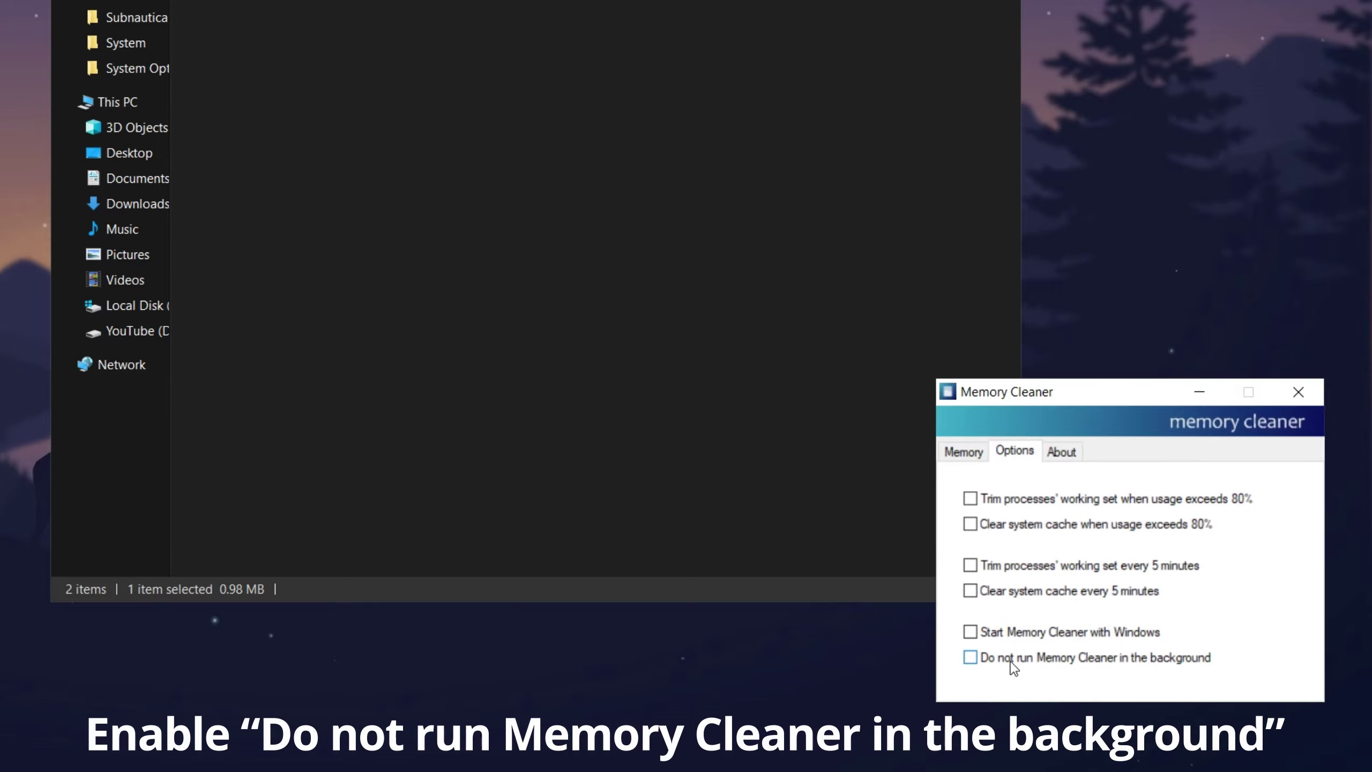
left_click(983, 454)
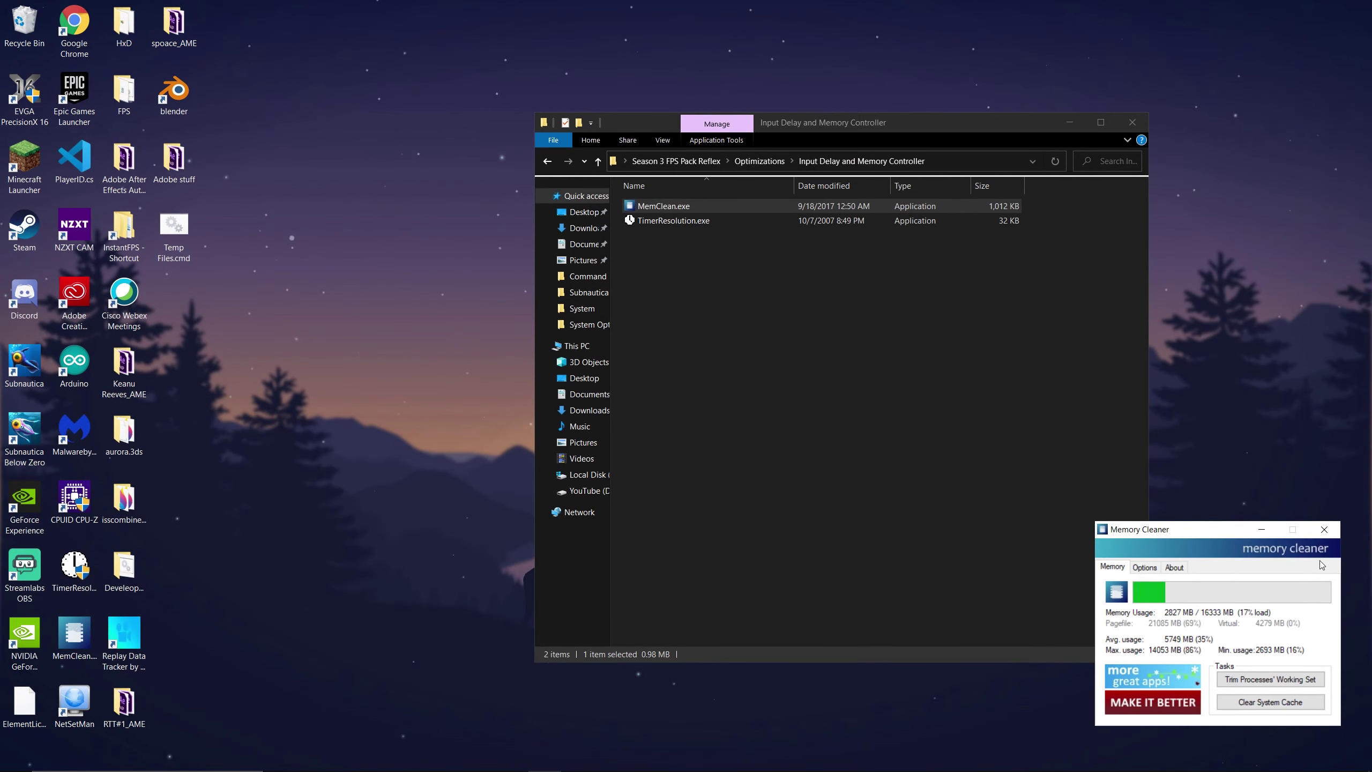
left_click(1324, 530)
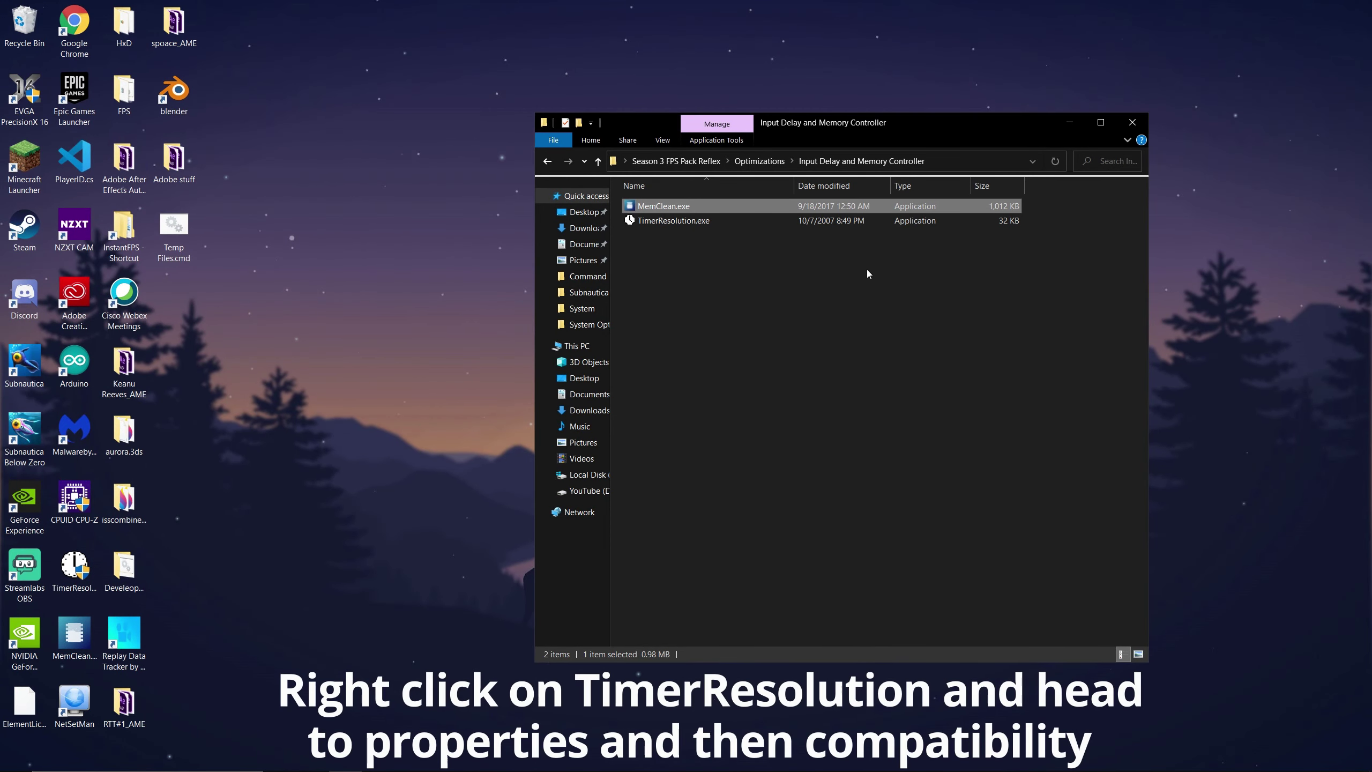
- Set TimerResolution.exe to run as an administrator in its compatibility properties and save the change
right_click(814, 223)
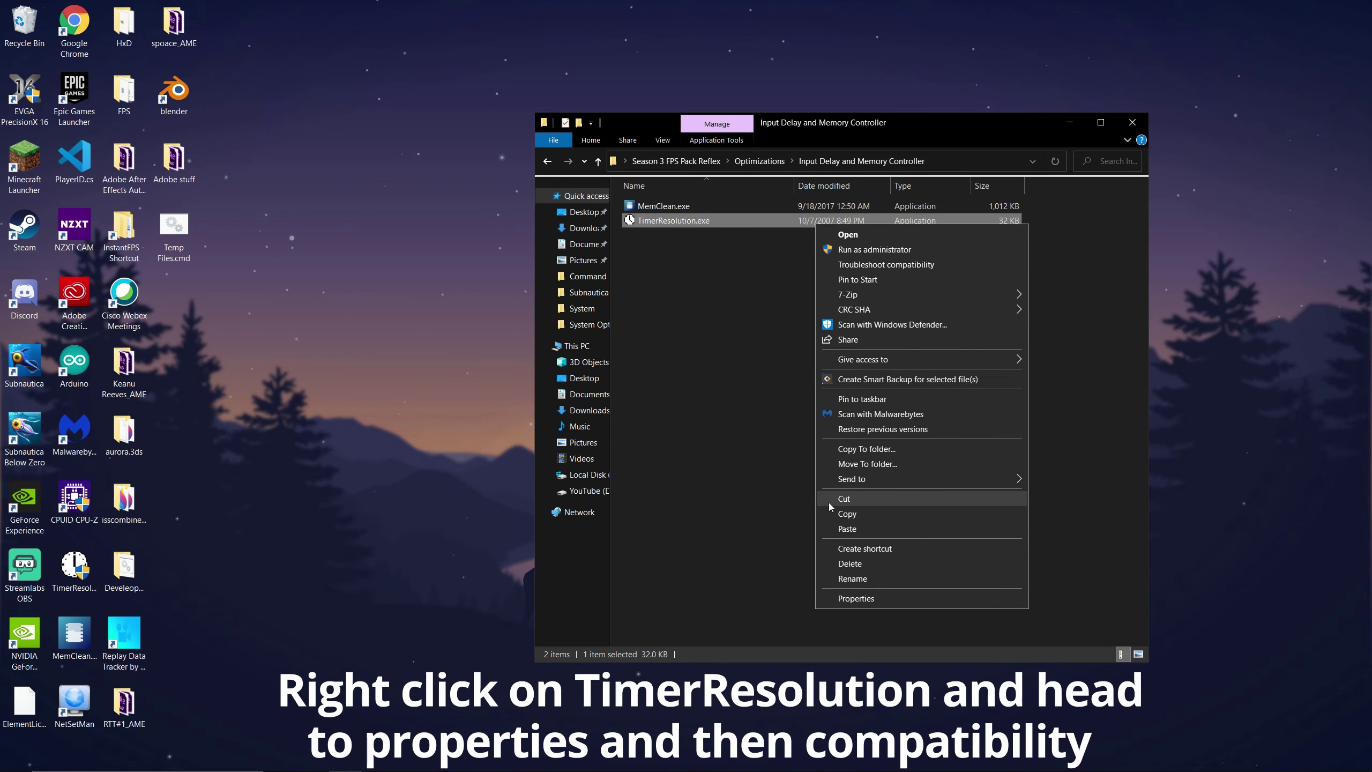
left_click(845, 598)
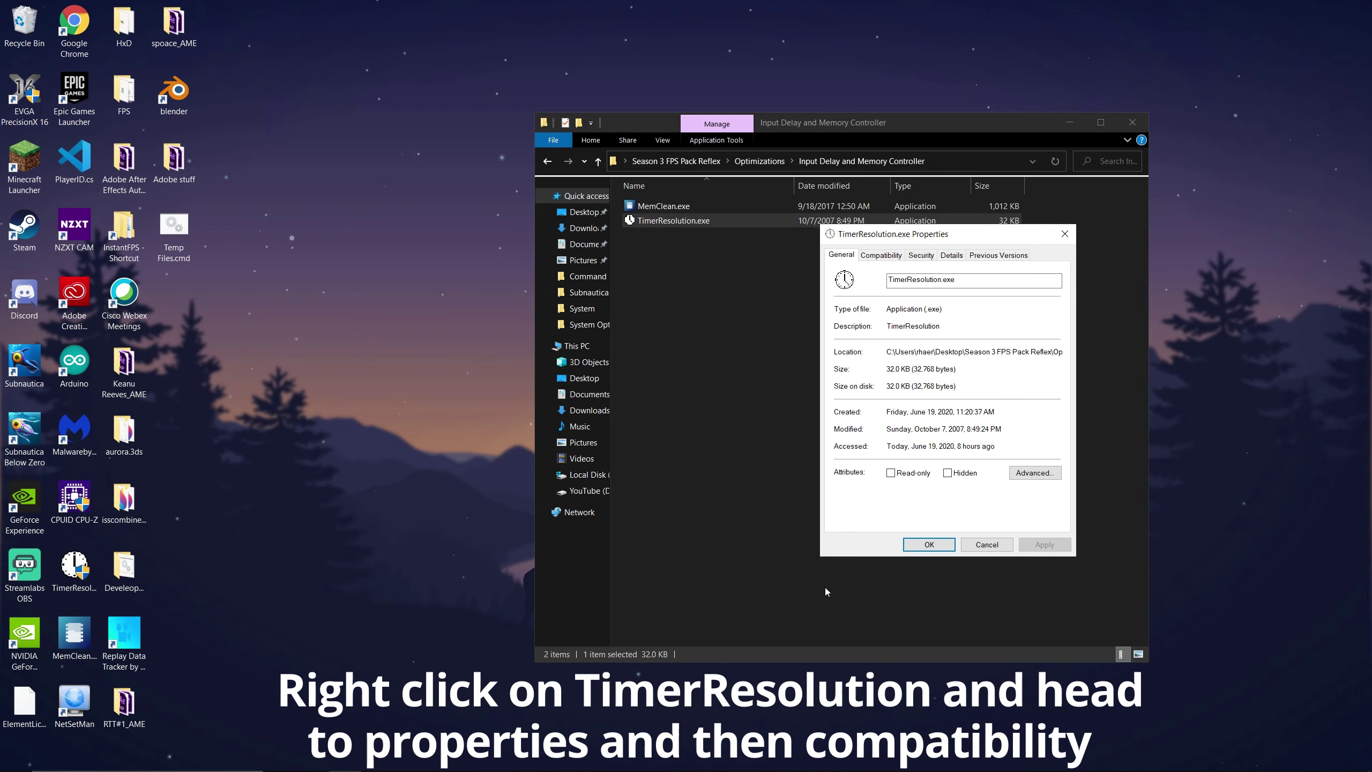
key("alt+d")
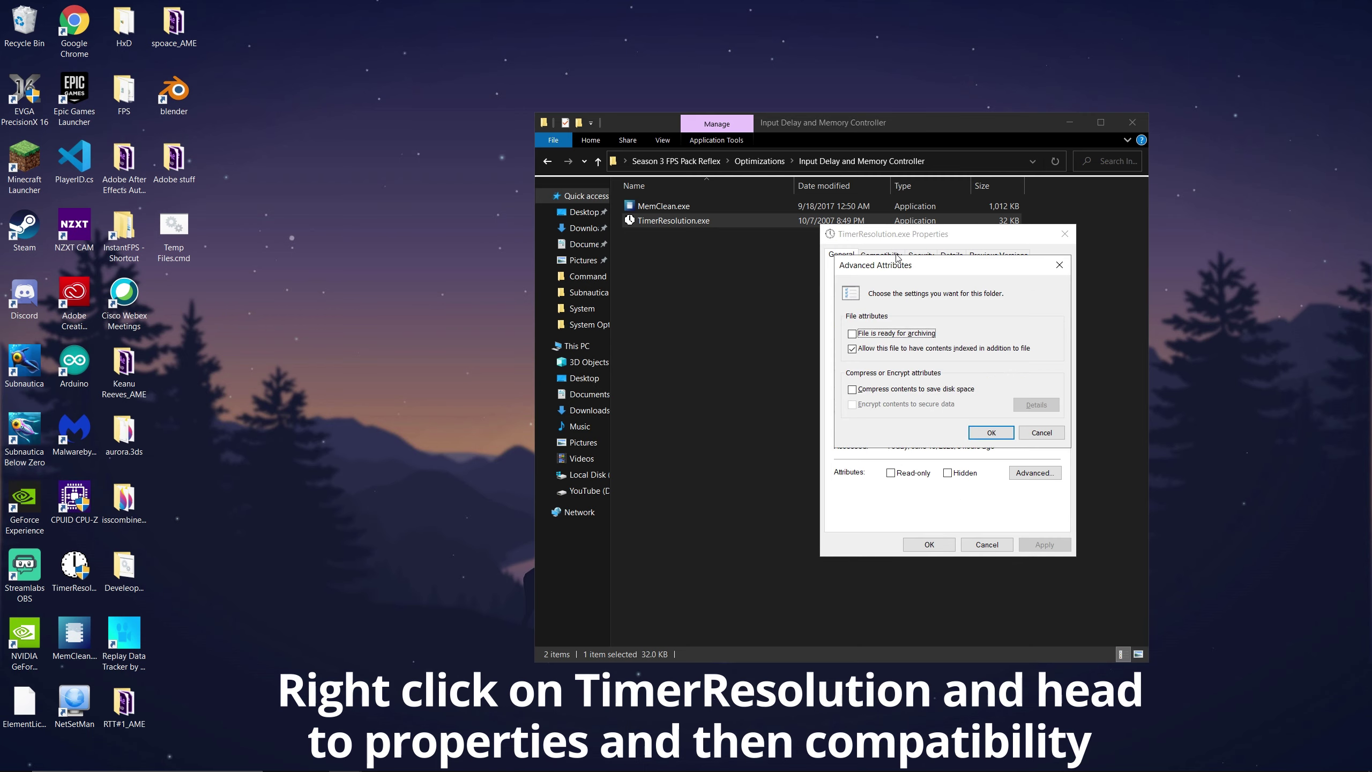
key("Escape")
left_click(884, 257)
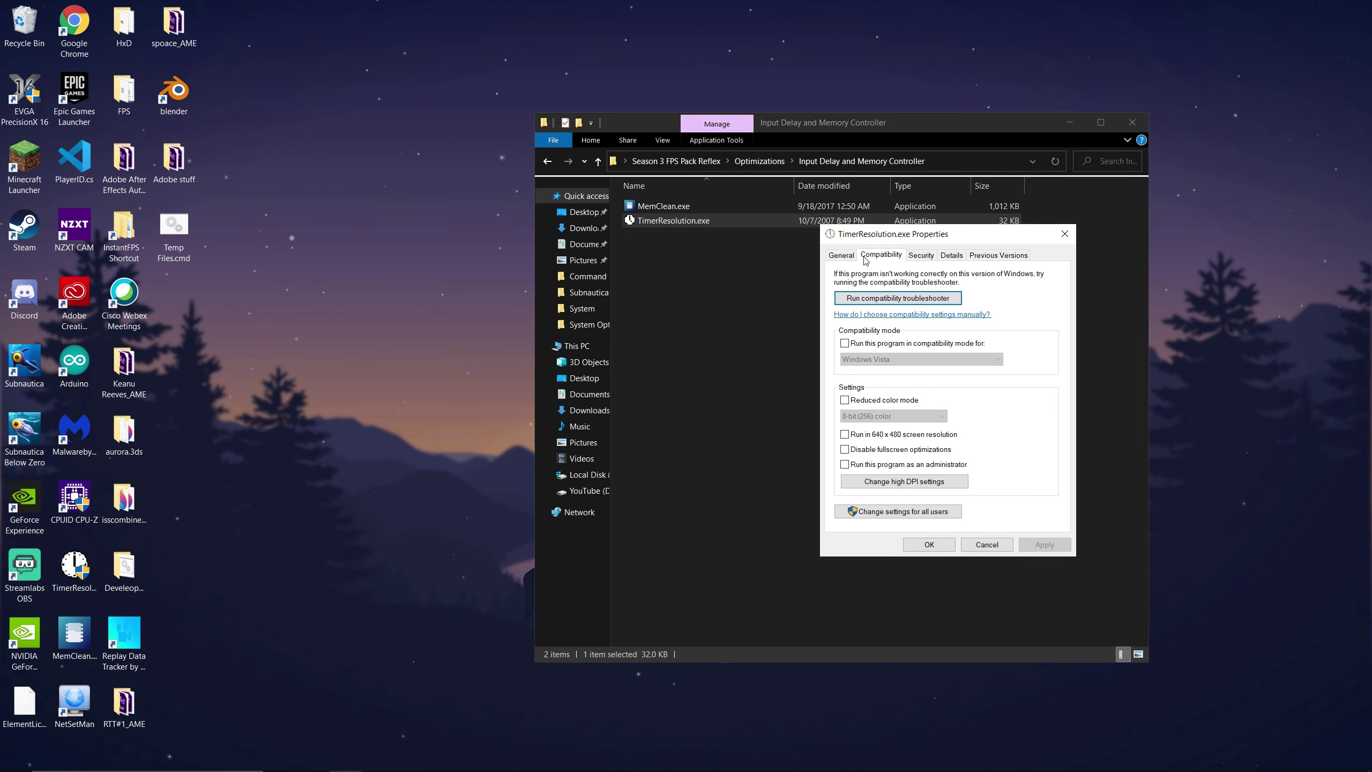
left_click(845, 464)
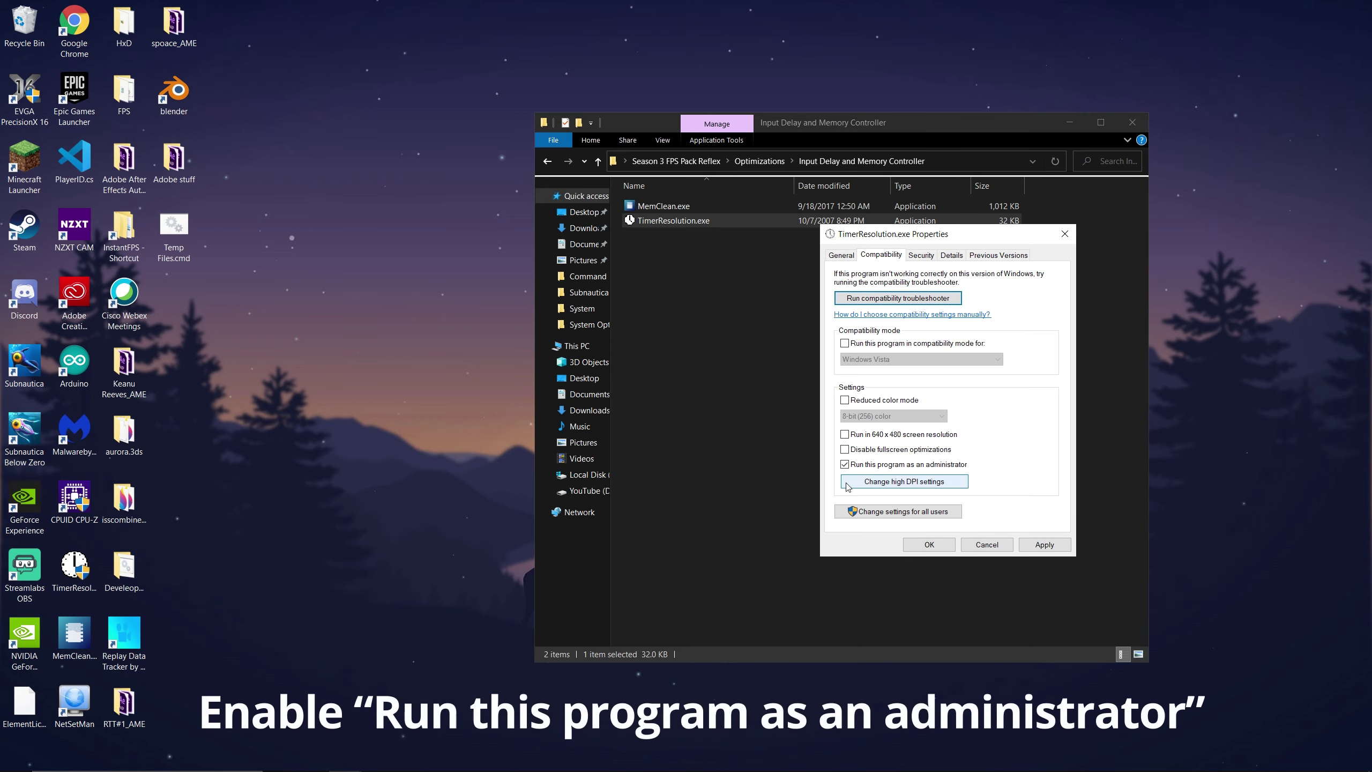
left_click(1044, 545)
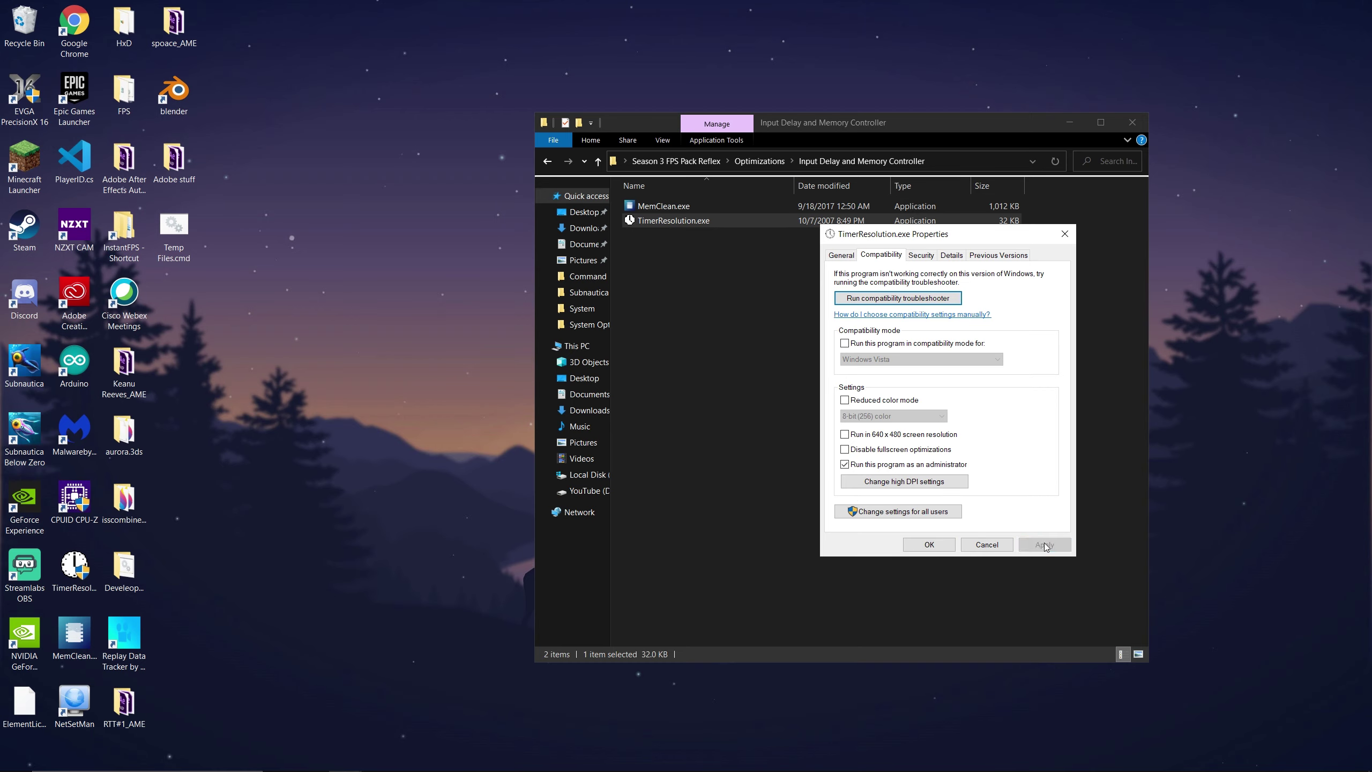
left_click(928, 544)
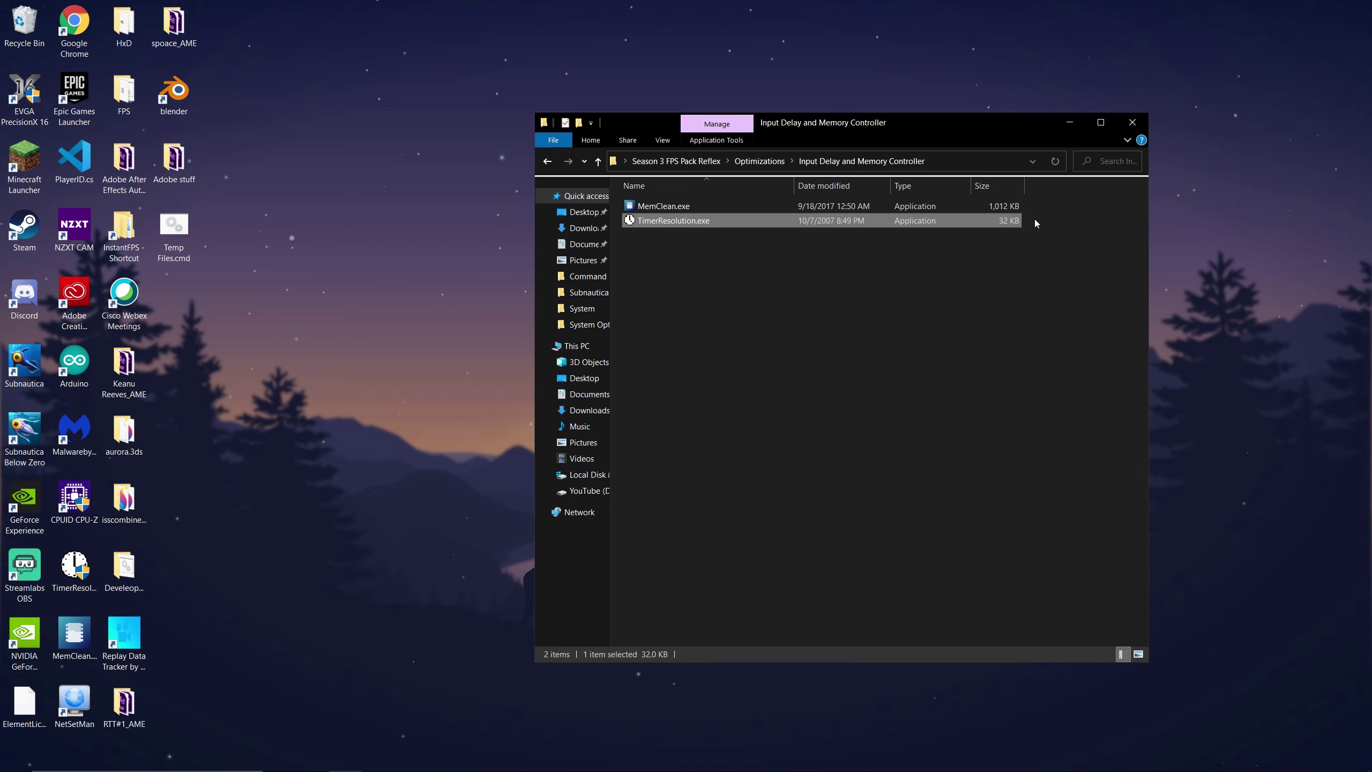
- Launch TimerResolution.exe, allow it to make changes, and close the Input Delay and Memory Controller folder window
double_click(1007, 221)
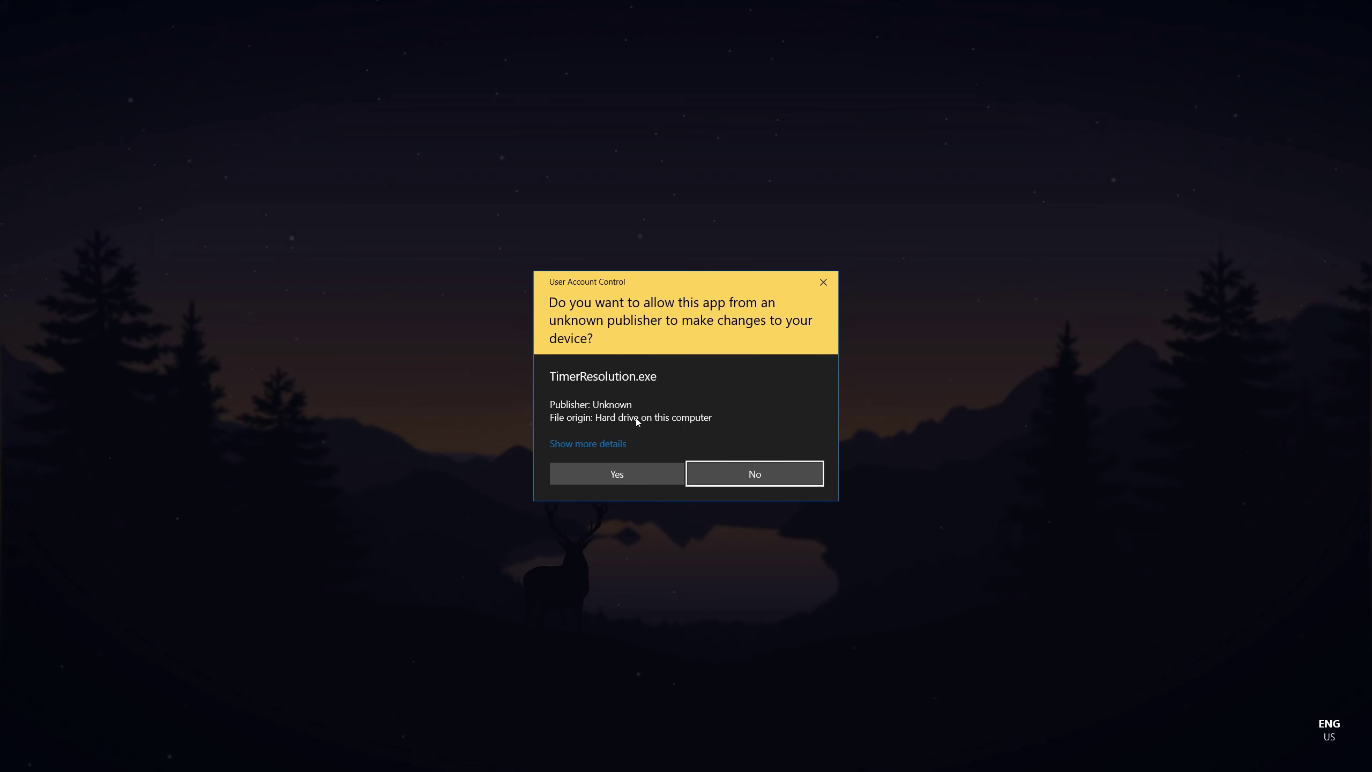
left_click(618, 473)
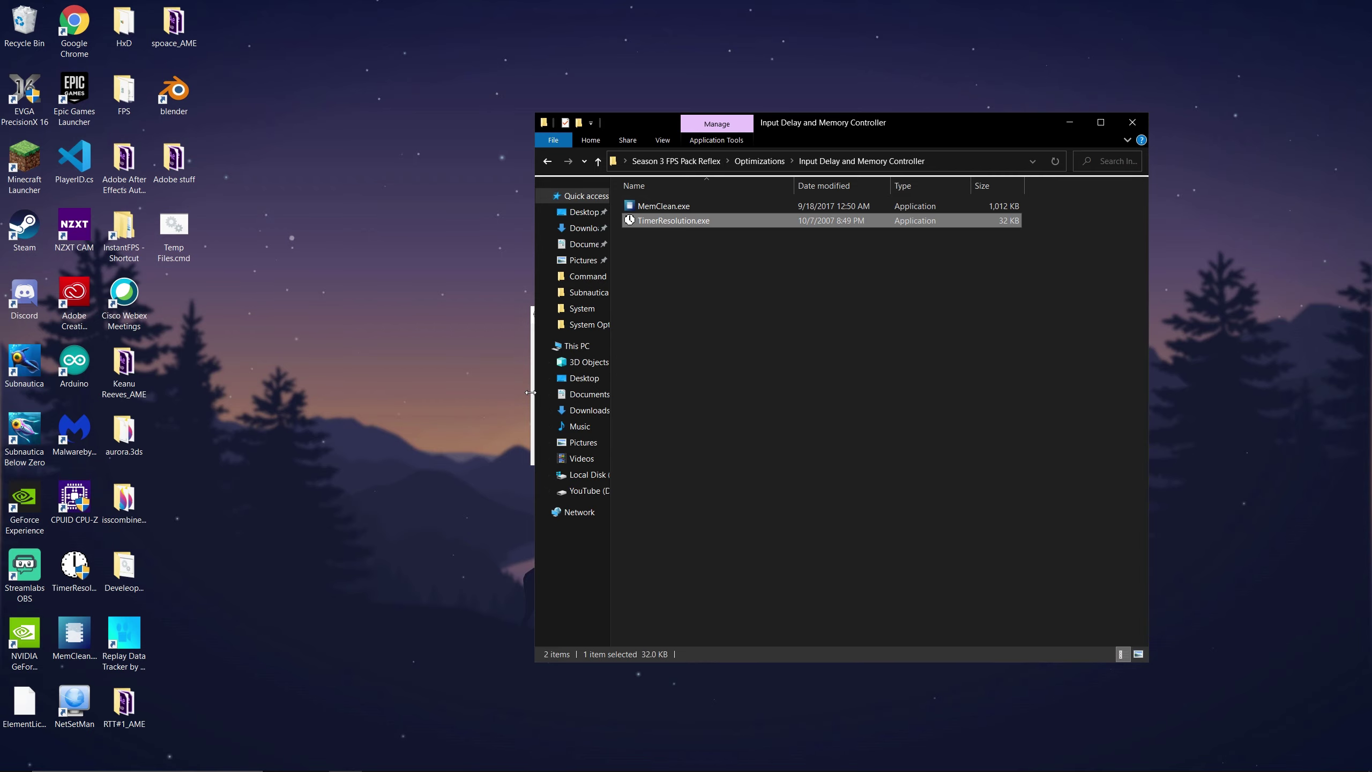
left_click(1132, 122)
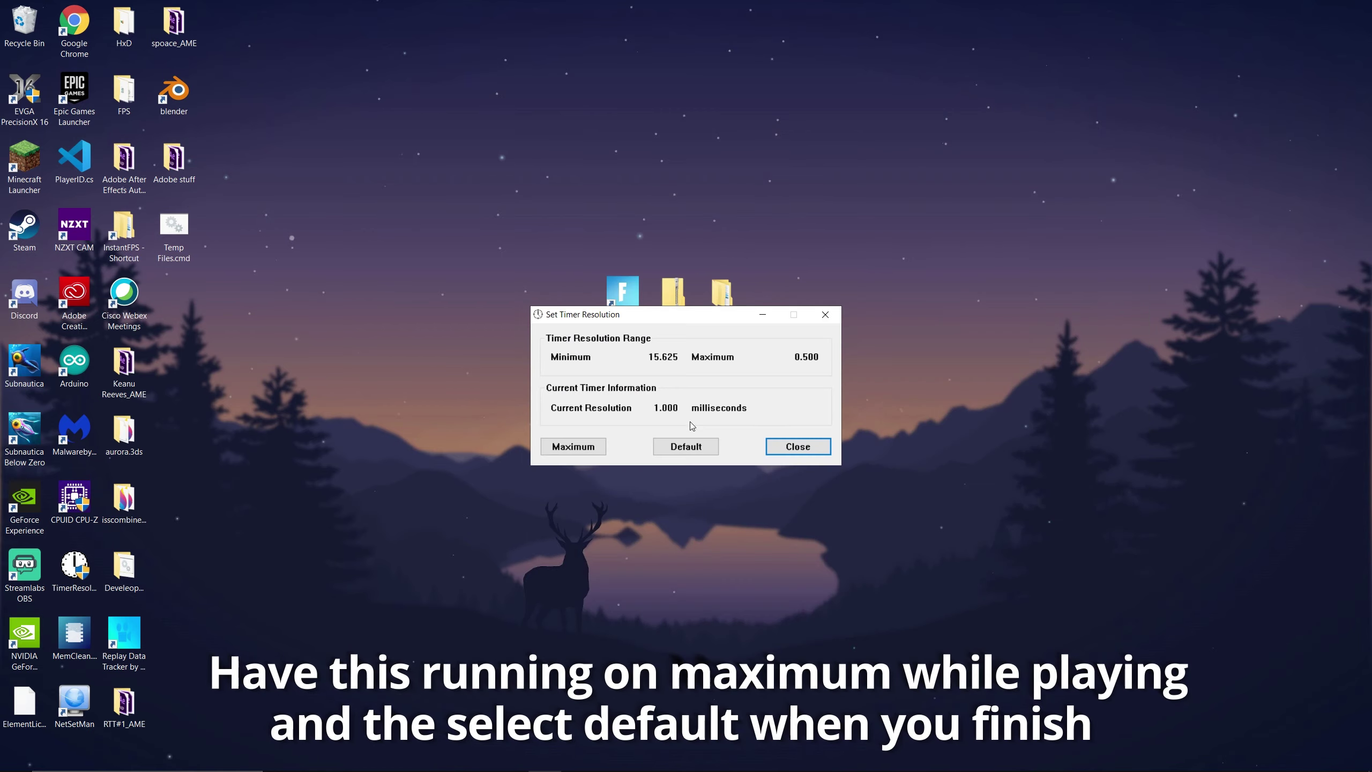
- Switch the timer resolution to its maximum, restore the default, and close the Set Timer Resolution window
left_click(603, 449)
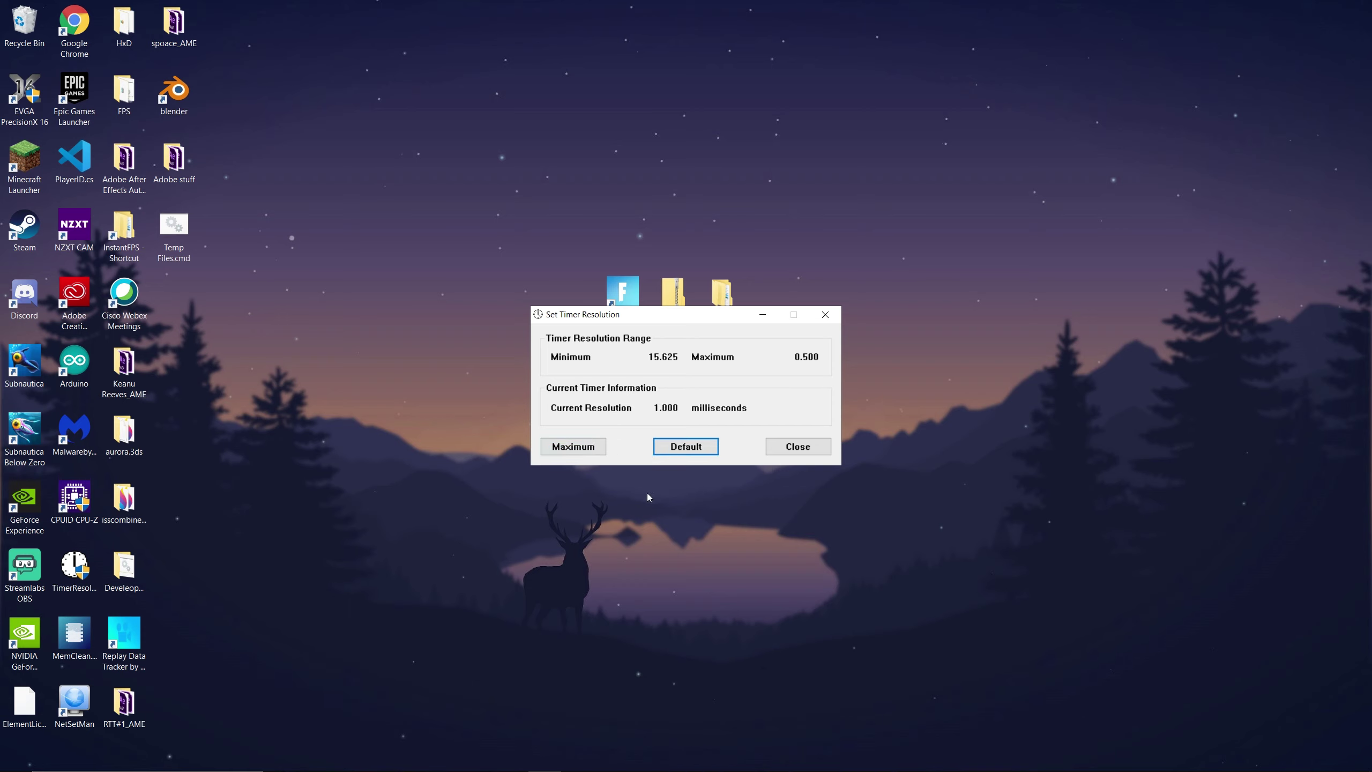
left_click(772, 451)
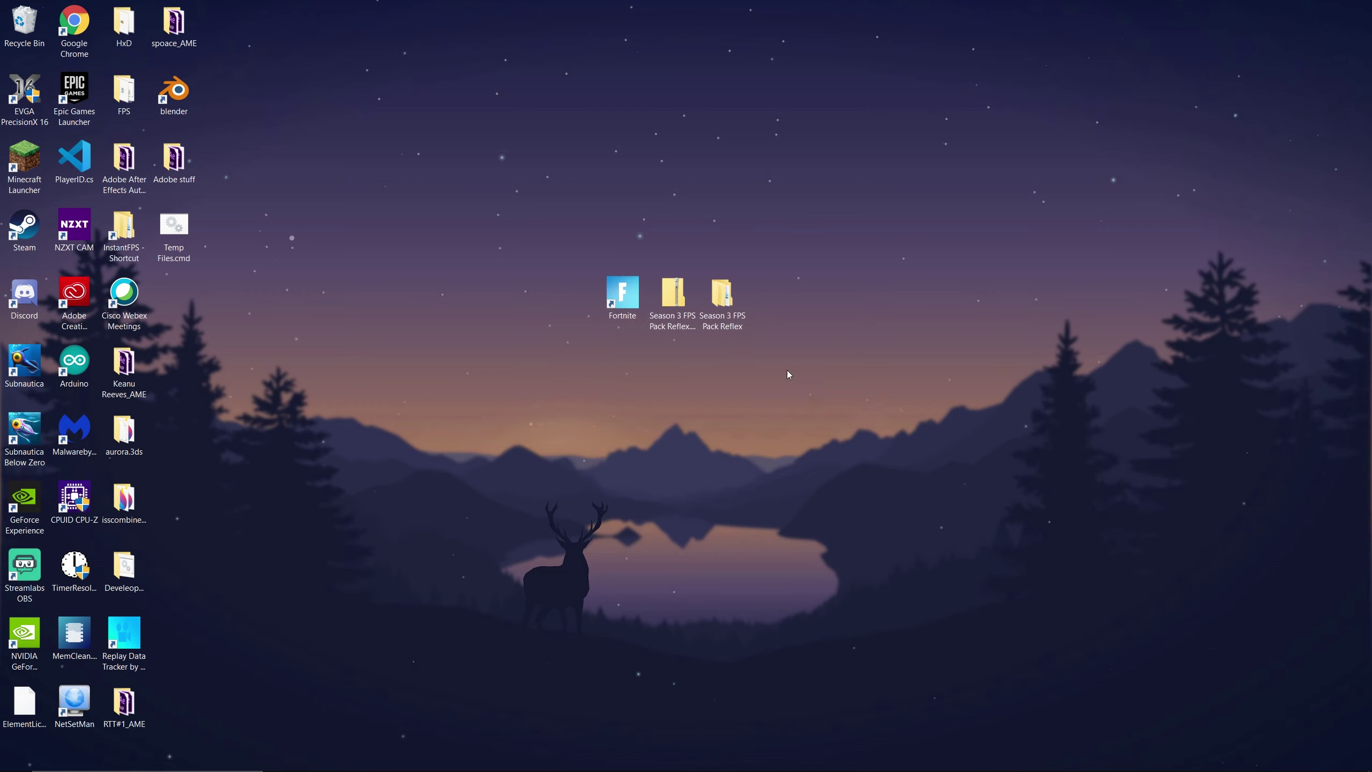
- Open the Season 3 FPS Pack Reflex folder on the desktop and go to Optimizations > Registry Optimizations > Fortnite Registry Changes
double_click(722, 294)
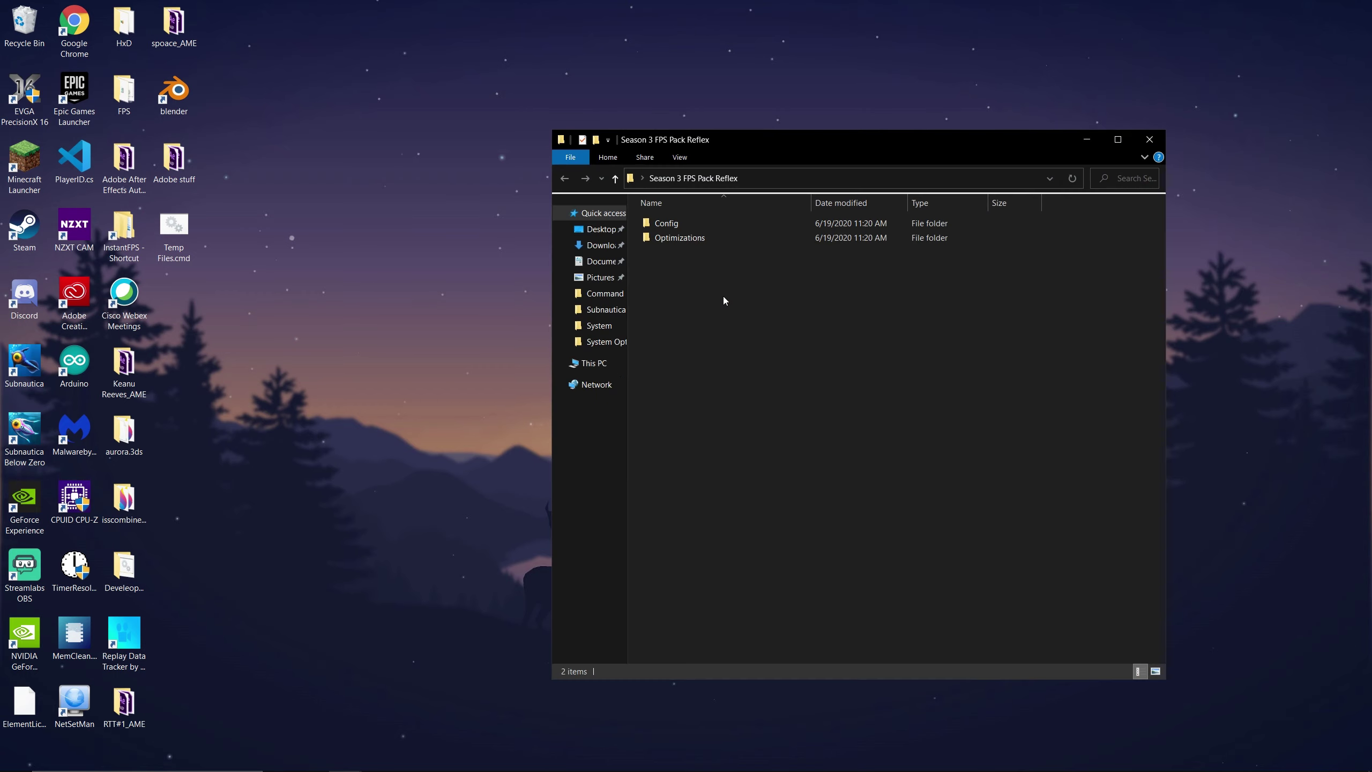
double_click(796, 241)
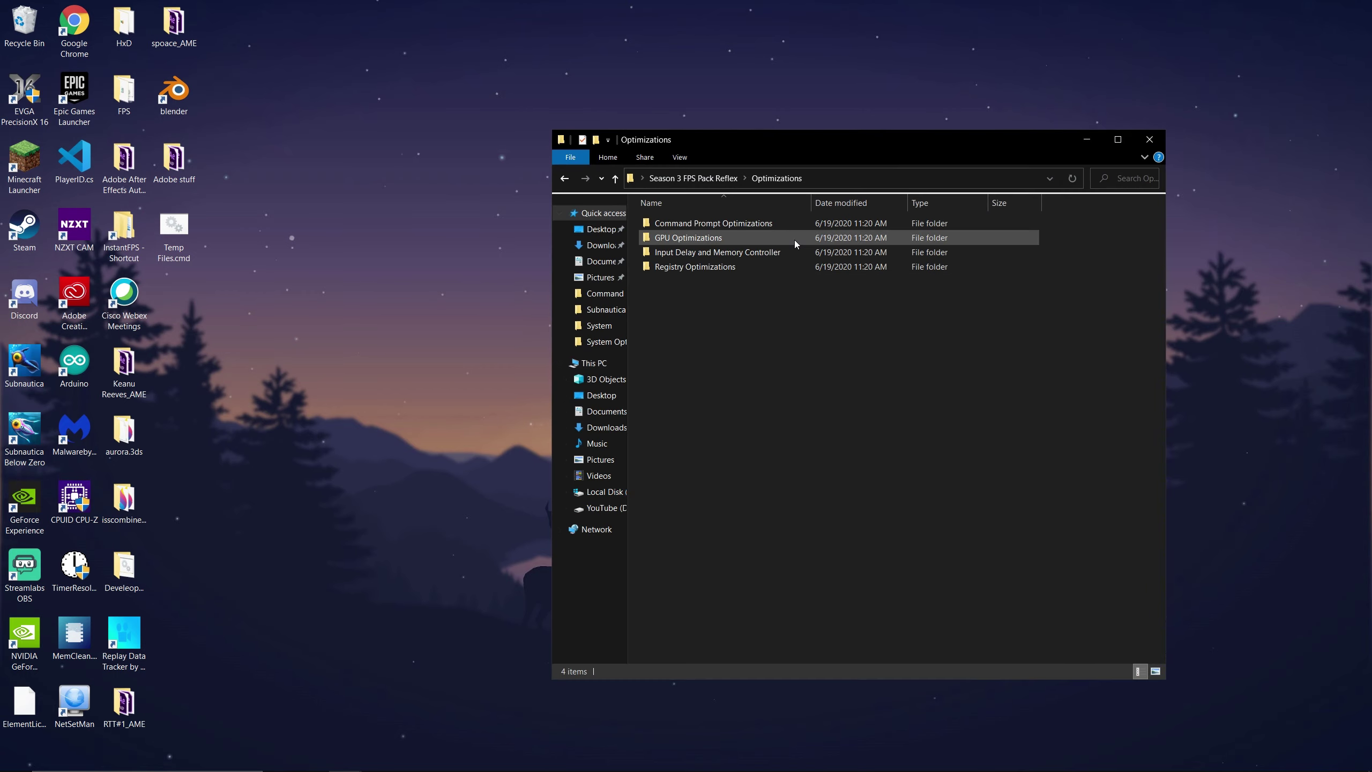
double_click(735, 267)
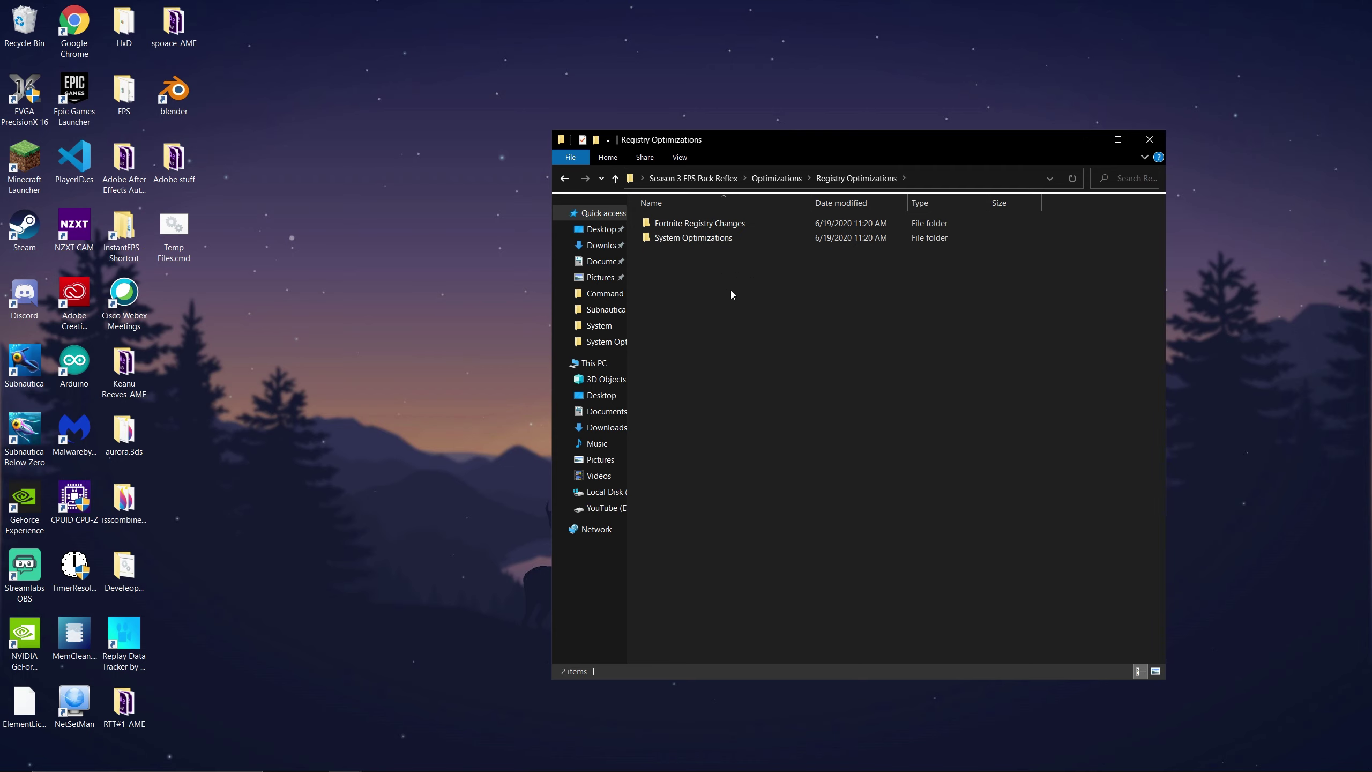
double_click(830, 223)
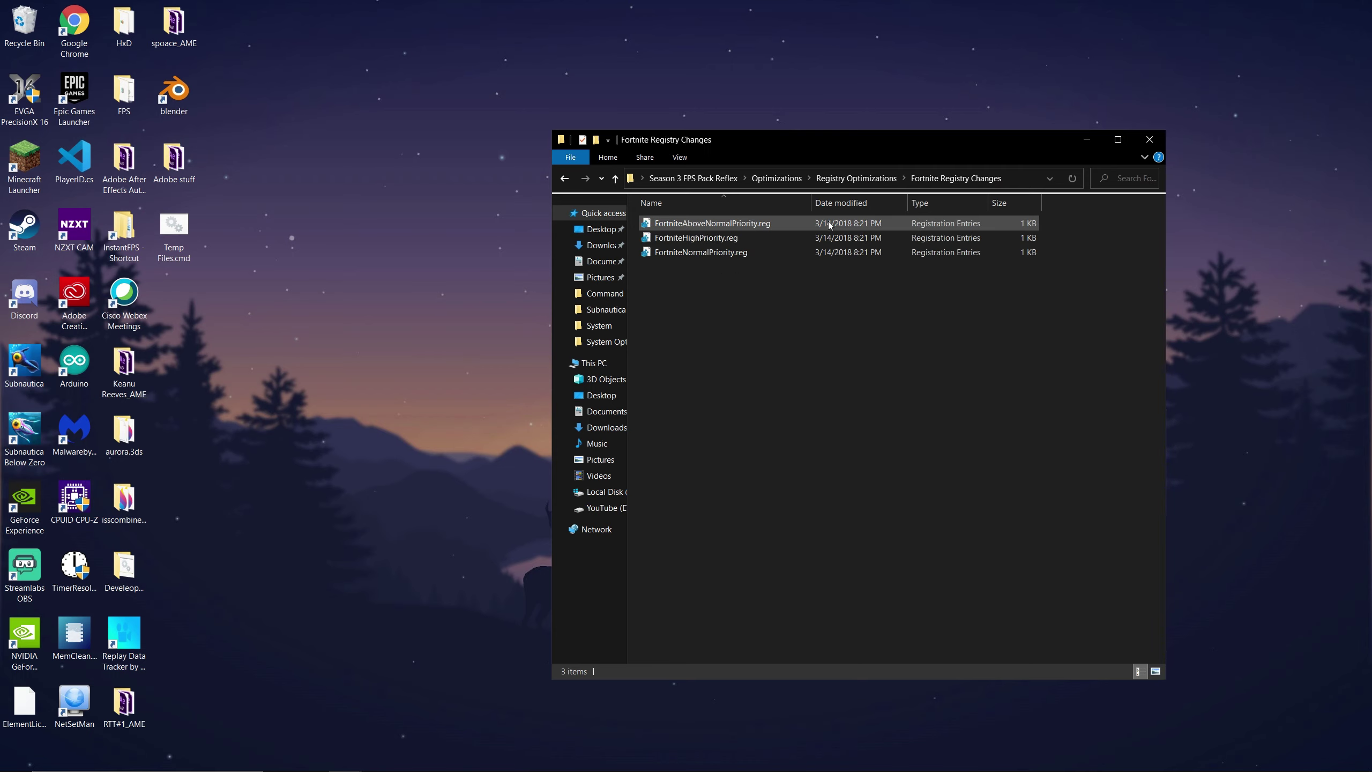
- Merge FortniteHighPriority.reg into the registry, allowing Registry Editor to make changes
left_click(830, 222)
left_click(811, 238)
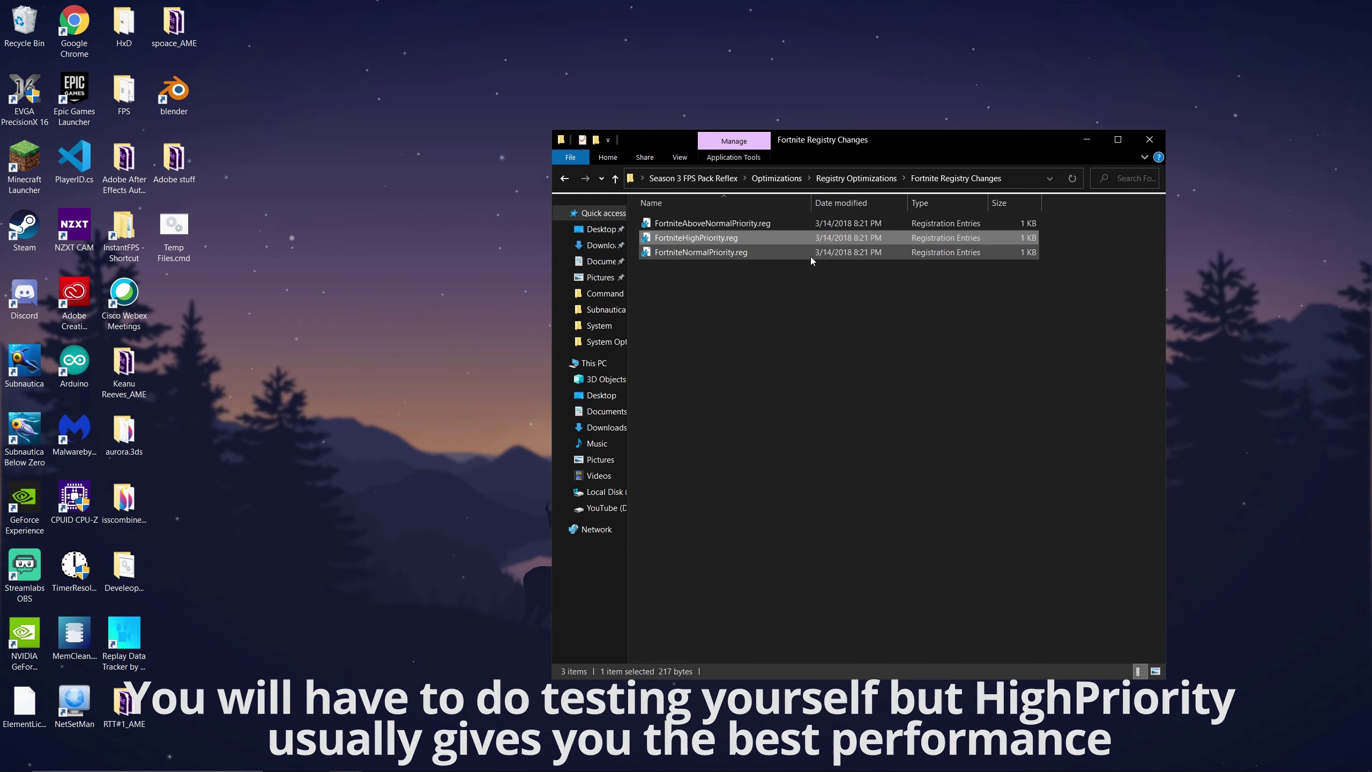
left_click(823, 254)
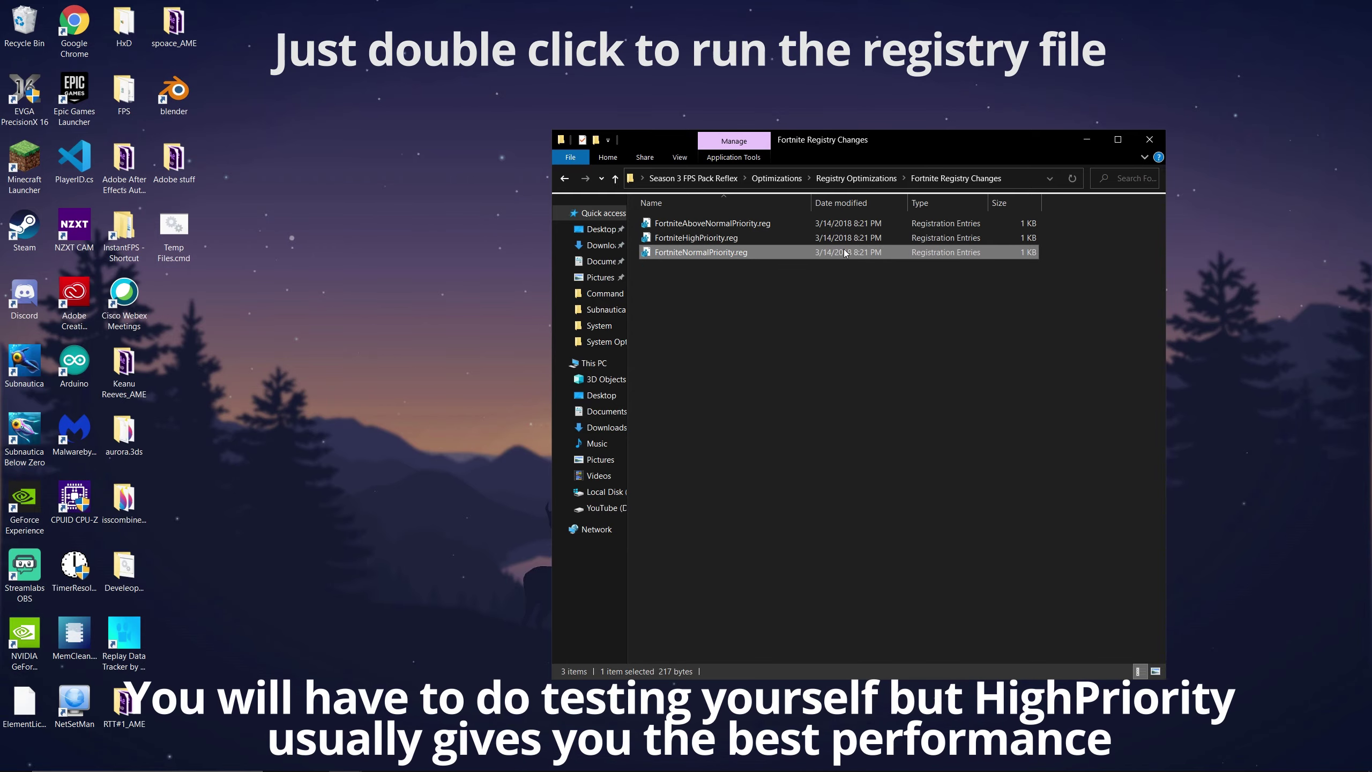
double_click(847, 239)
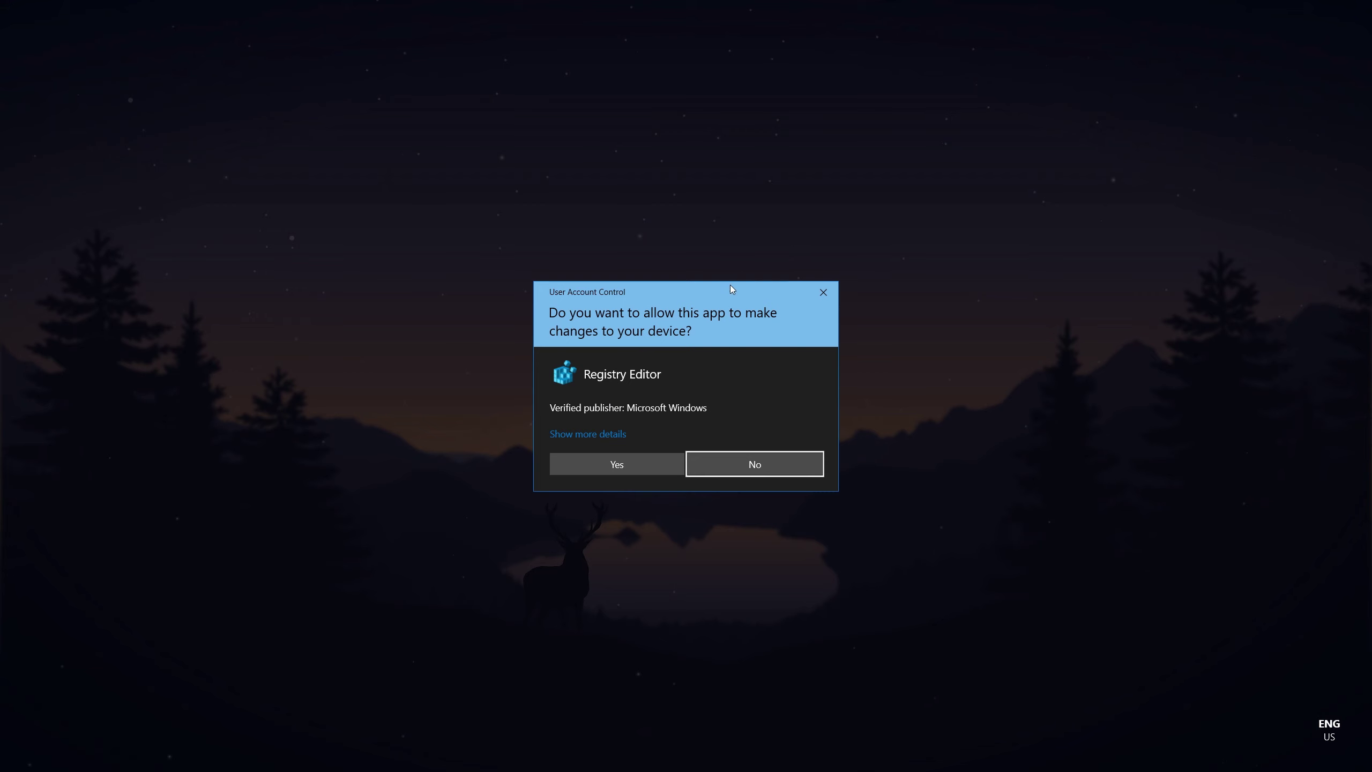
left_click(625, 458)
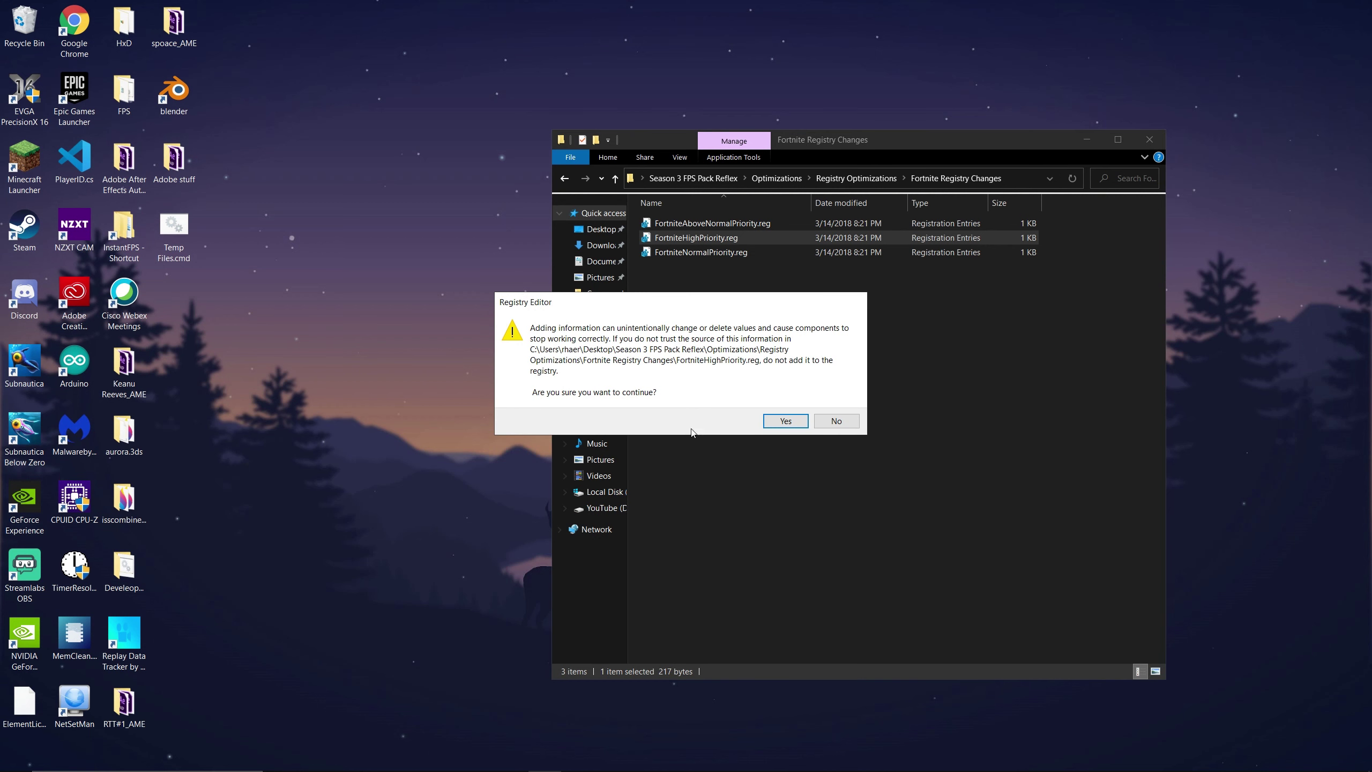
left_click(801, 427)
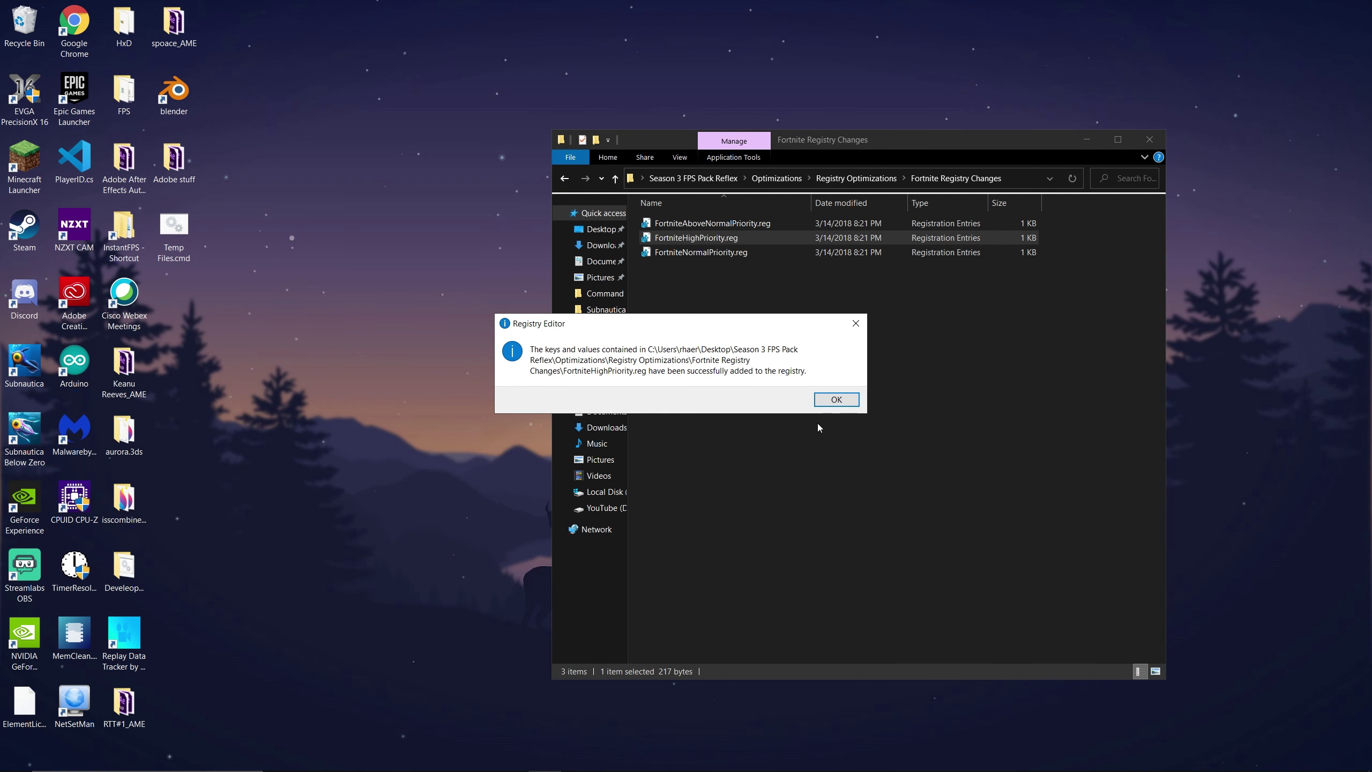
left_click(836, 399)
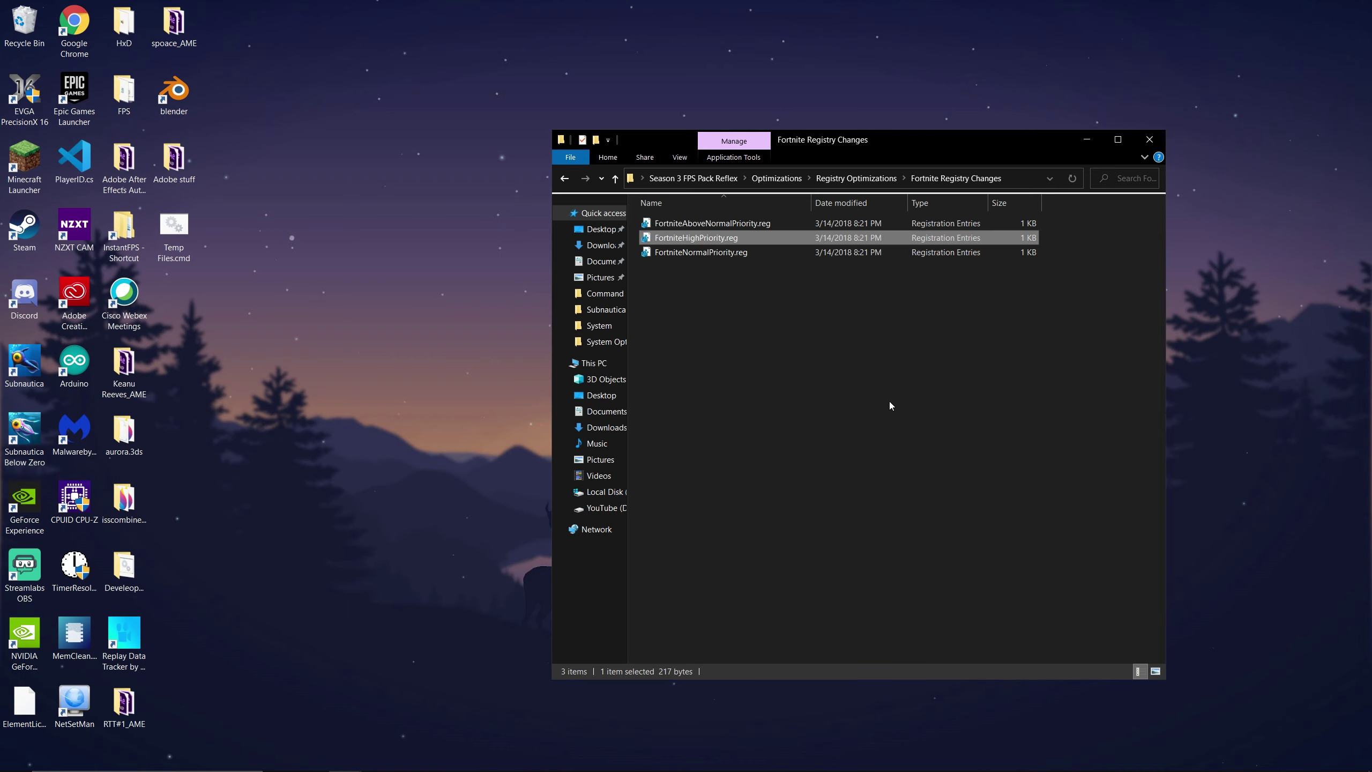
- Go to Registry Optimizations > System Optimizations > Frequency and open TcpAckFrequency Help.txt
key("BackSpace")
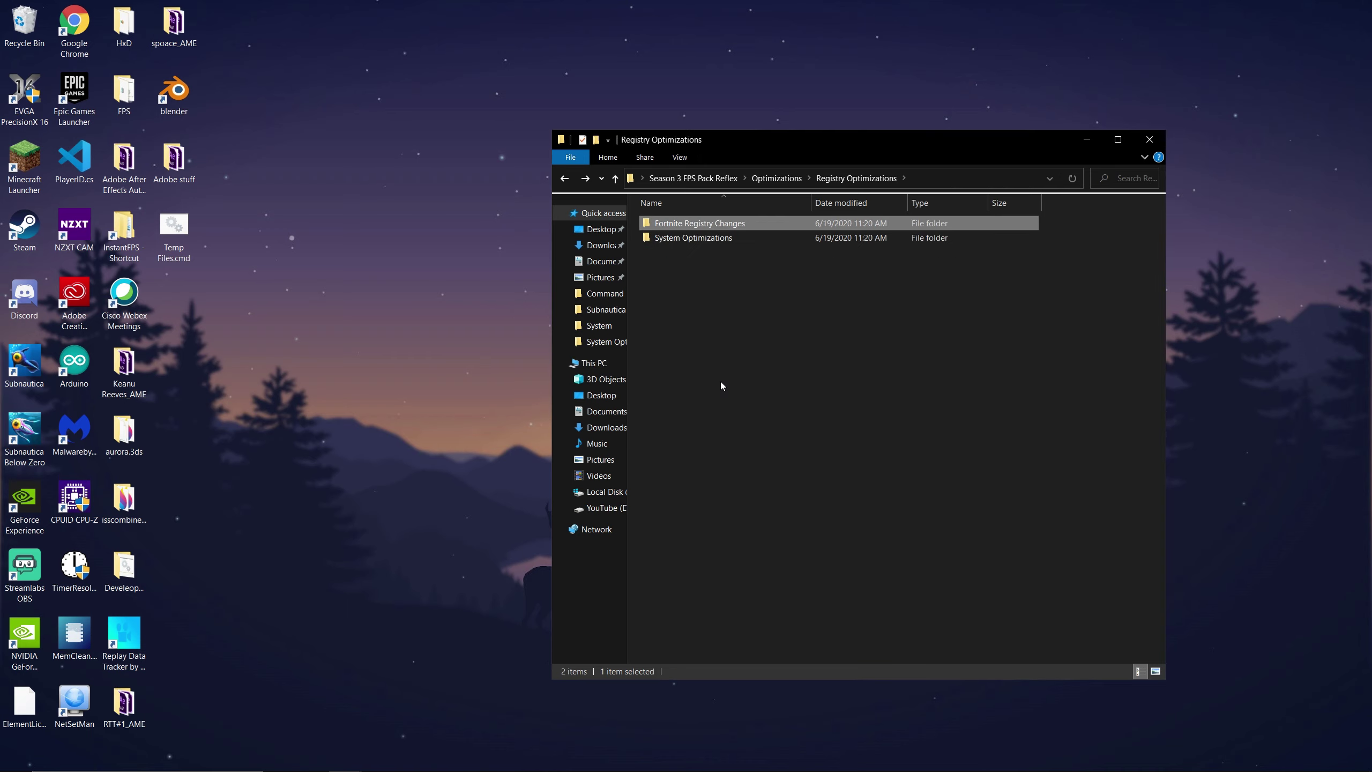
double_click(831, 241)
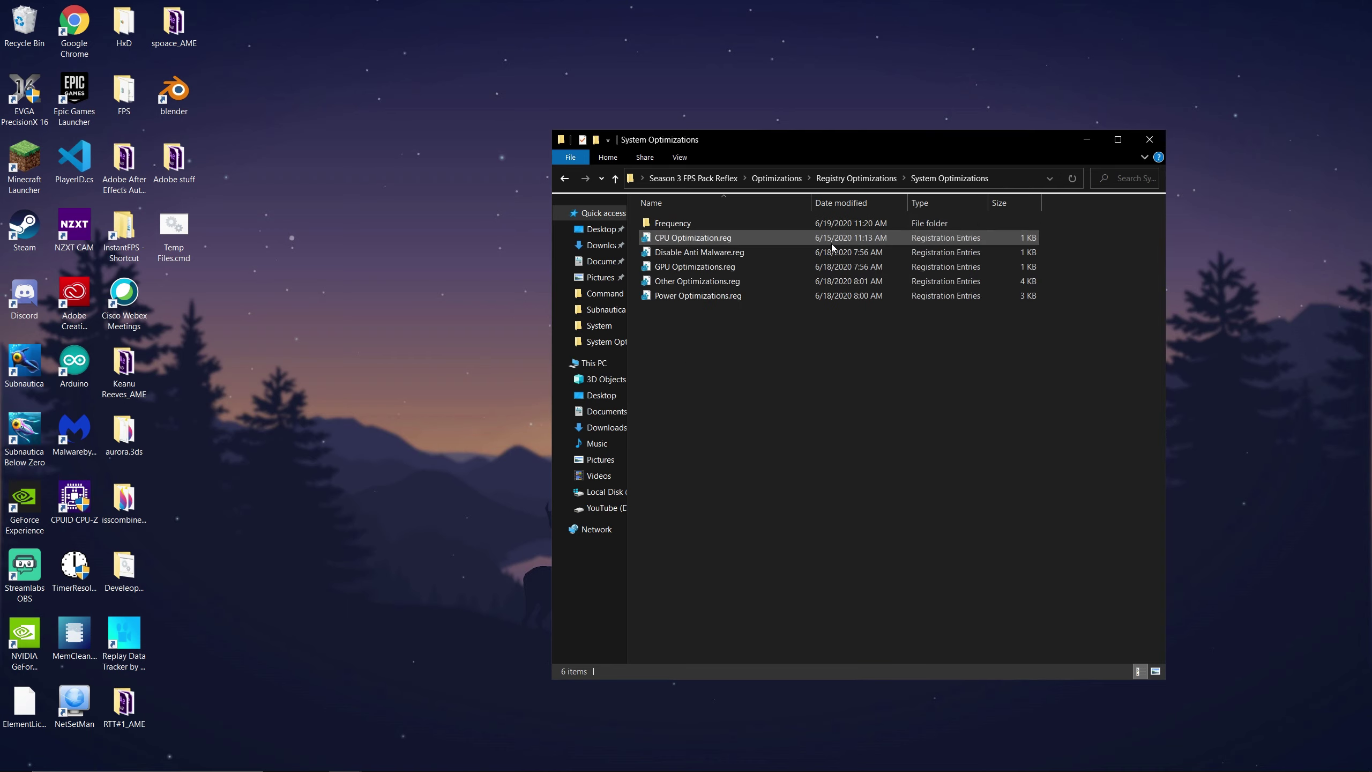
double_click(771, 223)
double_click(751, 252)
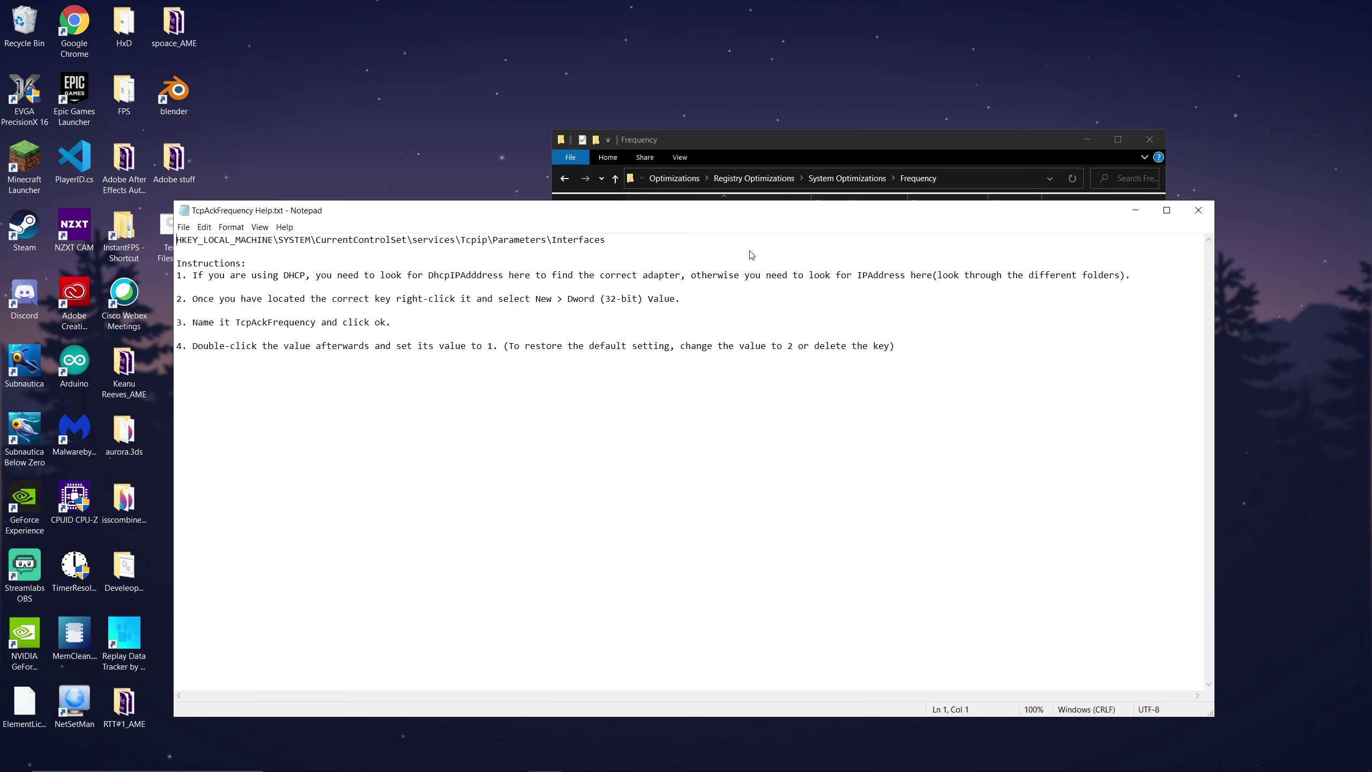
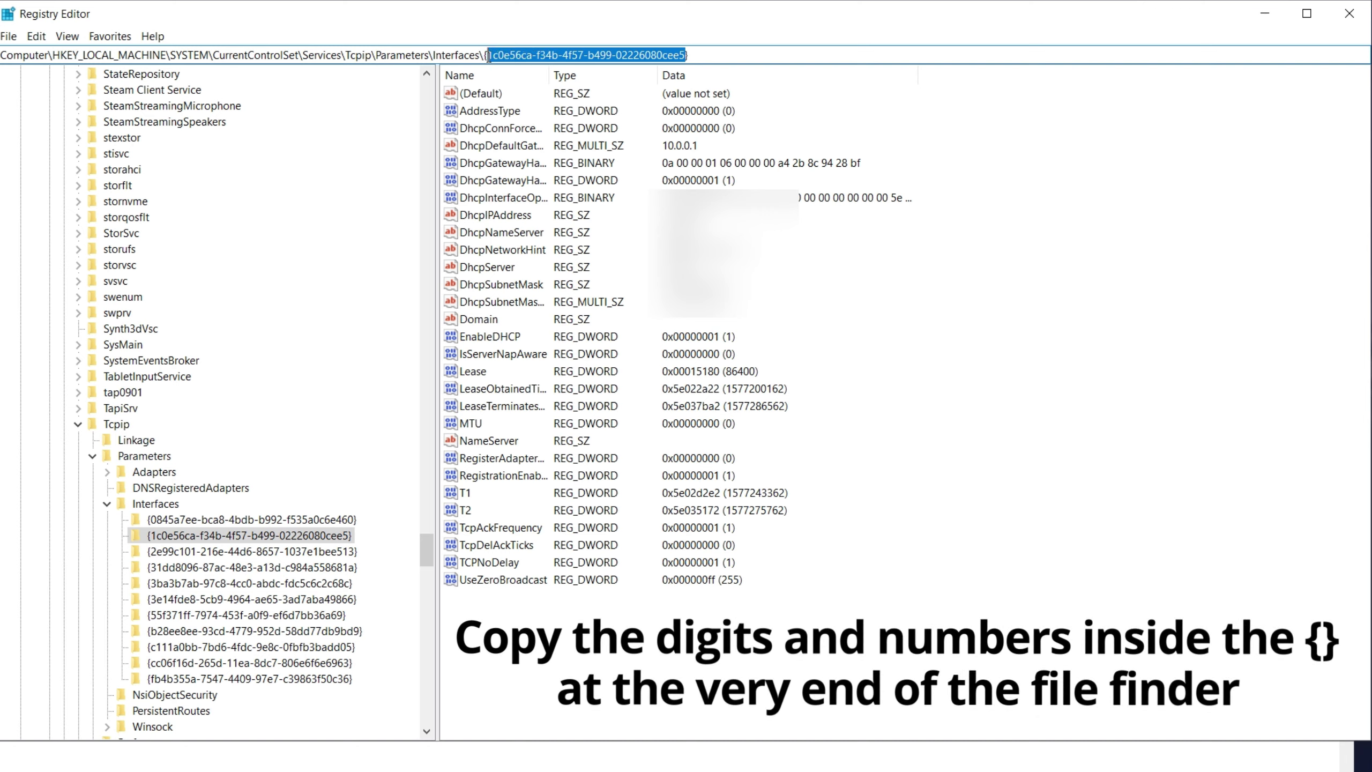
- Copy the network interface ID inside the braces of the registry path, minimize Registry Editor and close the help text
right_click(618, 62)
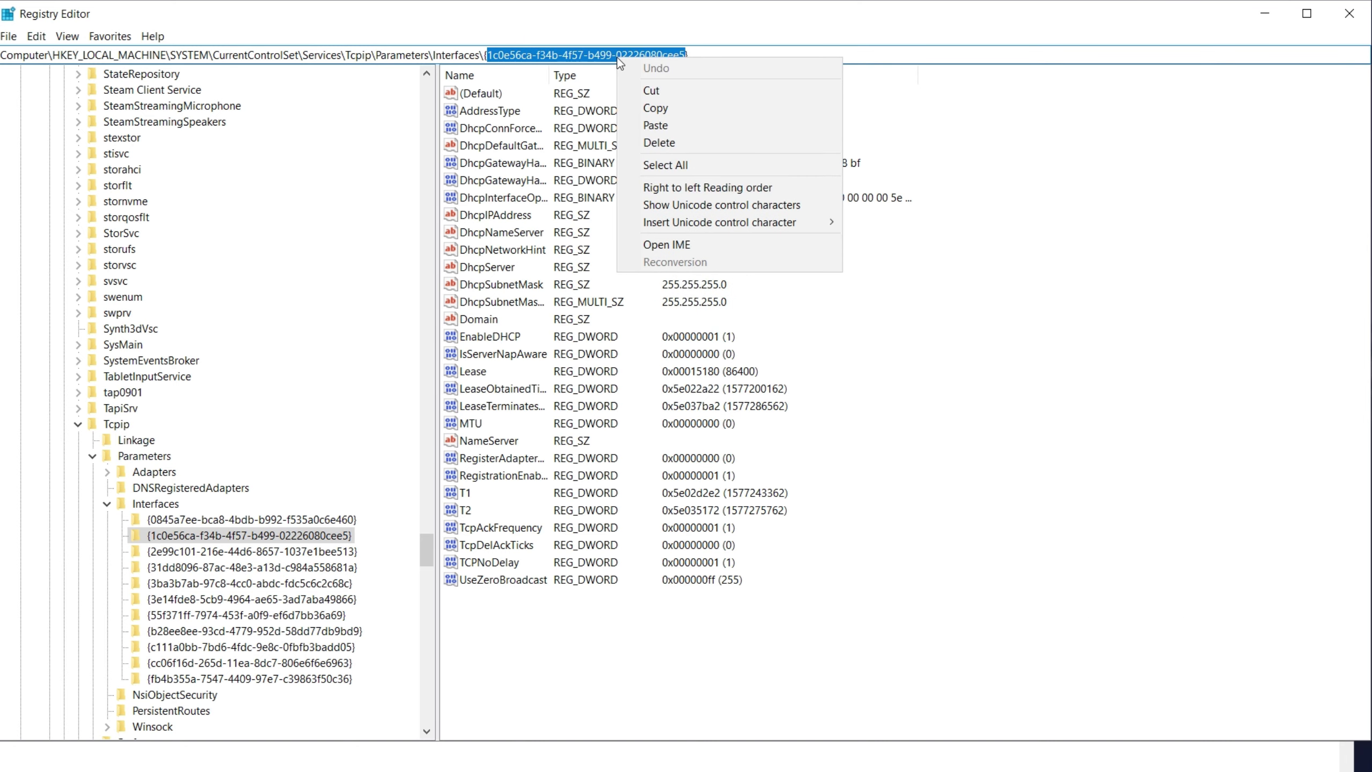
left_click(656, 108)
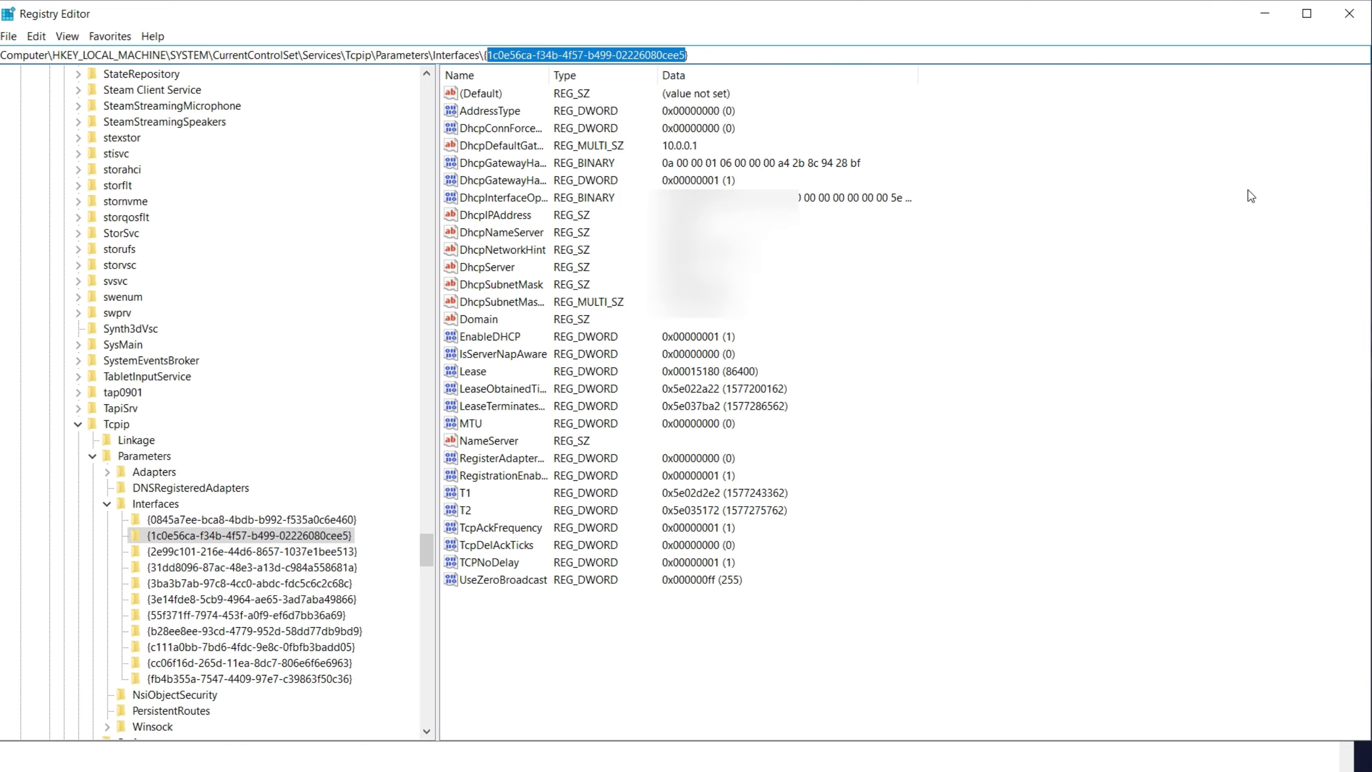
left_click(1264, 13)
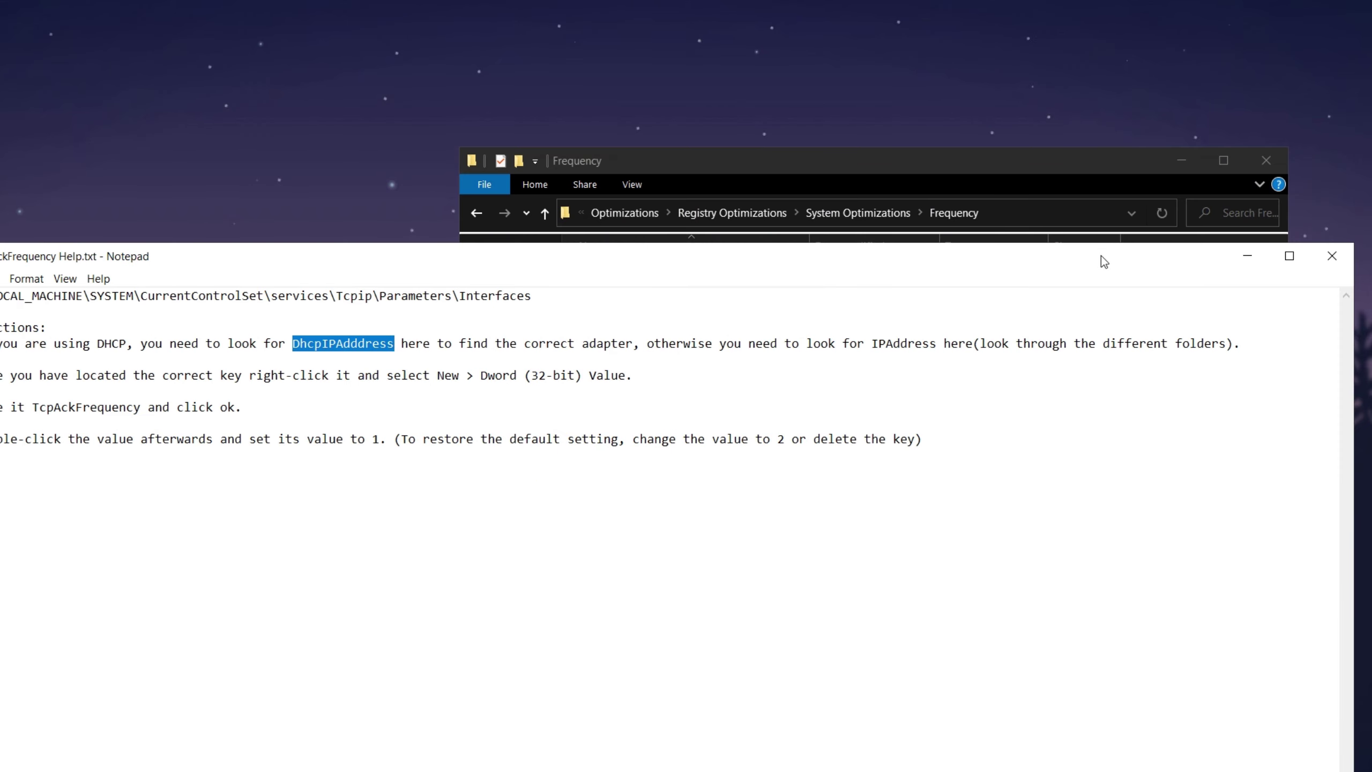
key("alt+F4")
- Edit Frequency Delay.reg, replacing the interface ID inside the braces with the copied one, and save and close the file
left_click(810, 236)
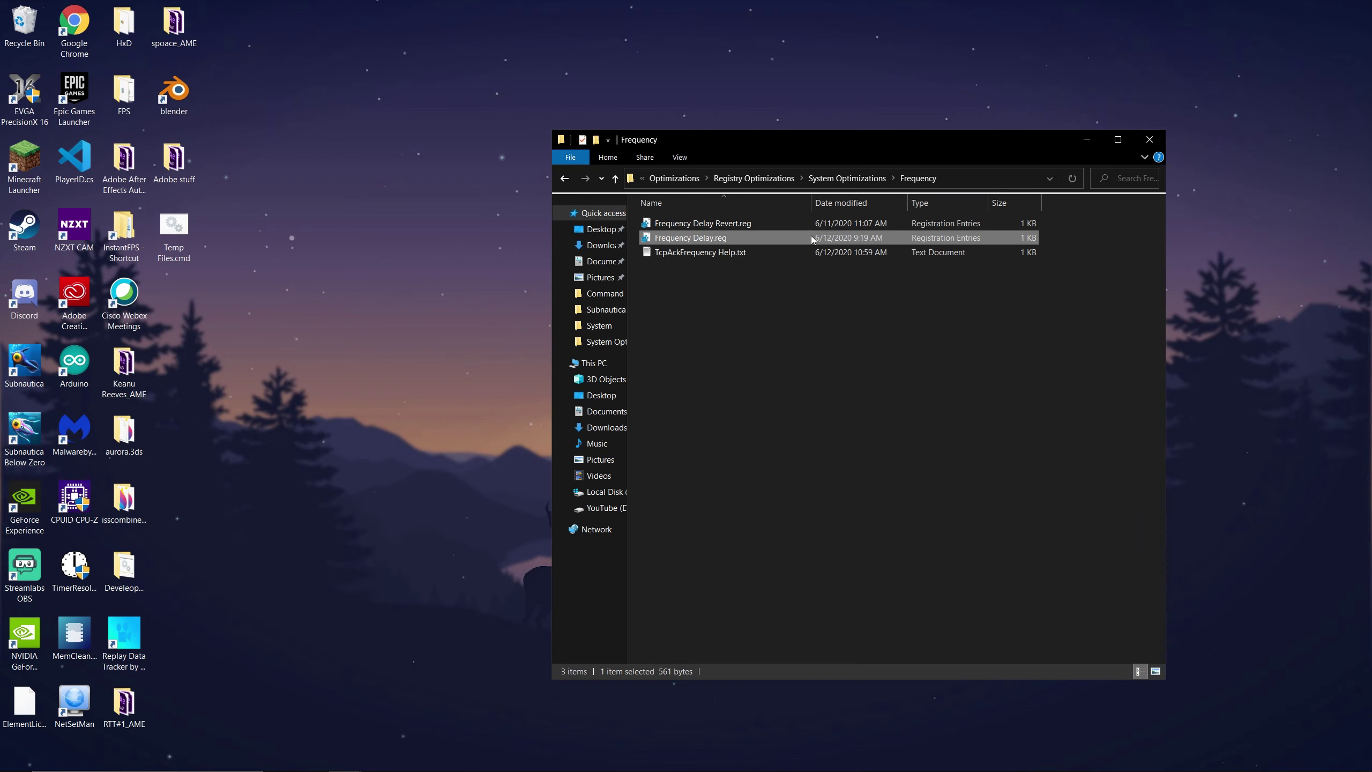
right_click(810, 236)
left_click(832, 263)
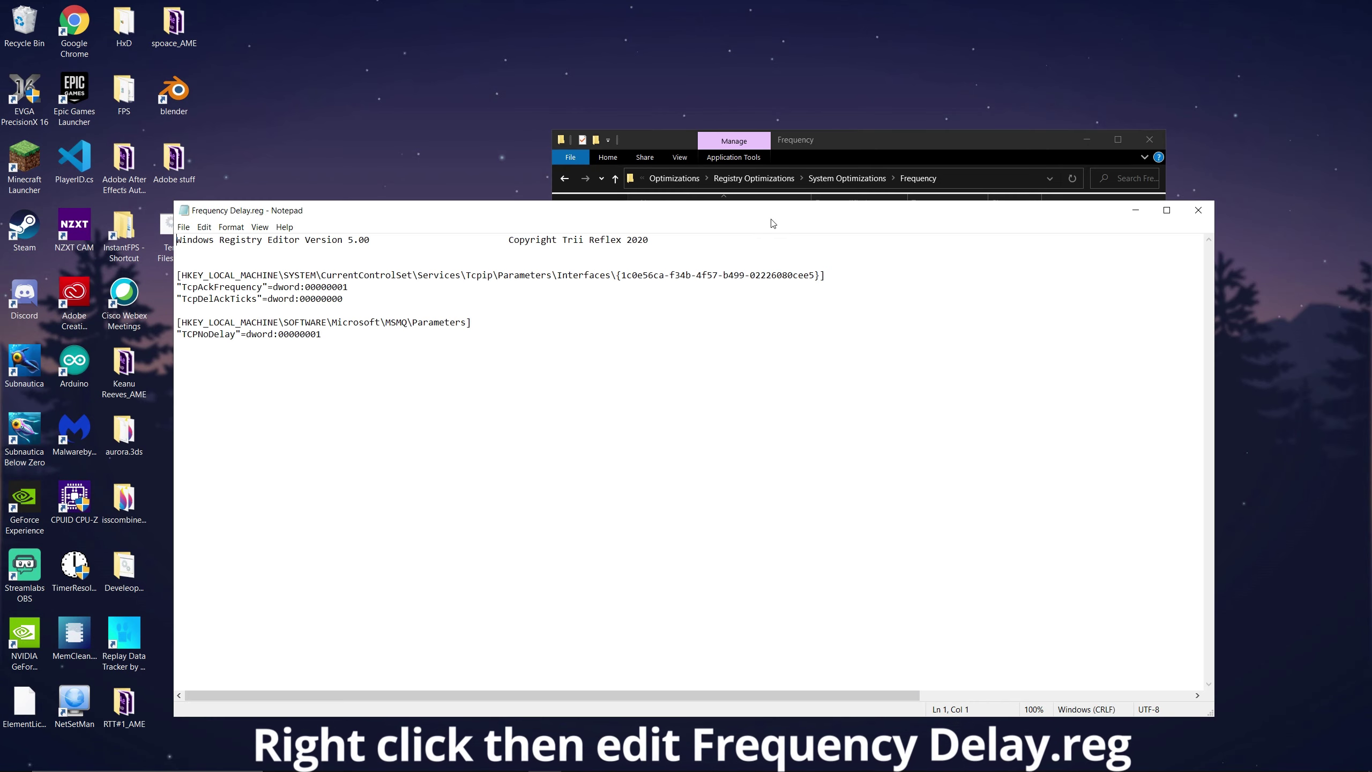
left_click_drag(815, 275, 621, 276)
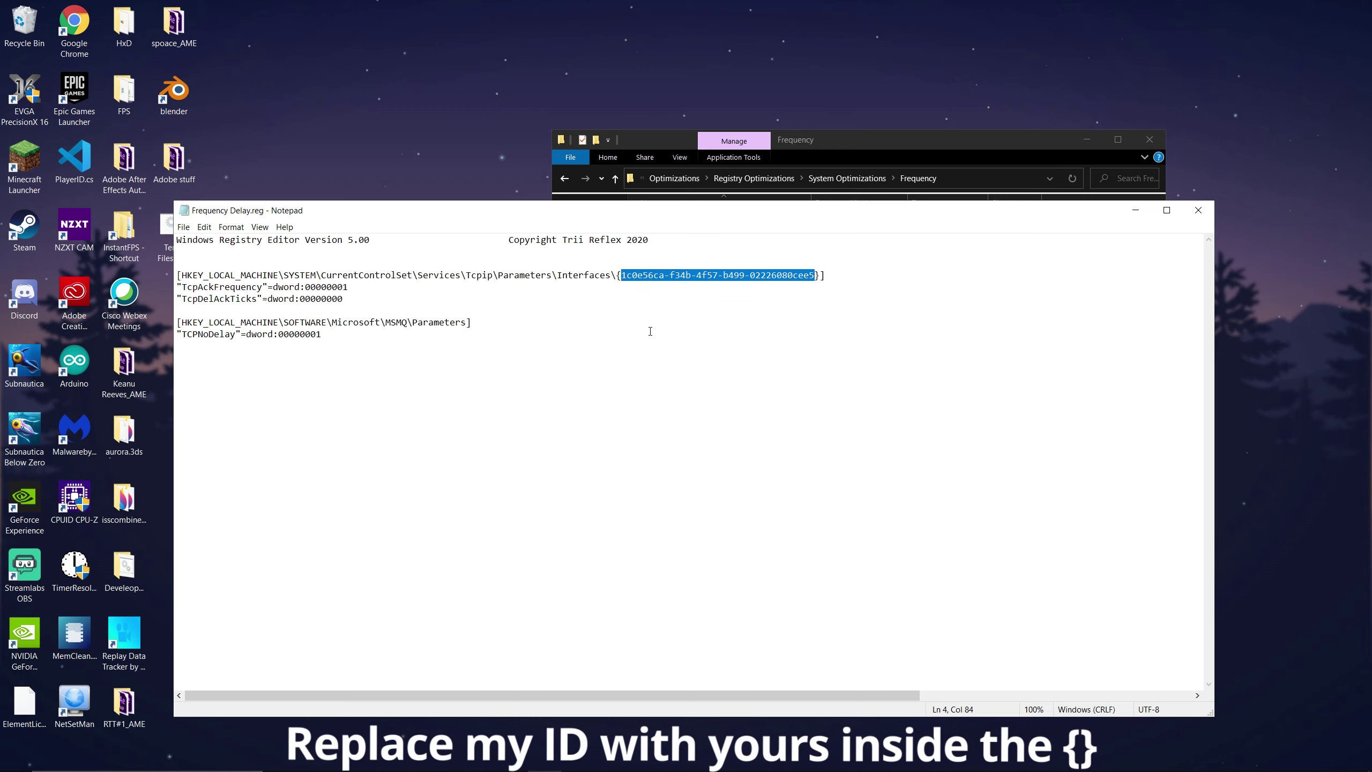
right_click(714, 275)
left_click(735, 334)
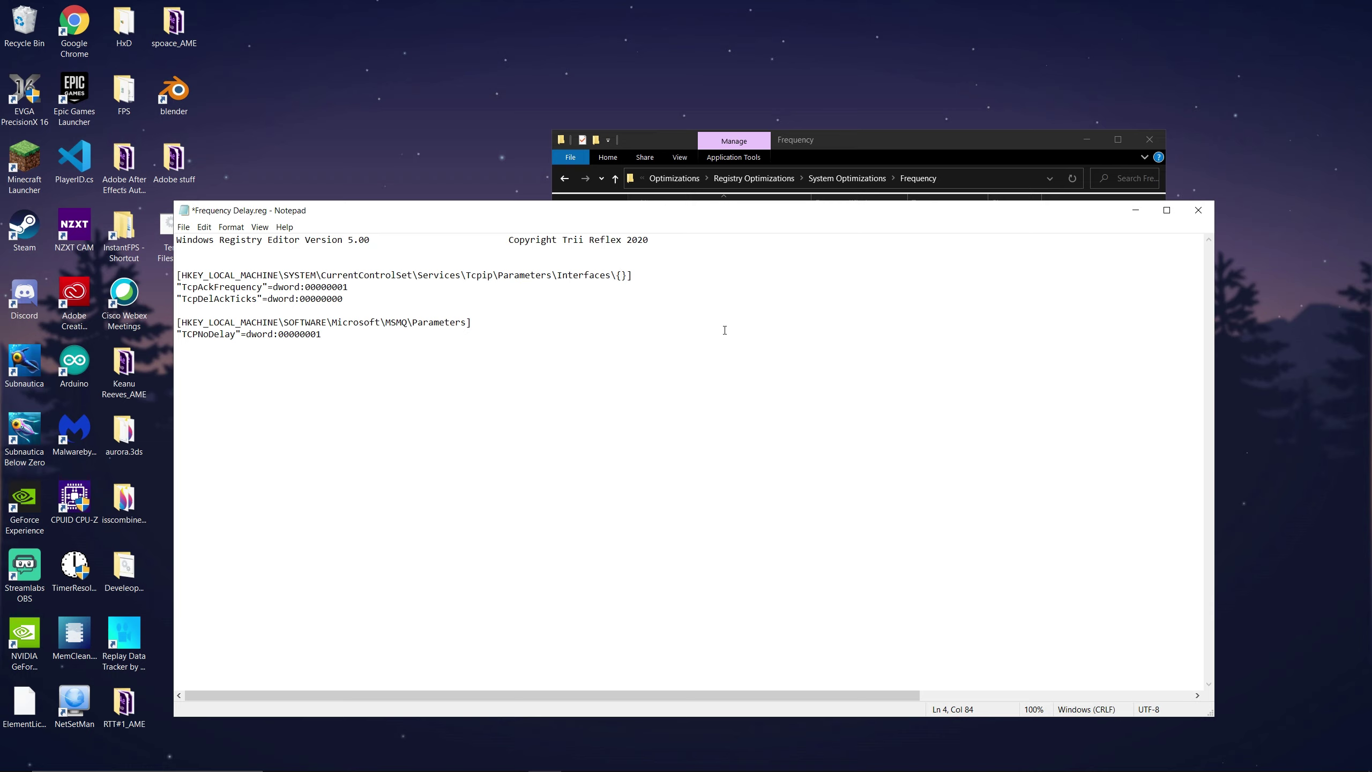
right_click(621, 275)
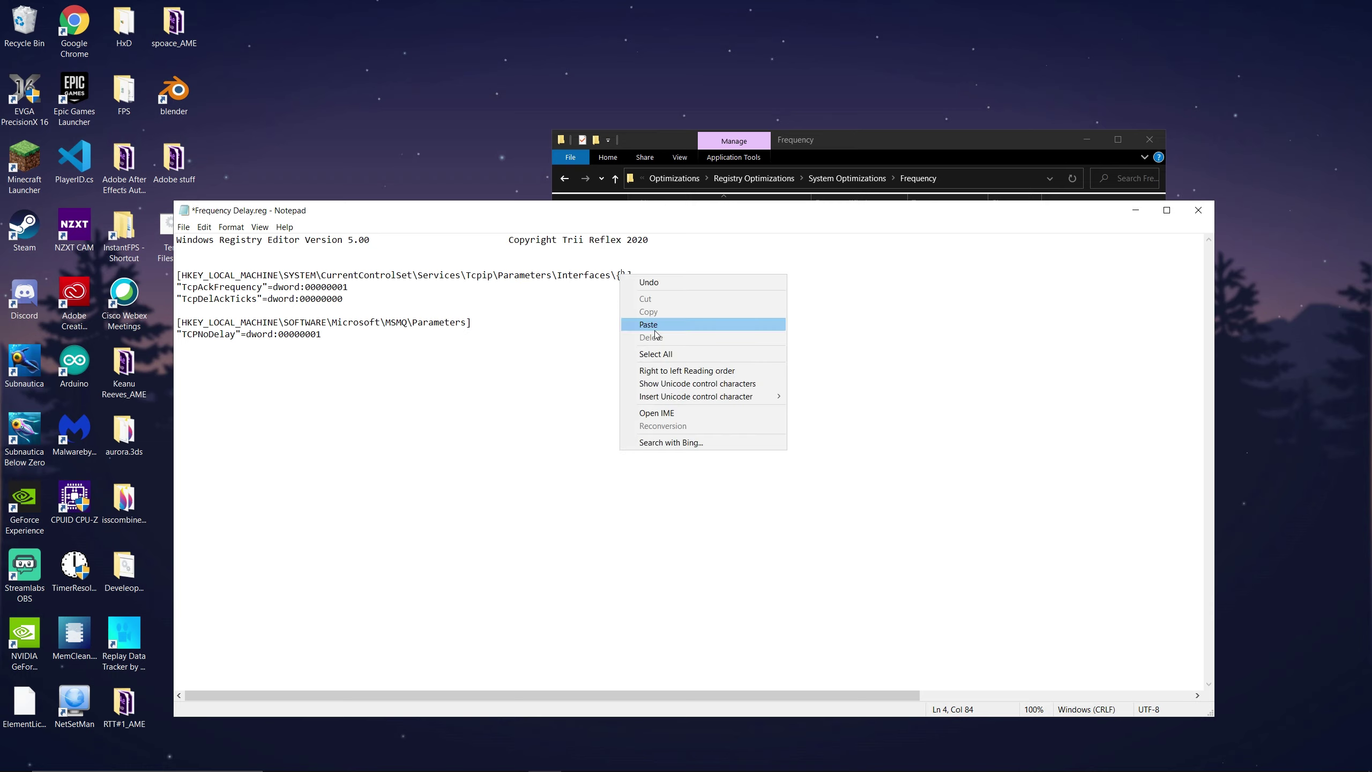
left_click(698, 323)
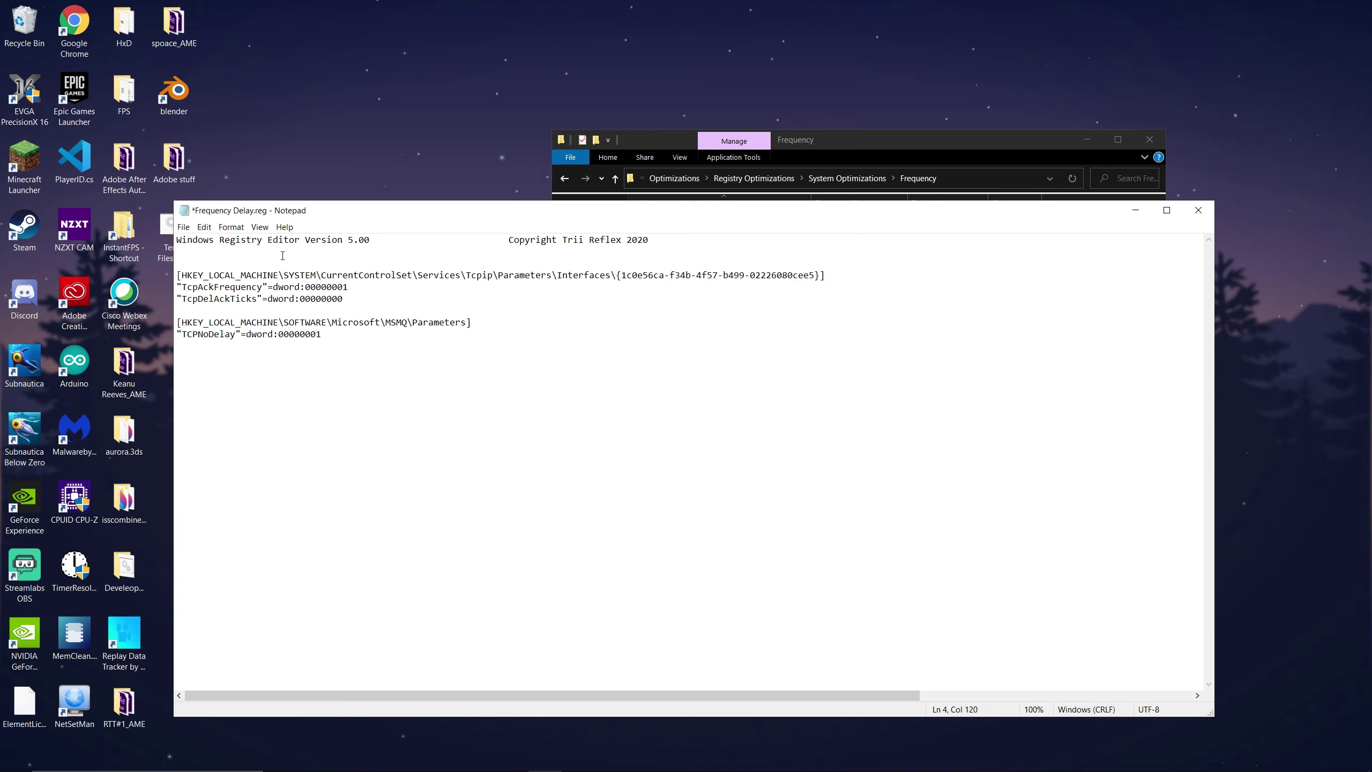
left_click(184, 227)
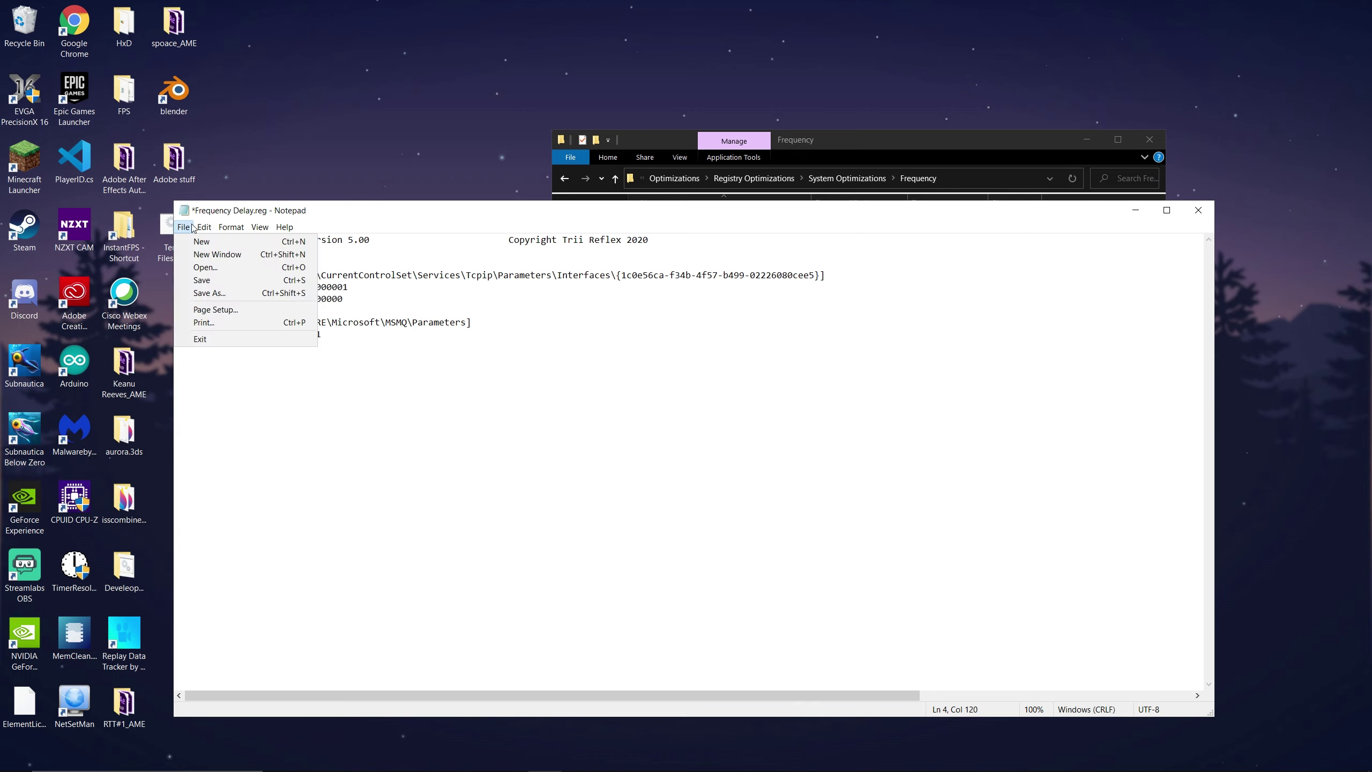
left_click(202, 280)
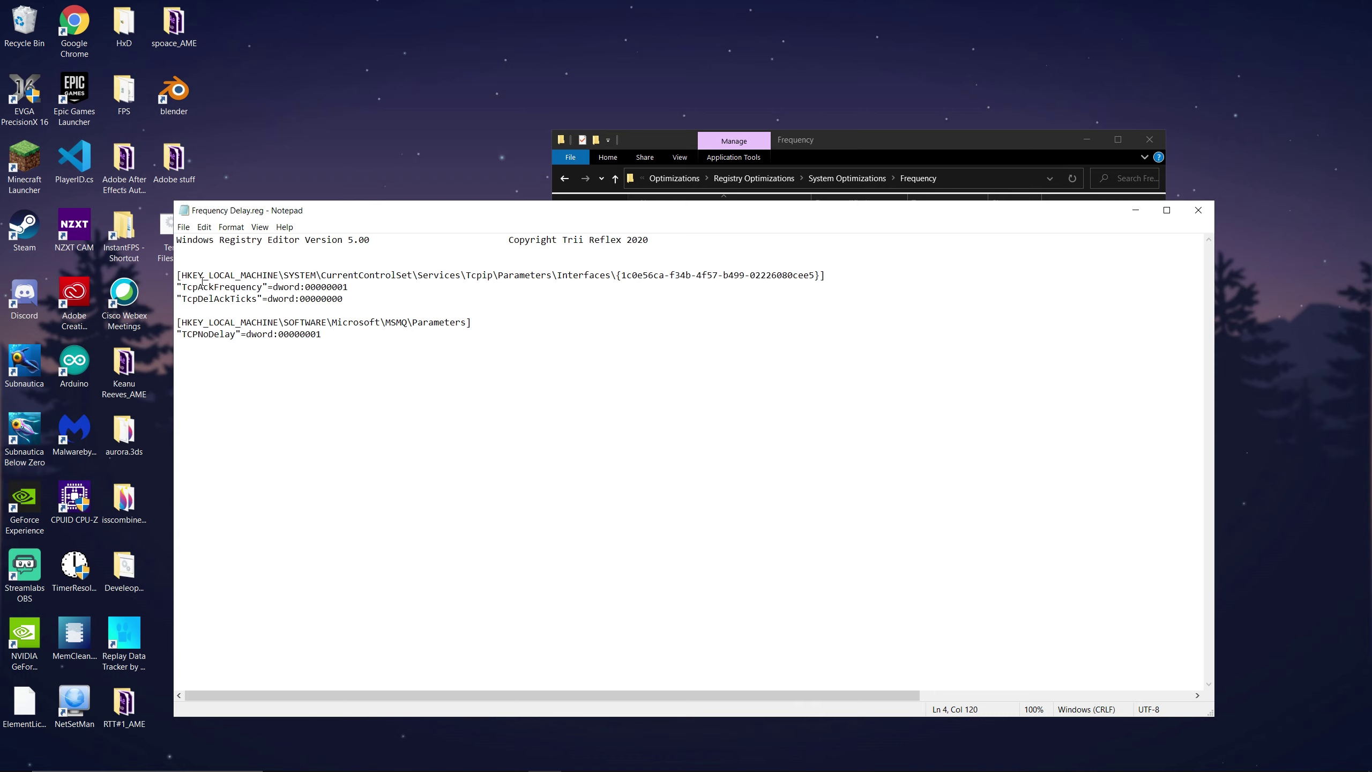
left_click(1199, 212)
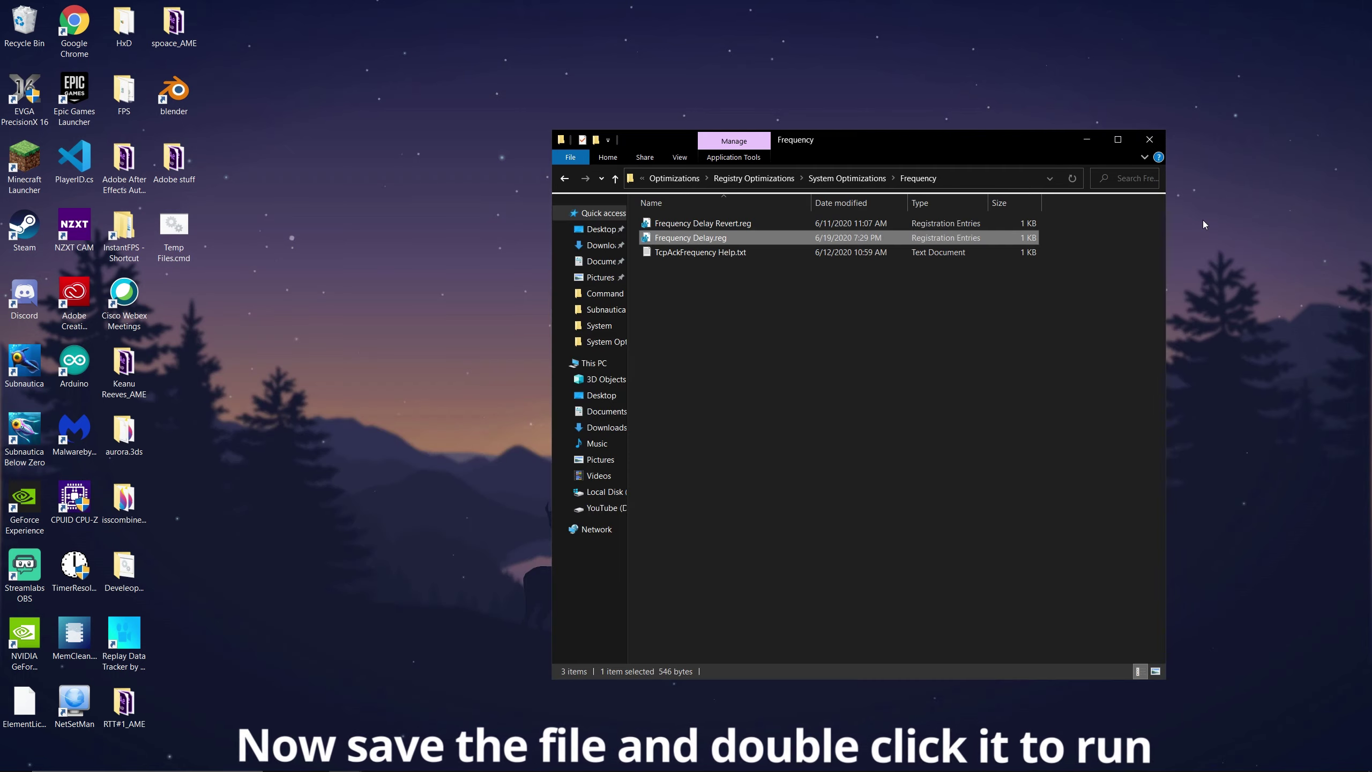
- Merge Frequency Delay.reg into the registry, allowing Registry Editor to make changes
double_click(808, 239)
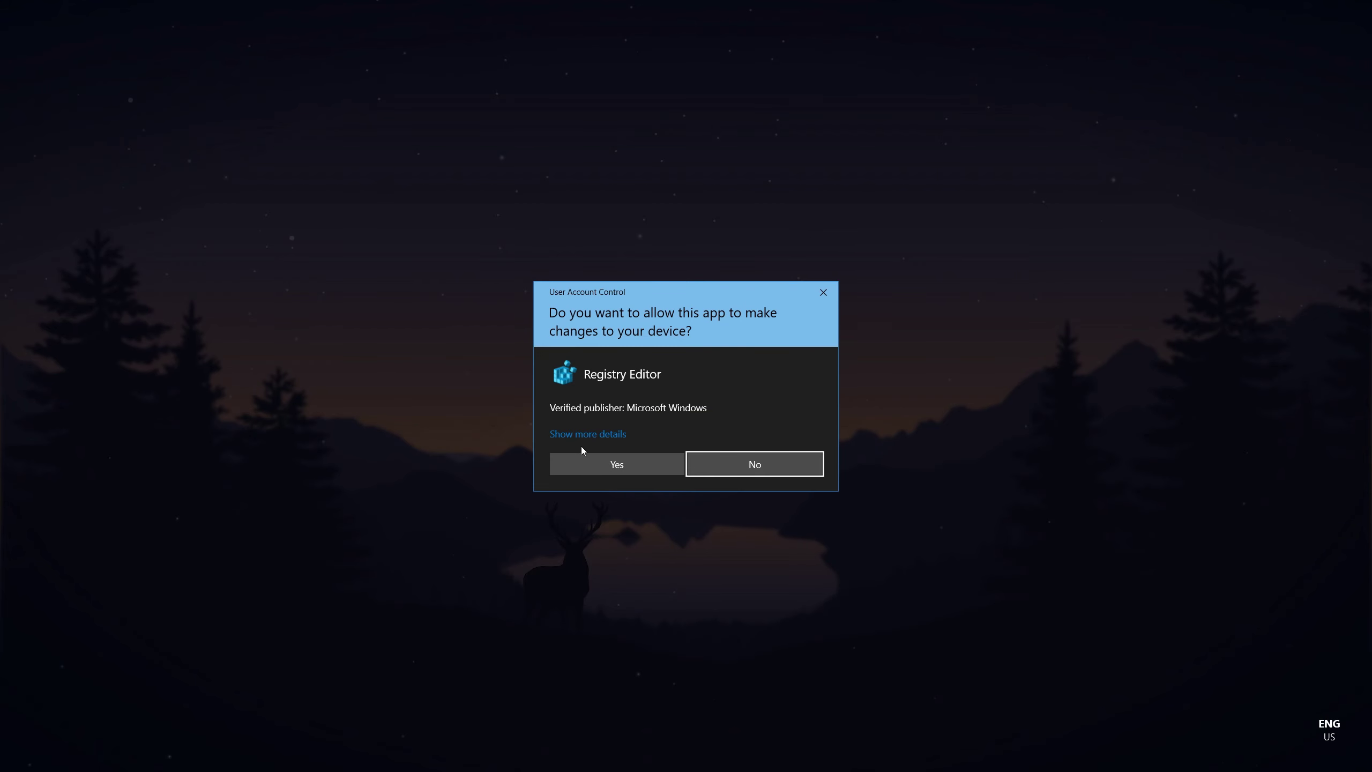
left_click(592, 459)
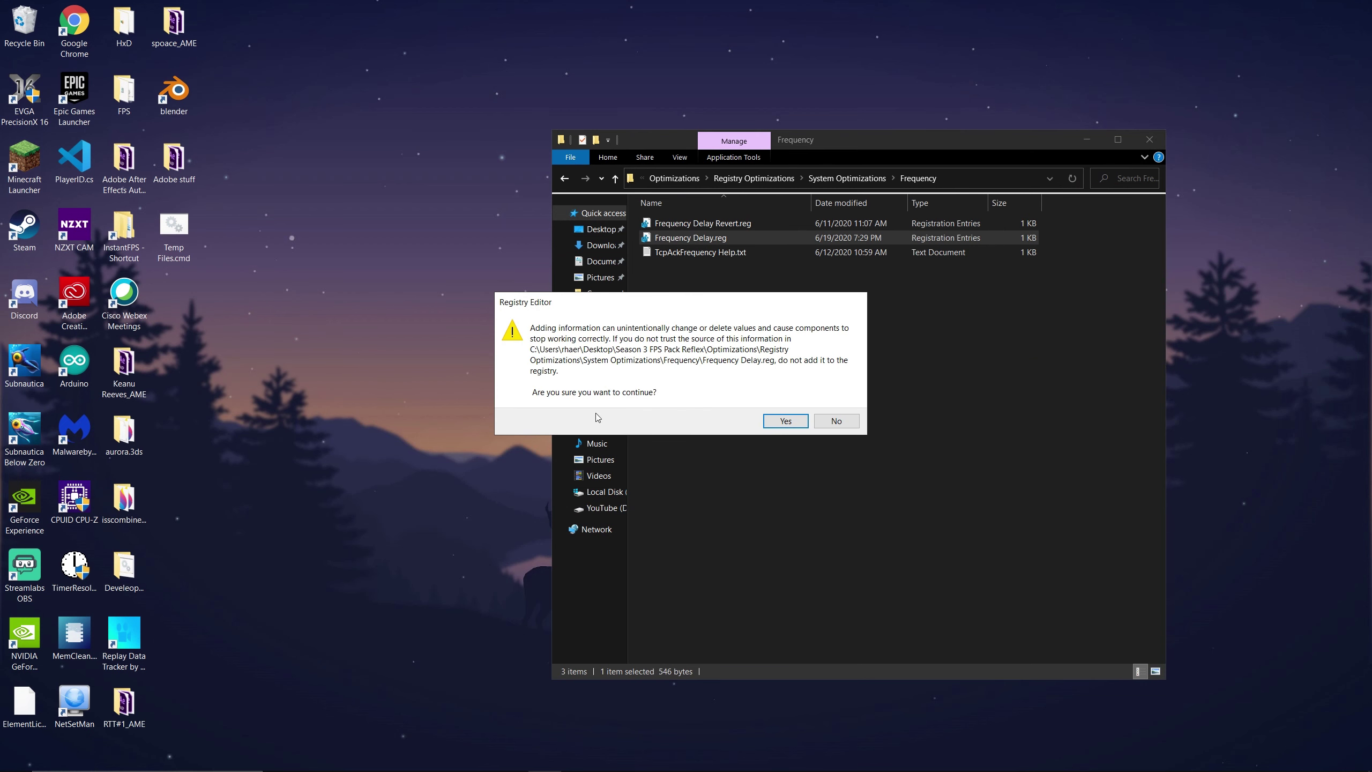
left_click(781, 427)
left_click(838, 399)
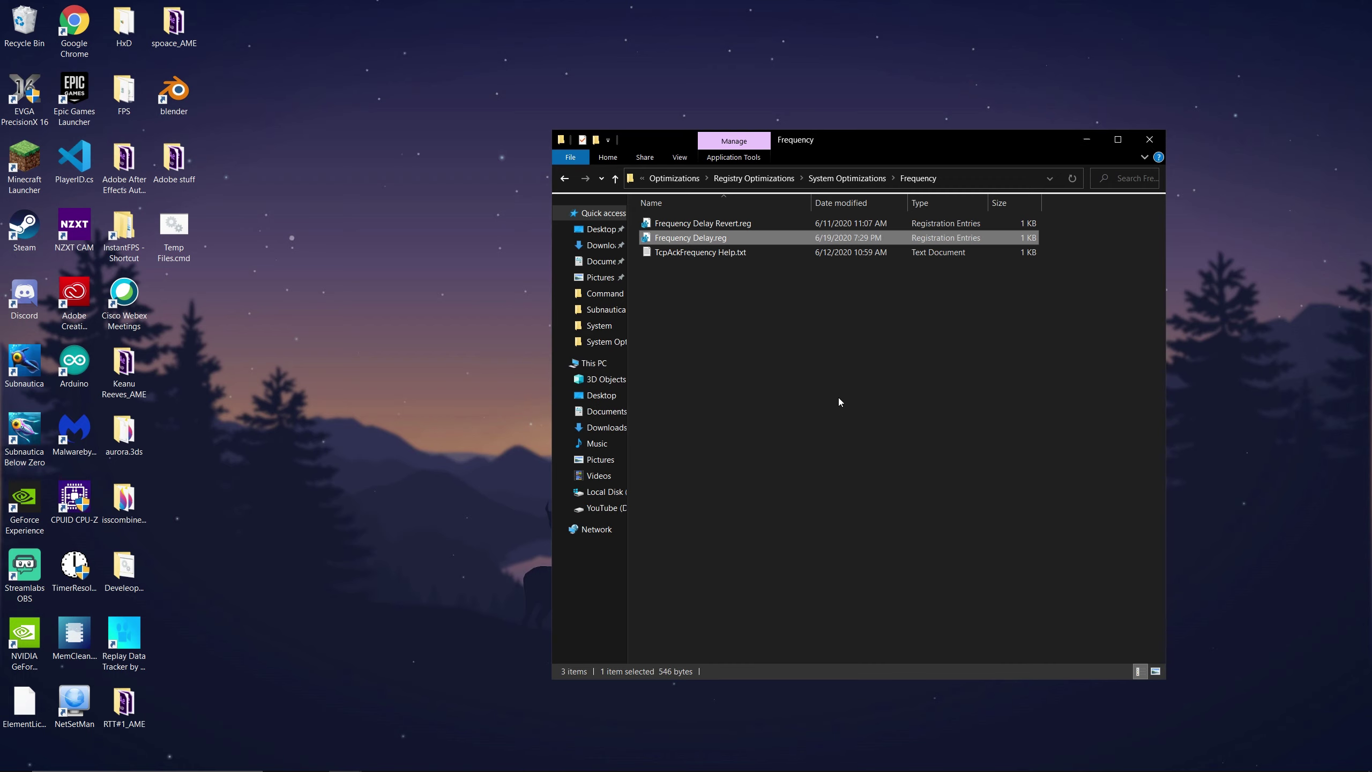
- Return to the System Optimizations folder and merge CPU Optimization.reg into the registry
key("BackSpace")
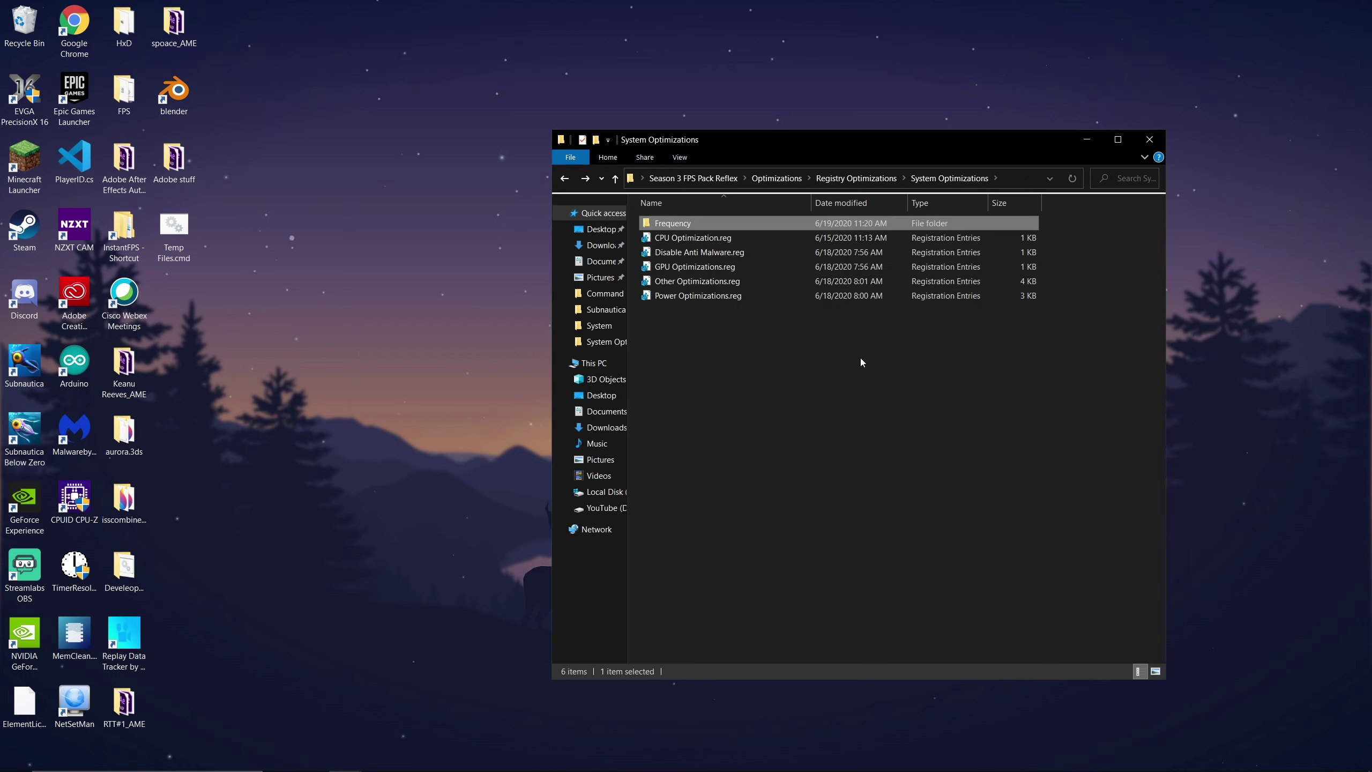
double_click(891, 238)
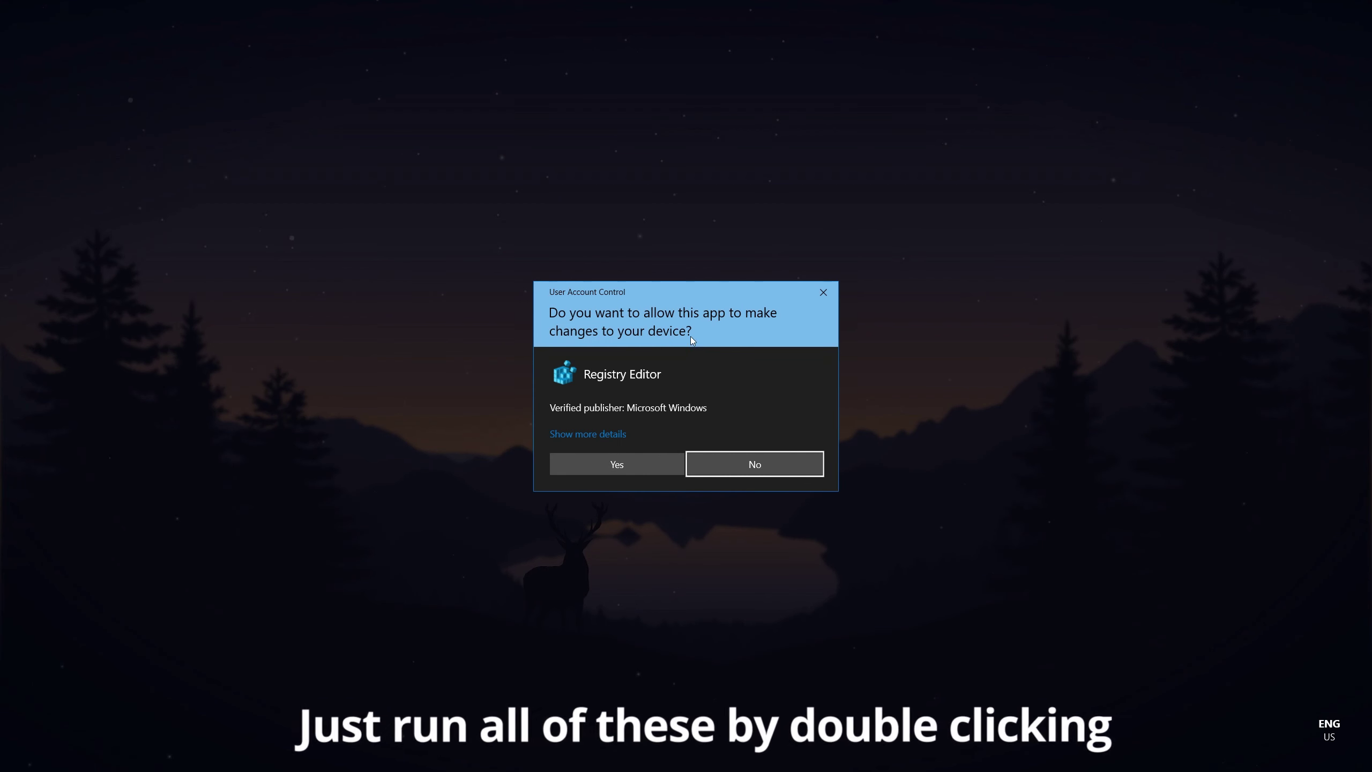
left_click(629, 460)
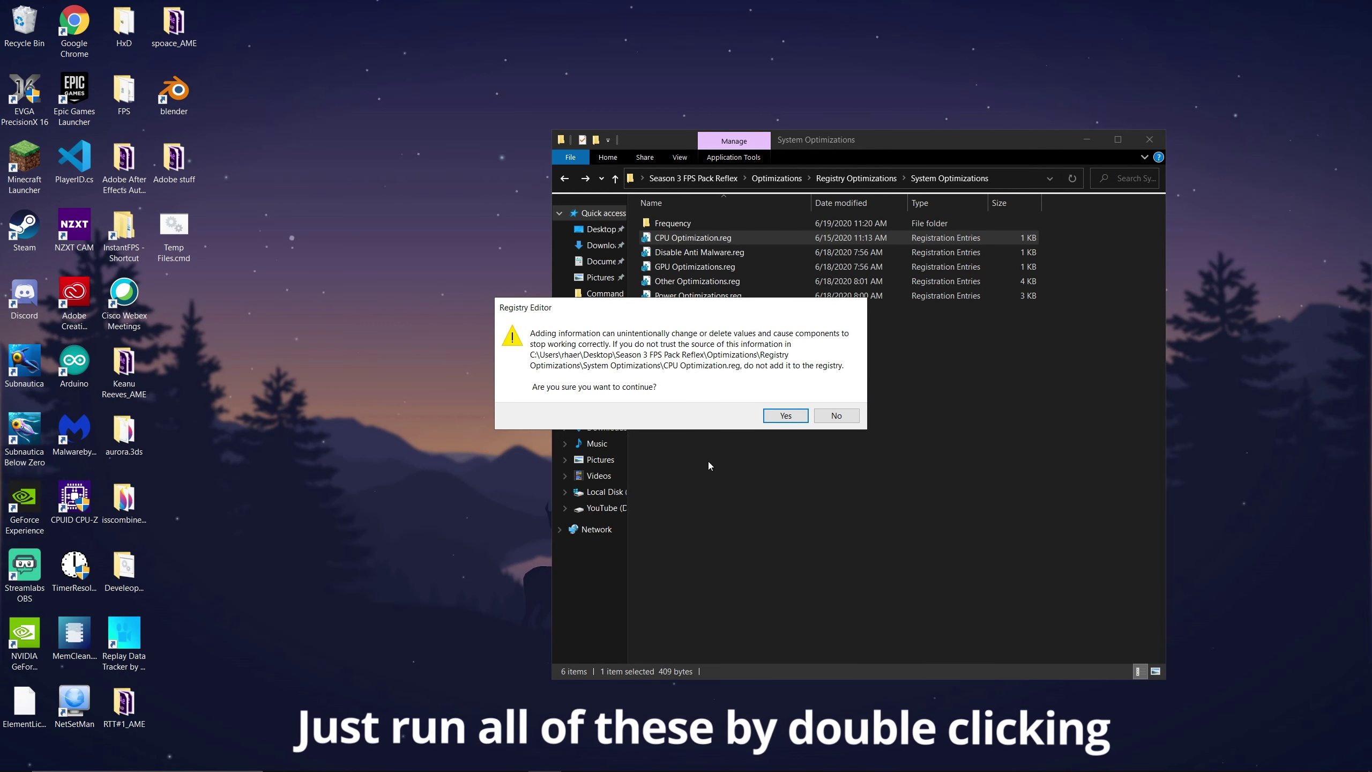
left_click(785, 416)
left_click(837, 400)
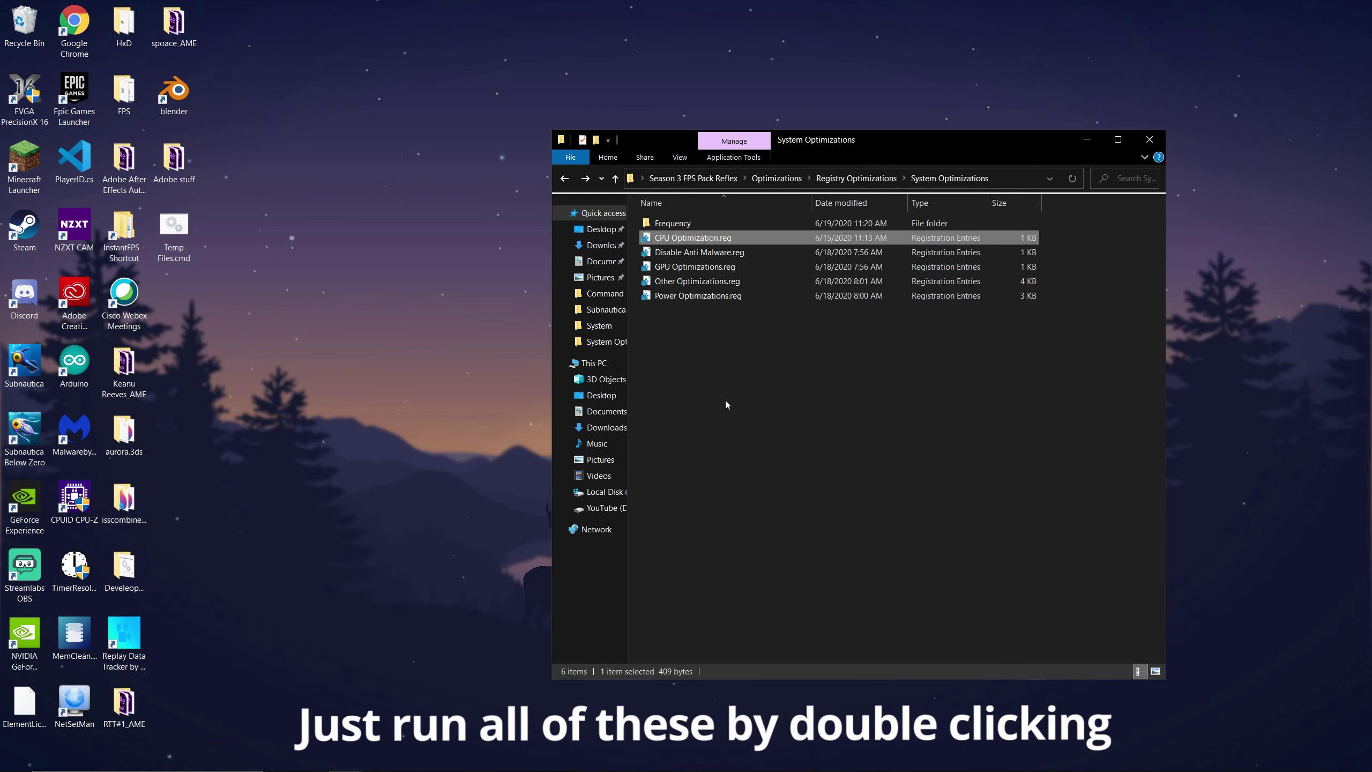
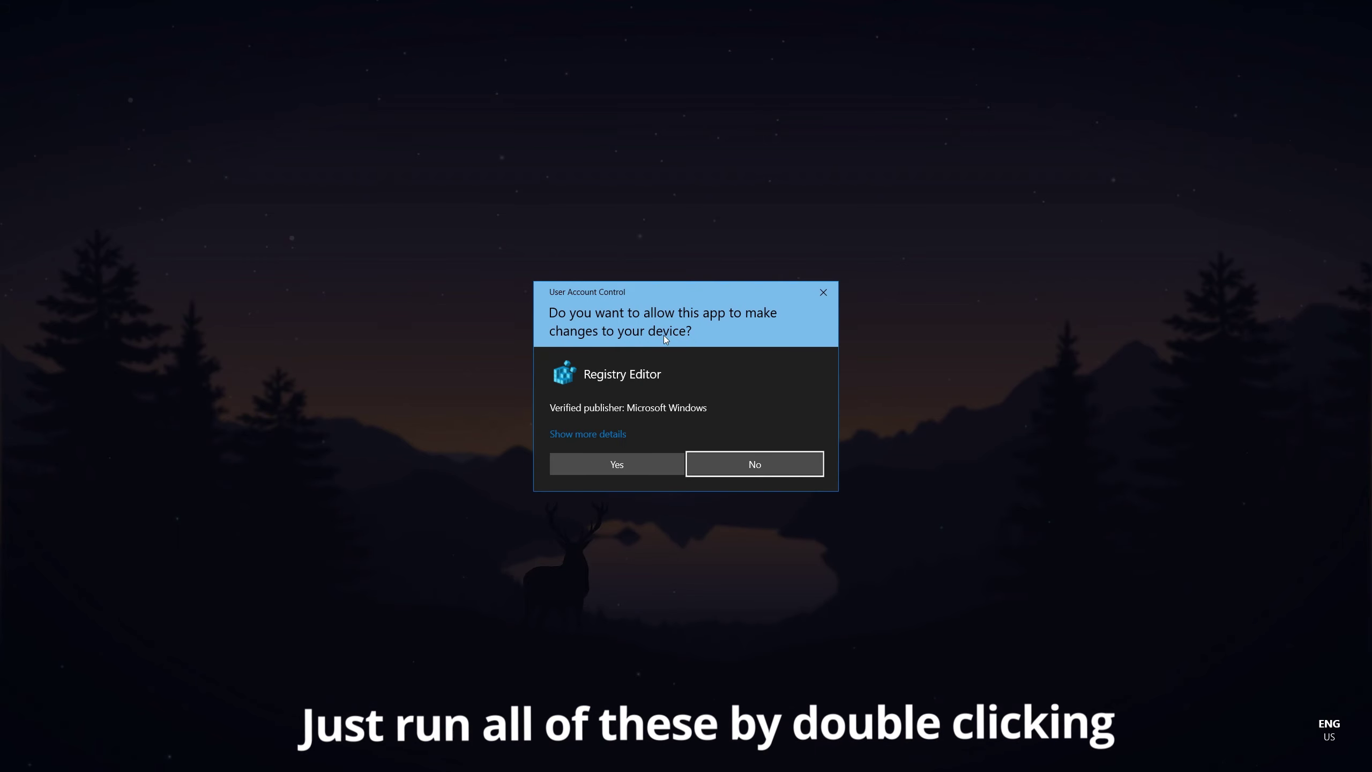
- Merge Disable Anti Malware.reg and GPU Optimizations.reg into the registry, allowing Registry Editor to make changes
left_click(625, 458)
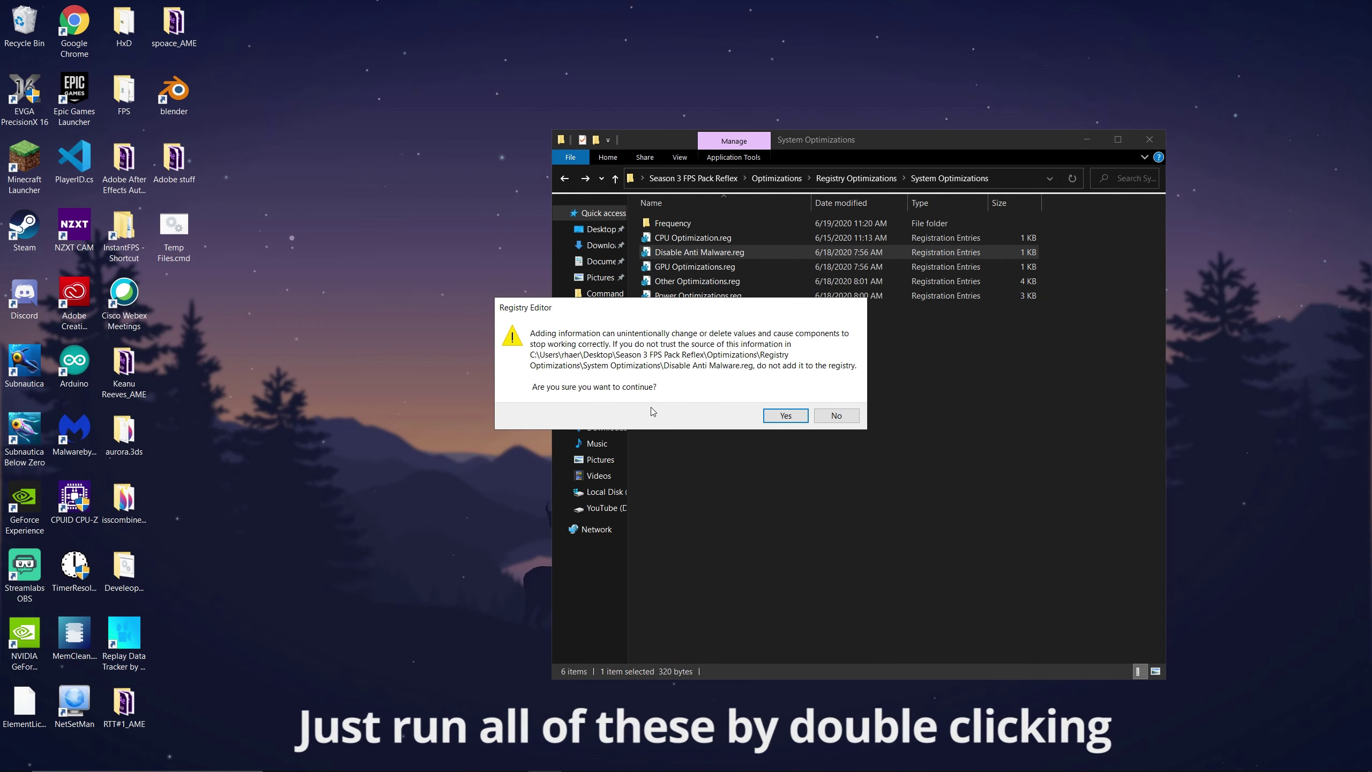
left_click(790, 417)
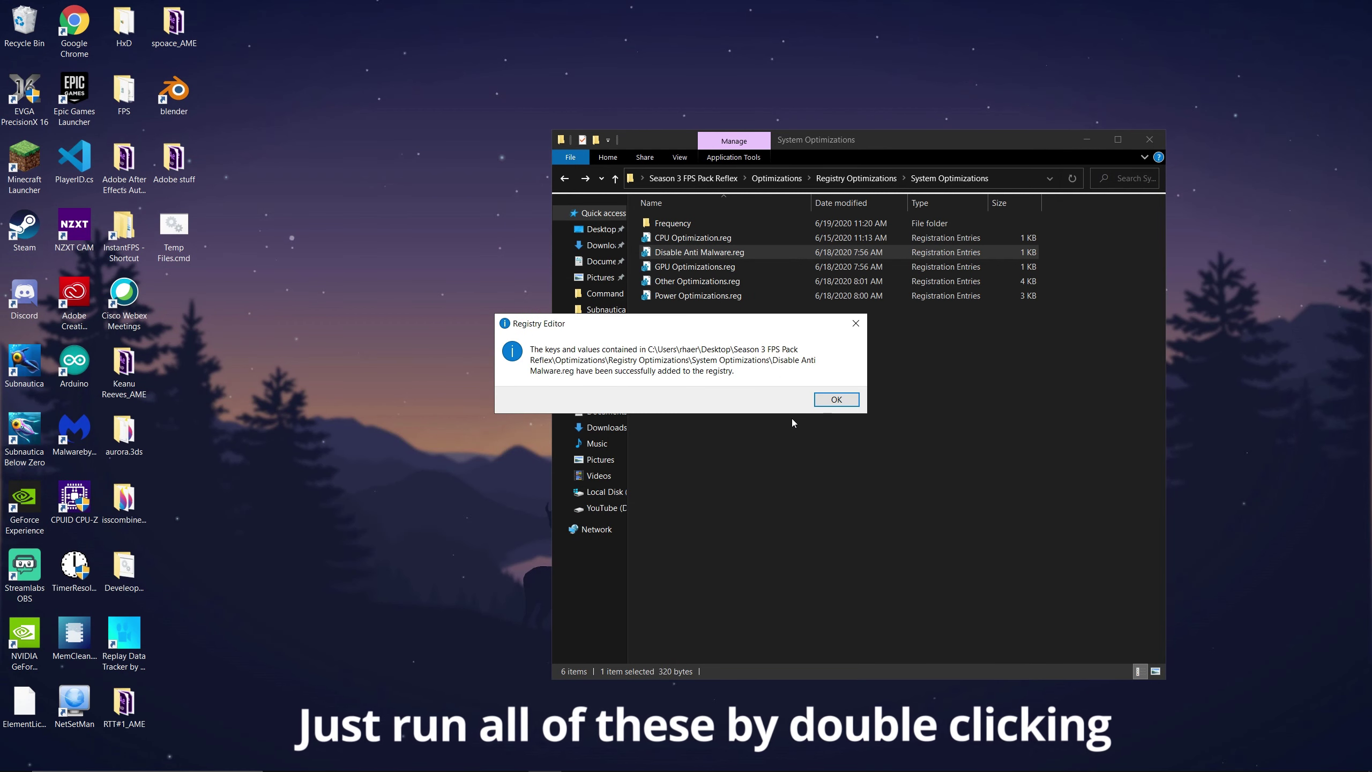
left_click(836, 400)
double_click(791, 267)
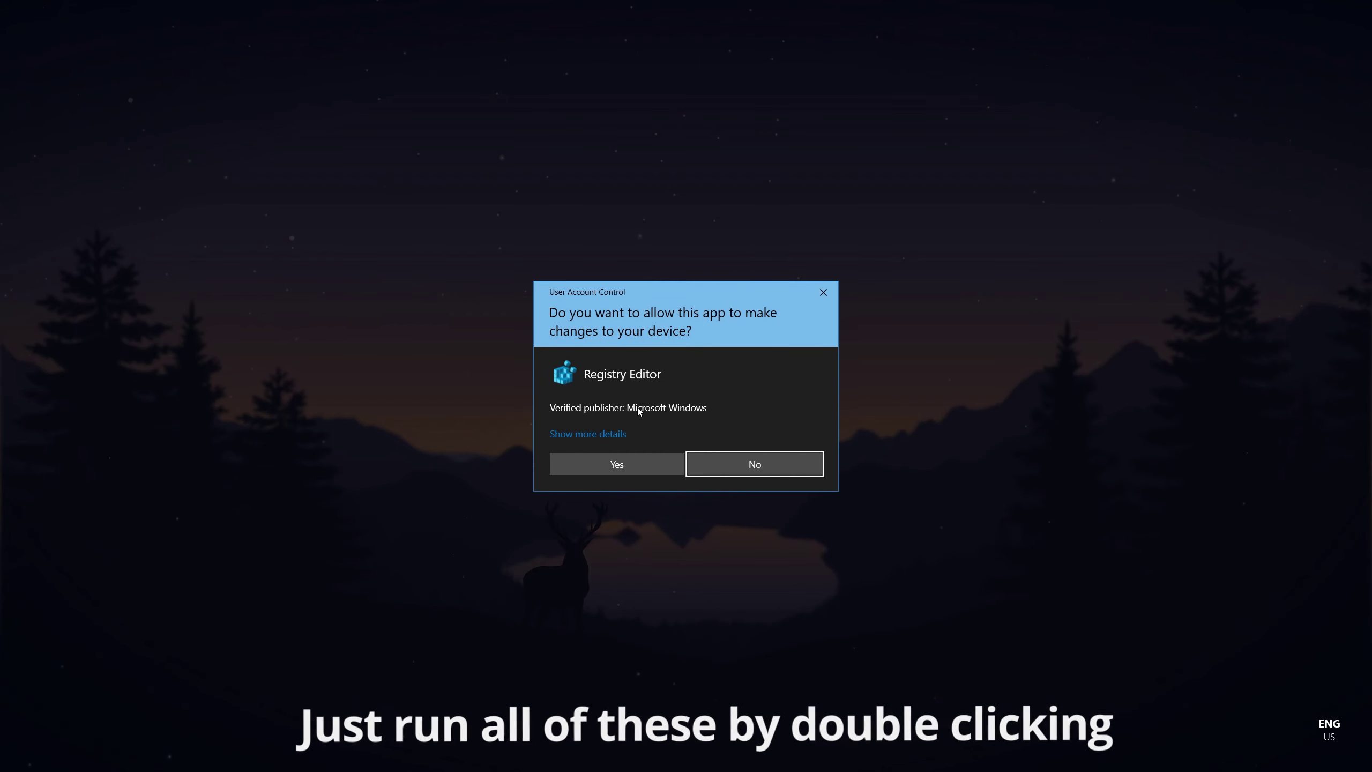
left_click(627, 463)
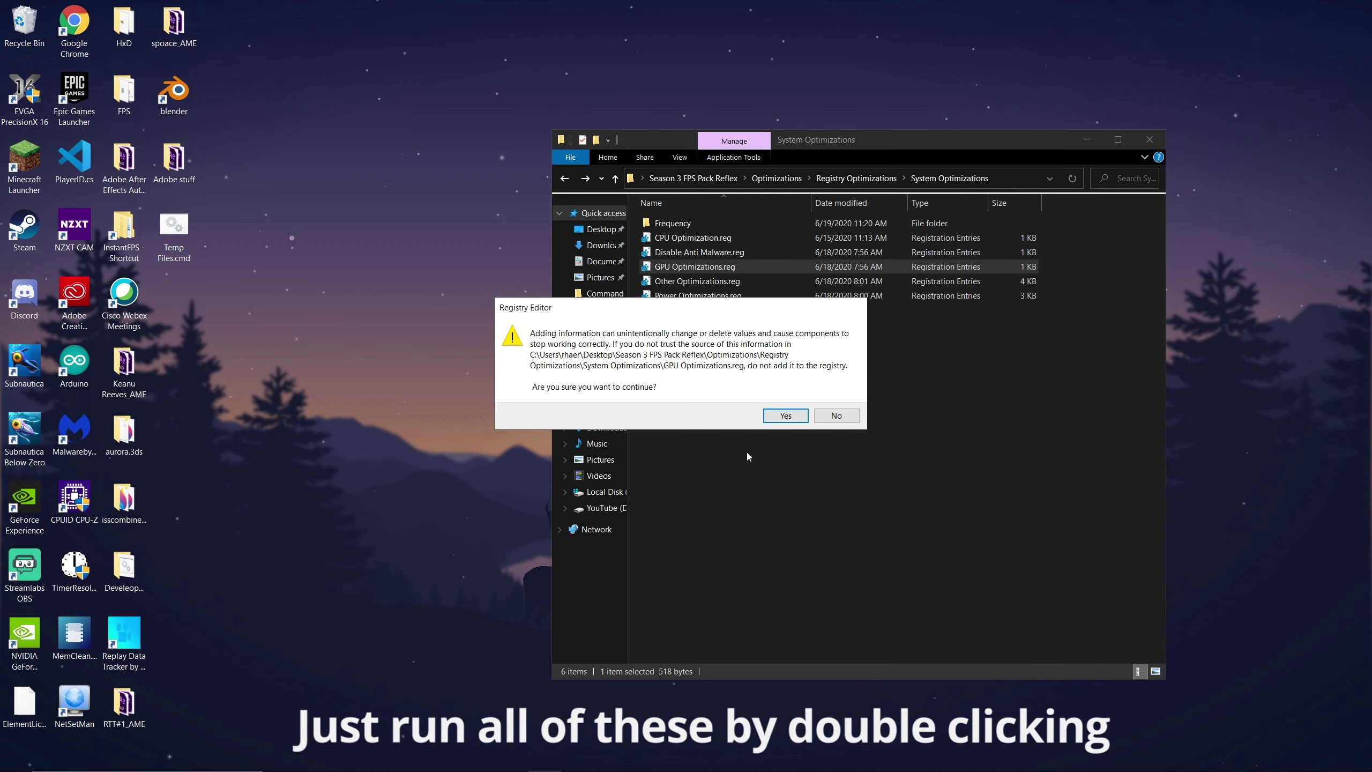
left_click(794, 415)
left_click(837, 401)
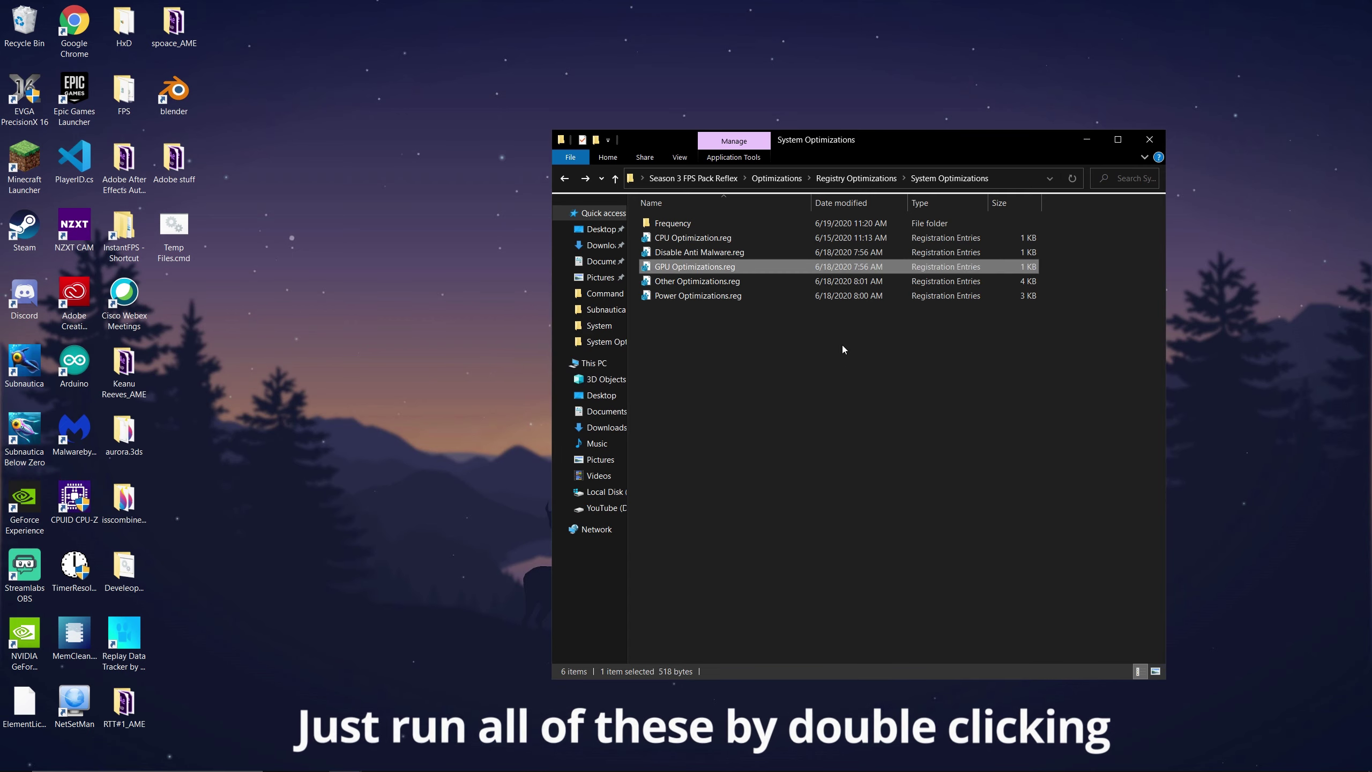
- Merge Other Optimizations.reg and Power Optimizations.reg into the registry, allowing Registry Editor to make changes
double_click(738, 281)
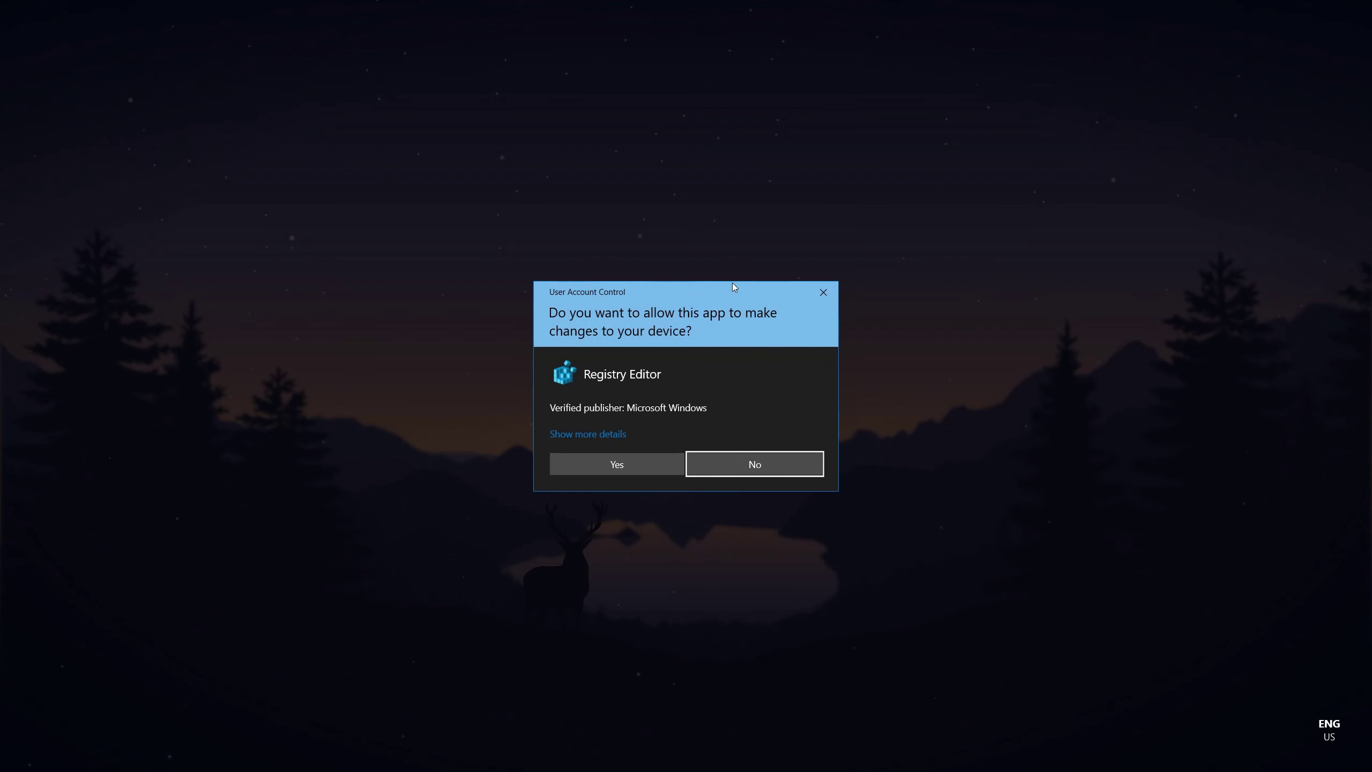
left_click(594, 456)
left_click(777, 415)
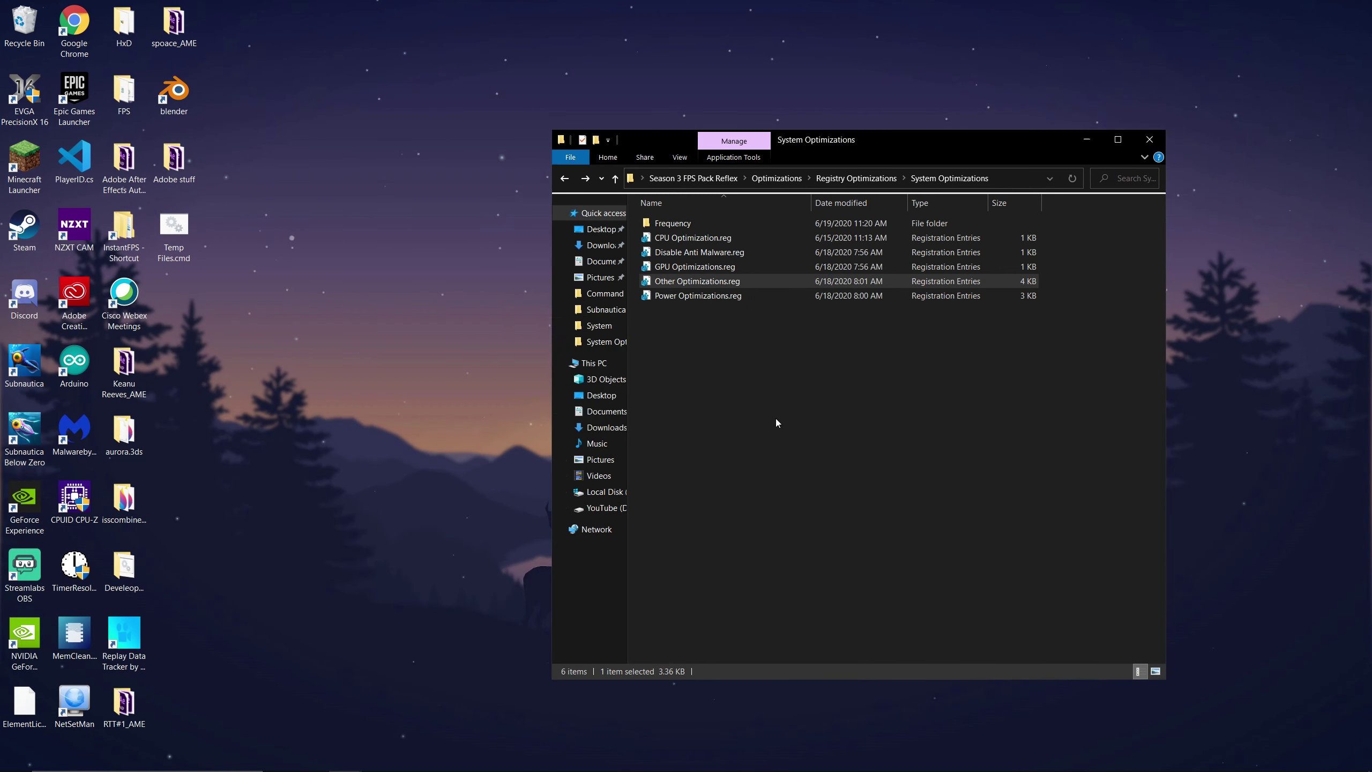
left_click(841, 400)
double_click(781, 296)
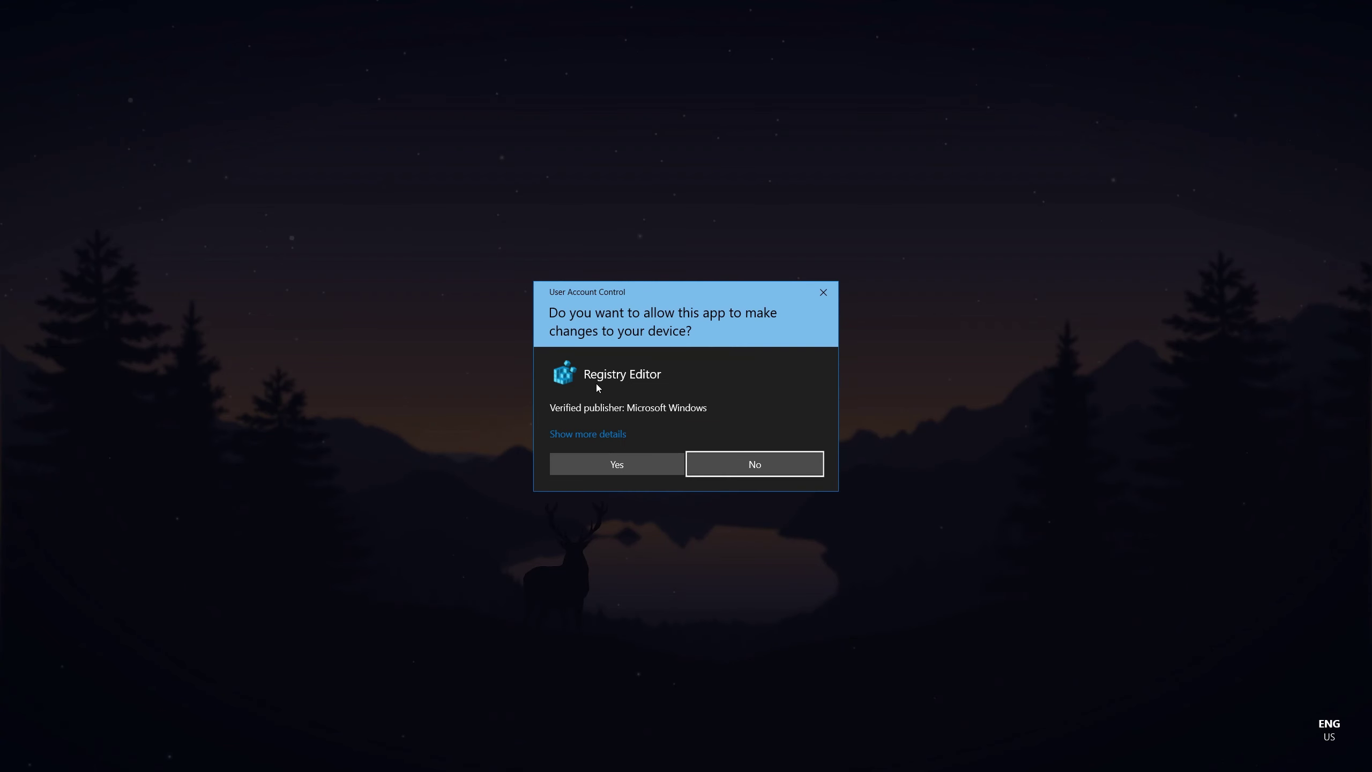
left_click(598, 458)
left_click(784, 415)
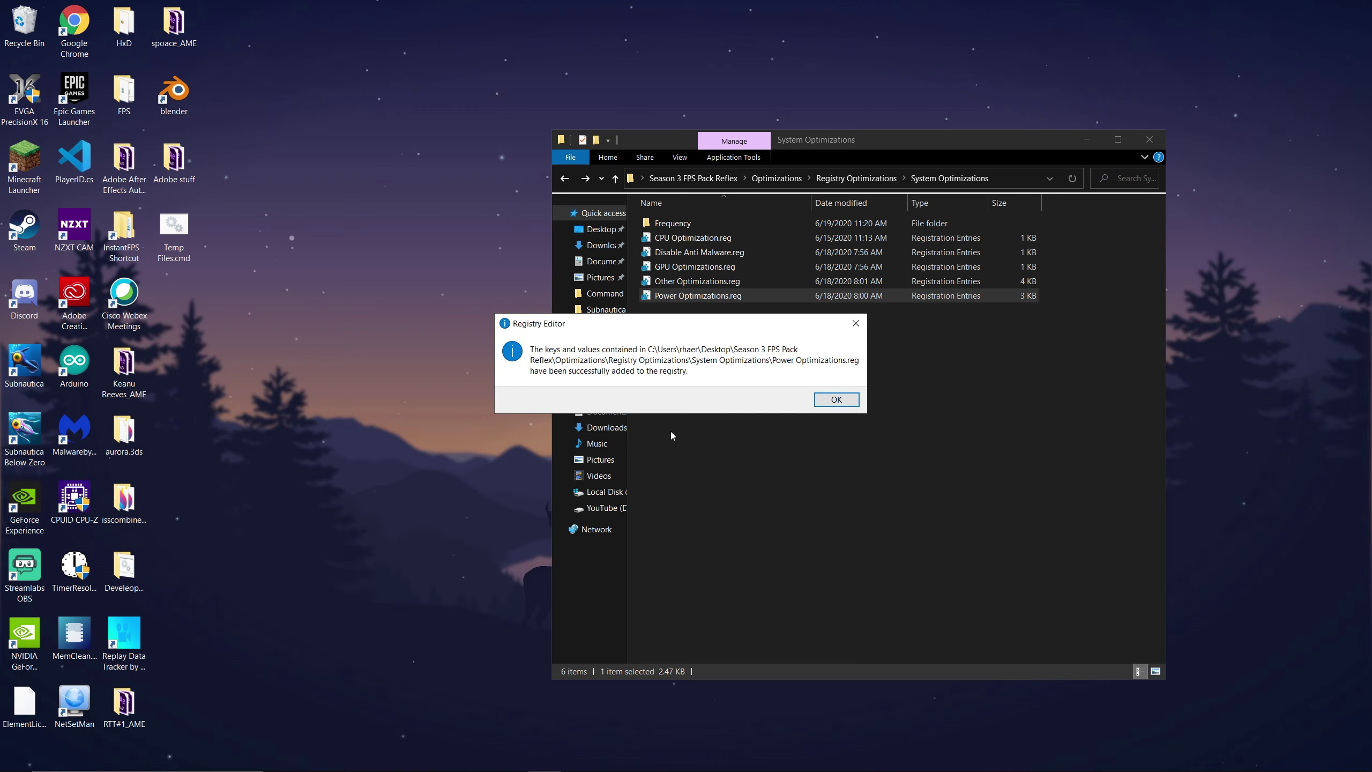
left_click(837, 401)
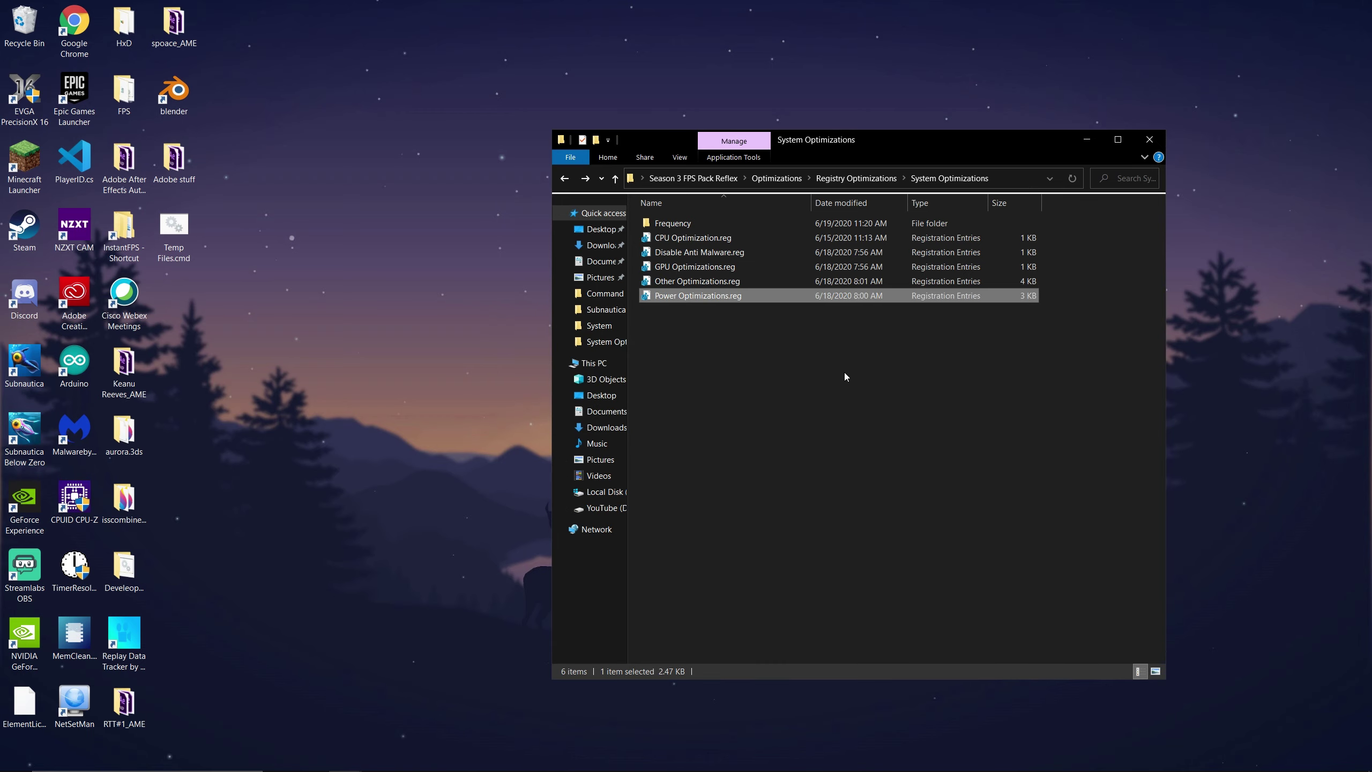
- Go back up to the Season 3 FPS Pack Reflex folder and close its window
key("alt+Up")
key("alt+Up")
key("alt+Up")
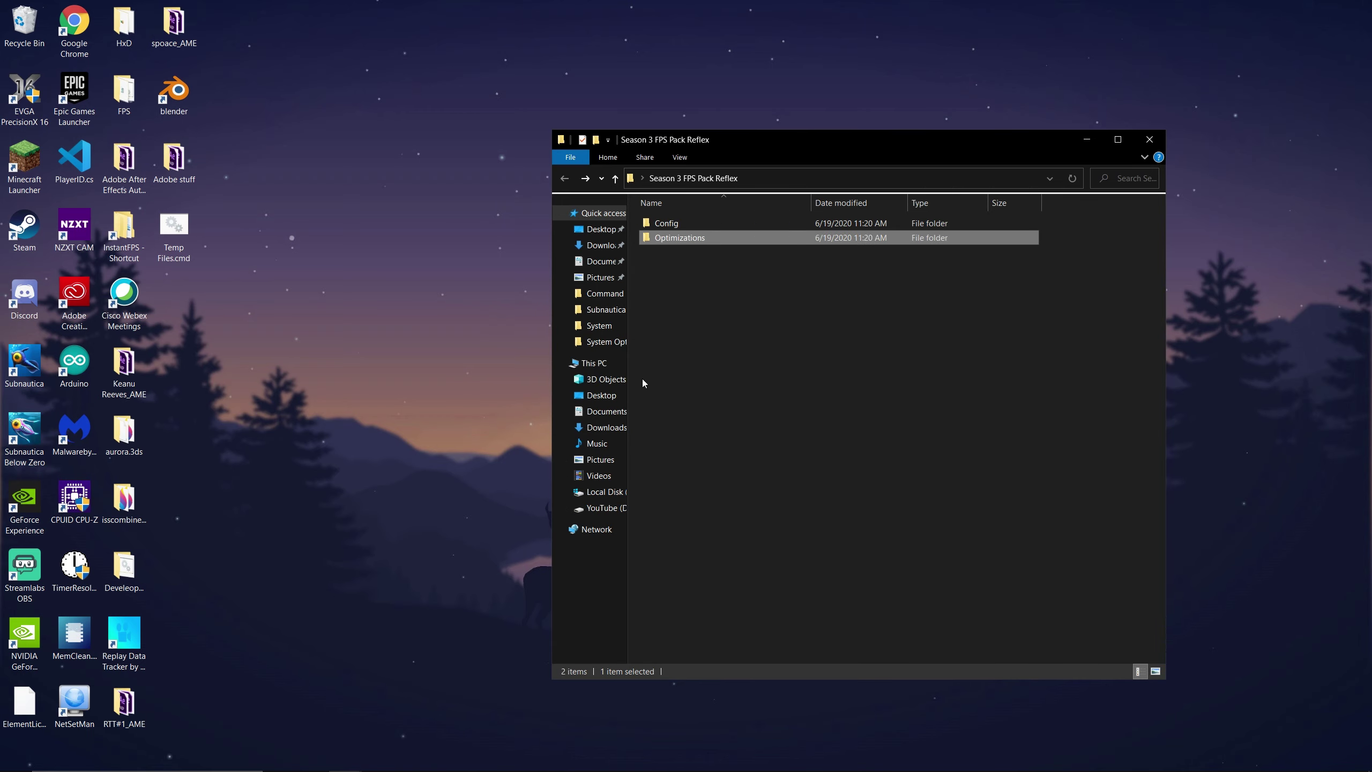
left_click(1149, 140)
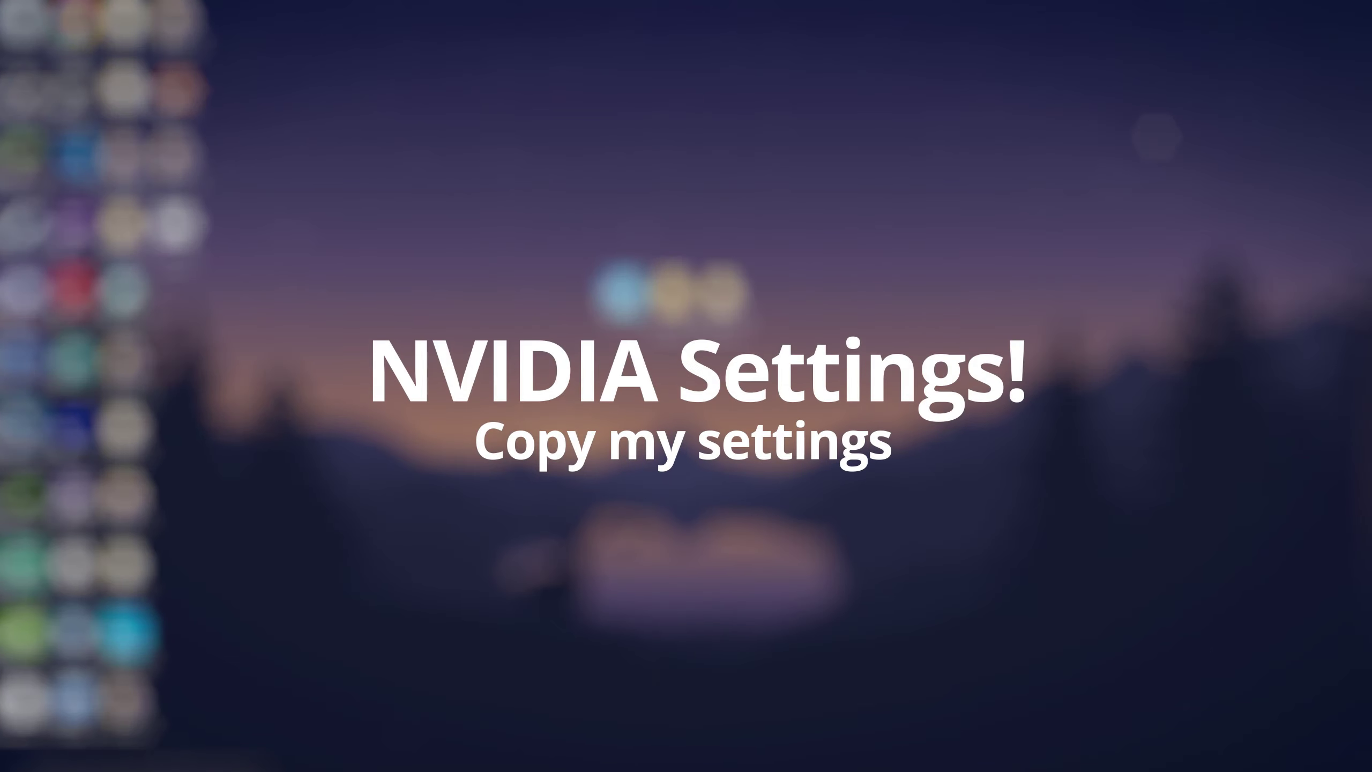
- Open GeForce Experience through Windows search and check for updates to the Game Ready Driver, expanding the driver's details
key("super+s")
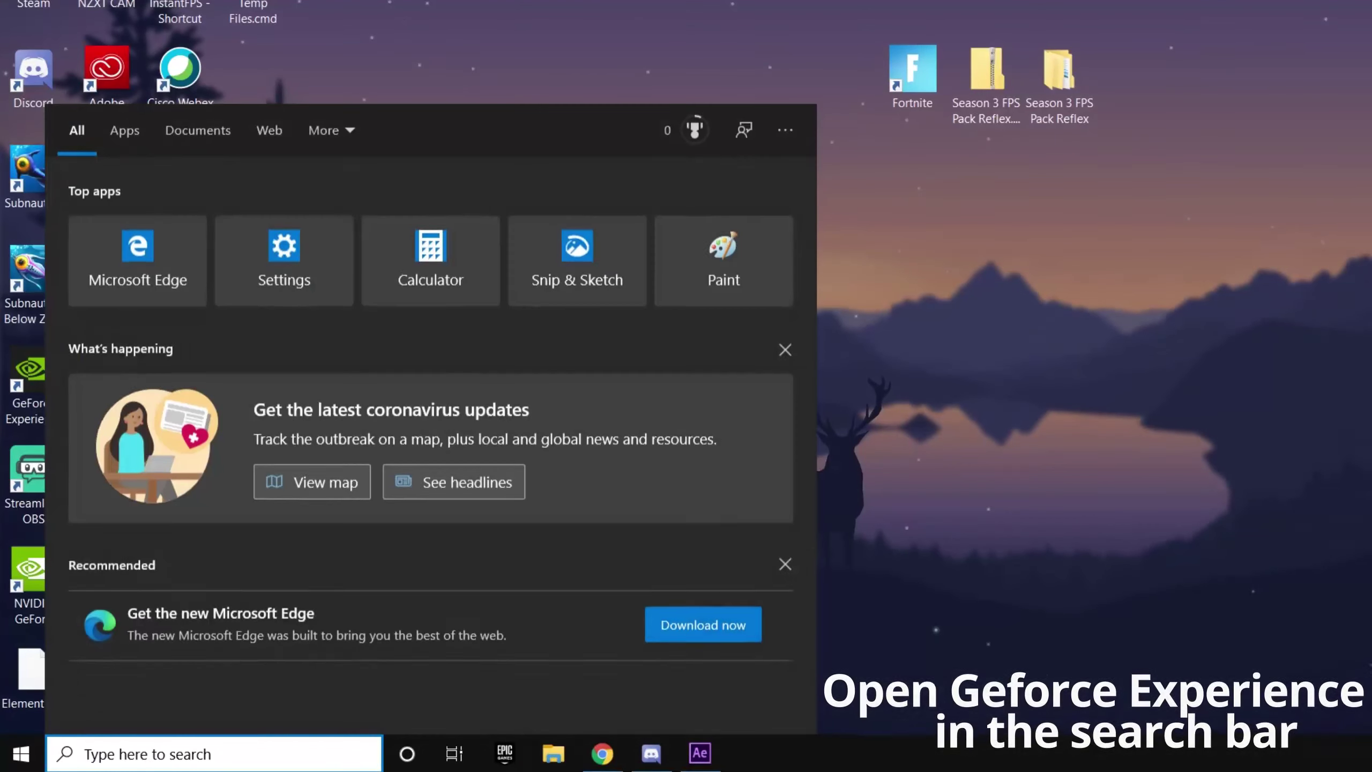
type("gef")
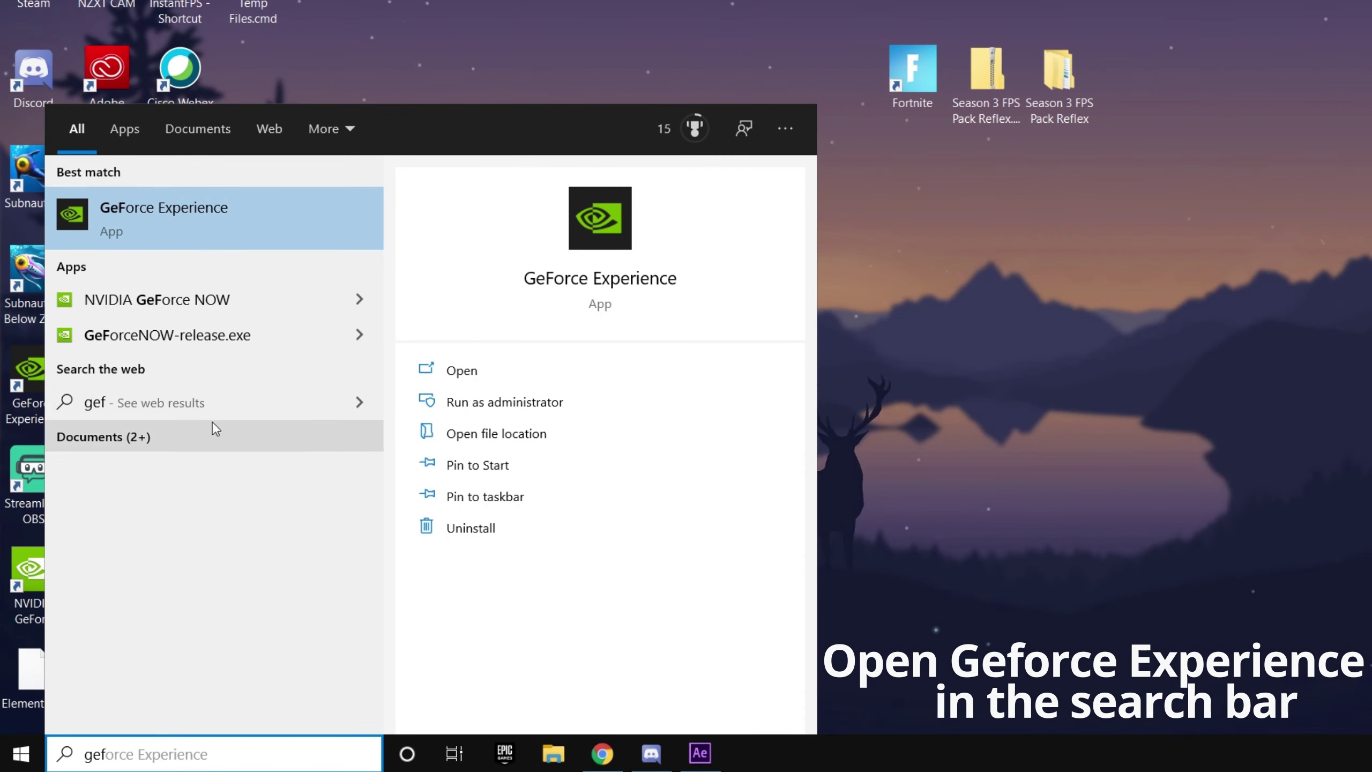
left_click(199, 233)
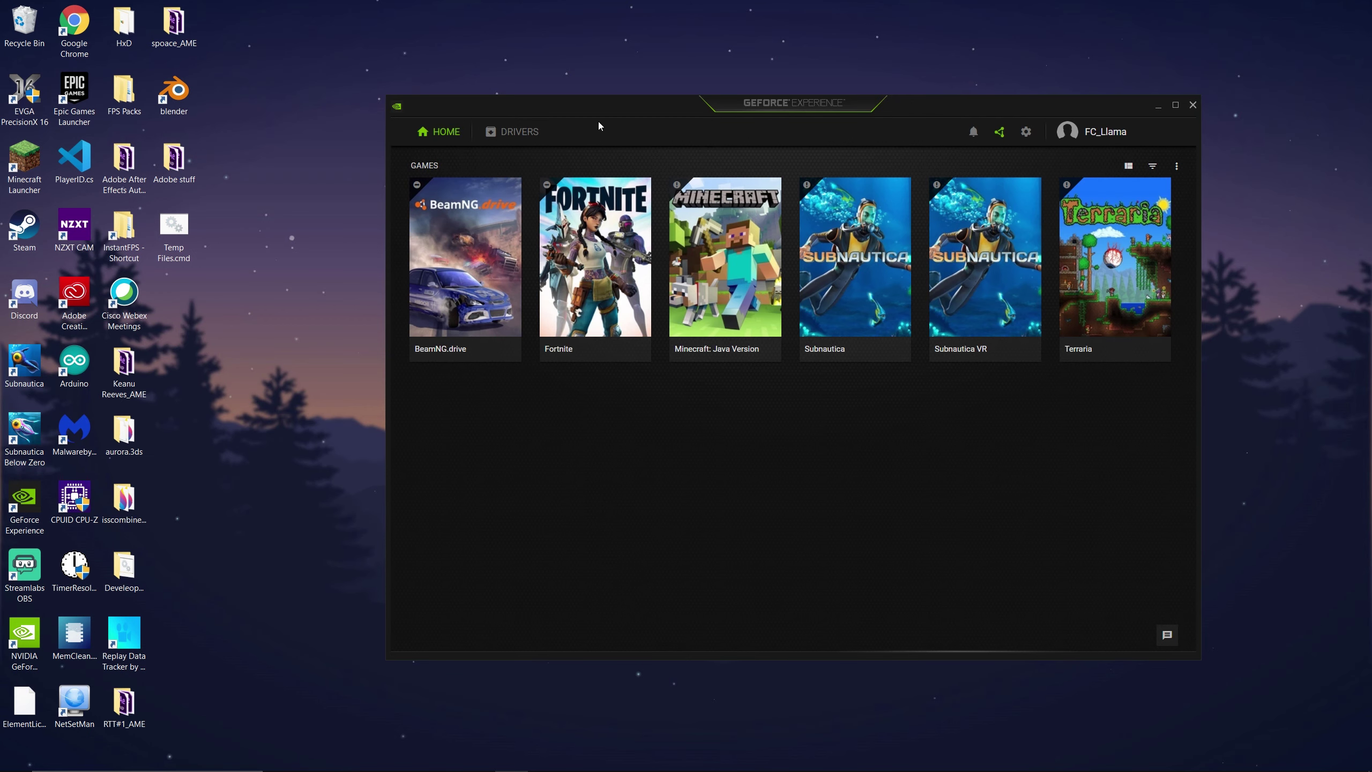
left_click(526, 134)
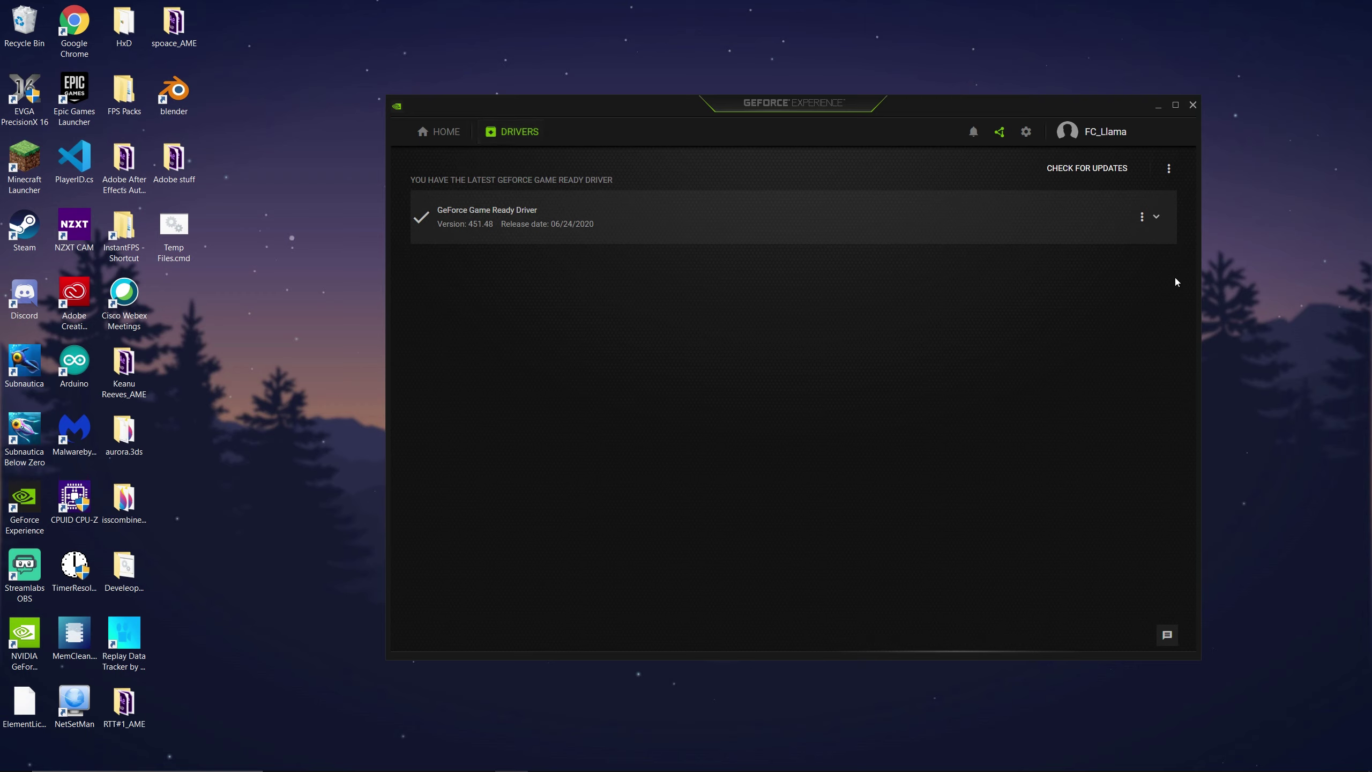
left_click(1157, 219)
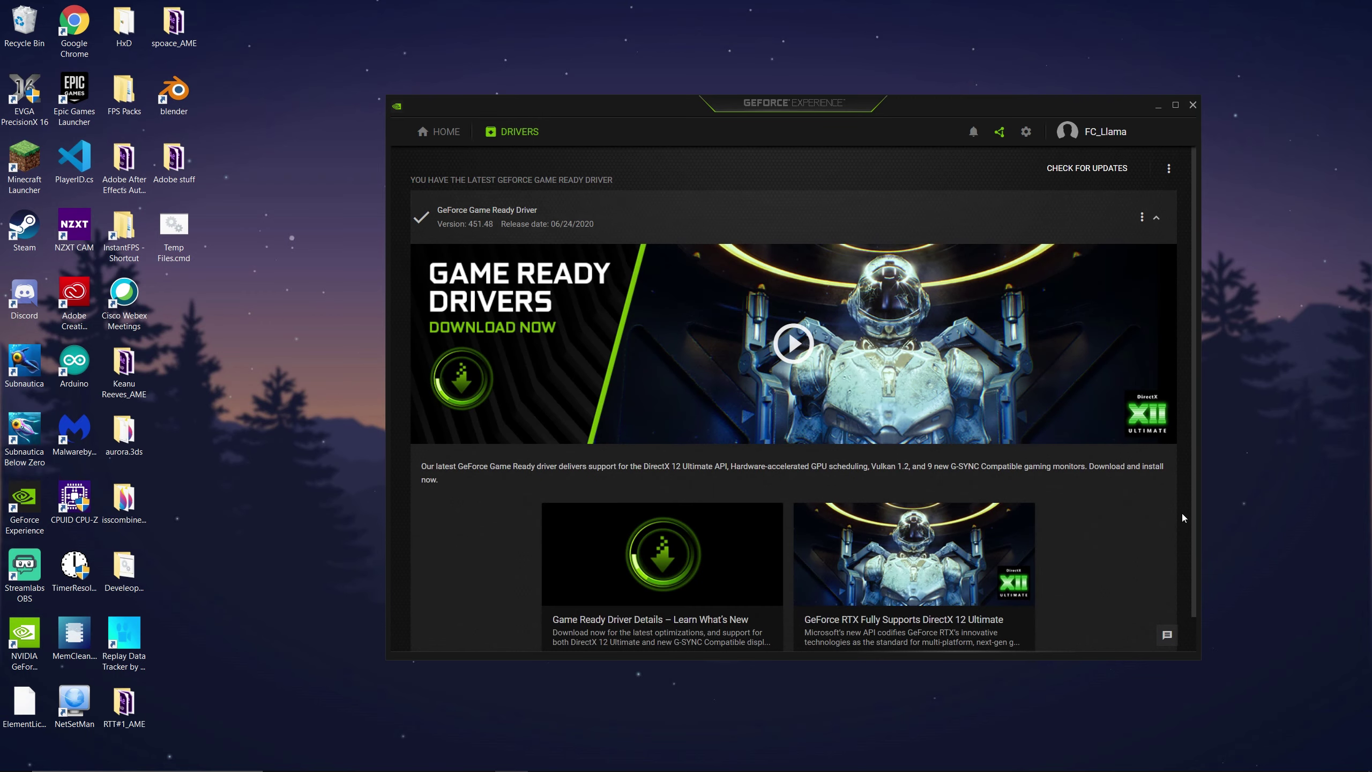
left_click(1068, 174)
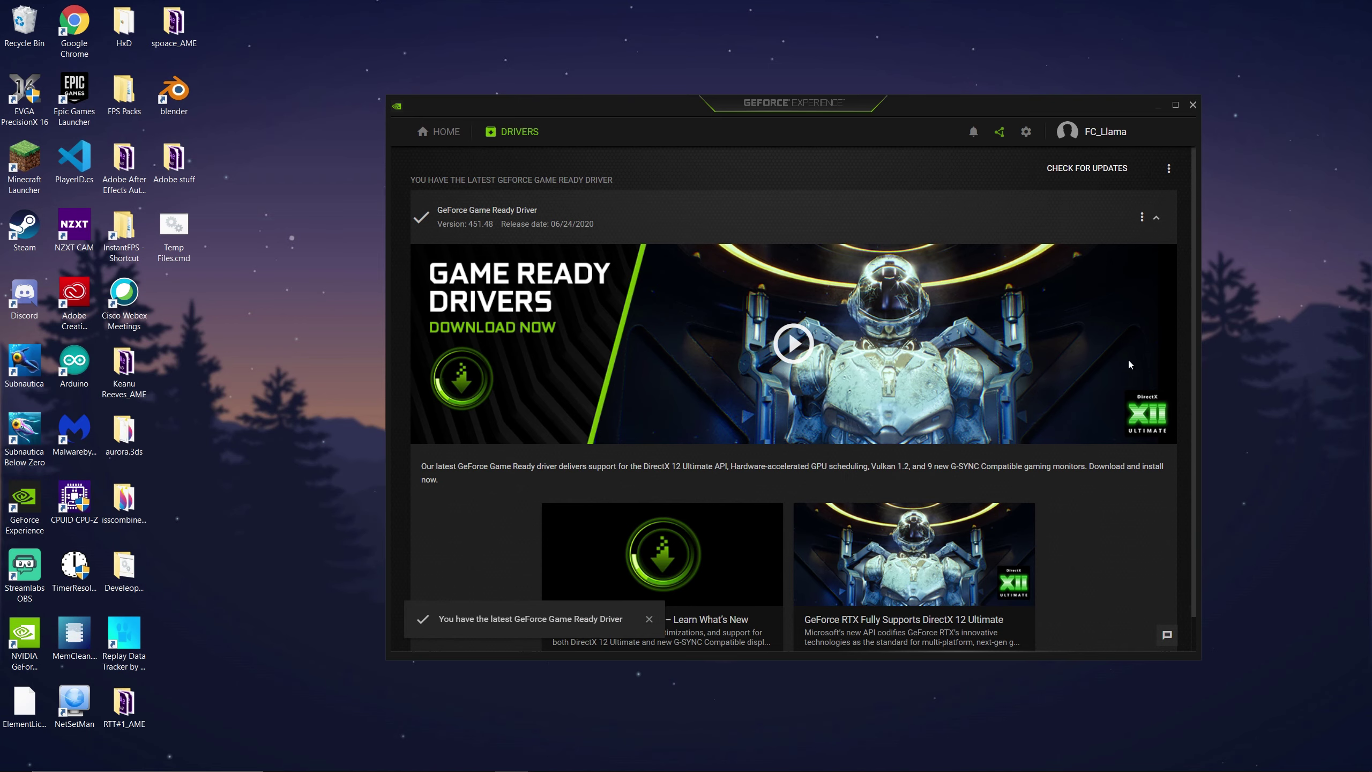
- Bring up the express and custom installation options for the current Game Ready Driver, and close GeForce Experience
left_click(1142, 217)
left_click(1141, 217)
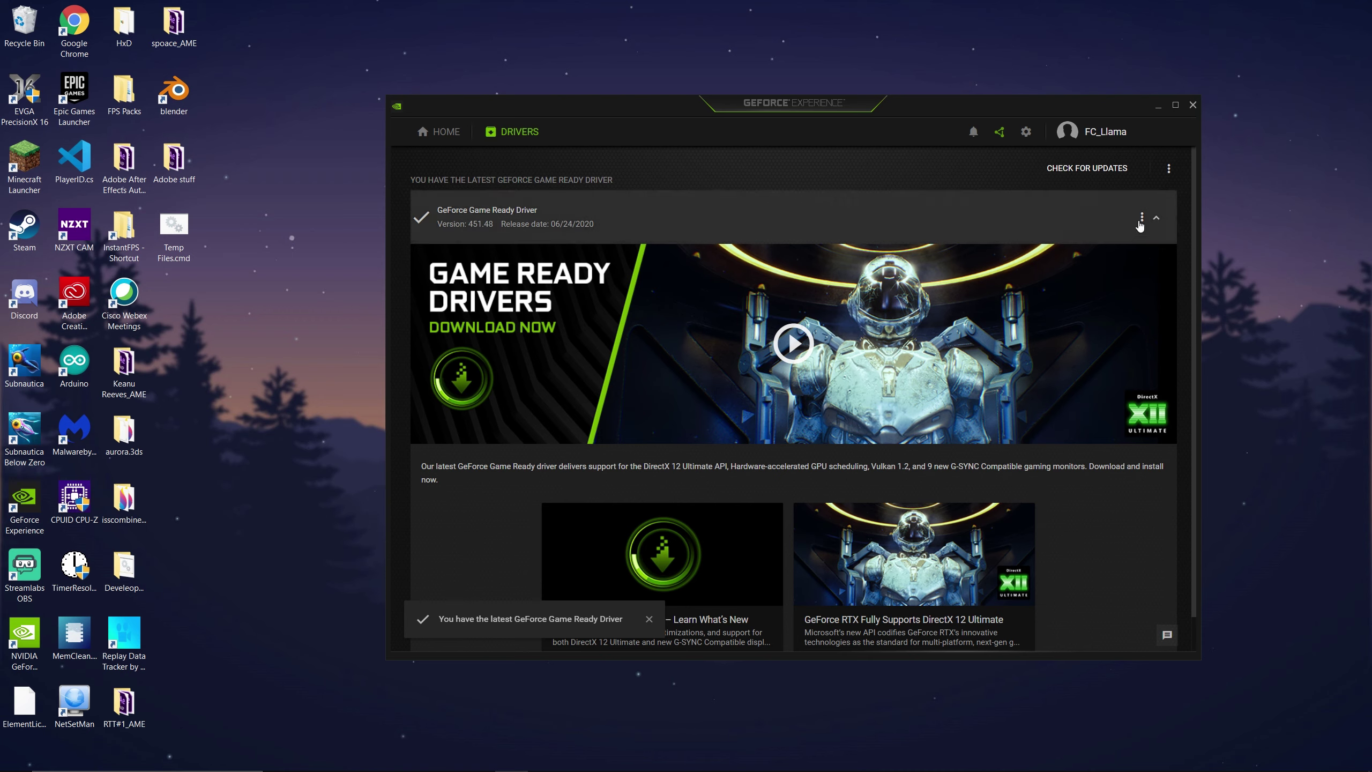
left_click(1142, 218)
left_click(1108, 242)
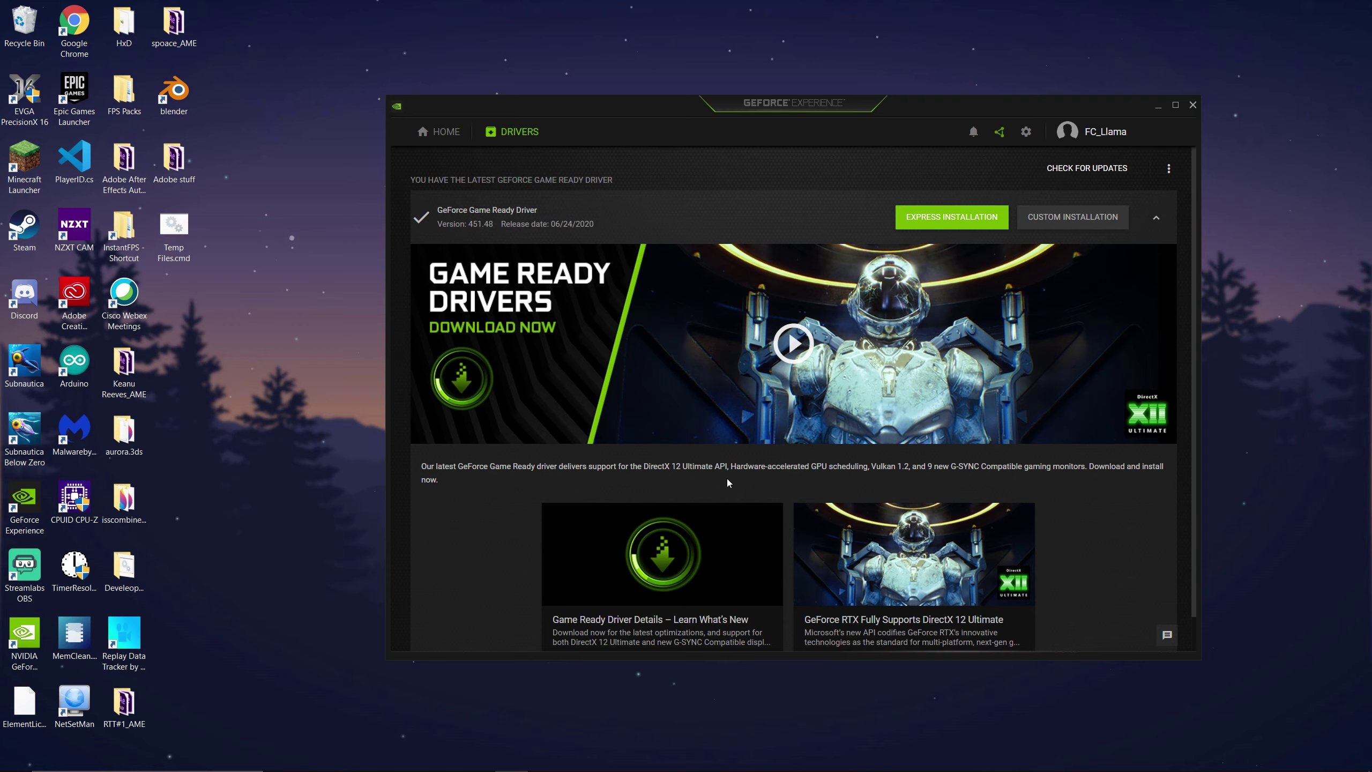
left_click(1193, 106)
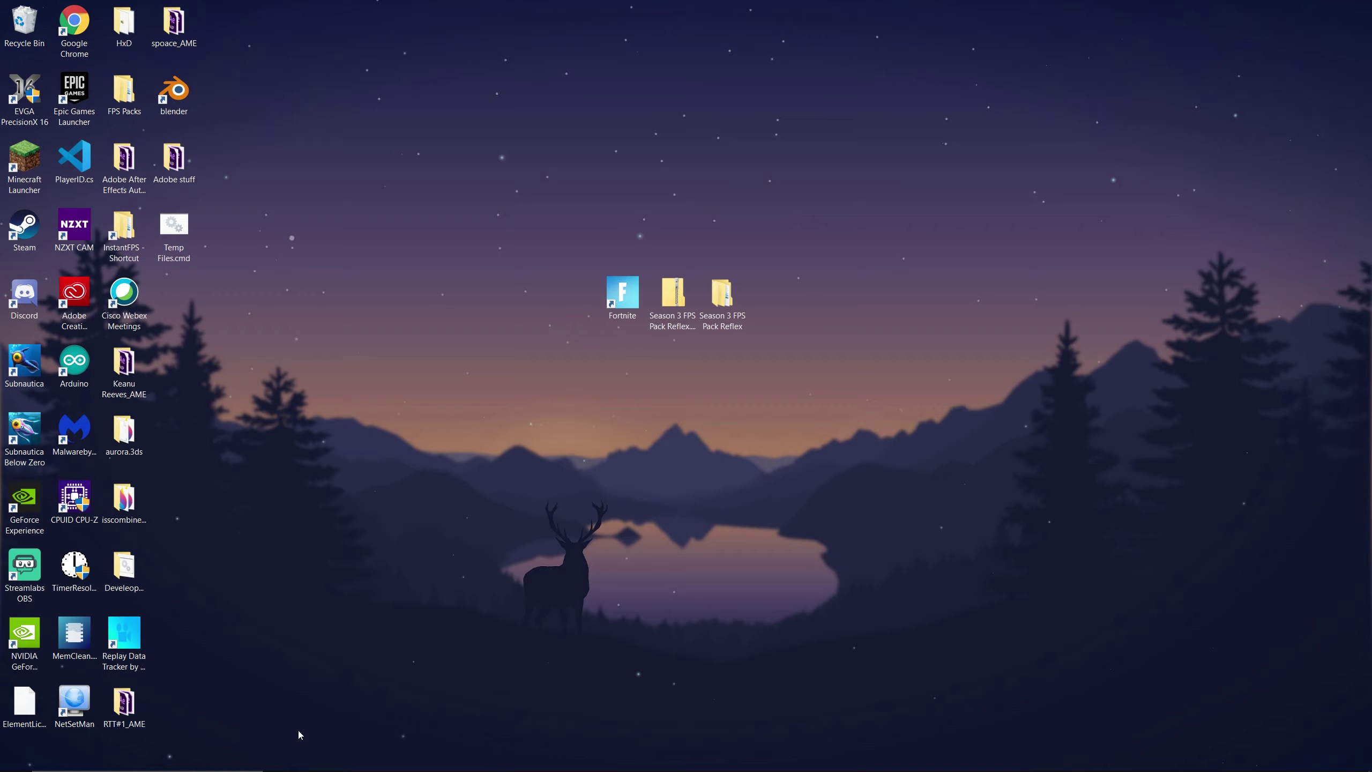
- Search Windows for nvidia and open NVIDIA Control Panel
left_click(161, 757)
type("nv")
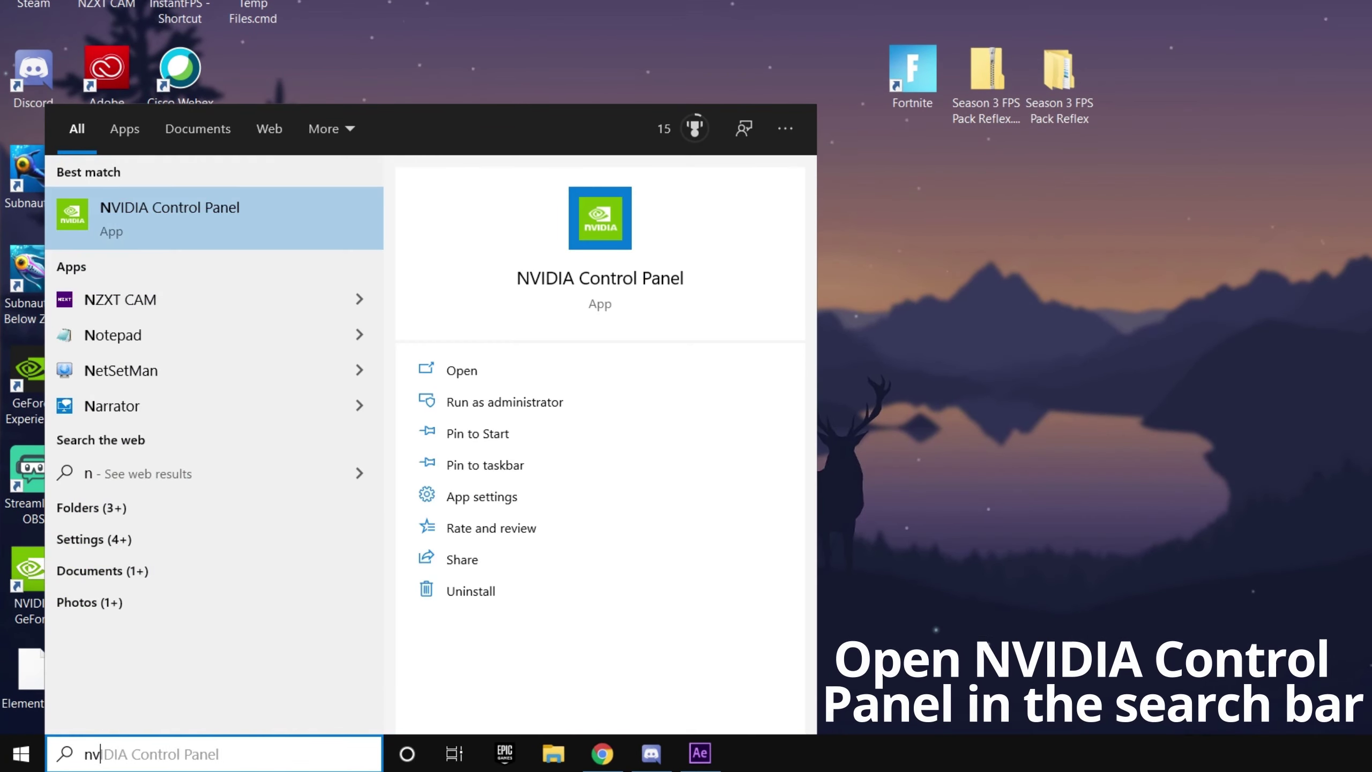
type("idia")
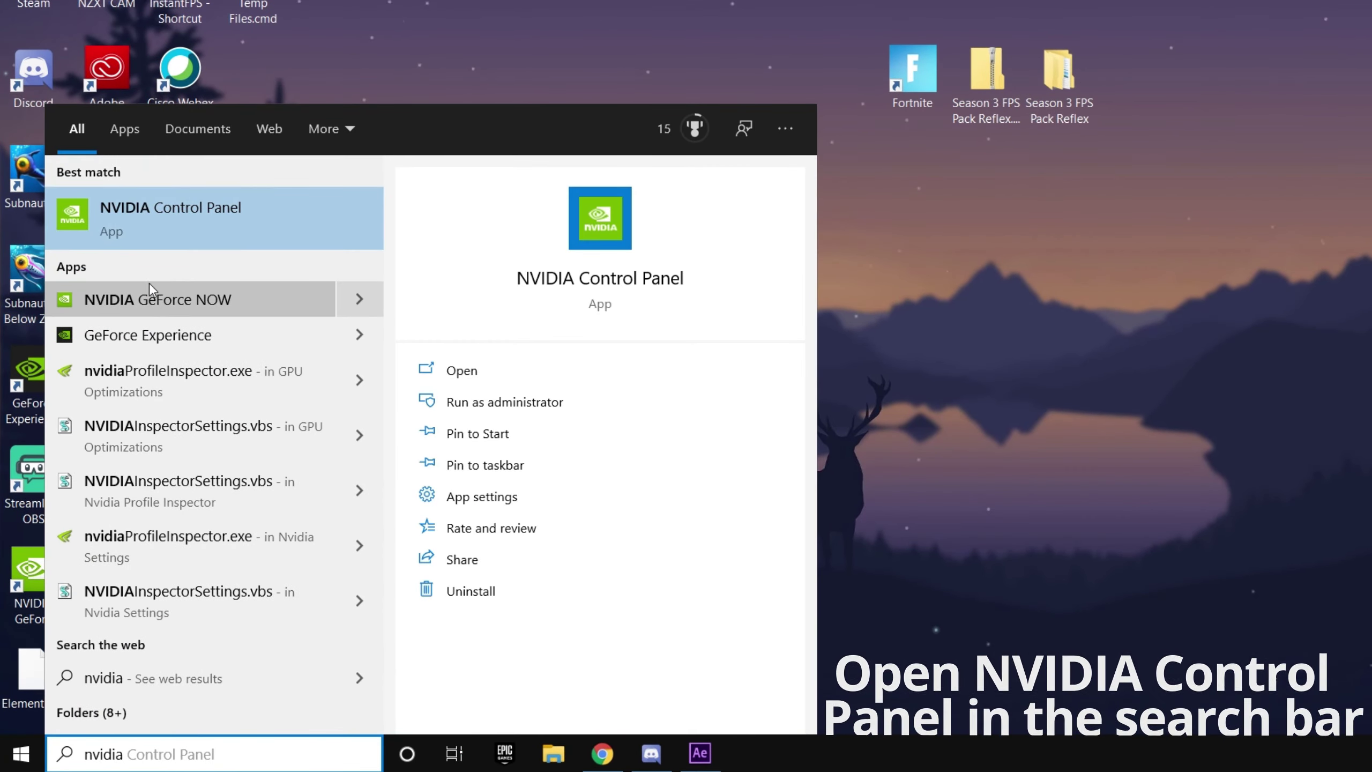
left_click(163, 216)
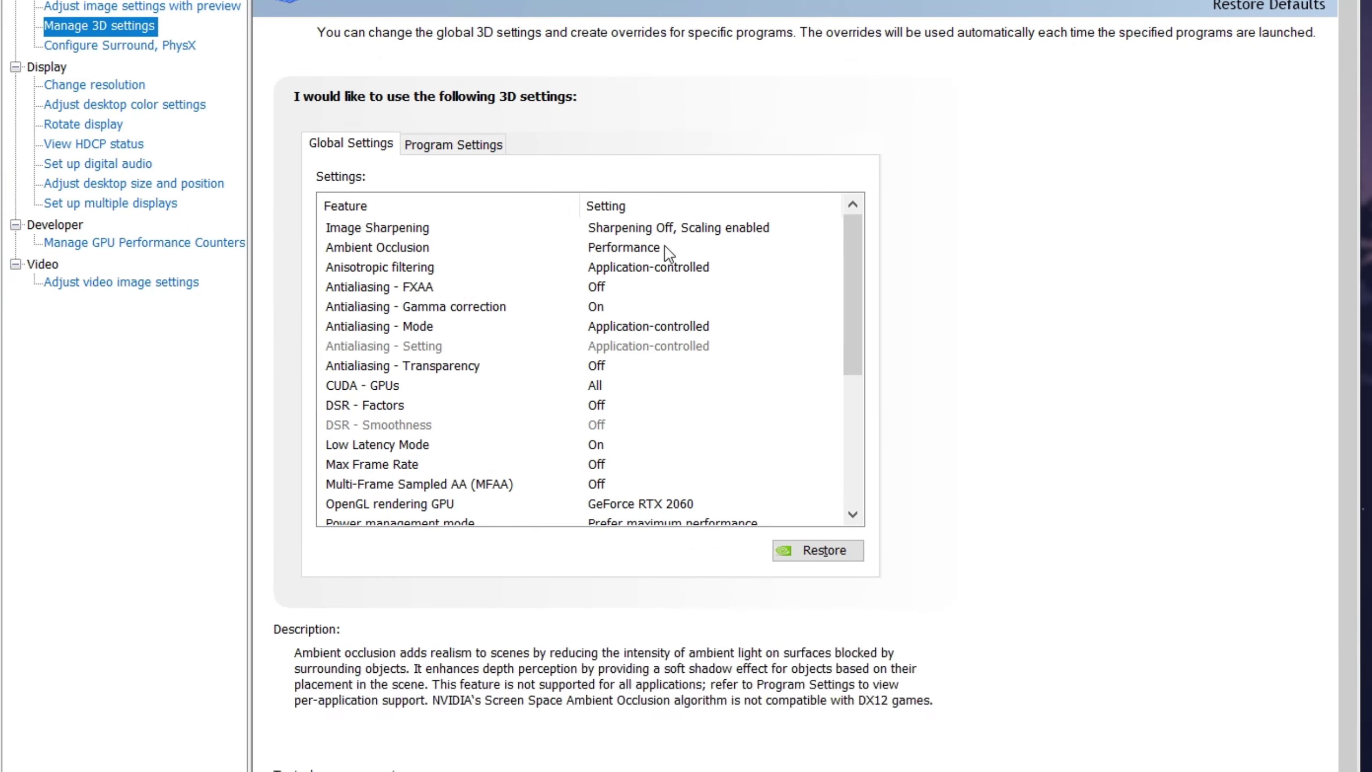
- In the global 3D settings, set Image Sharpening to Off with GPU Scaling enabled and Ambient Occlusion to Performance
left_click(664, 229)
left_click(664, 230)
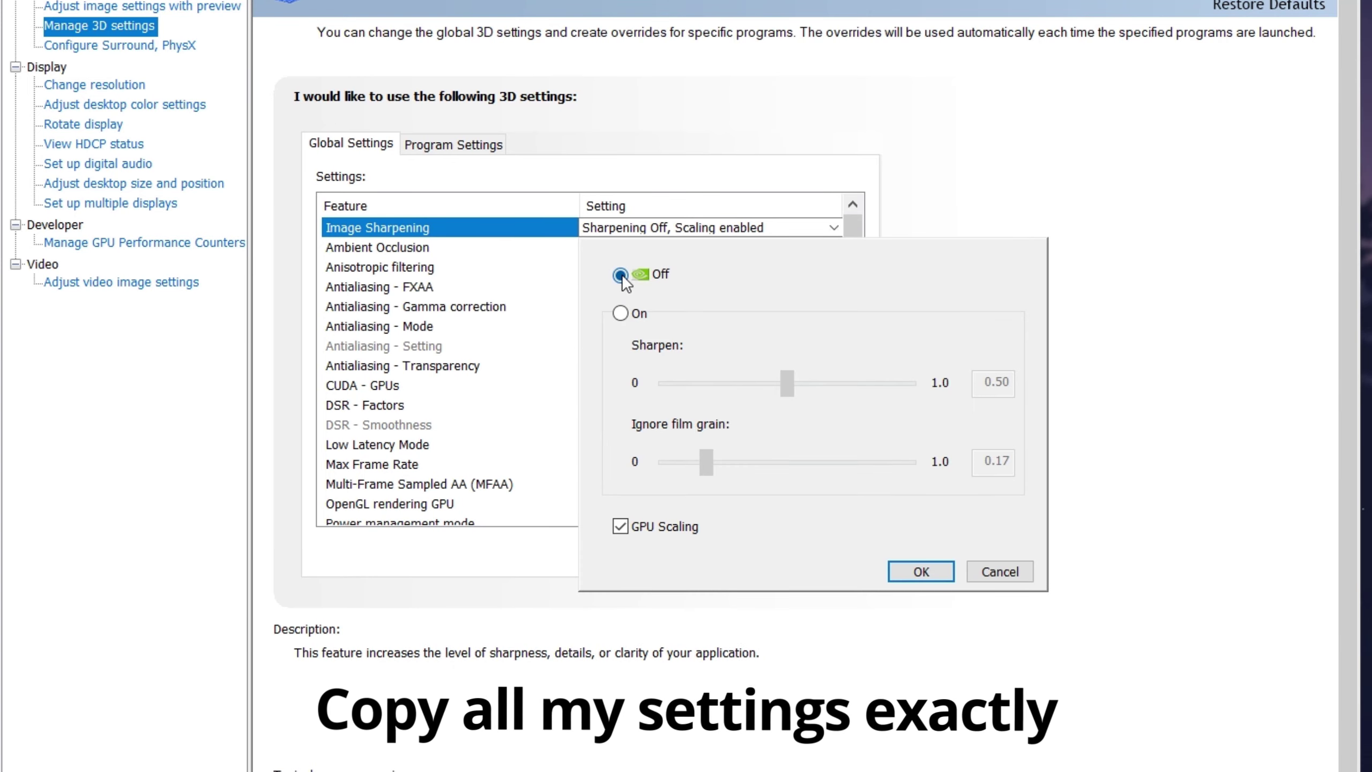
left_click(920, 571)
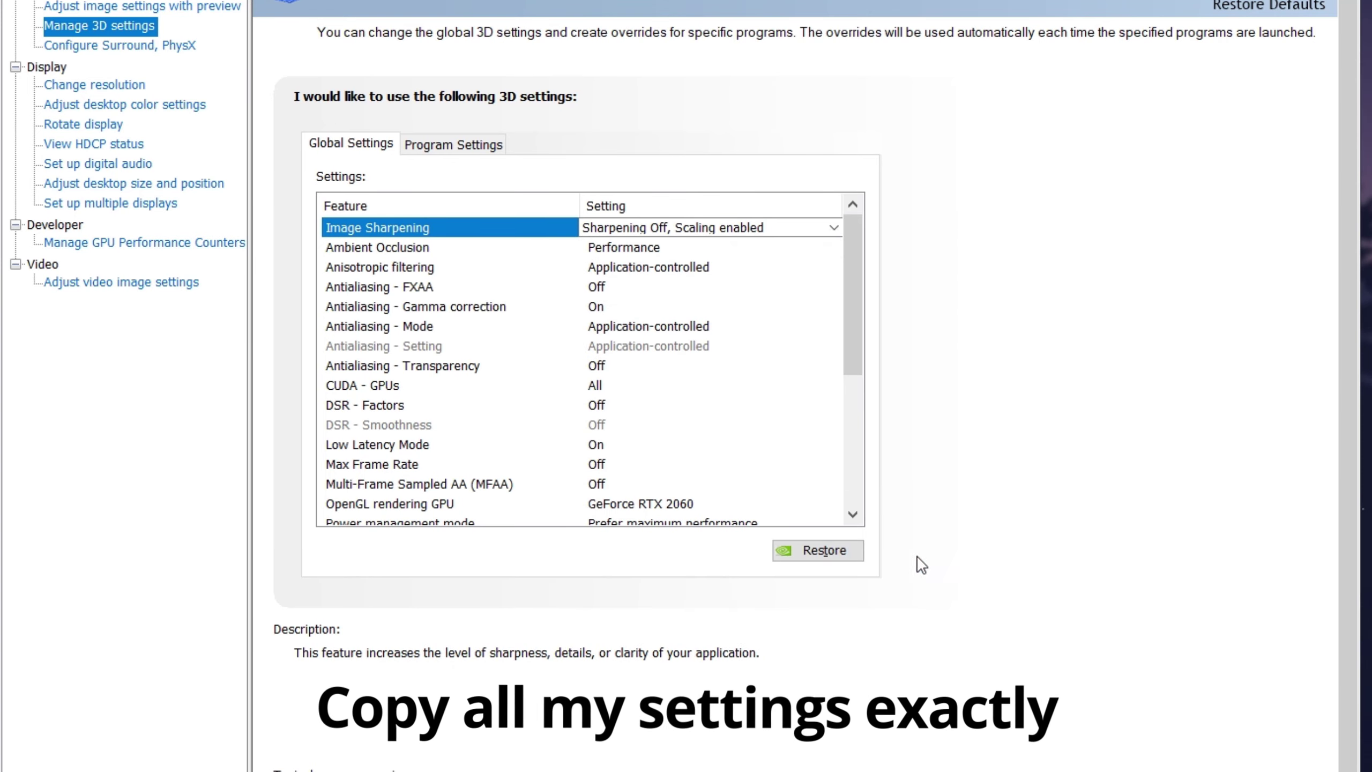
left_click(637, 249)
left_click(637, 249)
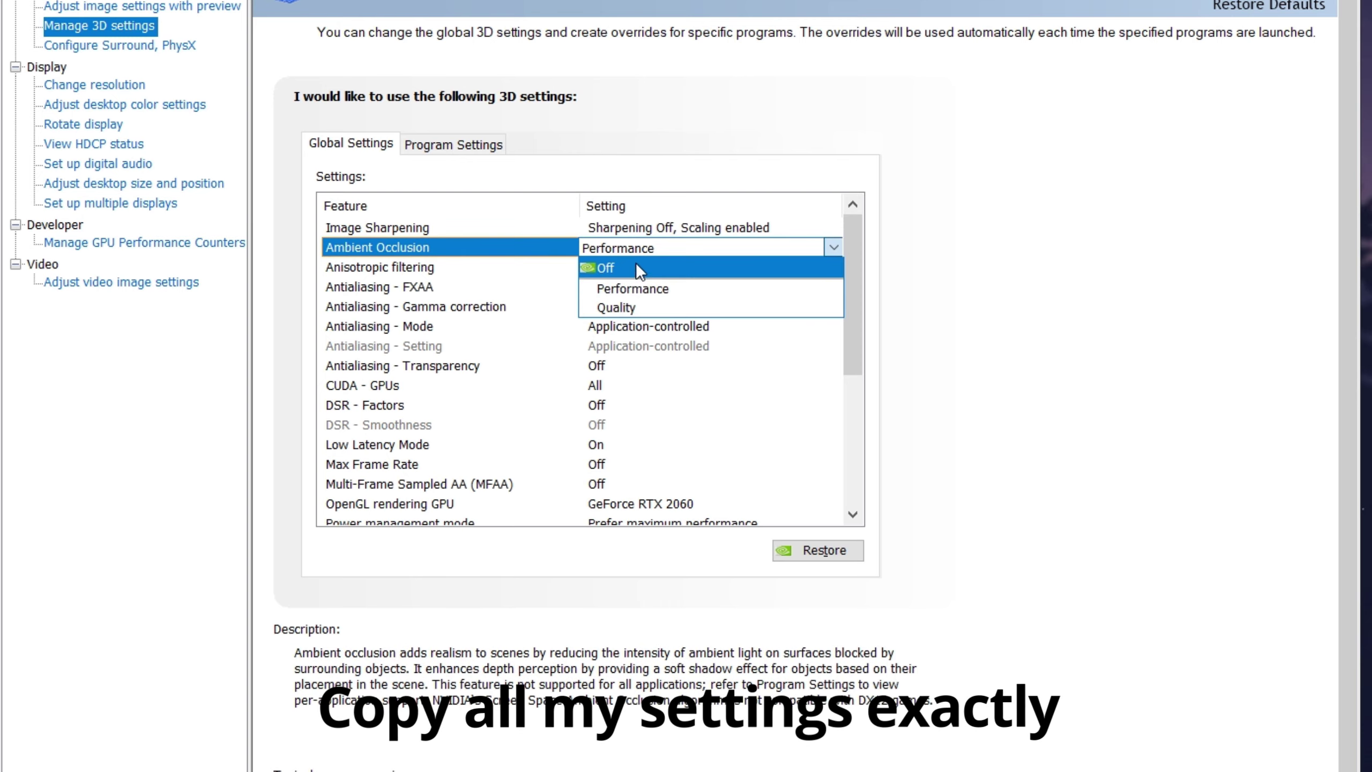
left_click(665, 289)
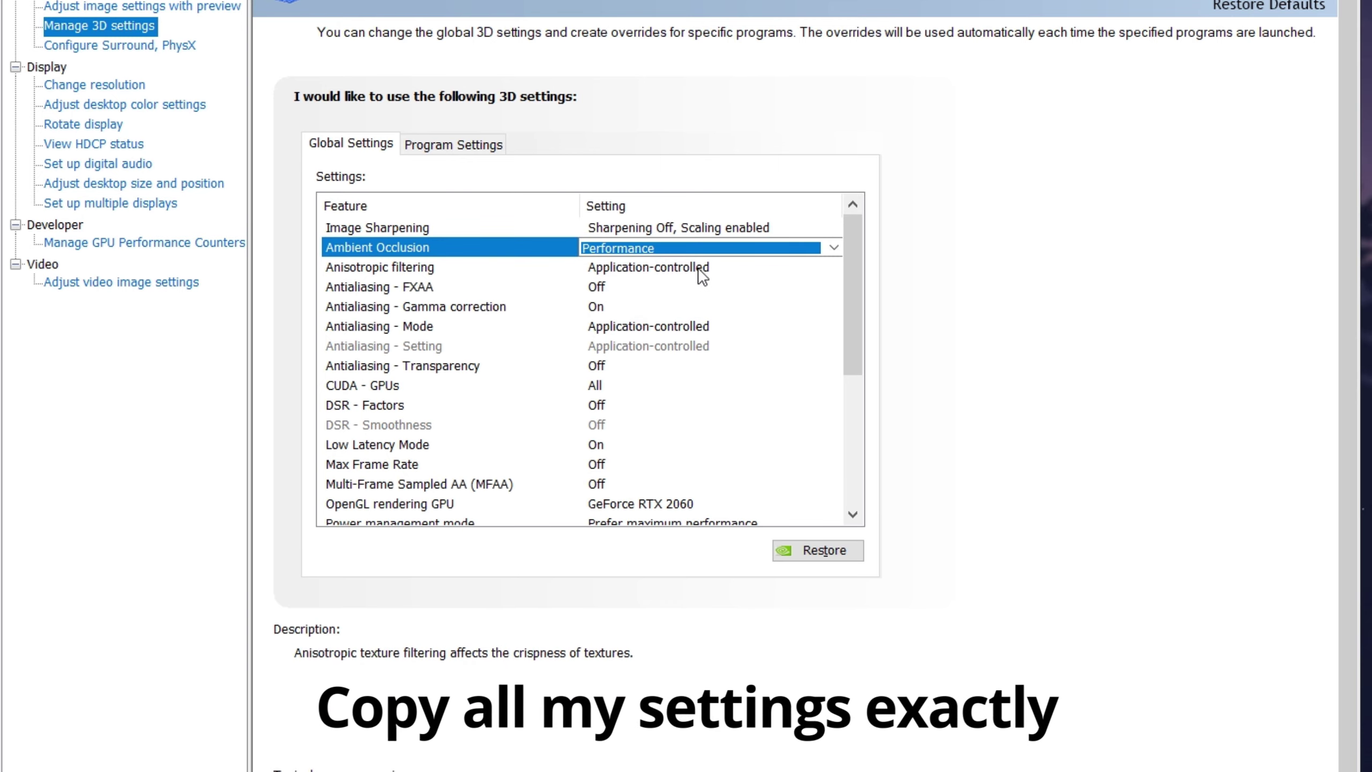
- Set Anisotropic filtering to Application-controlled and Antialiasing - FXAA to Off in the global 3D settings
left_click(698, 267)
left_click(698, 267)
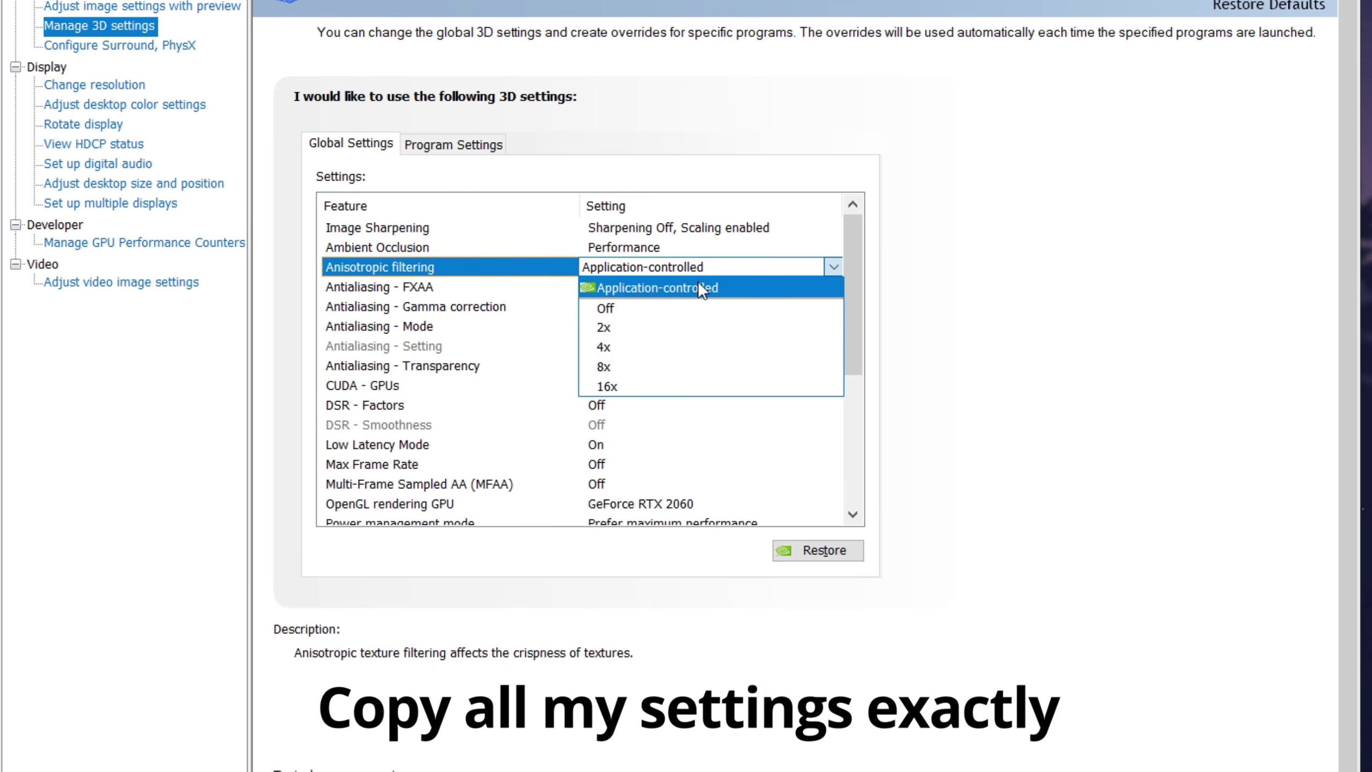
left_click(697, 281)
left_click(684, 286)
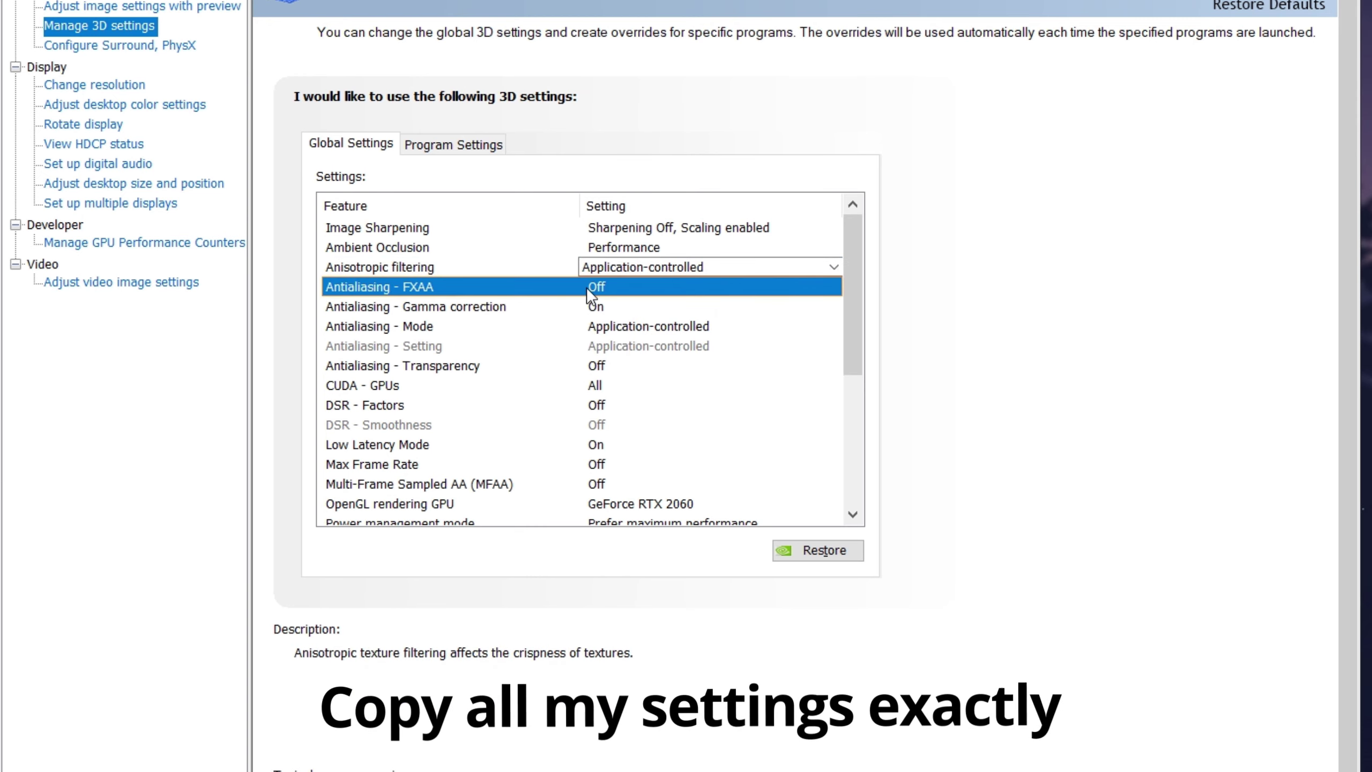
left_click(586, 287)
left_click(618, 304)
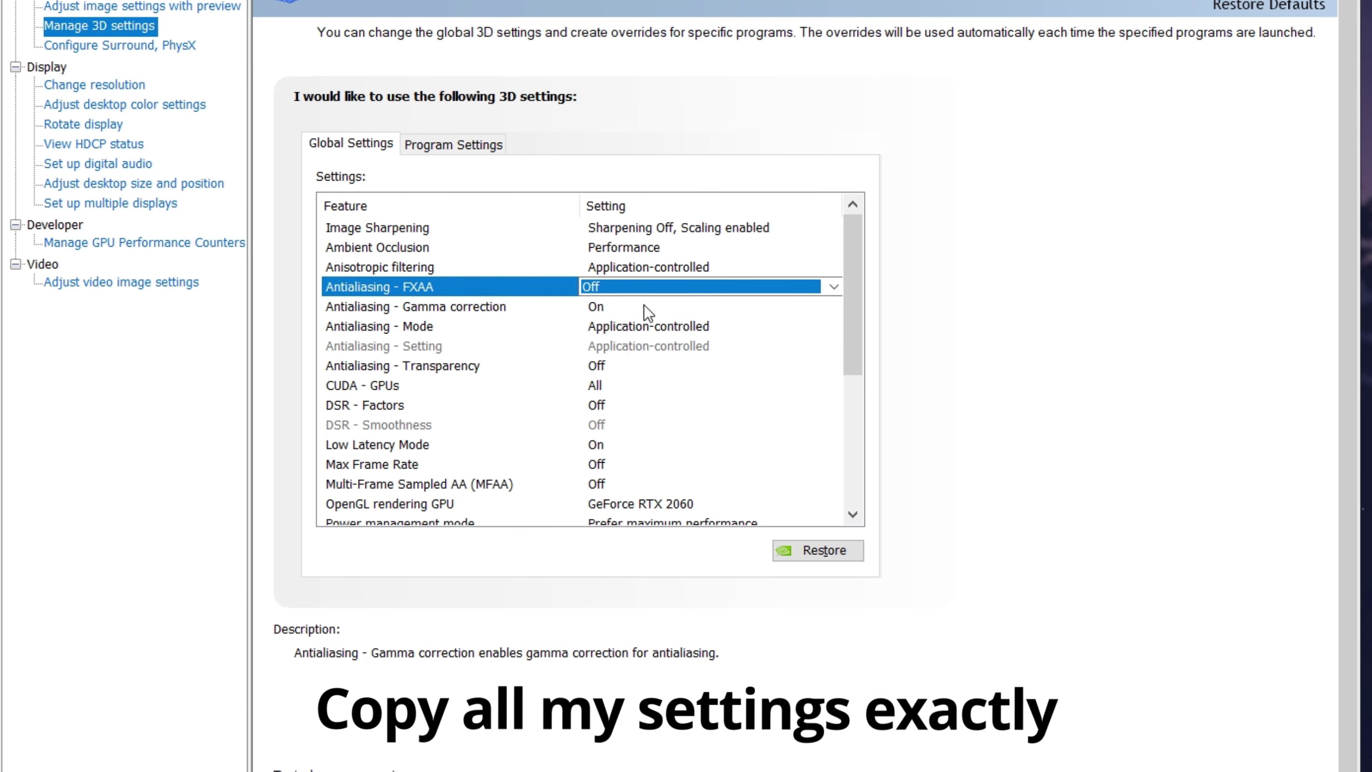
- Set Antialiasing - Gamma correction to On and Antialiasing - Mode to Application-controlled in the global 3D settings
left_click(645, 306)
left_click(645, 308)
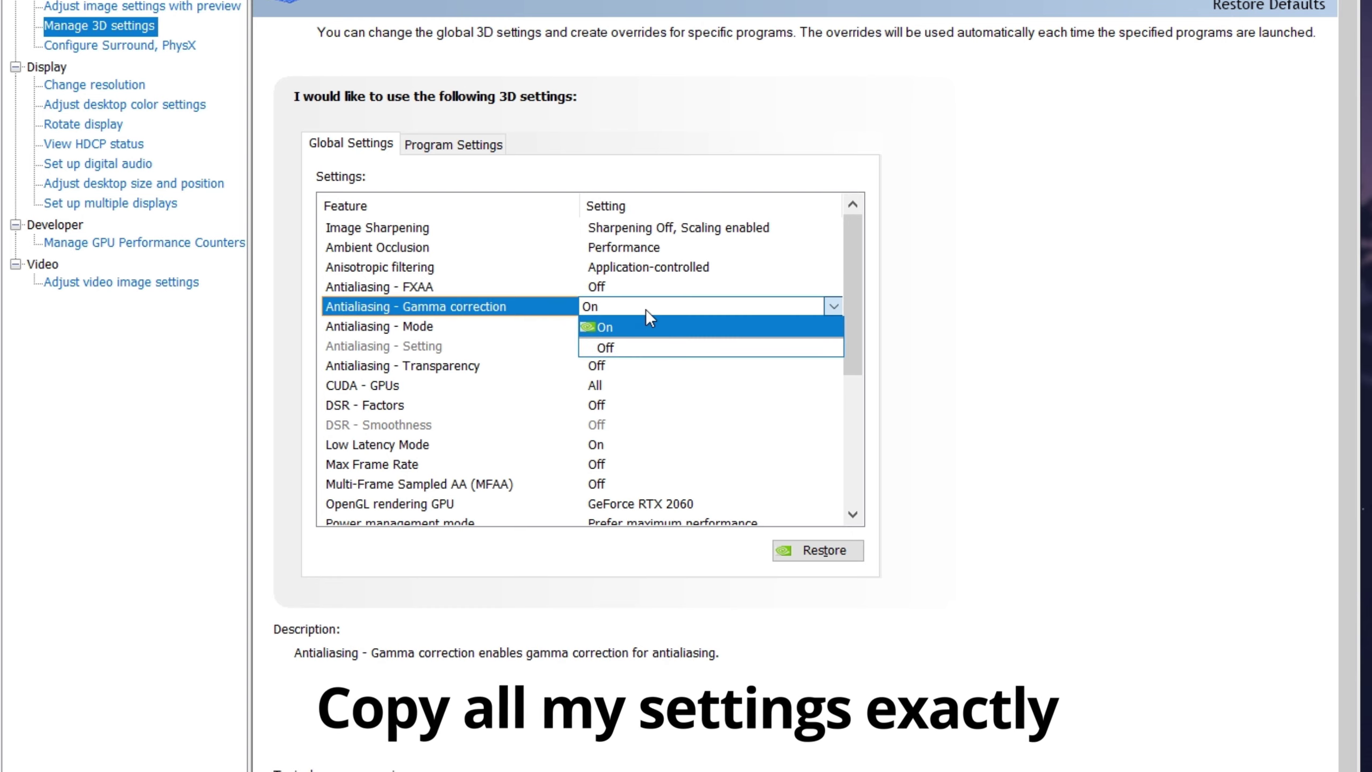
left_click(626, 323)
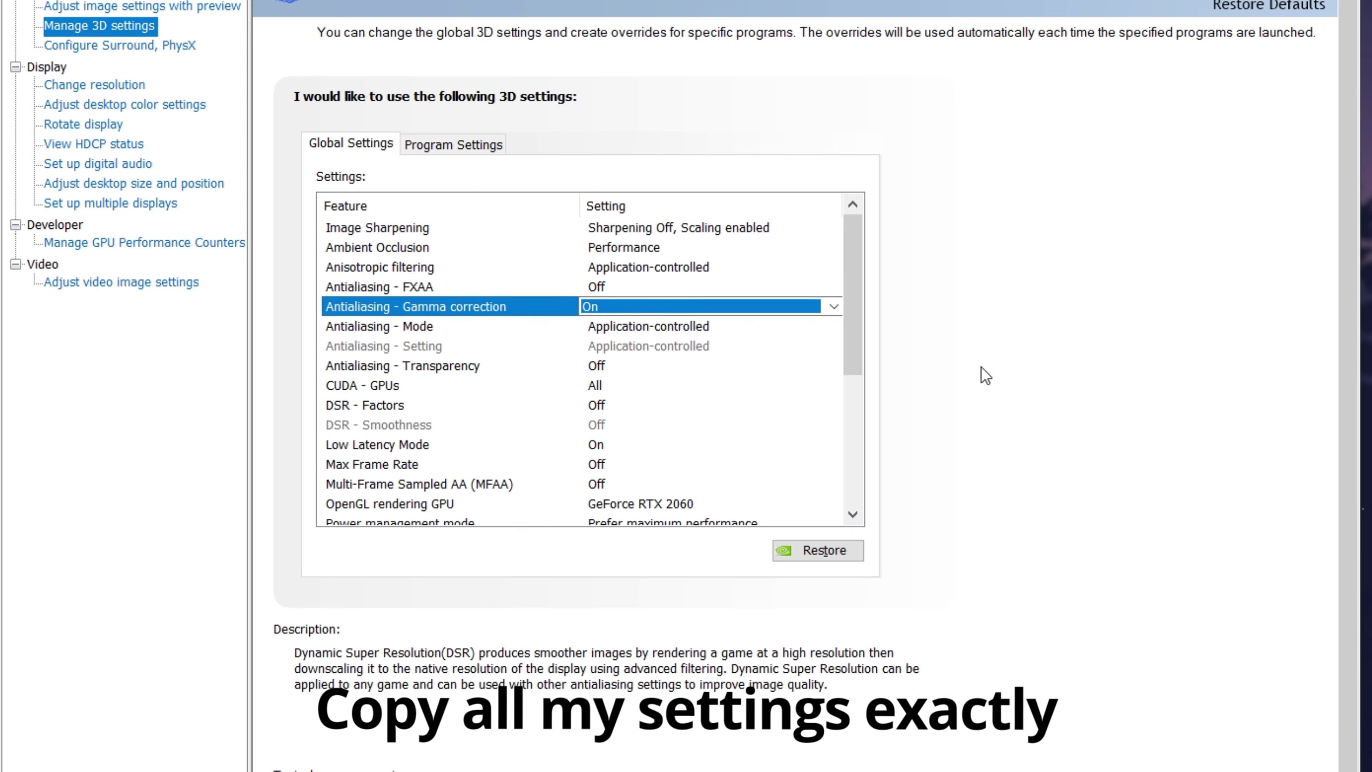
left_click(694, 327)
left_click(694, 327)
left_click(694, 345)
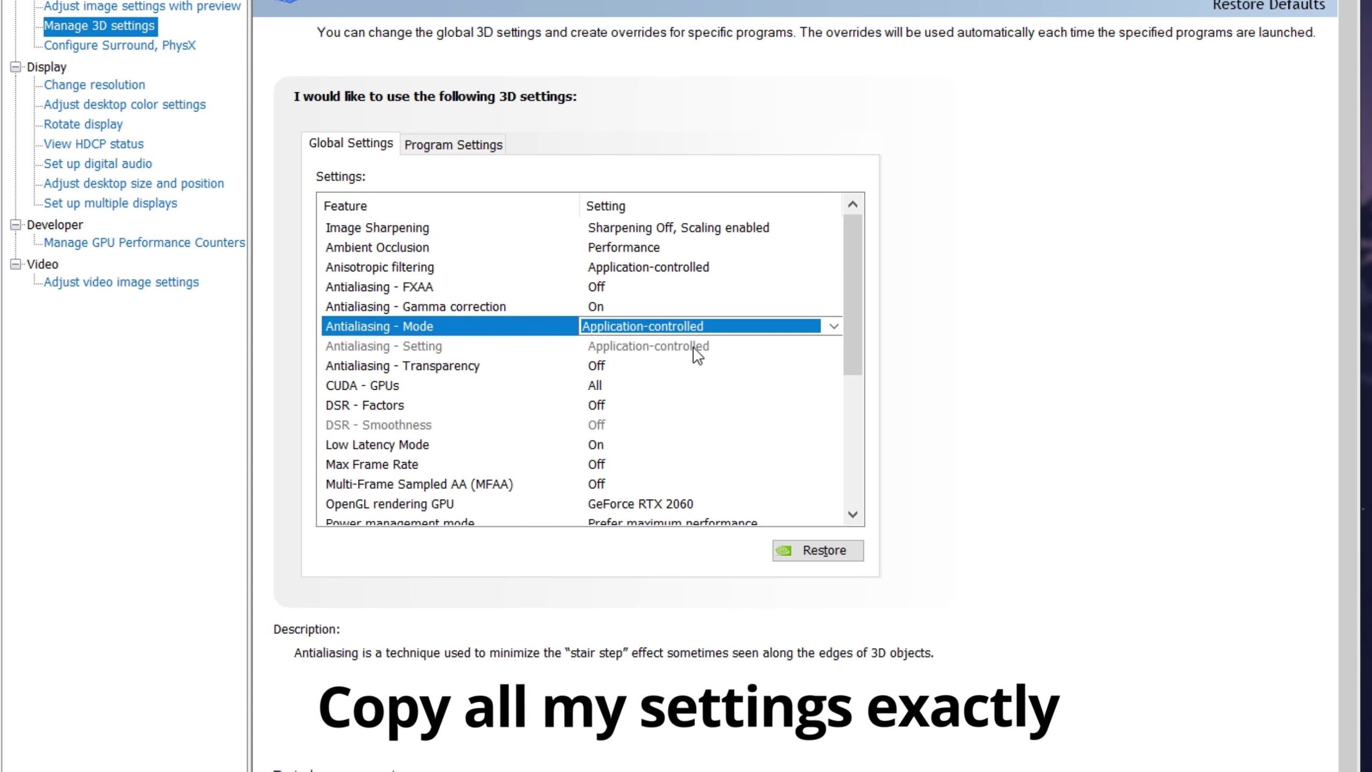
- Set Antialiasing - Transparency to Off and CUDA - GPUs to All, with GeForce RTX 2060 ticked, in the global 3D settings
left_click(600, 372)
left_click(601, 372)
left_click(607, 383)
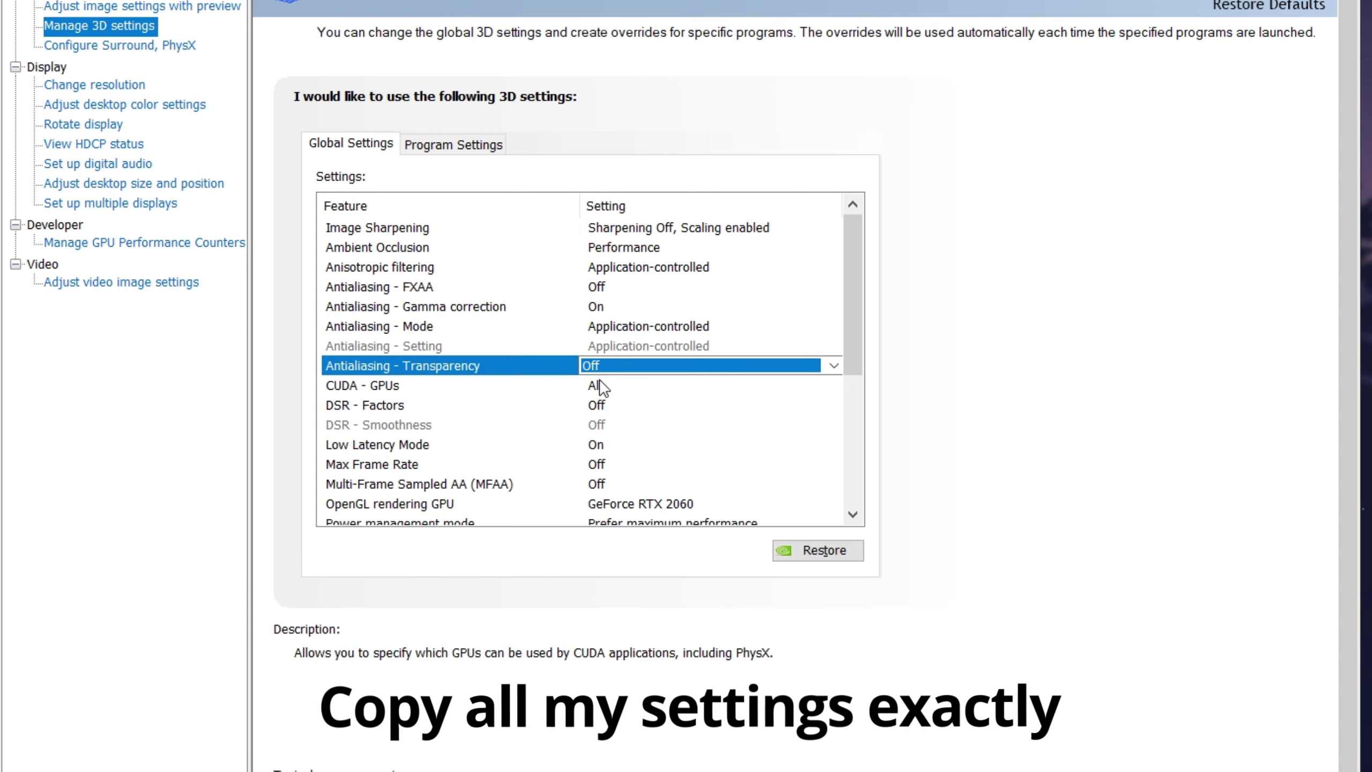
left_click(599, 380)
left_click(597, 384)
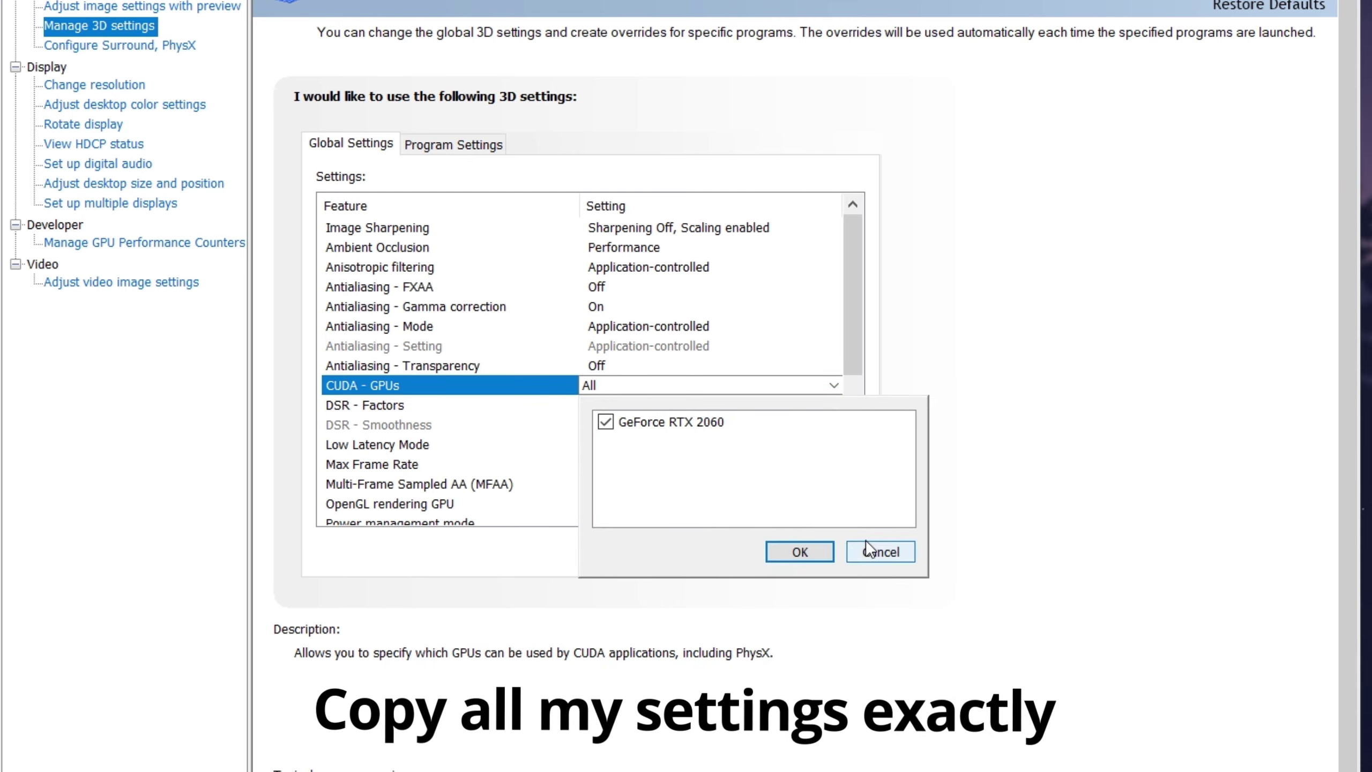
left_click(793, 559)
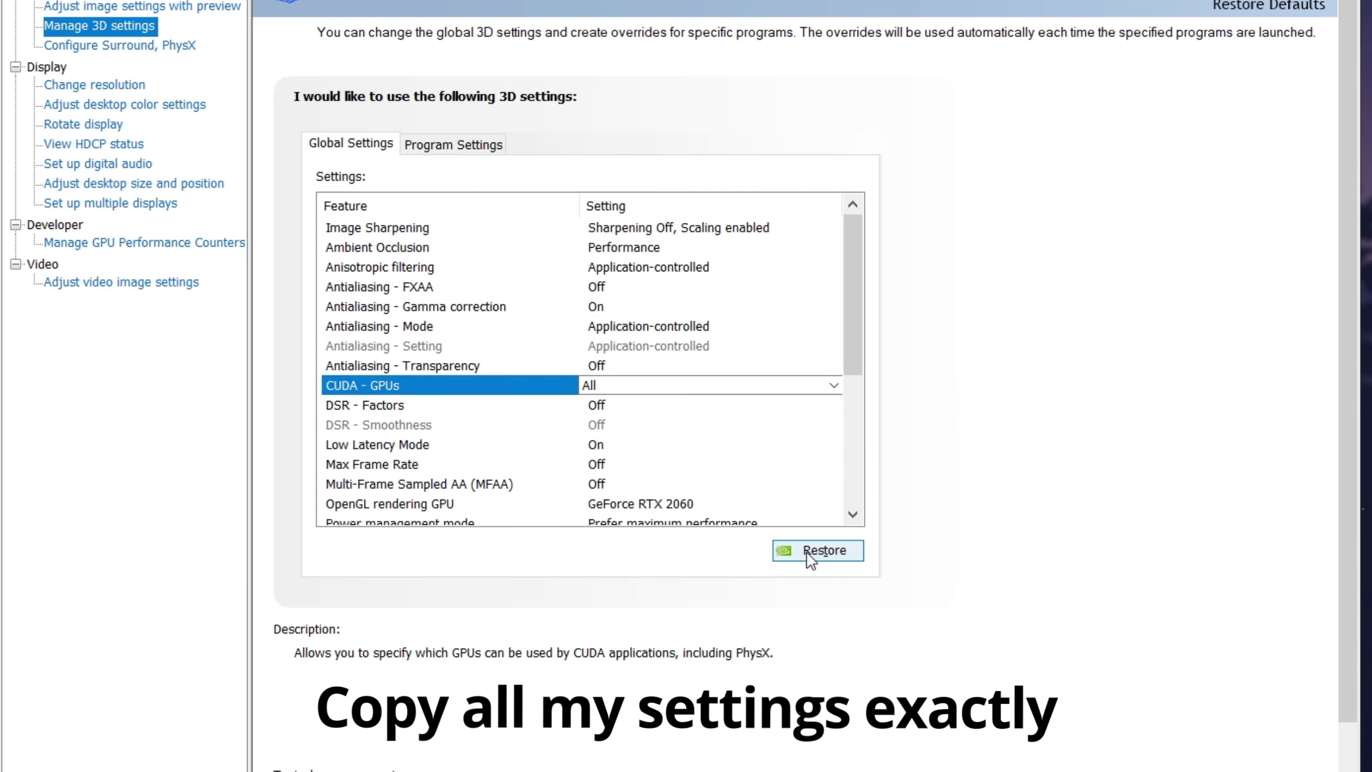
- Set DSR - Factors to Off in the global 3D settings, leaving every native-resolution multiplier unticked
left_click(600, 405)
left_click(600, 405)
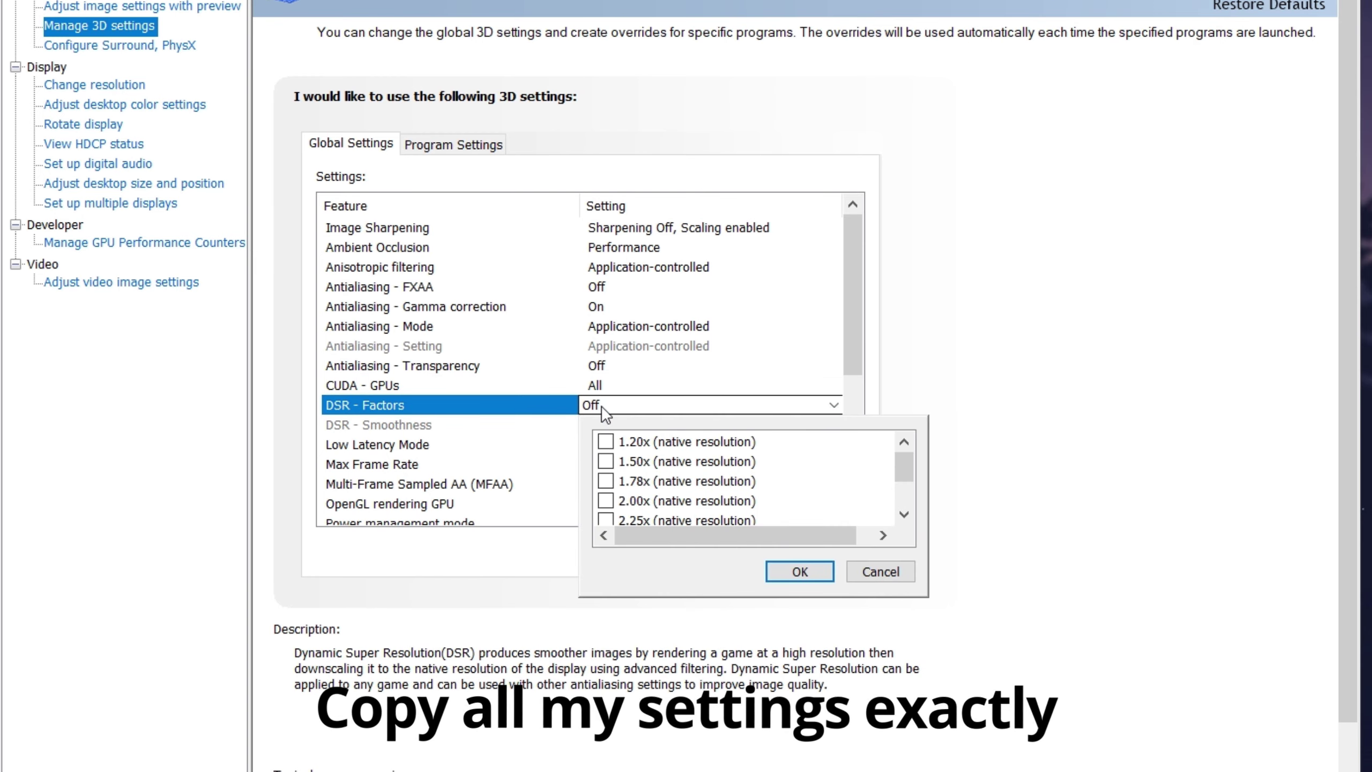
scroll(777, 505, "down", 1)
scroll(773, 497, "up", 1)
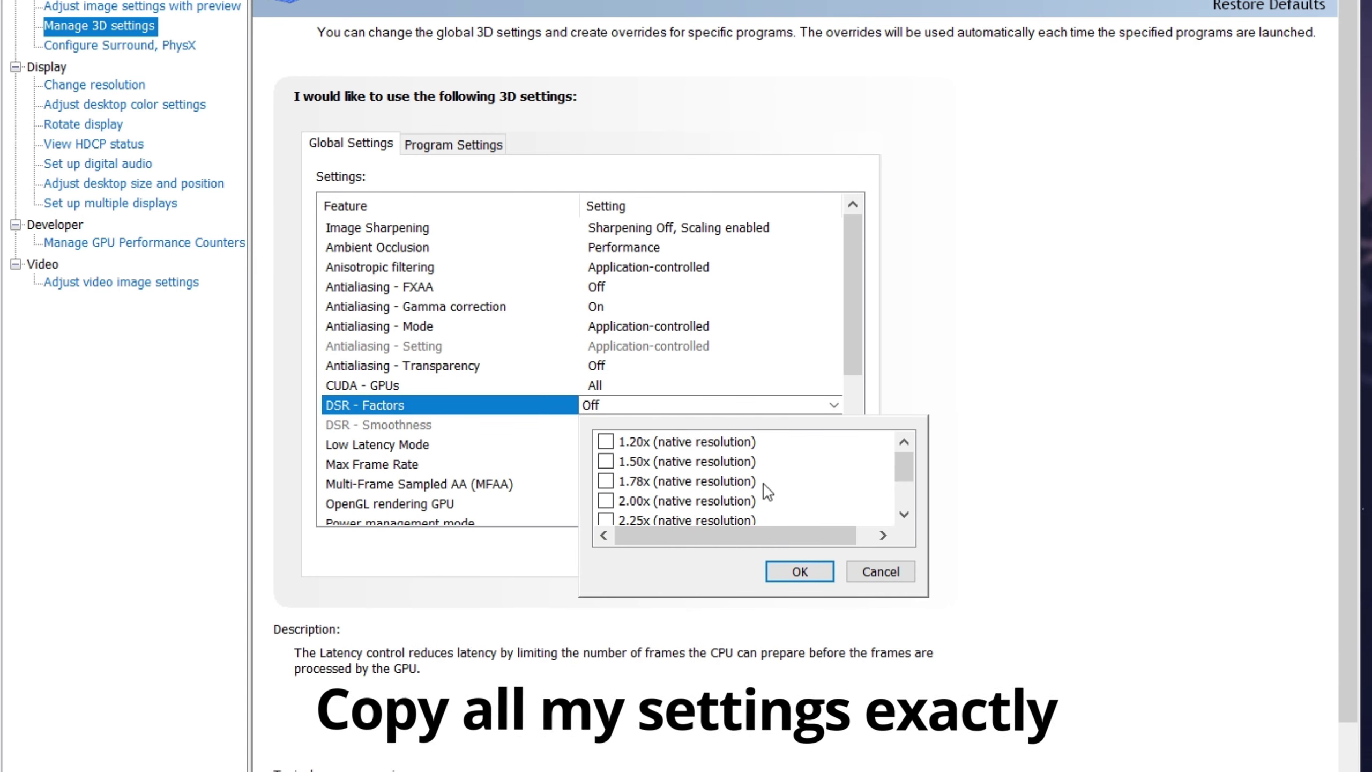
left_click(795, 571)
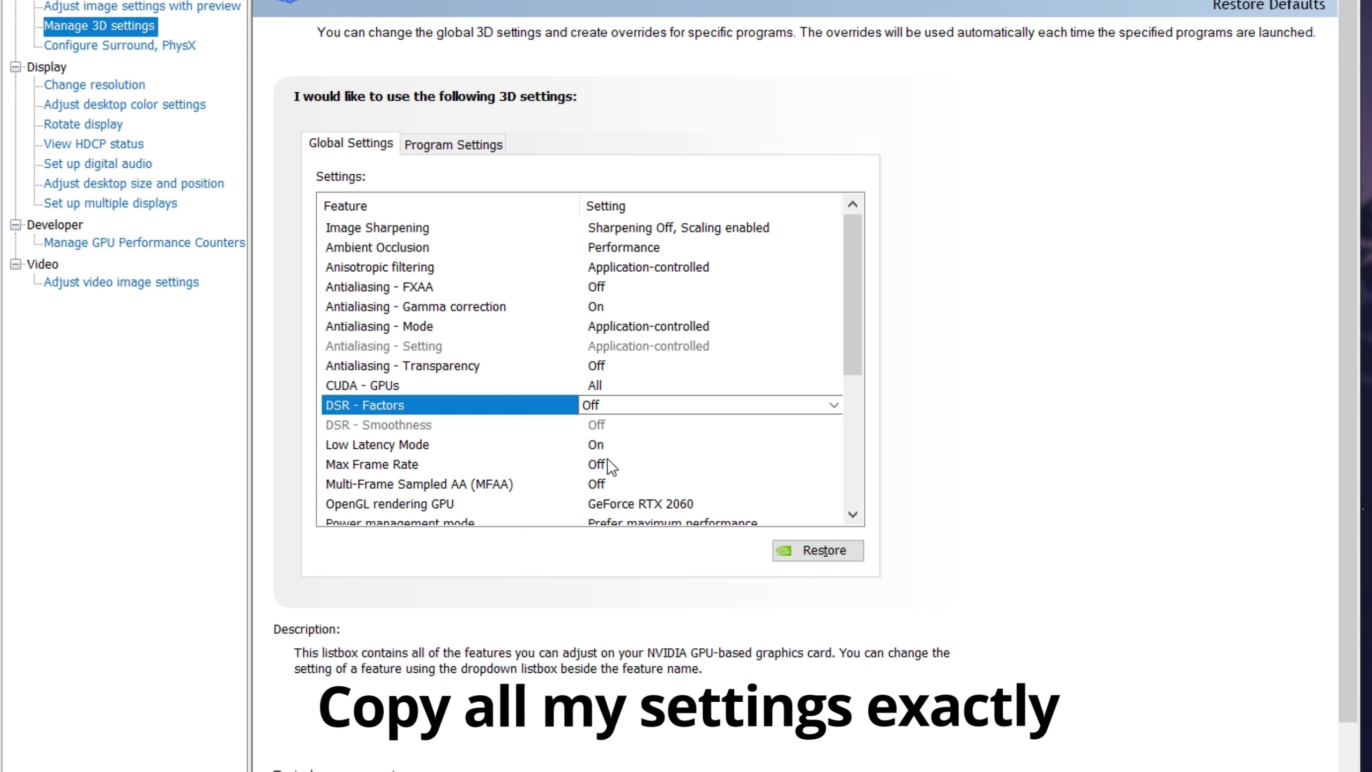
- Set Low Latency Mode to On in the global 3D settings
left_click(578, 444)
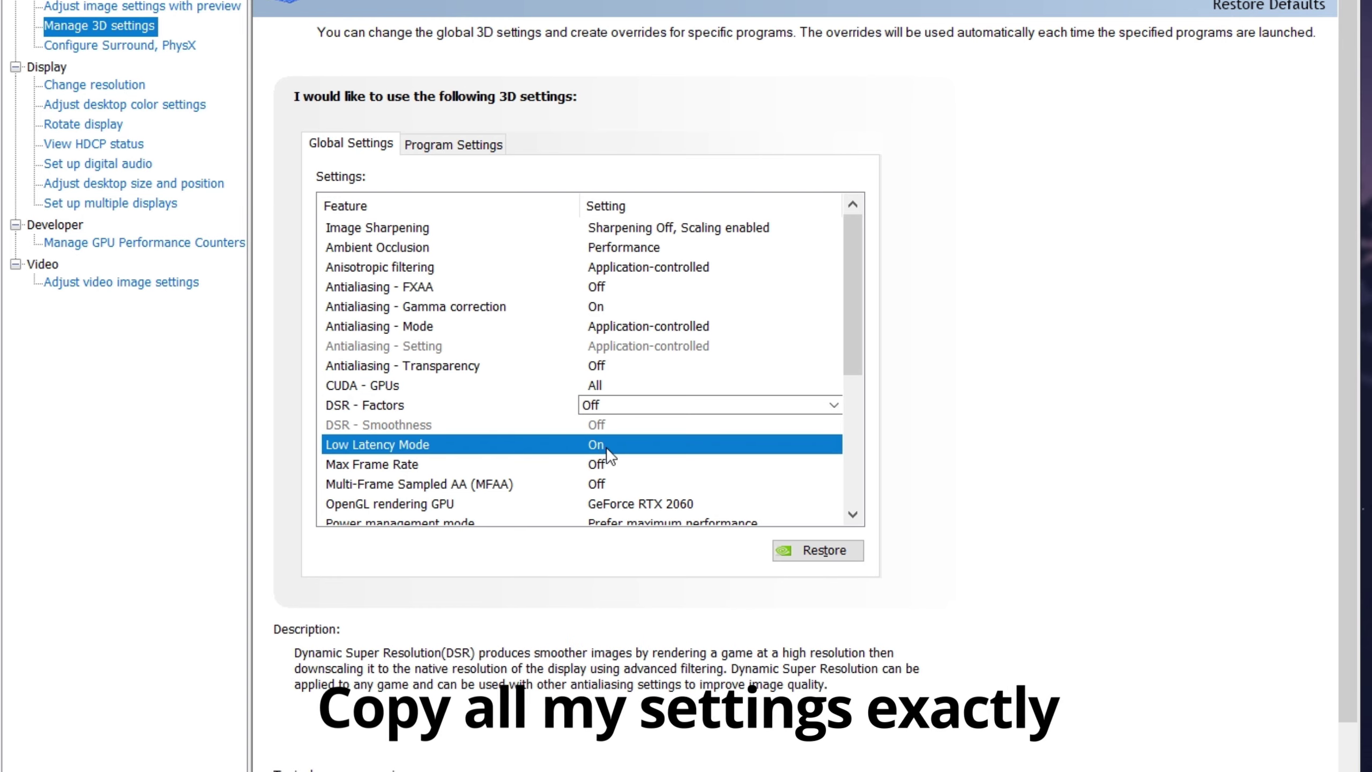
left_click(600, 445)
left_click(628, 482)
left_click(702, 445)
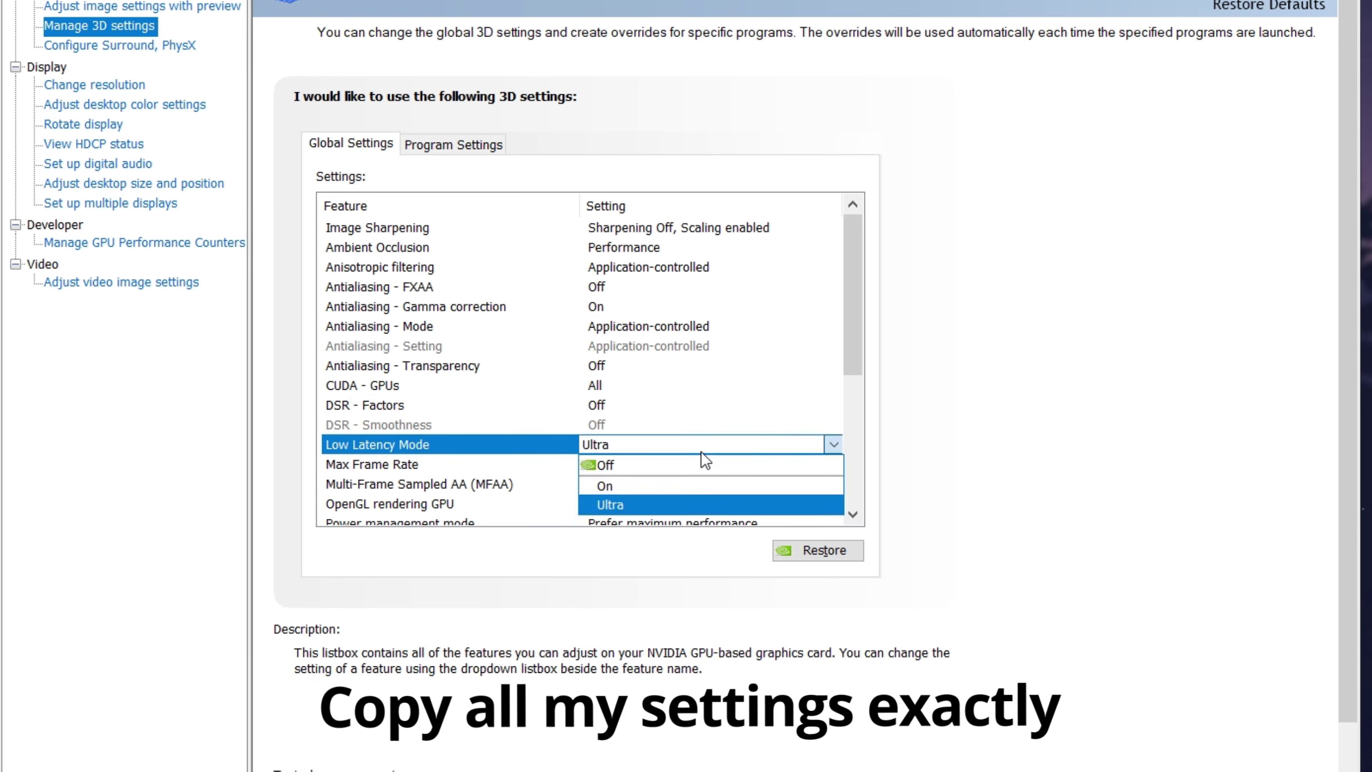
left_click(688, 486)
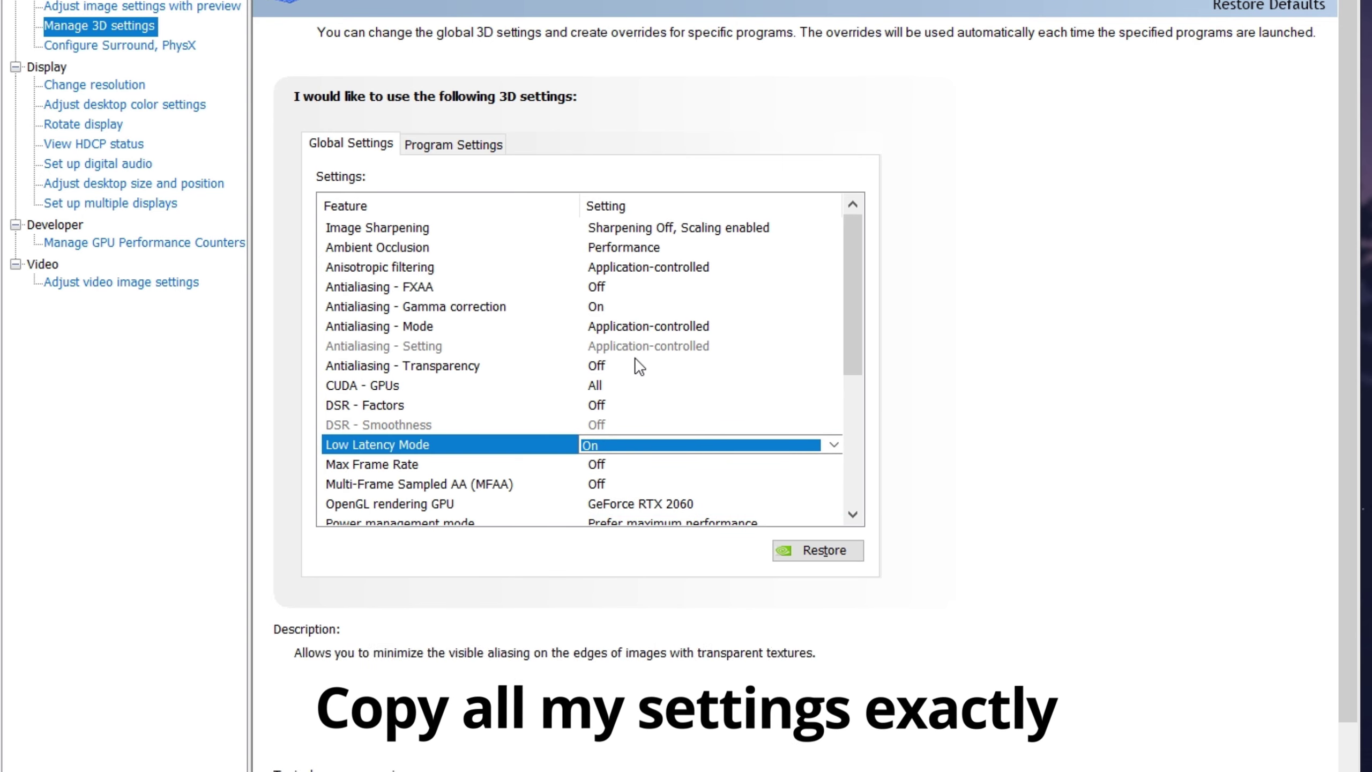
- Set Max Frame Rate and Multi-Frame Sampled AA (MFAA) to Off in the global 3D settings
scroll(623, 356, "down", 1)
scroll(623, 355, "down", 1)
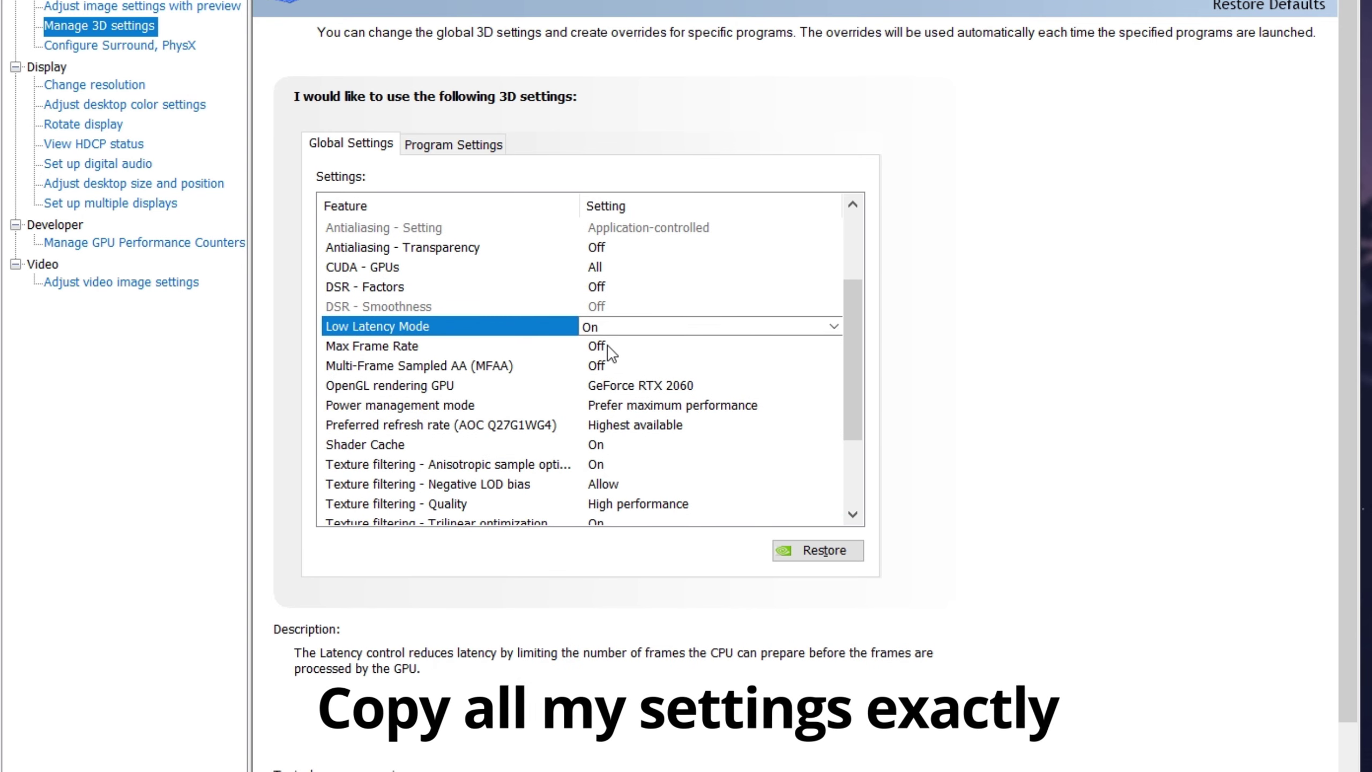
left_click(607, 345)
left_click(607, 346)
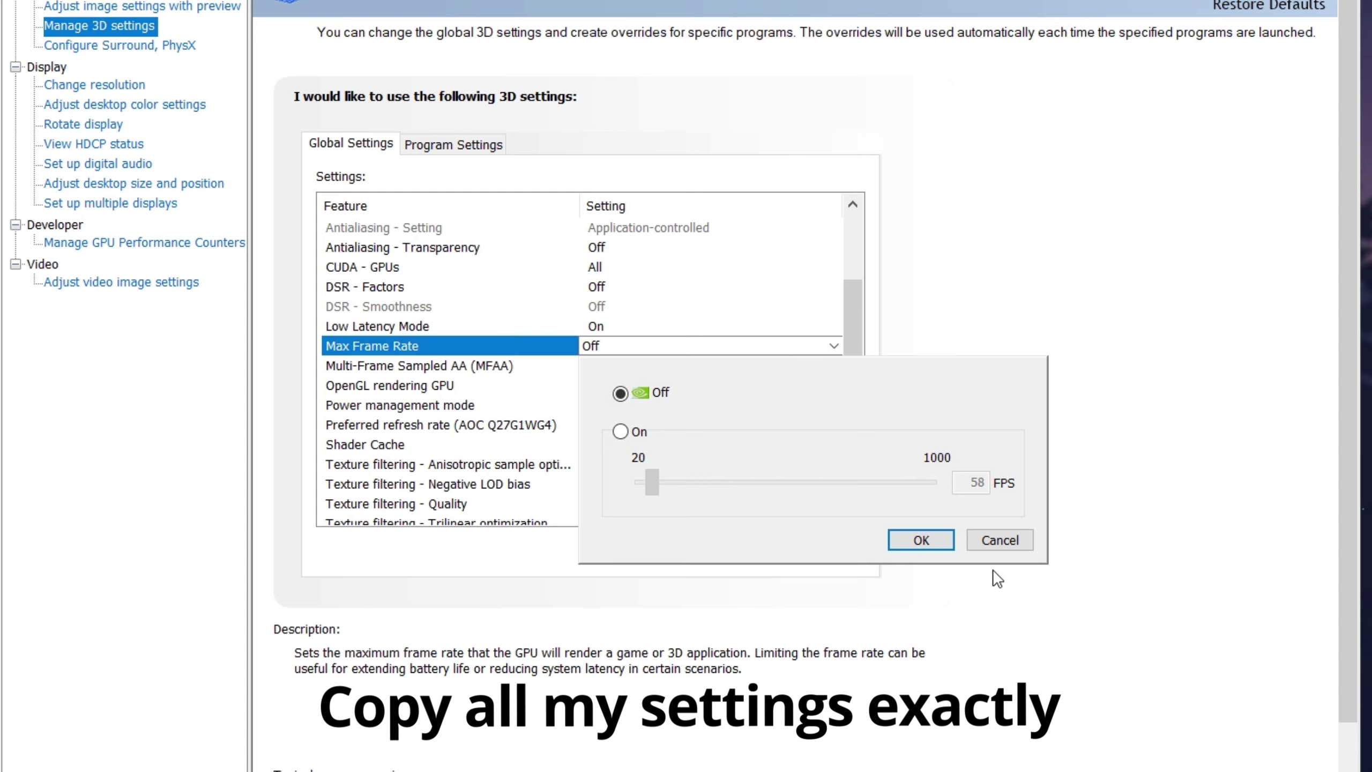
left_click(931, 544)
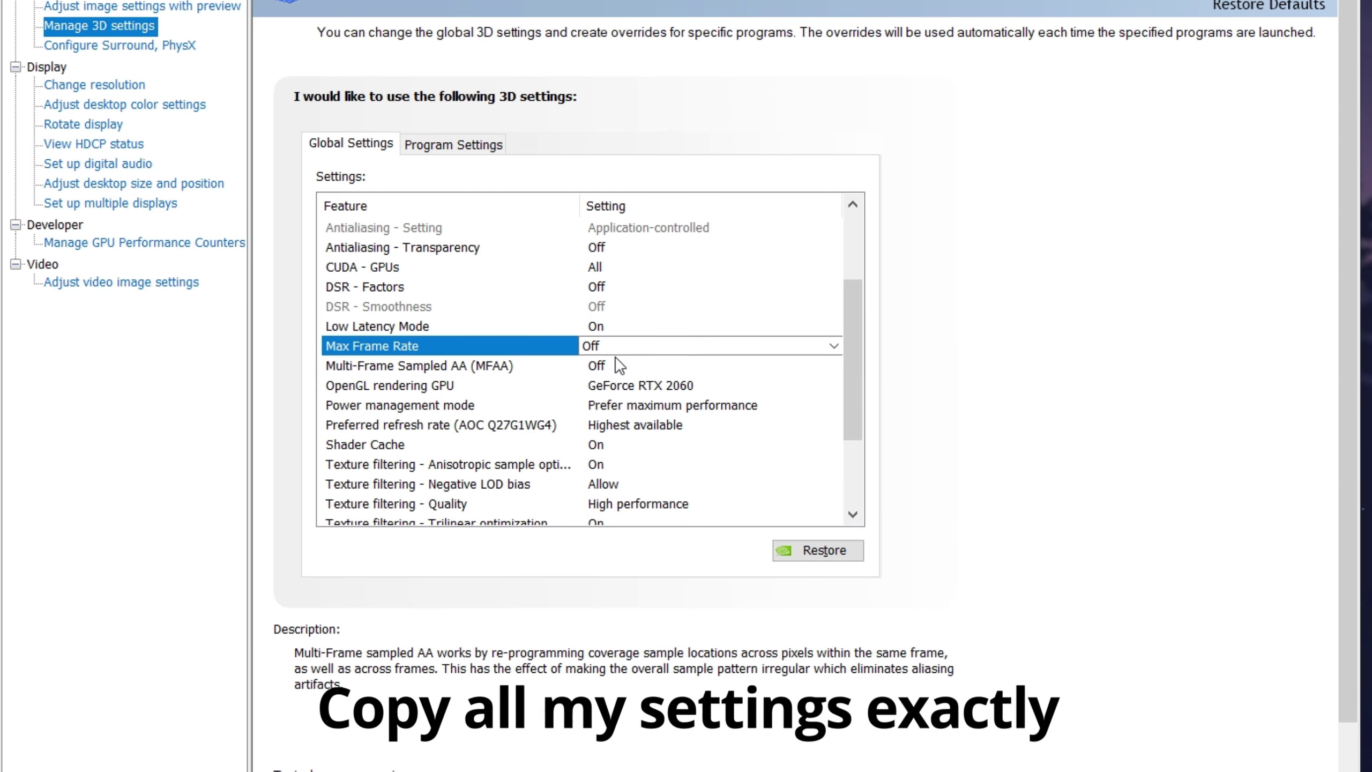
left_click(630, 366)
left_click(630, 365)
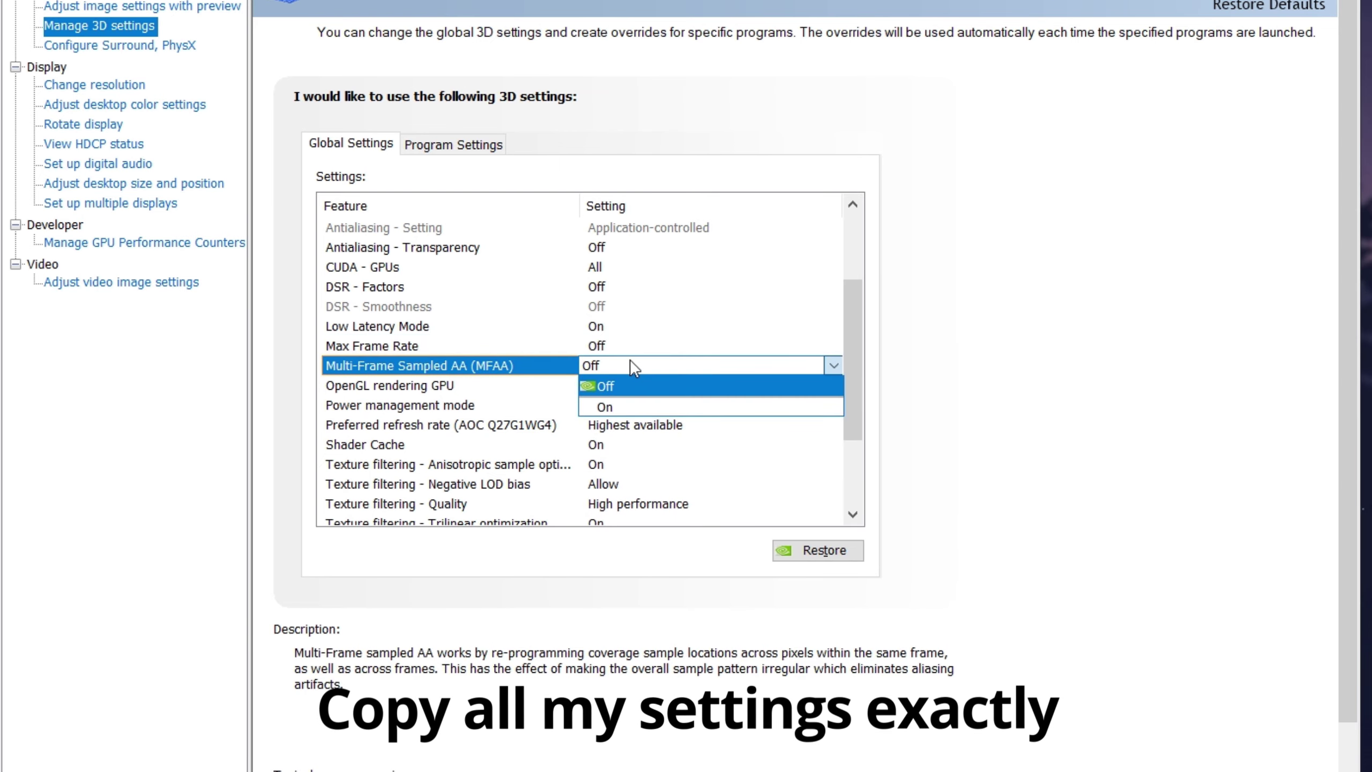
left_click(627, 385)
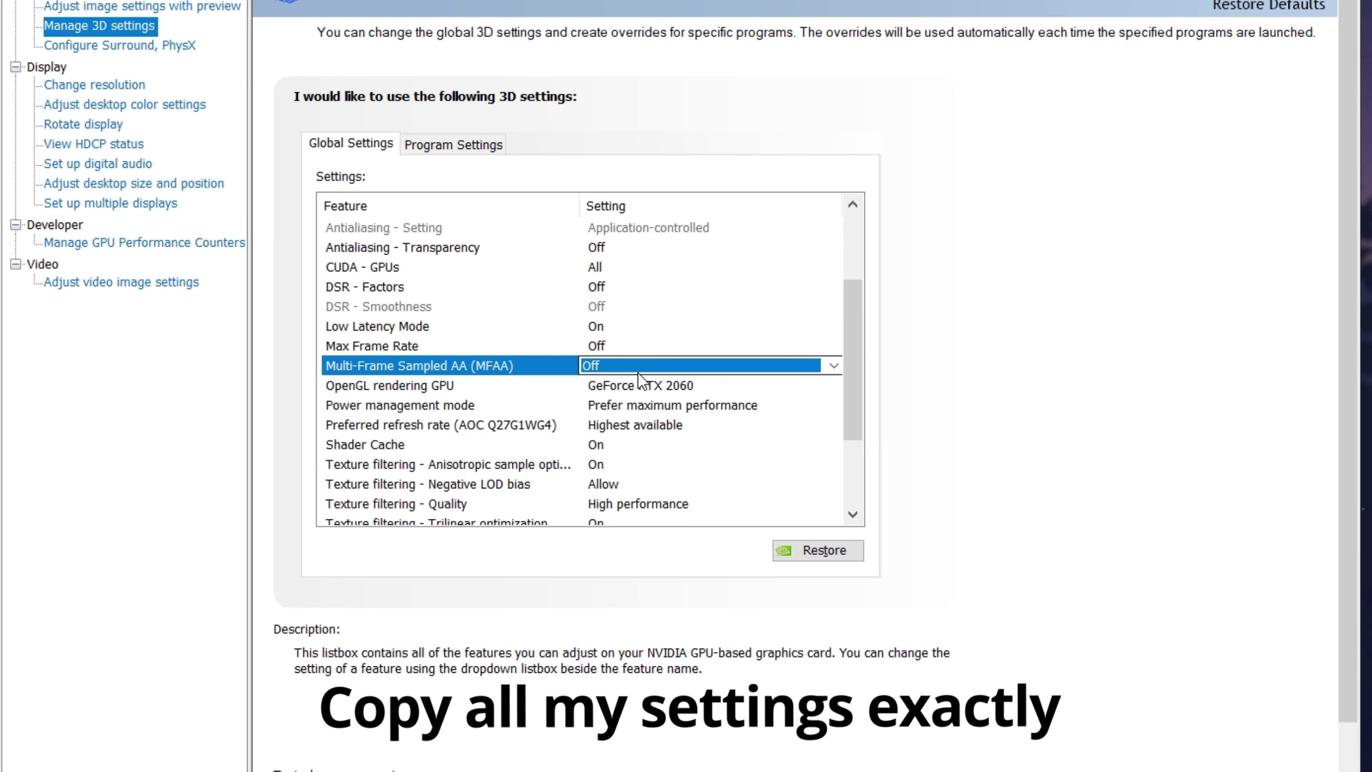
- Set OpenGL rendering GPU to GeForce RTX 2060 and Power management mode to Prefer maximum performance
left_click(668, 386)
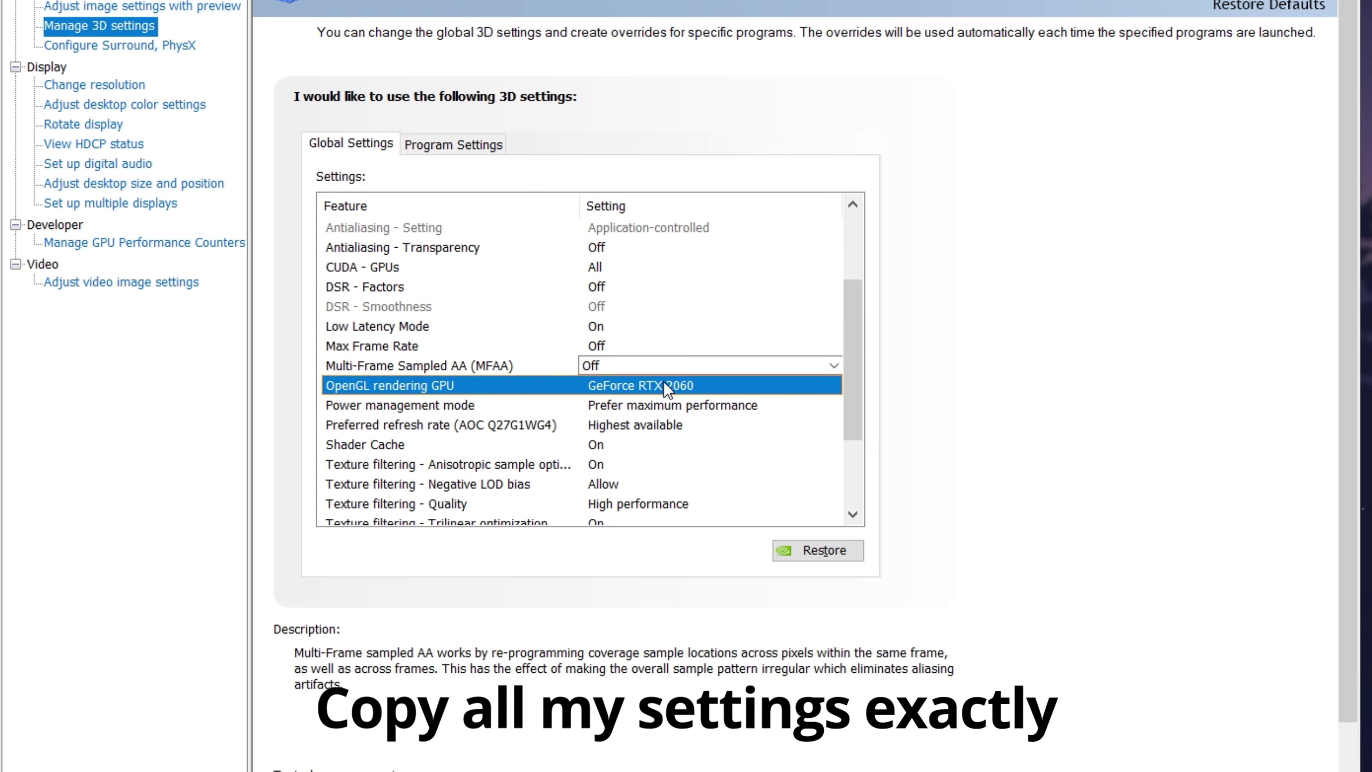
left_click(664, 385)
left_click(669, 426)
scroll(540, 323, "down", 2)
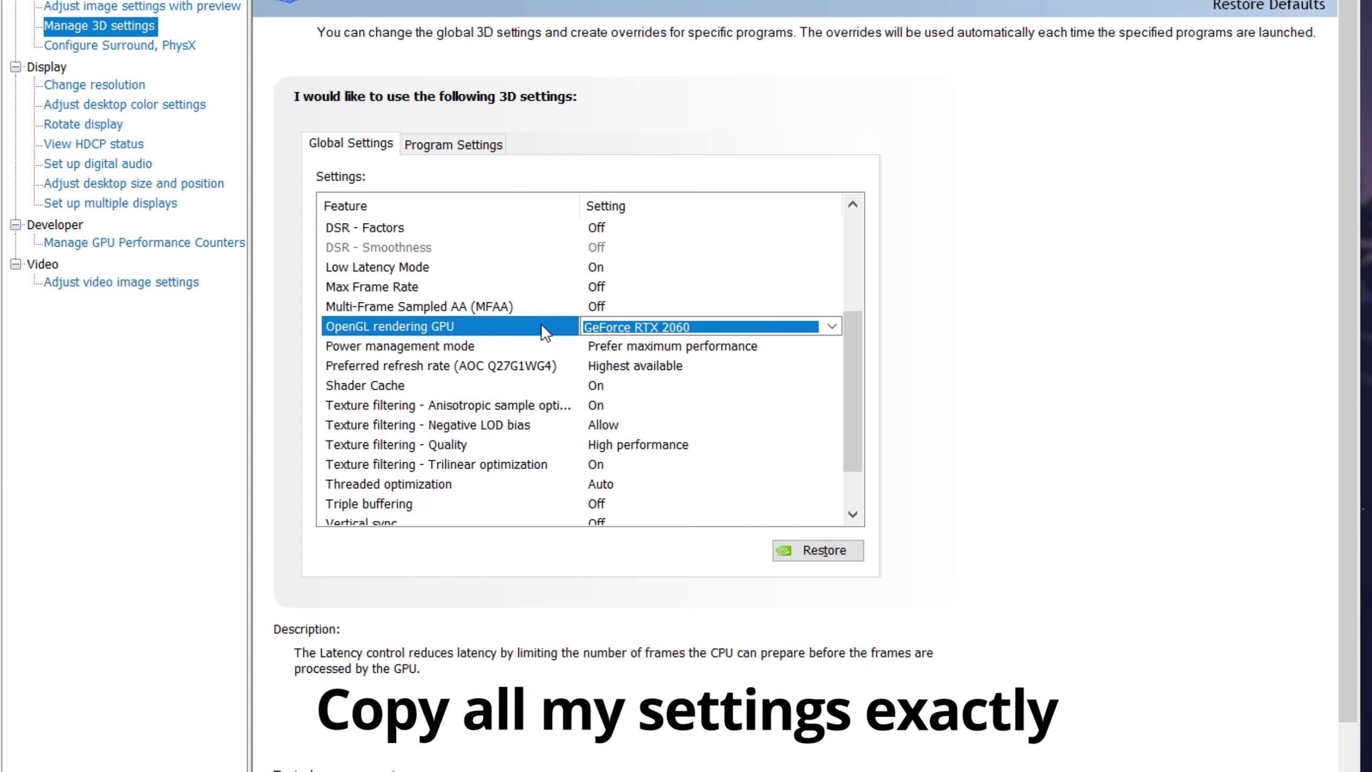
left_click(628, 292)
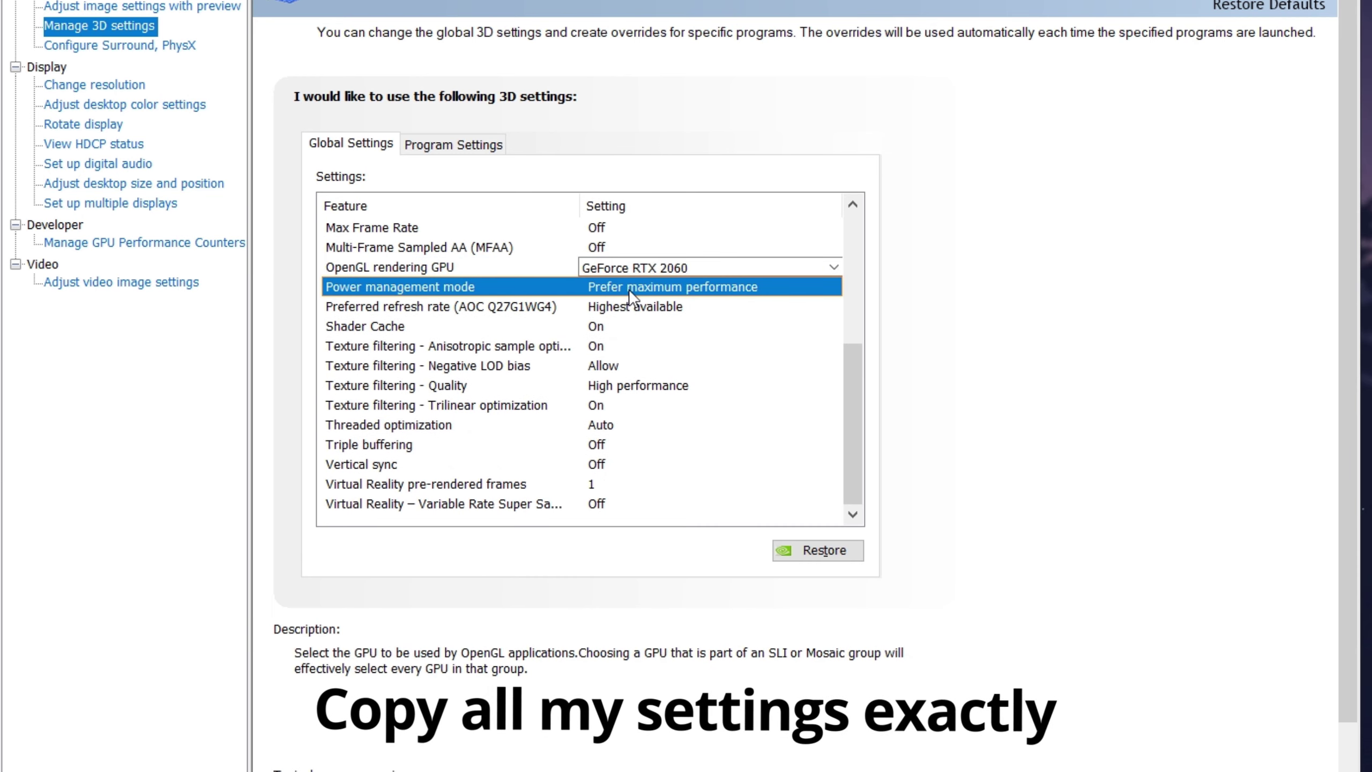
left_click(628, 289)
left_click(655, 346)
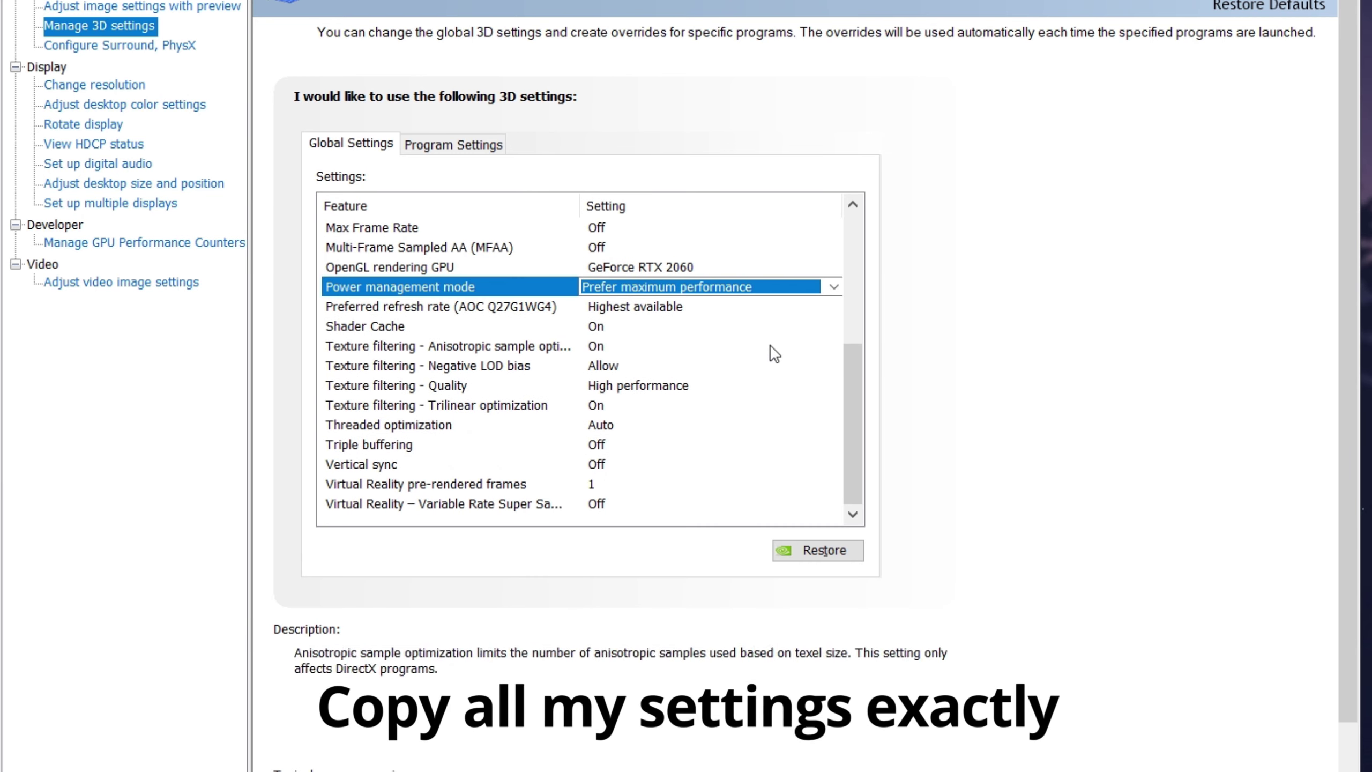
- Set the monitor's Preferred refresh rate to Highest available and Shader Cache to On in the global 3D settings
left_click(632, 307)
left_click(633, 307)
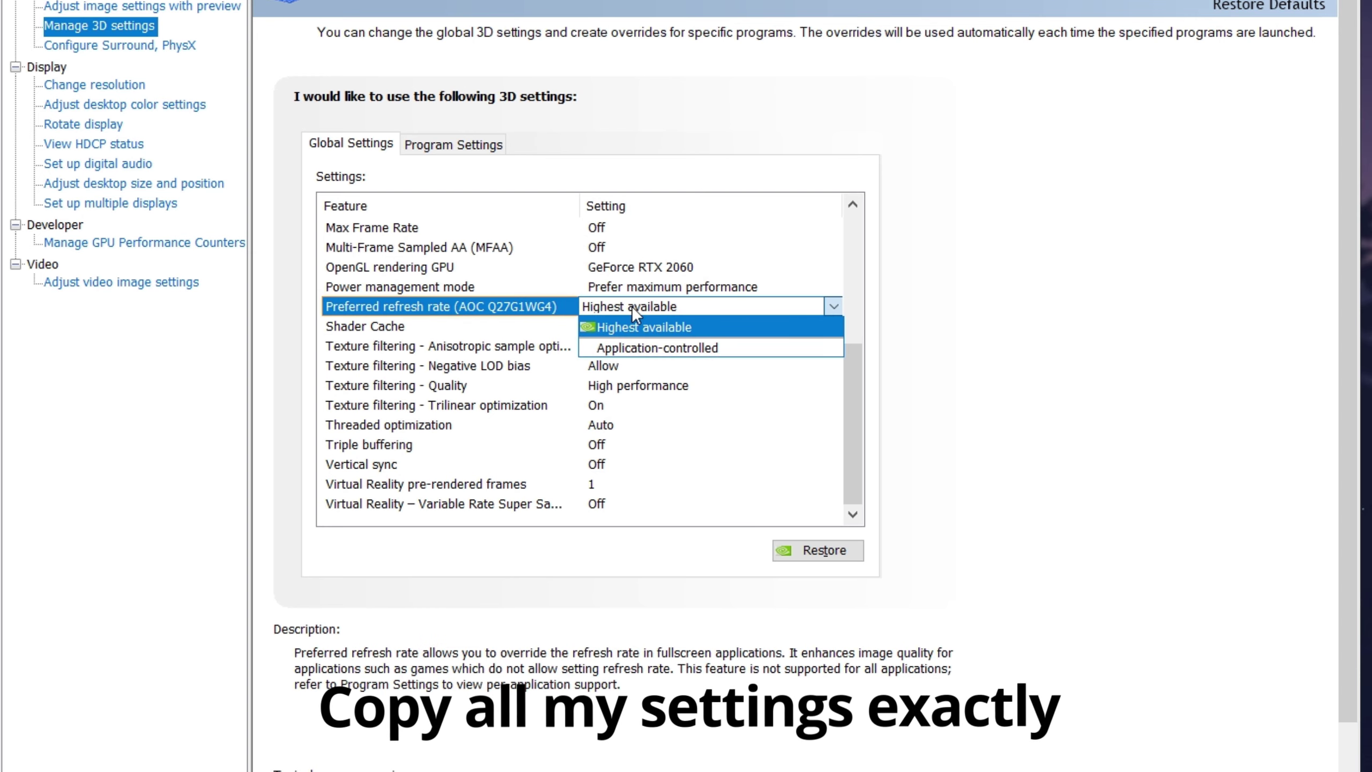
left_click(646, 327)
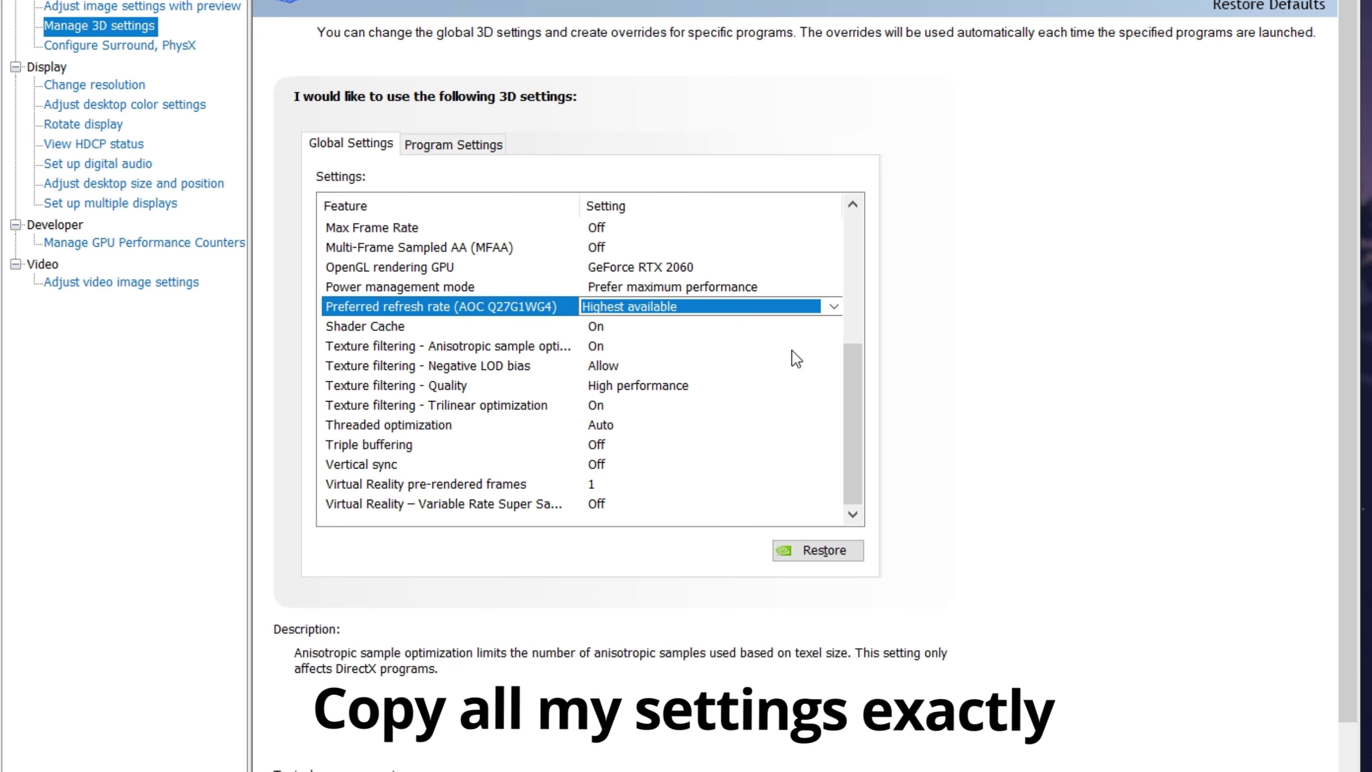
left_click(607, 328)
left_click(607, 327)
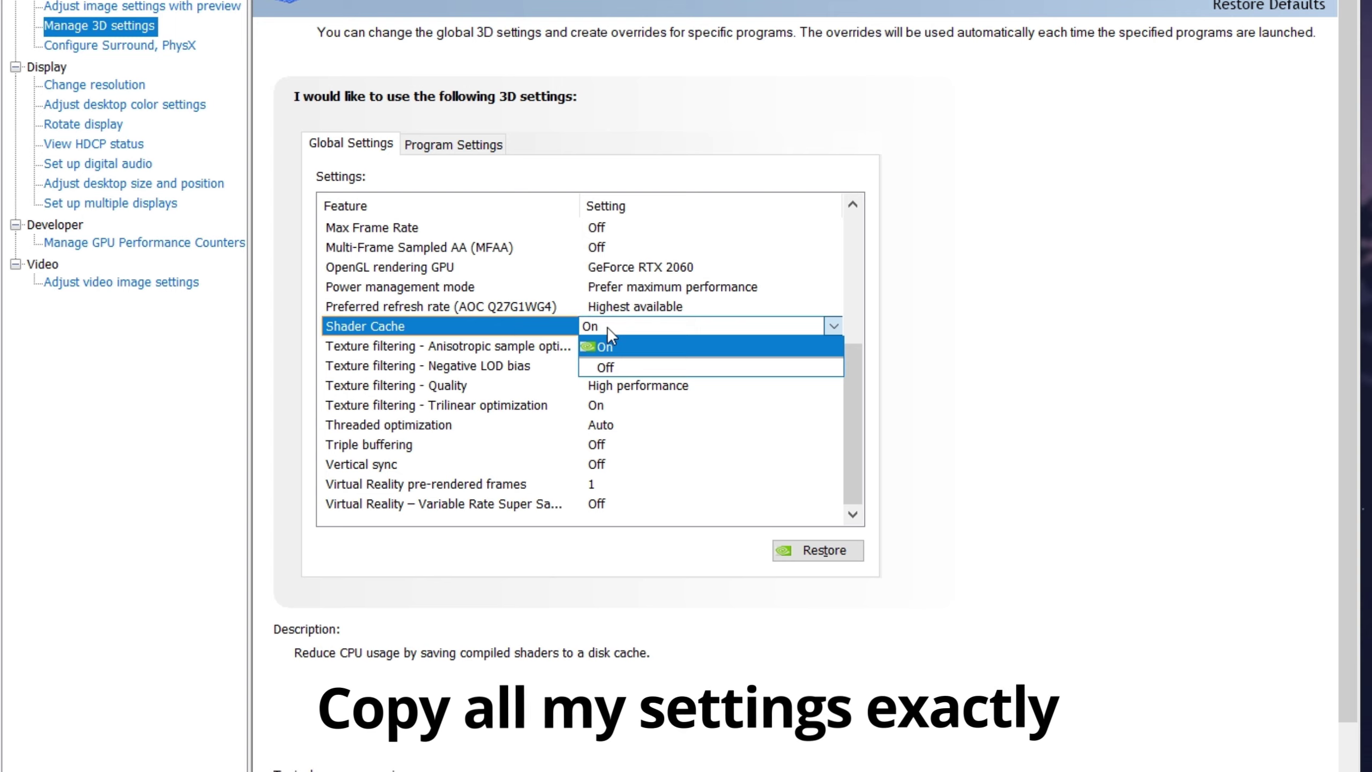
left_click(623, 360)
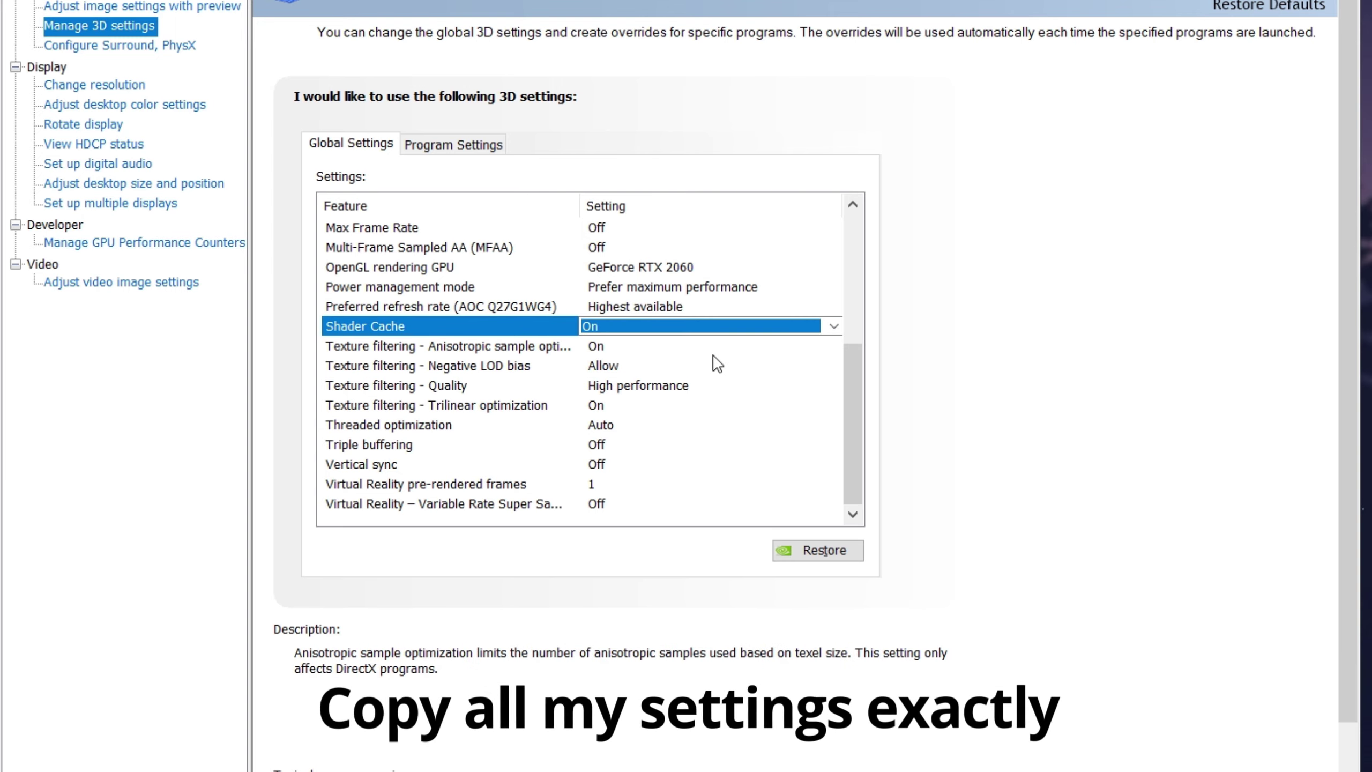
- Set Texture filtering - Anisotropic sample optimization to On and Texture filtering - Negative LOD bias to Allow
left_click(684, 352)
left_click(684, 352)
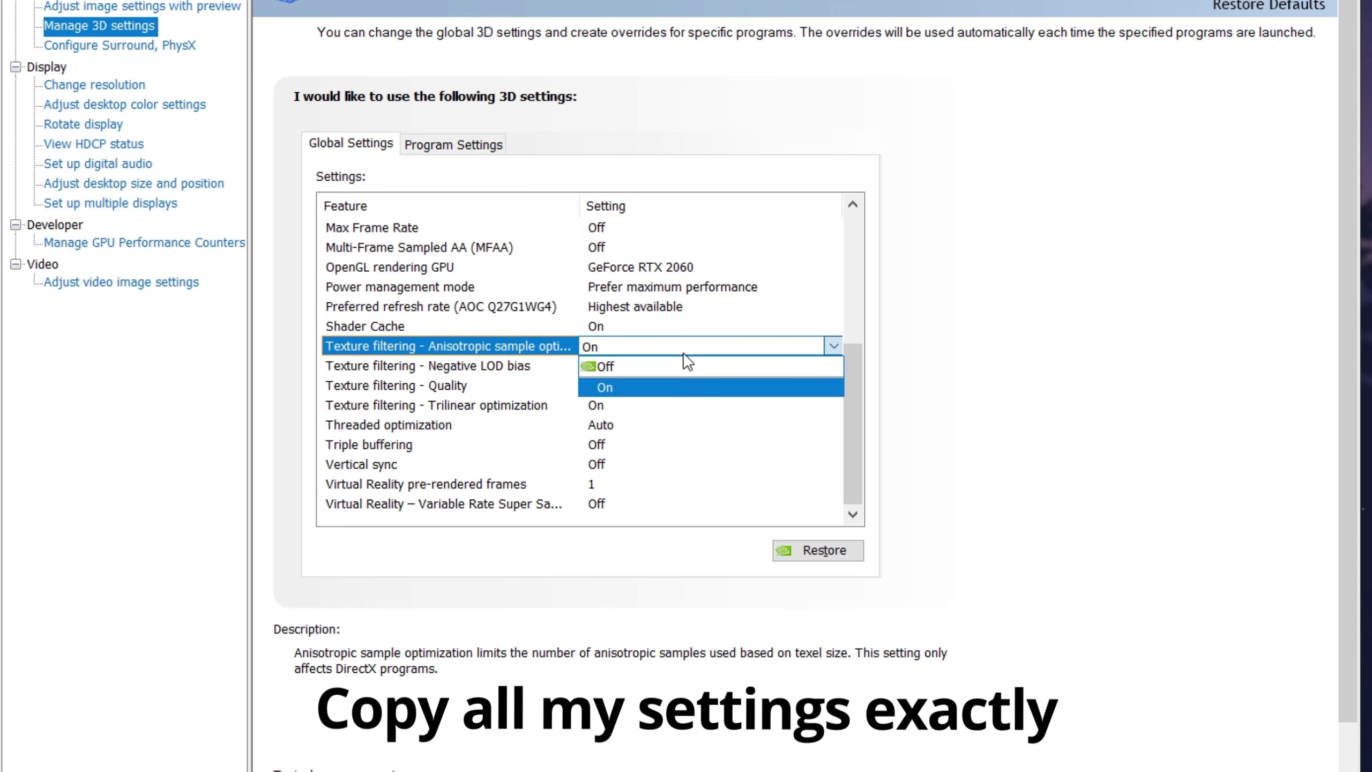
left_click(702, 398)
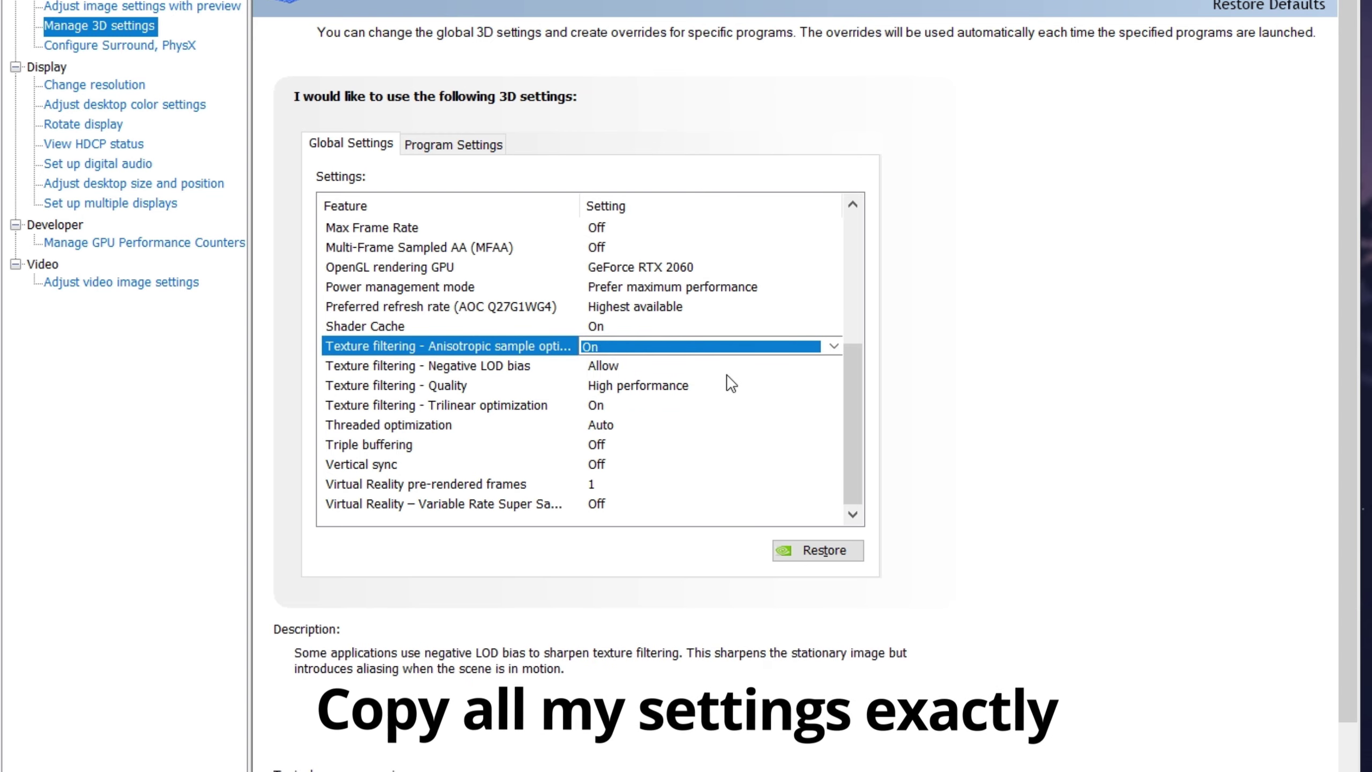
left_click(608, 368)
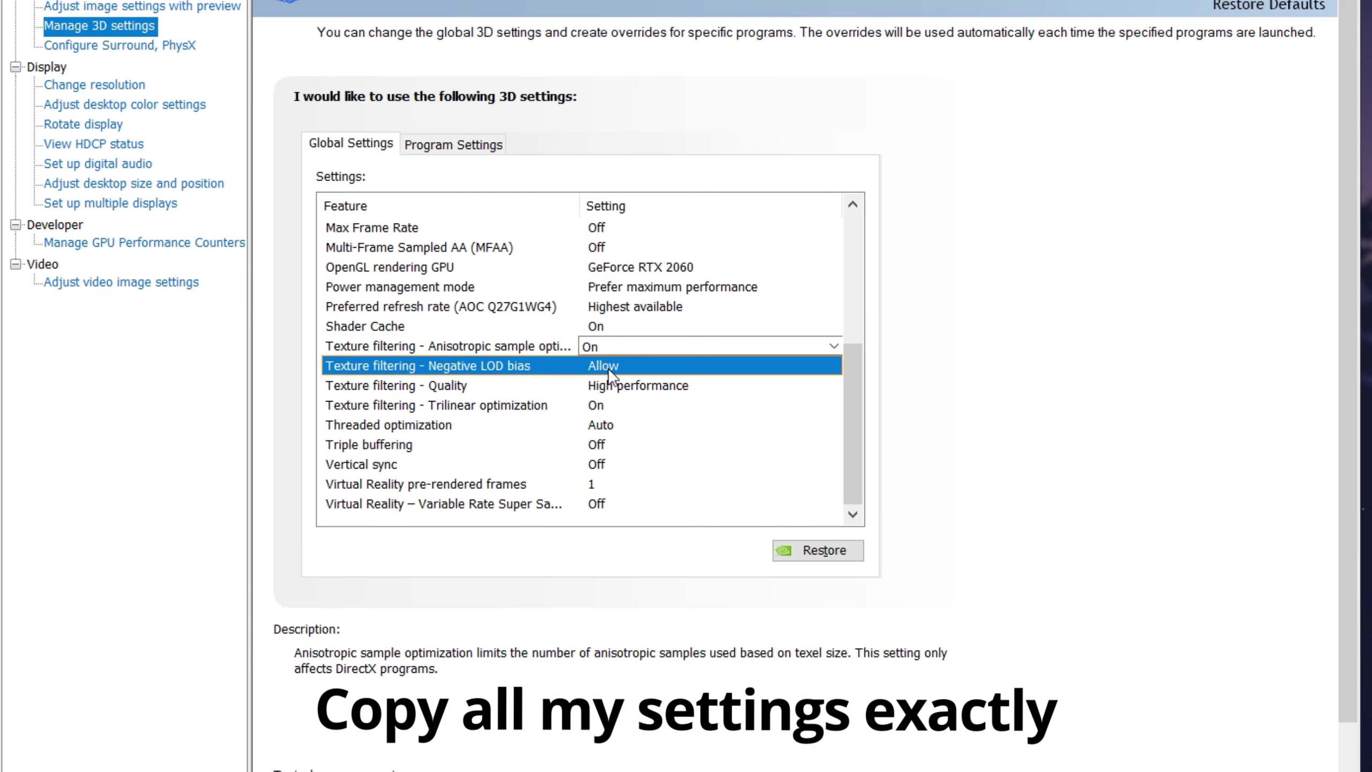
left_click(608, 369)
left_click(617, 386)
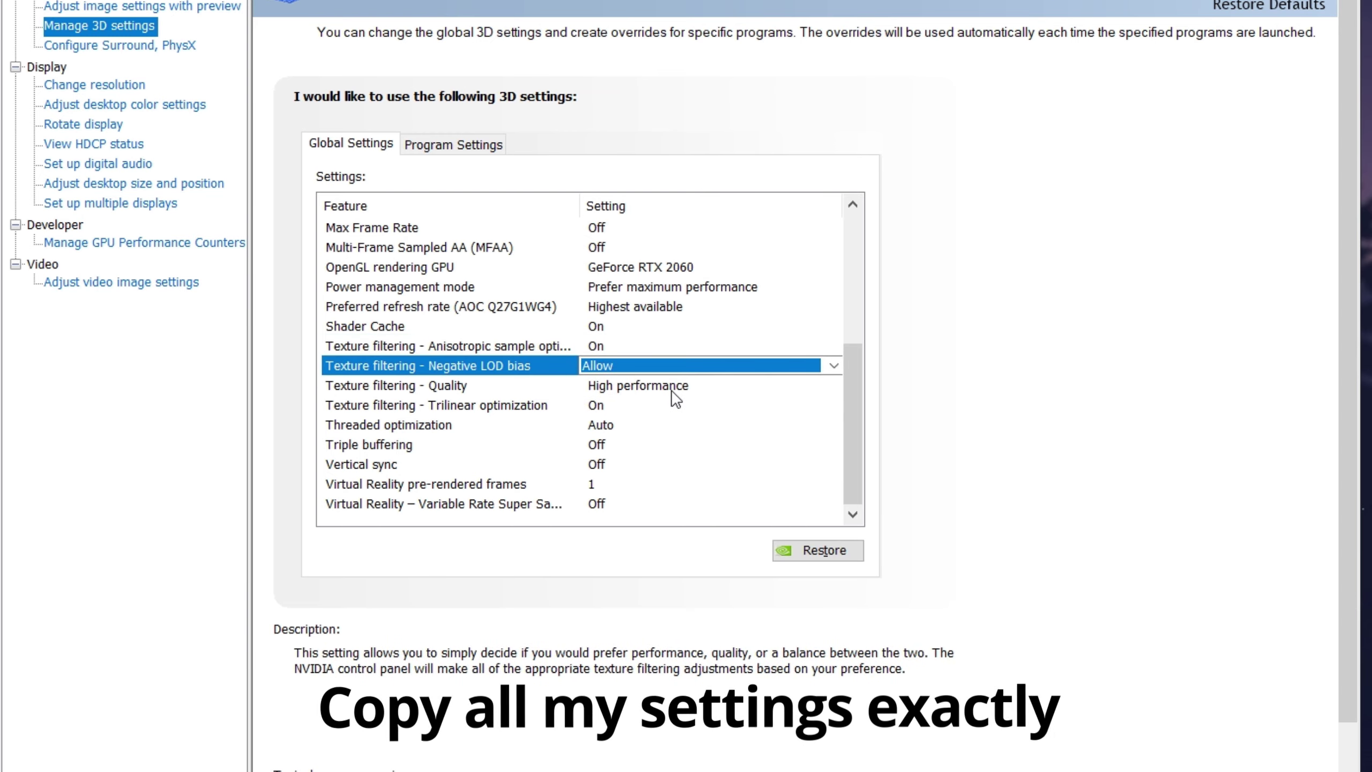
- Set Texture filtering - Quality to High performance and Texture filtering - Trilinear optimization to On
left_click(679, 386)
left_click(679, 386)
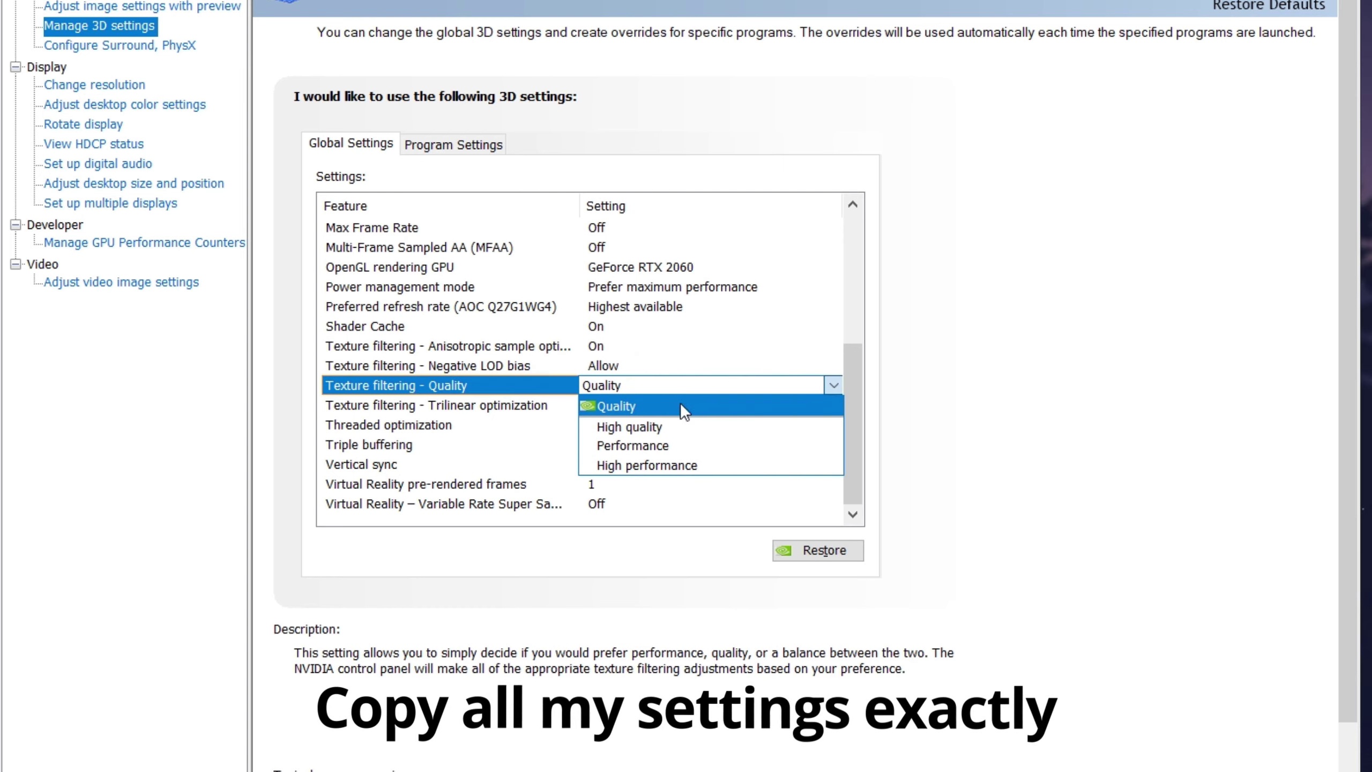
left_click(680, 464)
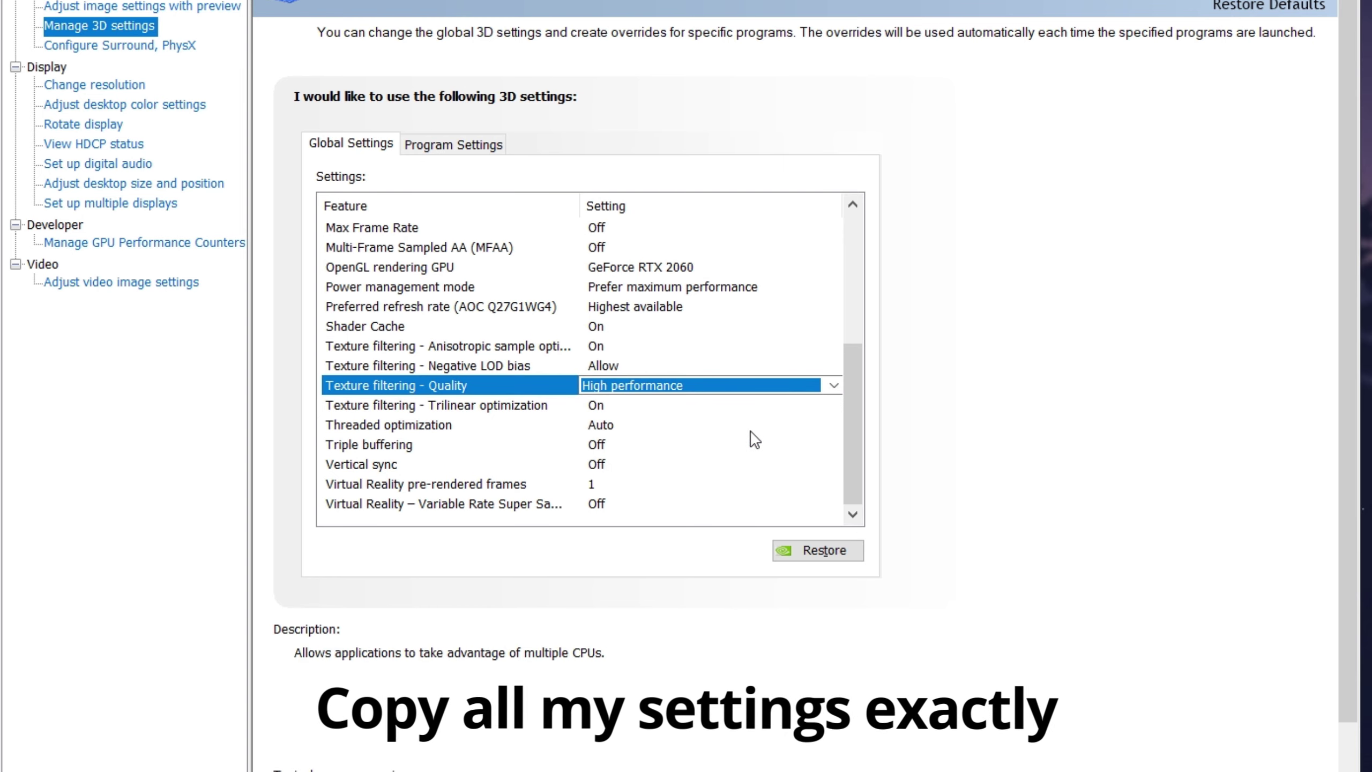
left_click(690, 406)
left_click(683, 406)
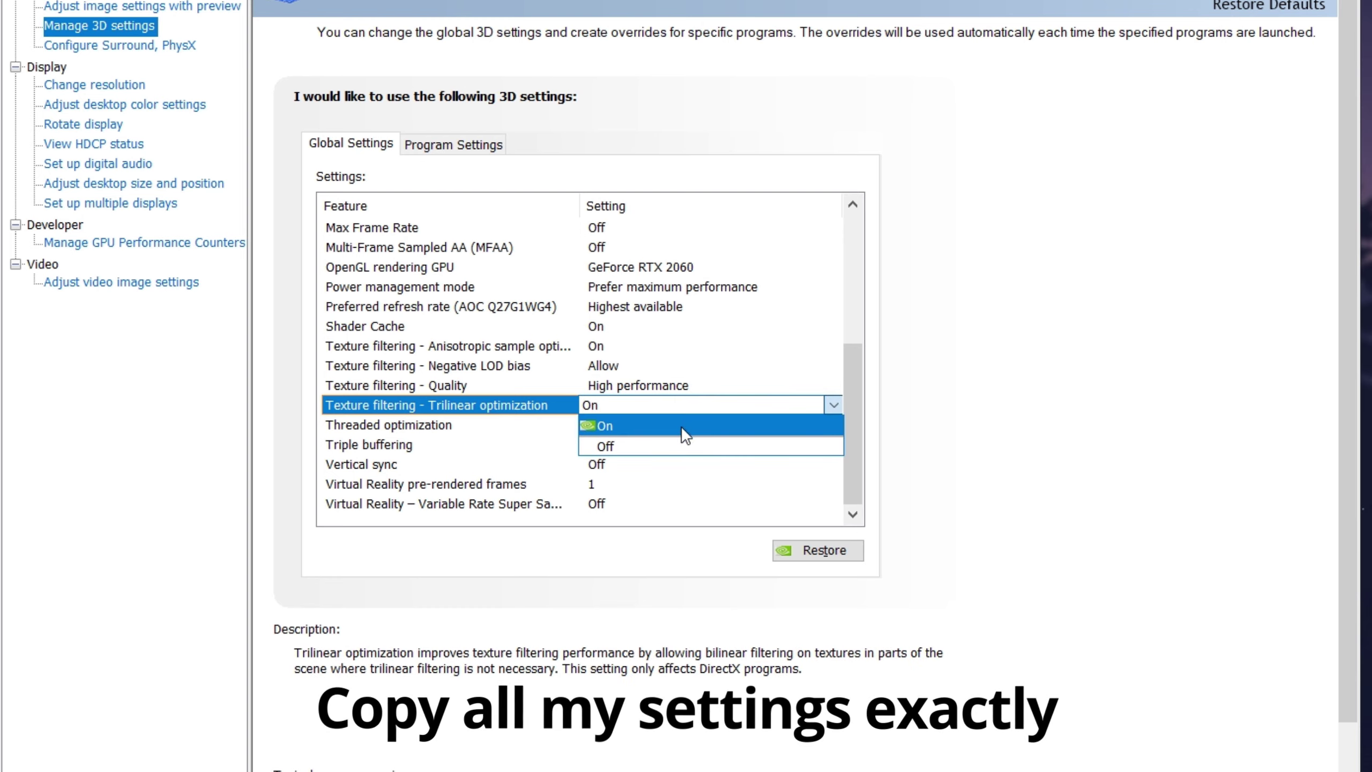
left_click(681, 426)
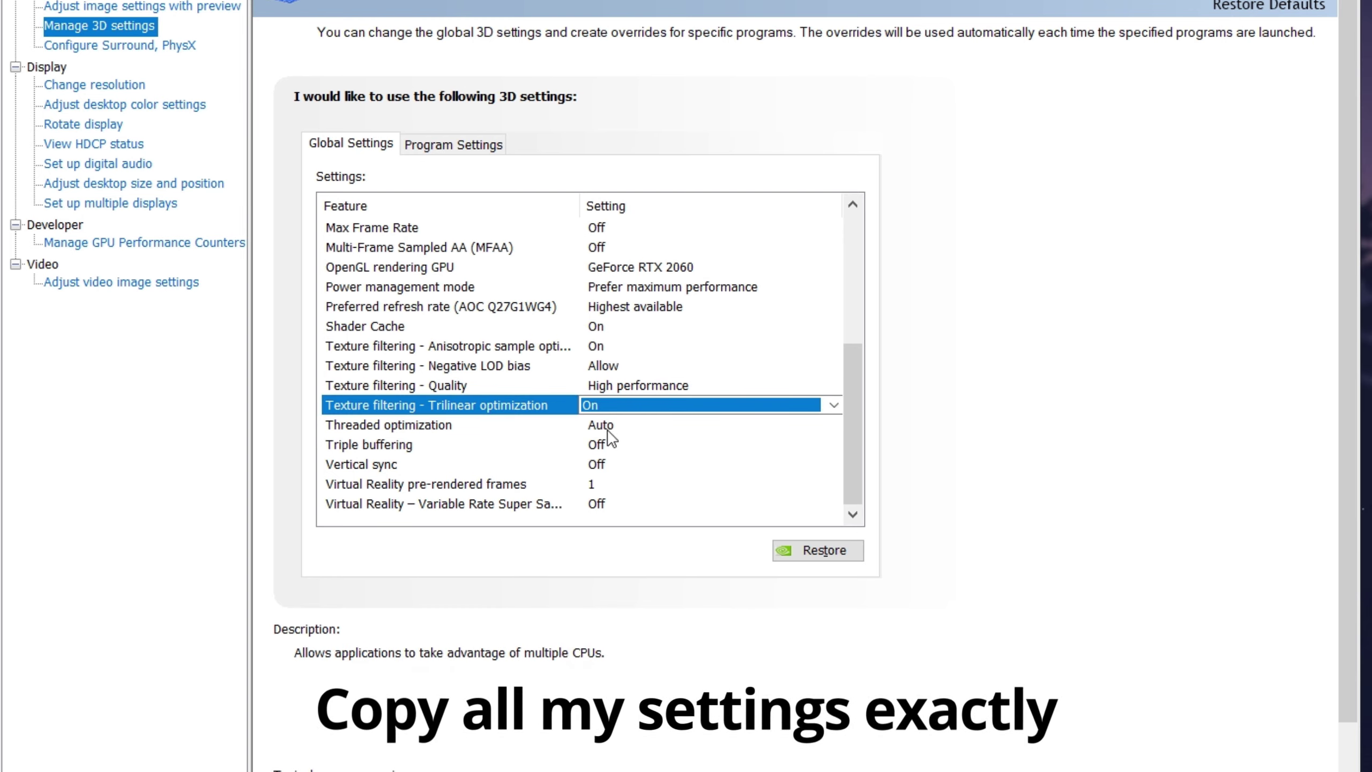
- Set Threaded optimization to Auto and Triple buffering to Off in the global 3D settings
key("Down")
left_click(646, 435)
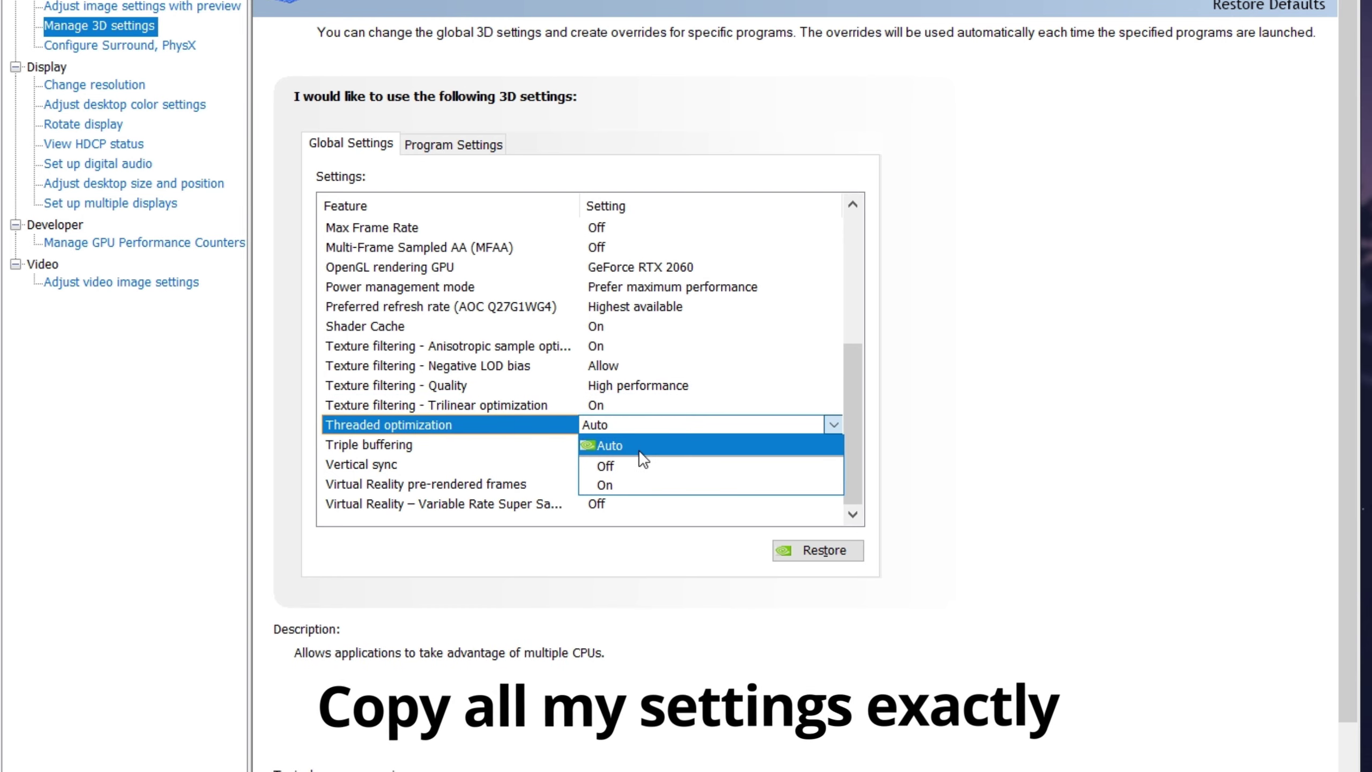
left_click(640, 452)
left_click(670, 445)
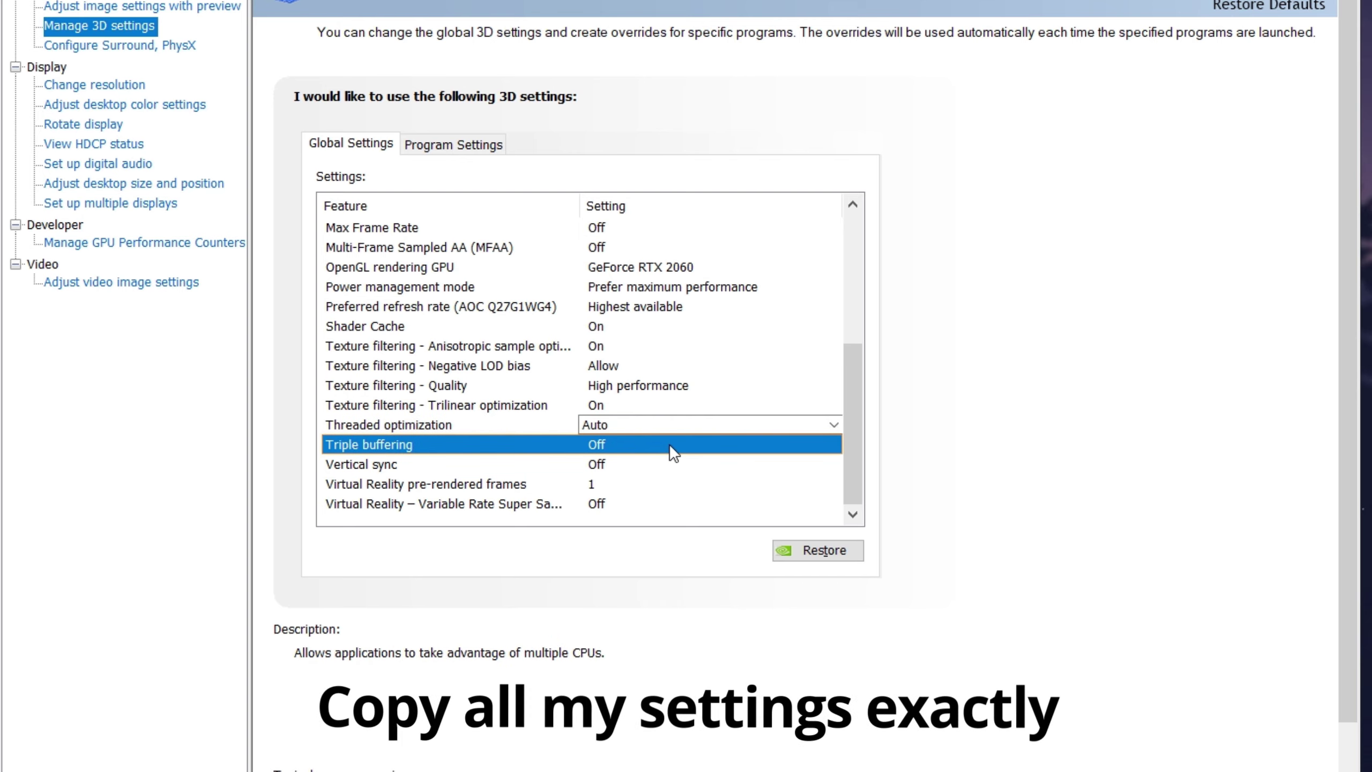
left_click(669, 447)
left_click(667, 458)
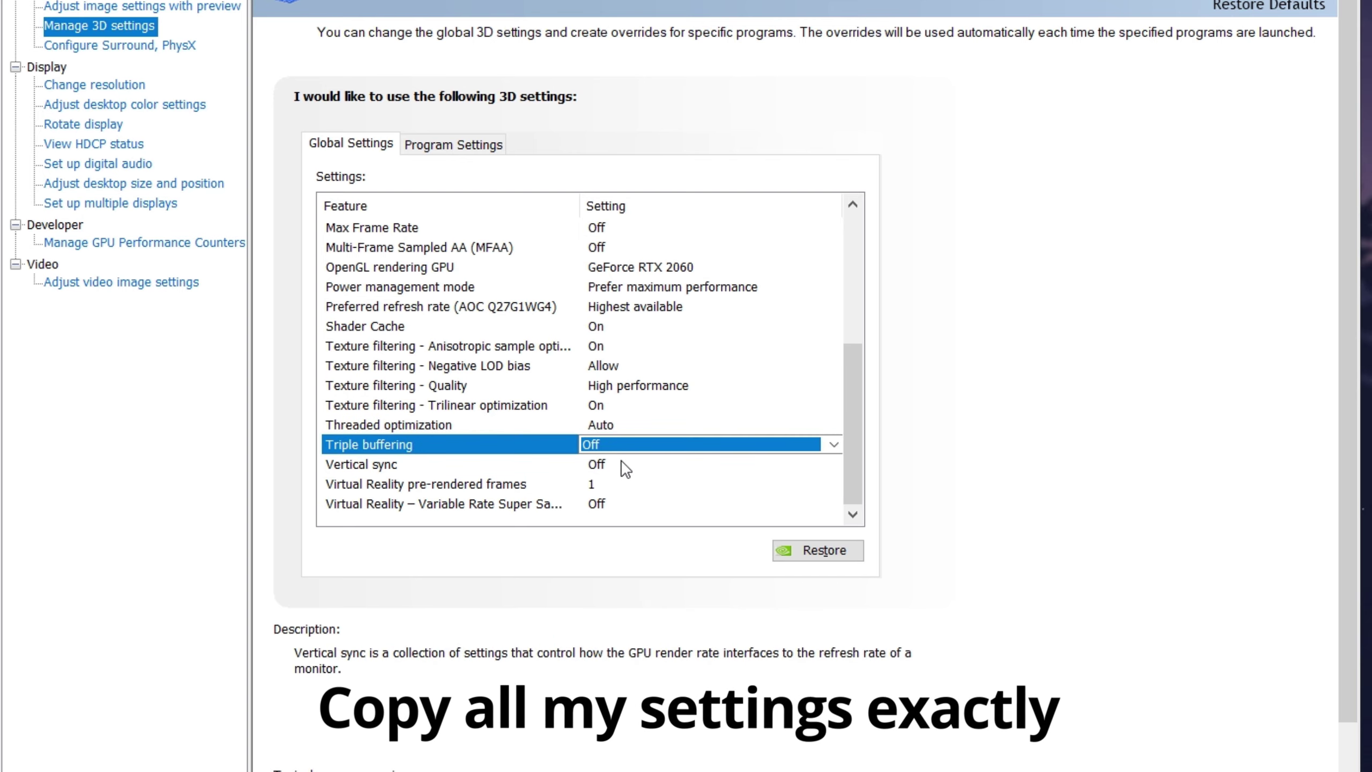
- Set Vertical sync to Off and Virtual Reality pre-rendered frames to 1 in the global 3D settings
left_click(621, 462)
left_click(620, 463)
left_click(626, 507)
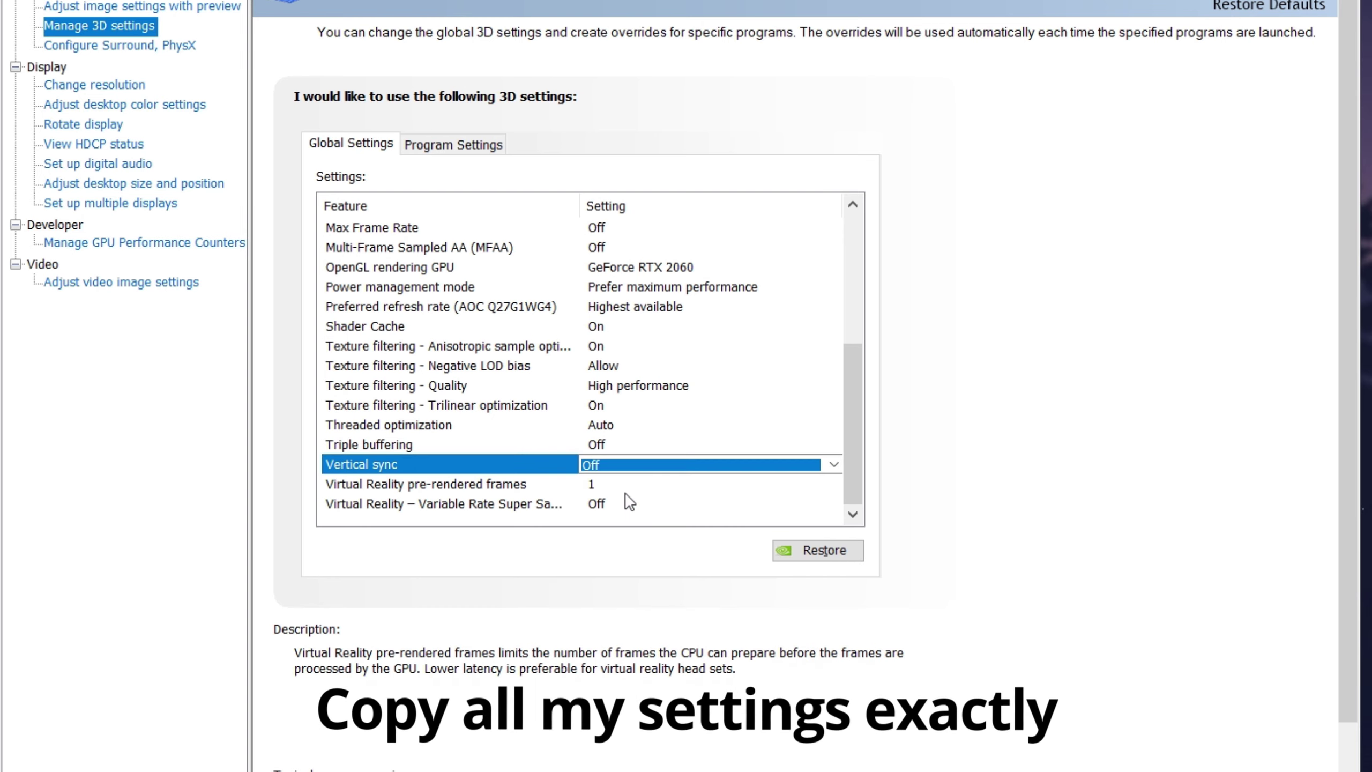
left_click(733, 483)
left_click(733, 485)
left_click(737, 506)
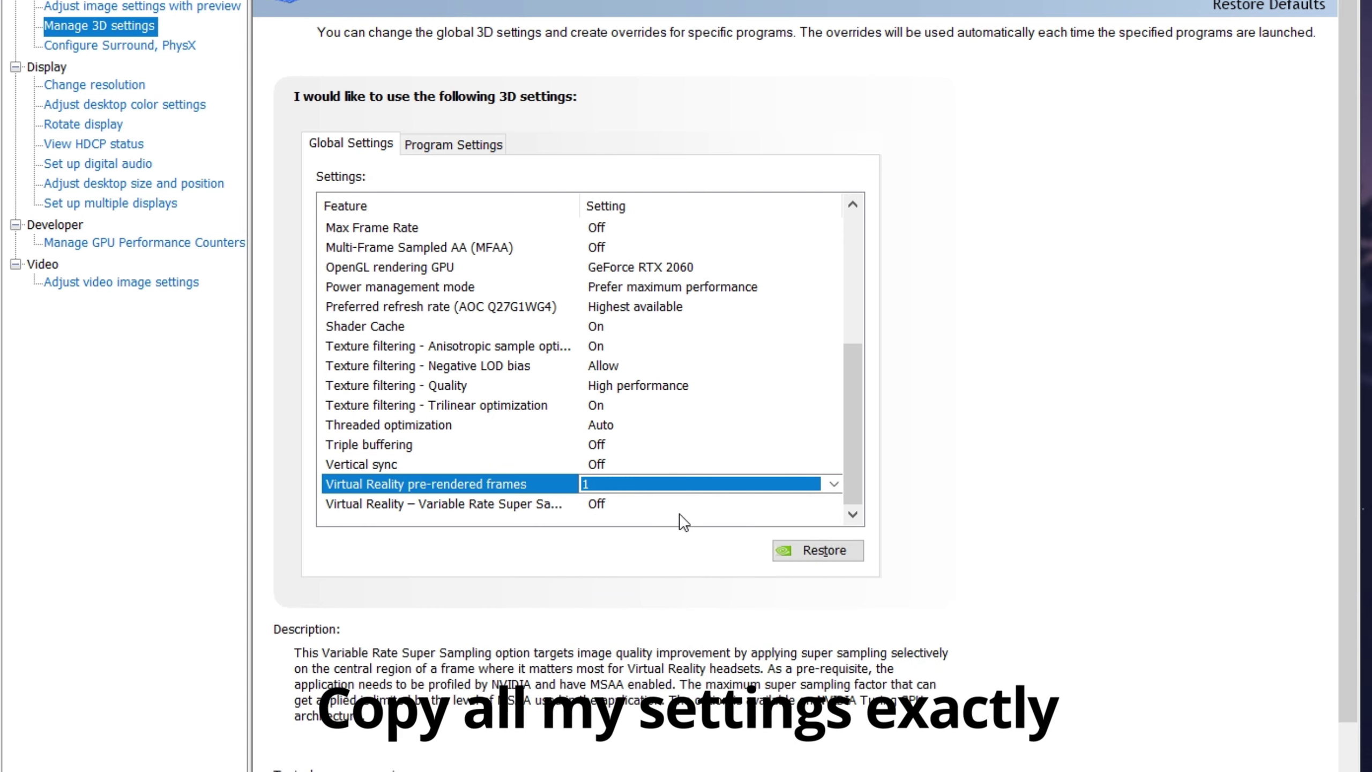
- Set Virtual Reality – Variable Rate Super Sampling to Off, apply the global 3D settings, and close the NVIDIA Control Panel
left_click(644, 503)
left_click(637, 502)
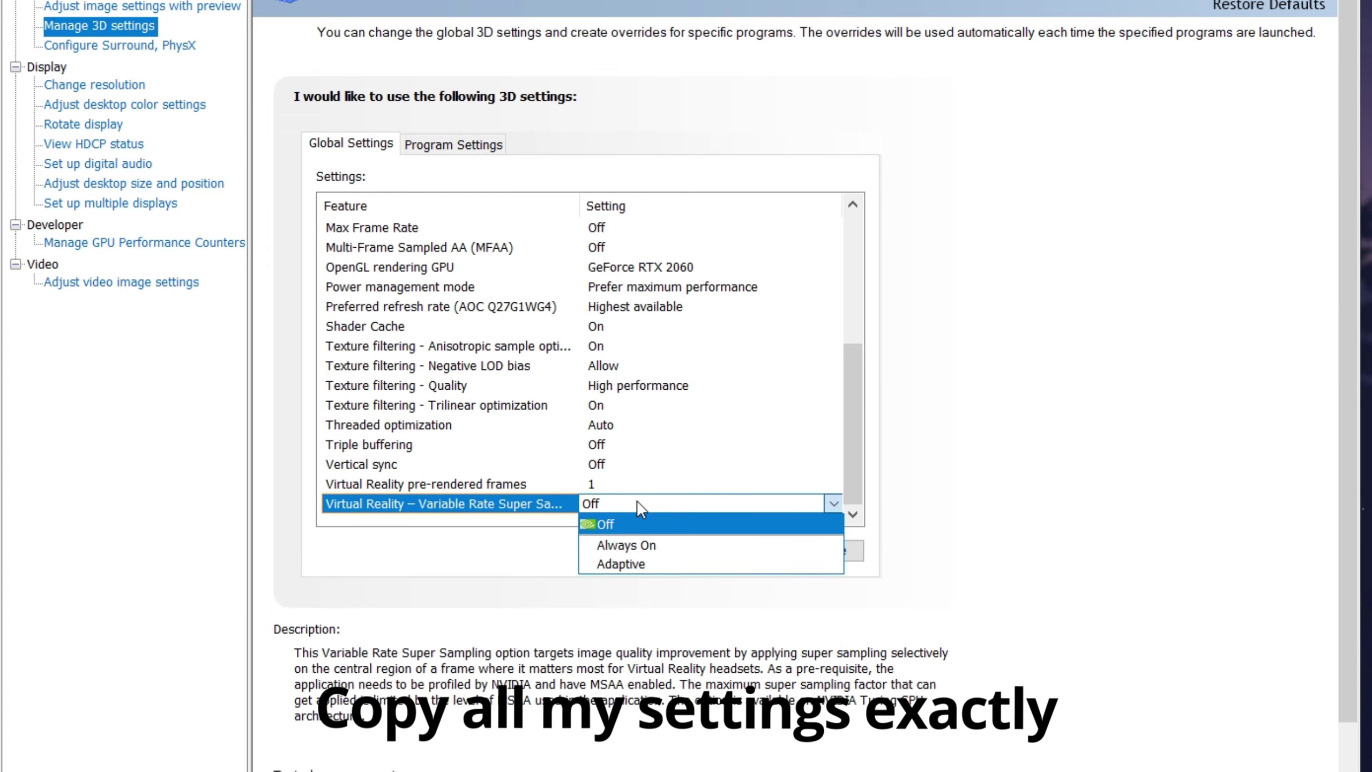
left_click(642, 521)
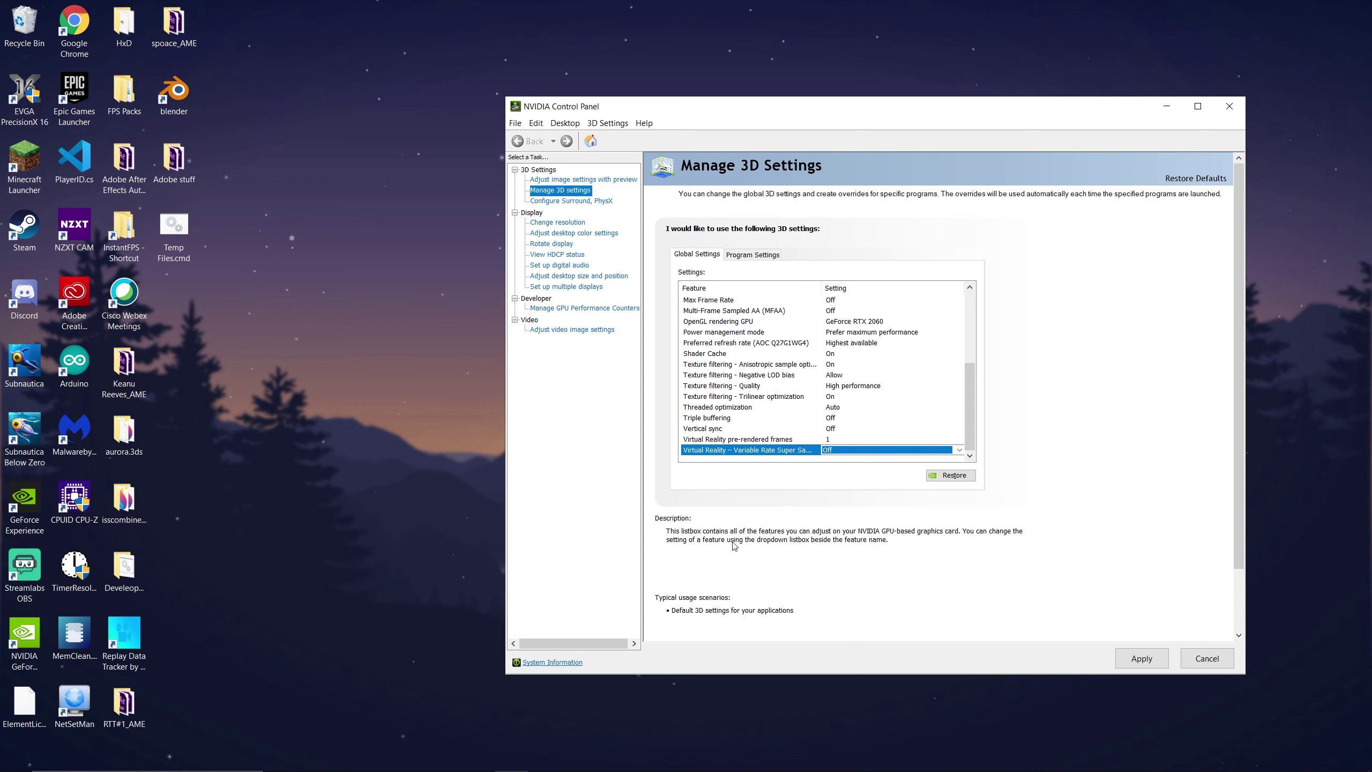
left_click(1141, 658)
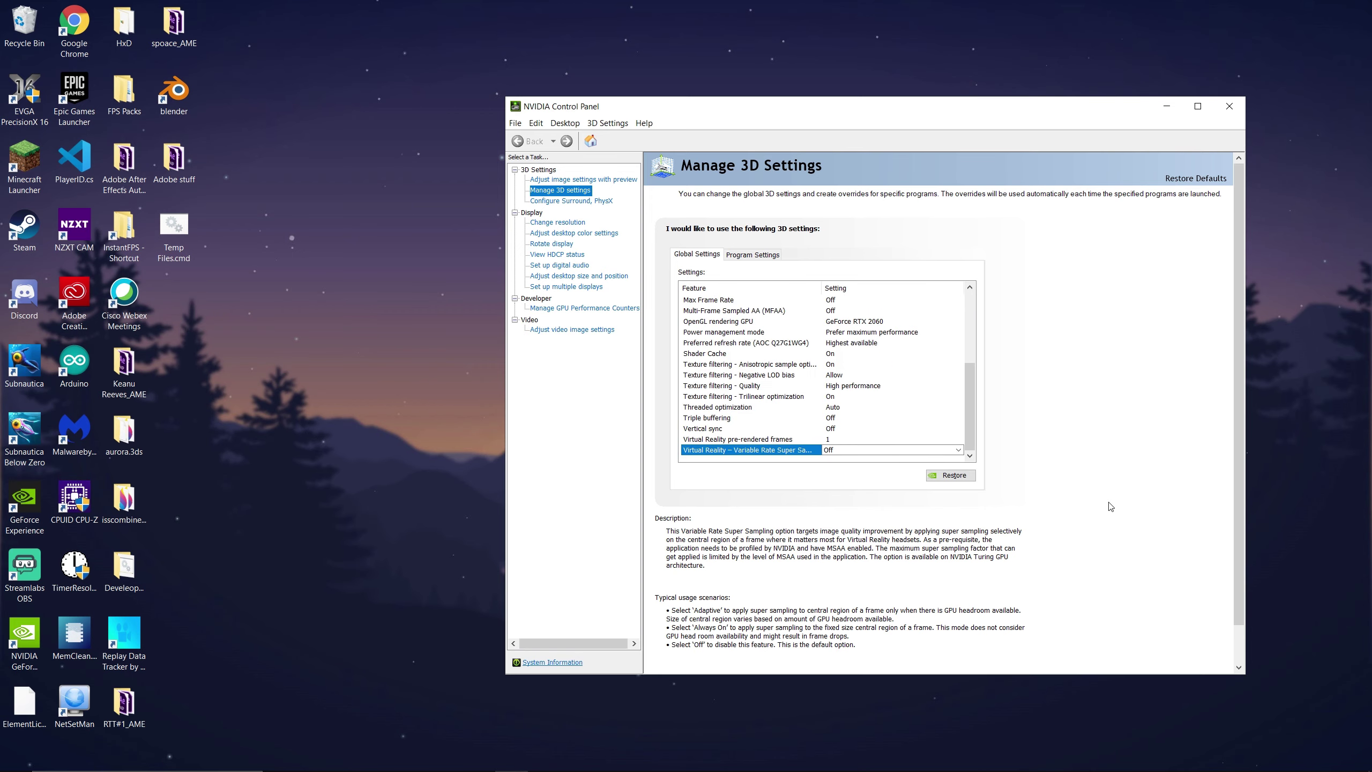
left_click(1226, 106)
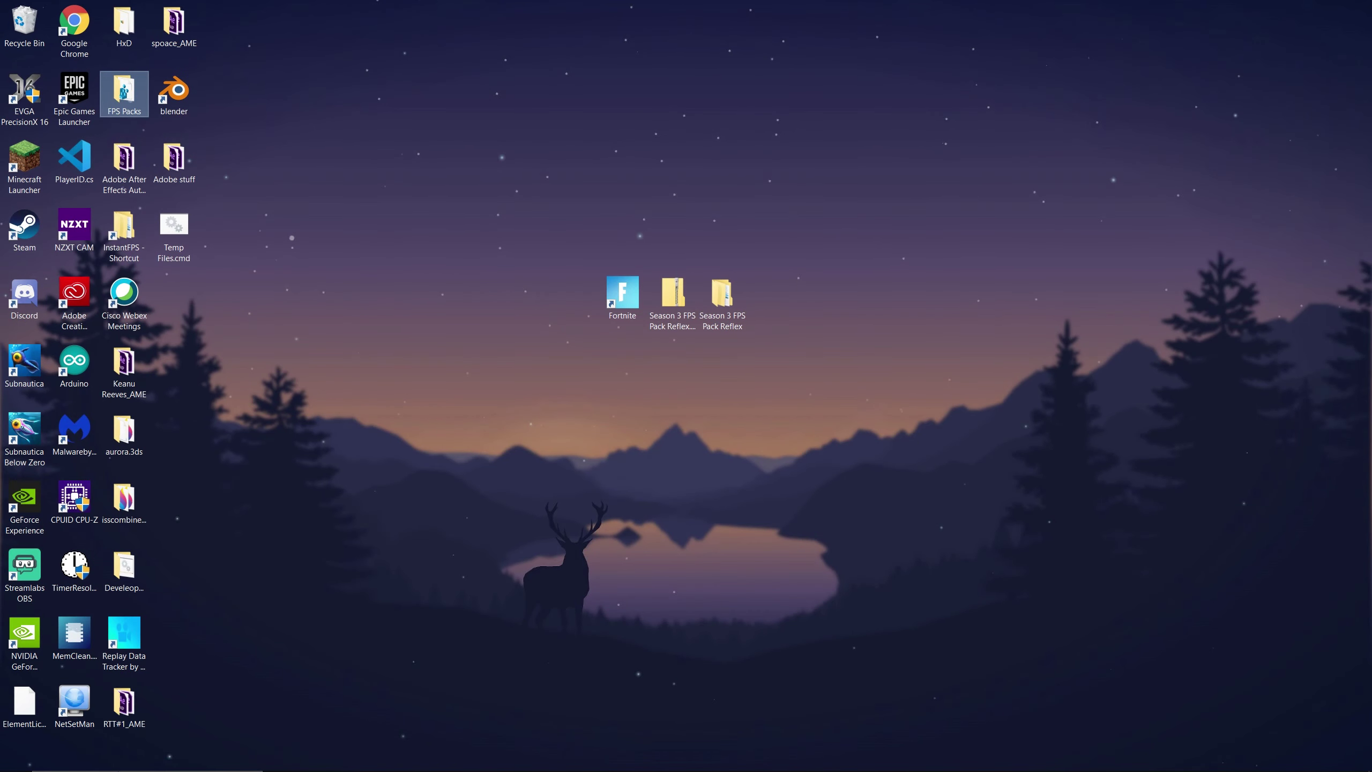
- Search Windows for "reg" and launch Registry Editor, allowing it to make changes to the device
left_click(124, 758)
type("reg")
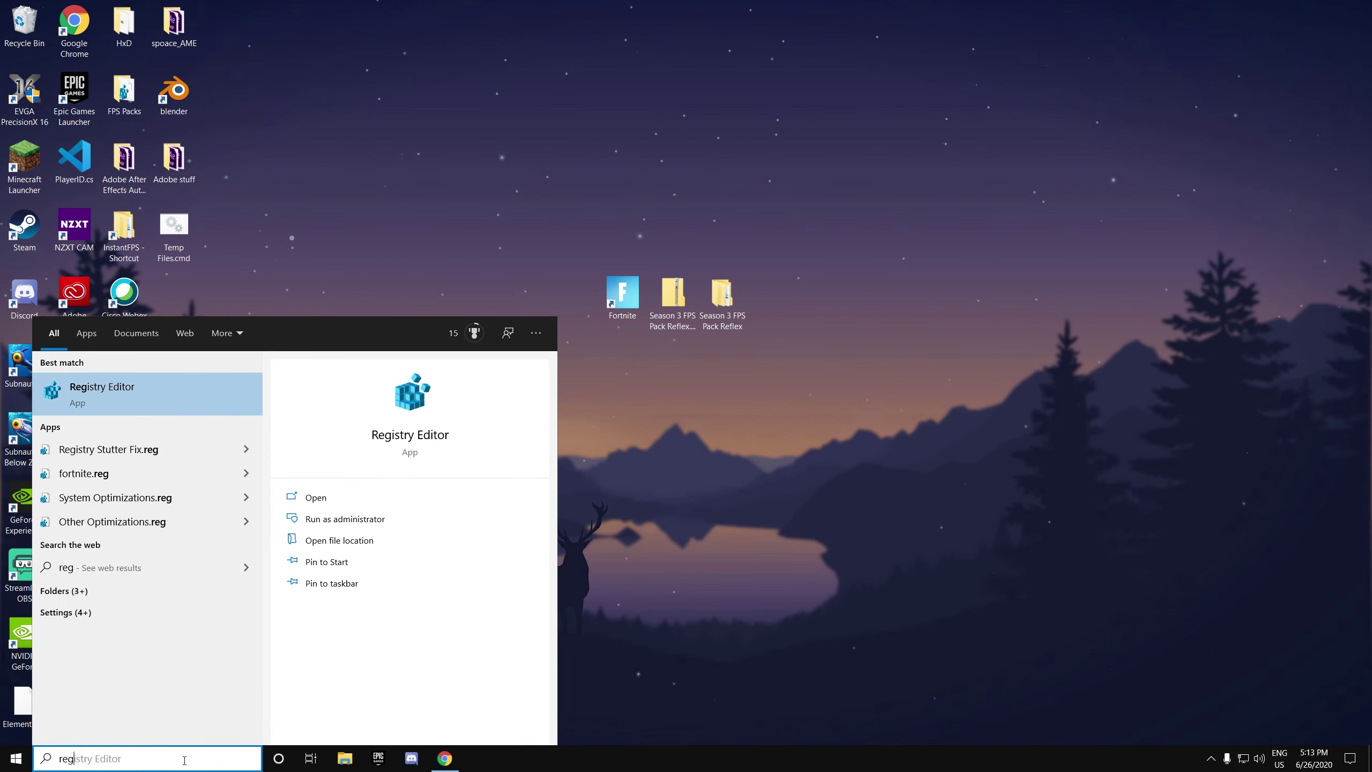
left_click(219, 403)
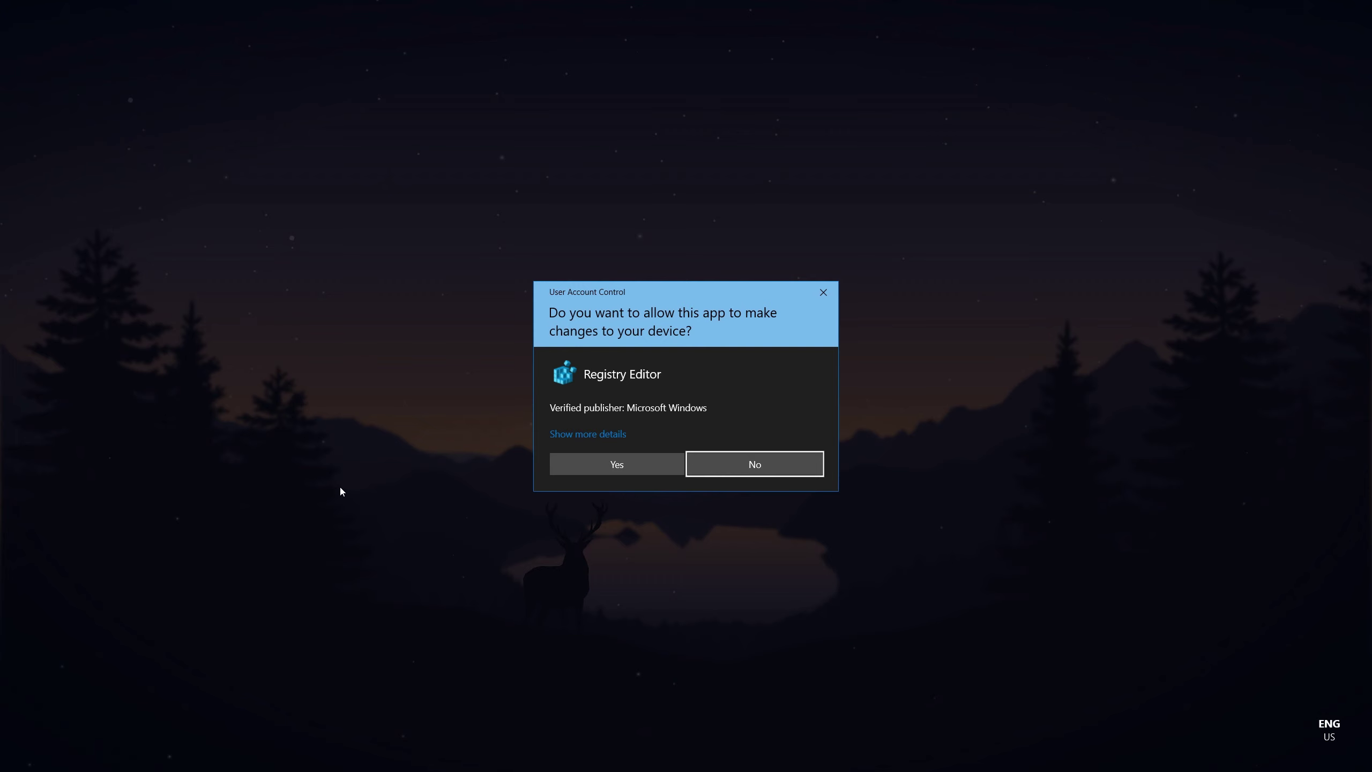
left_click(621, 469)
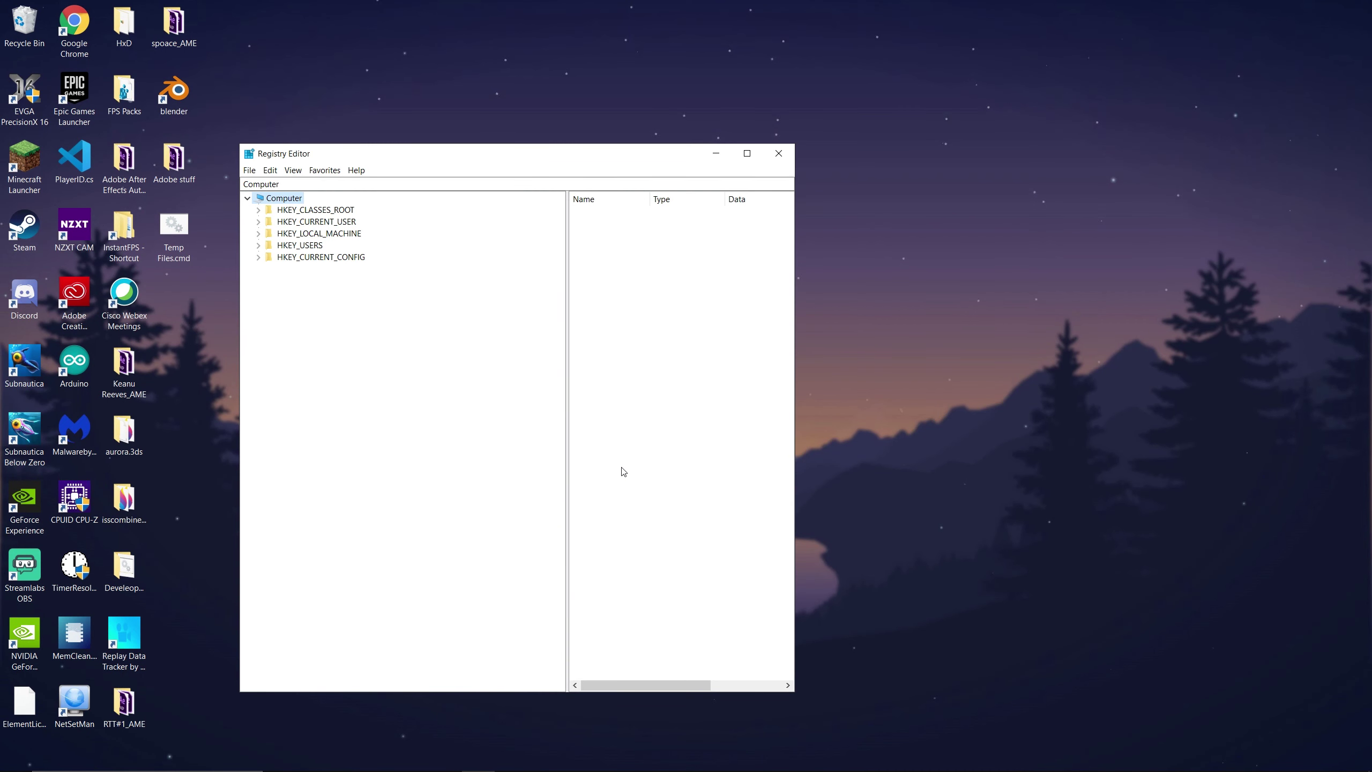
- Expand the registry tree to HKEY_CURRENT_USER\System\GameConfigStore\Children
left_click(259, 221)
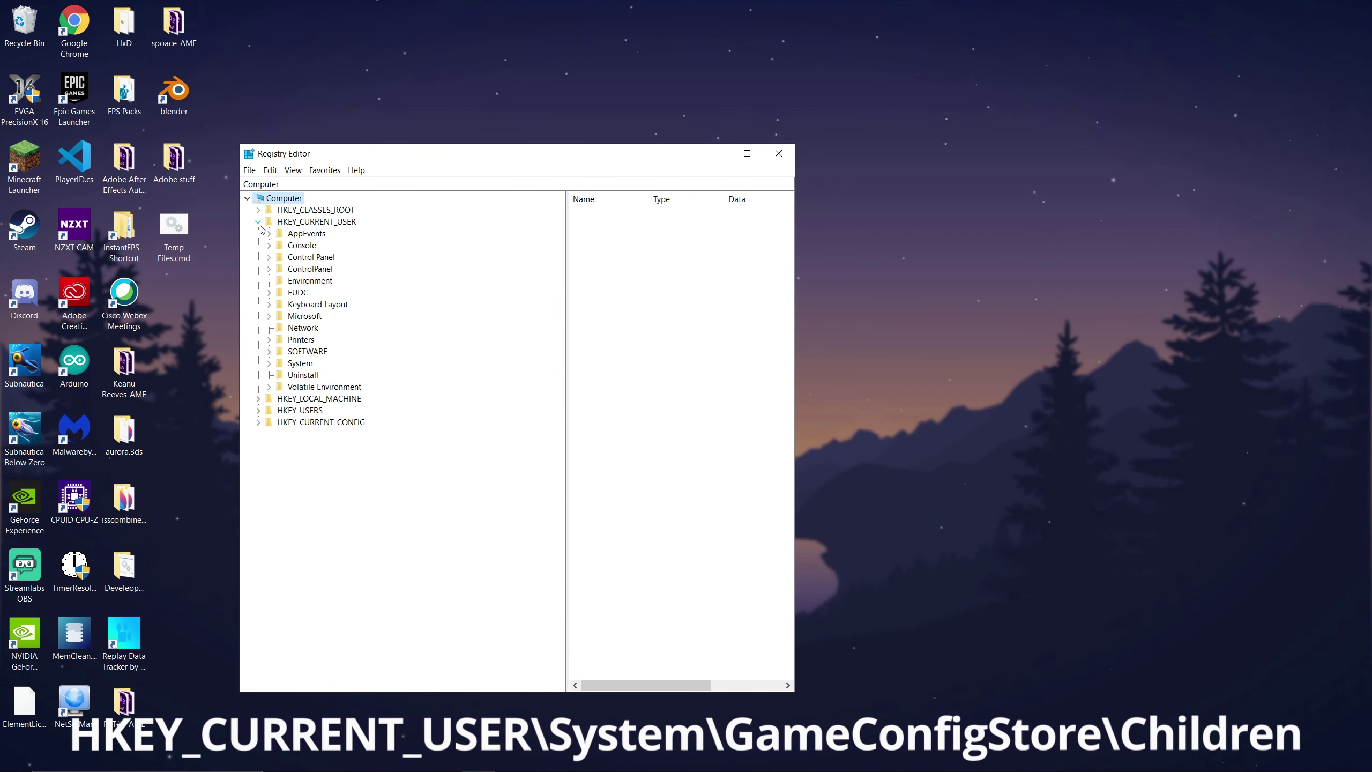
left_click(269, 363)
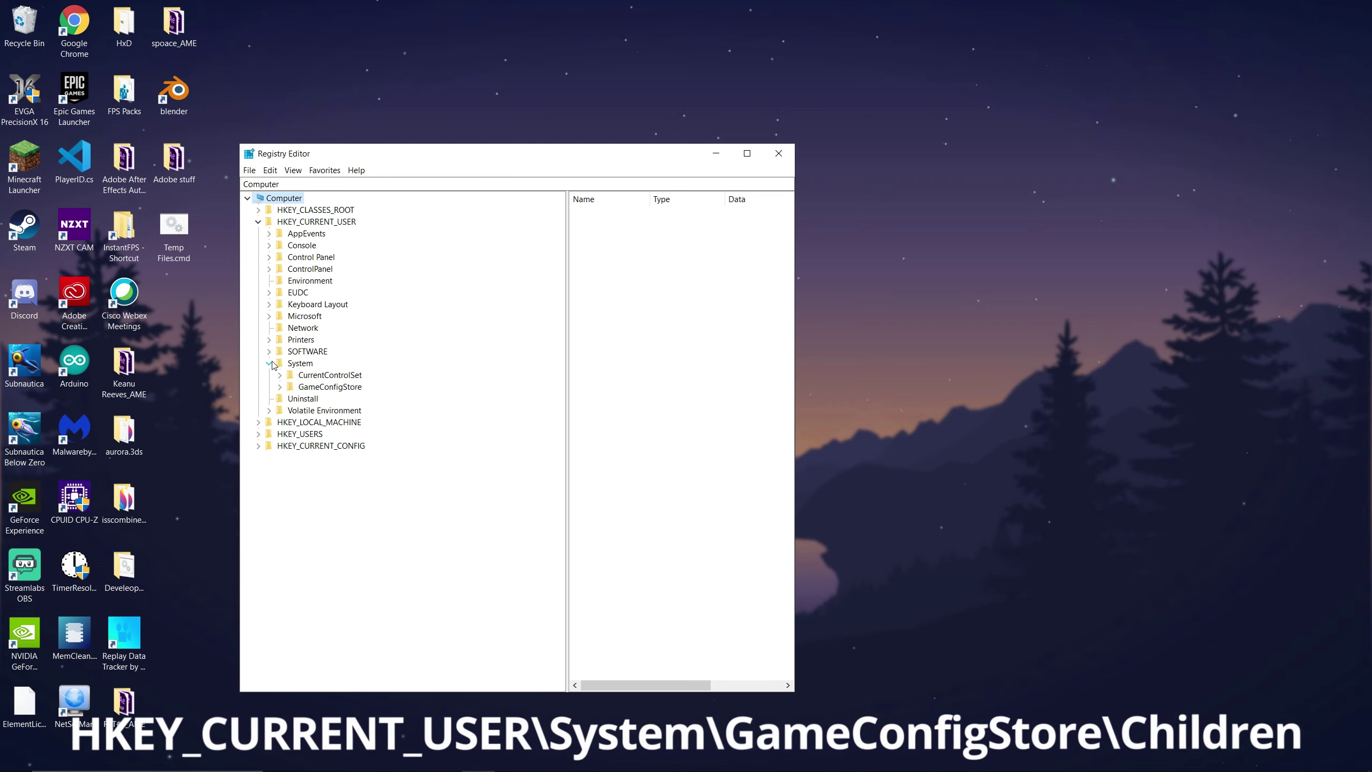
left_click(280, 387)
left_click(291, 398)
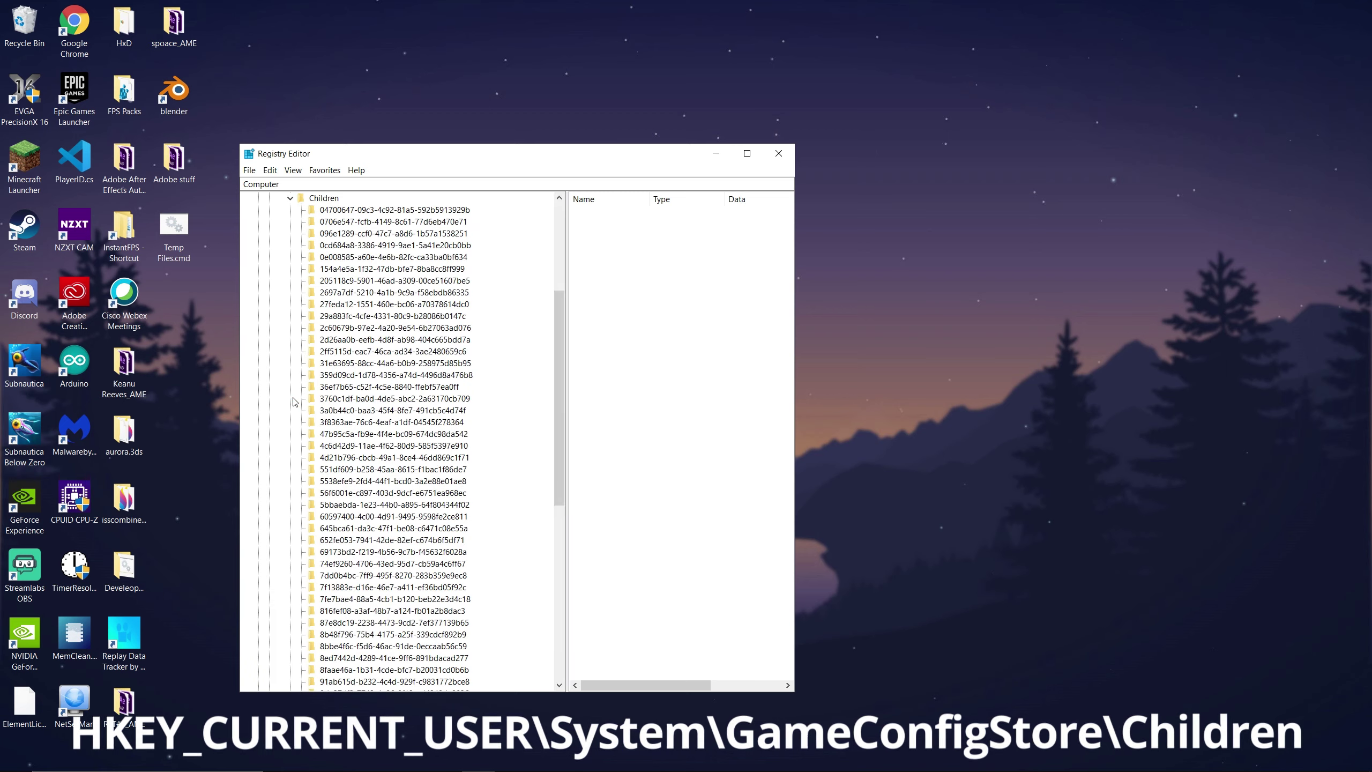
- Search the registry for "fortnite", starting from the GameConfigStore Children key
scroll(335, 280, "up", 2)
right_click(336, 270)
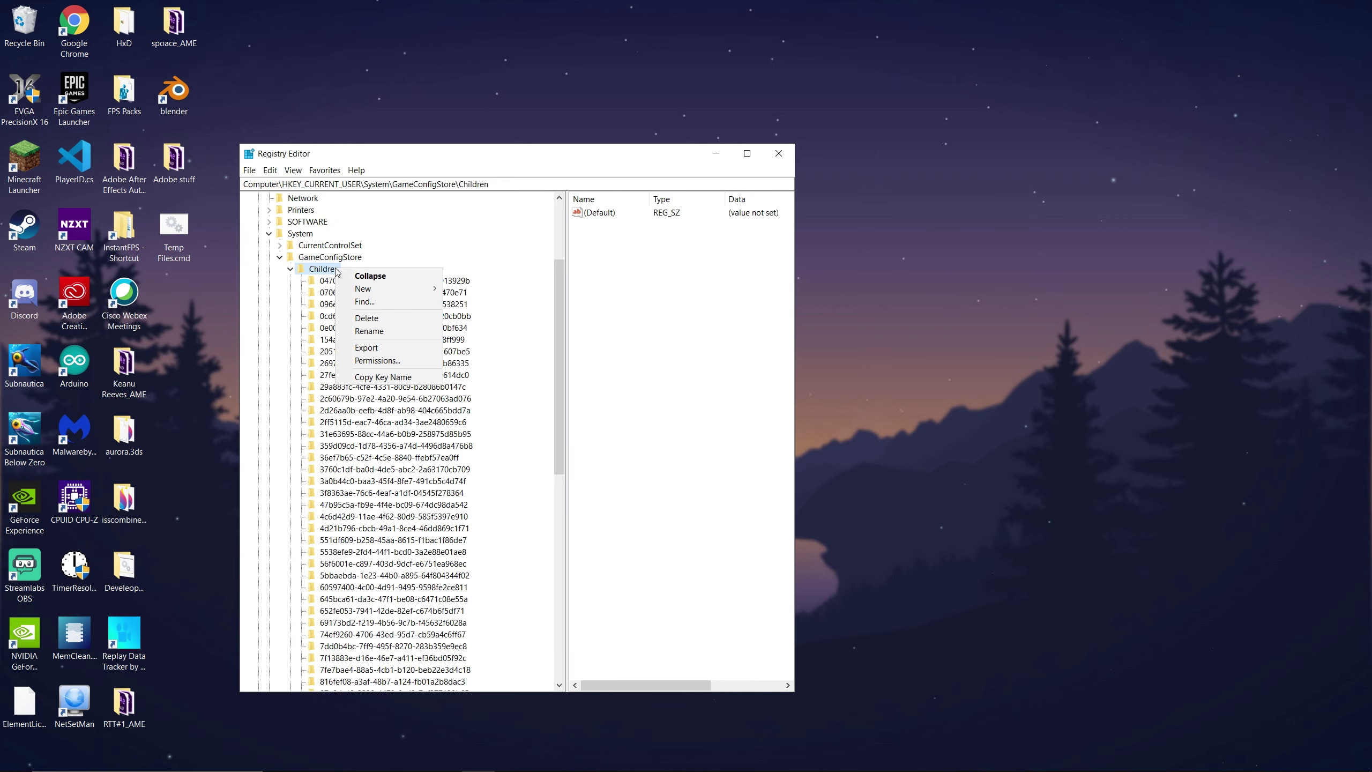
left_click(369, 305)
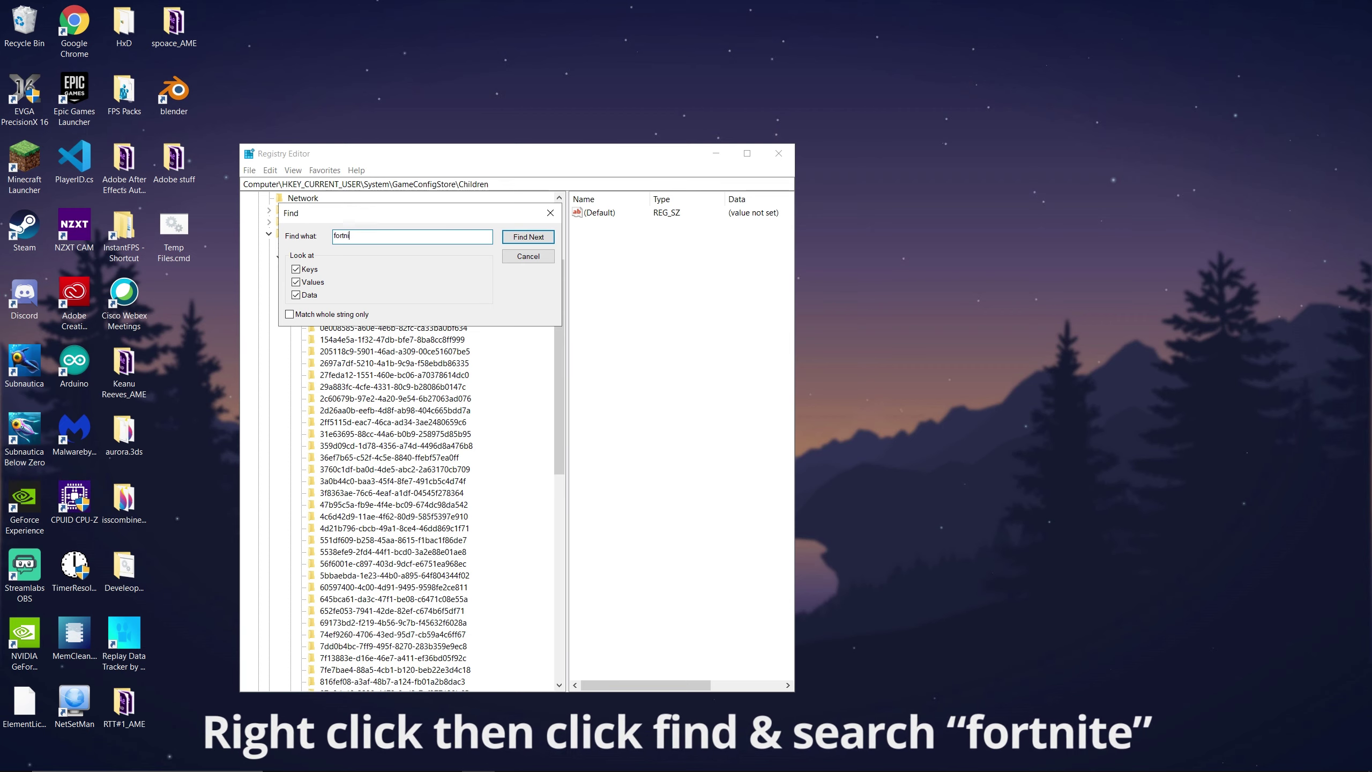
left_click(528, 237)
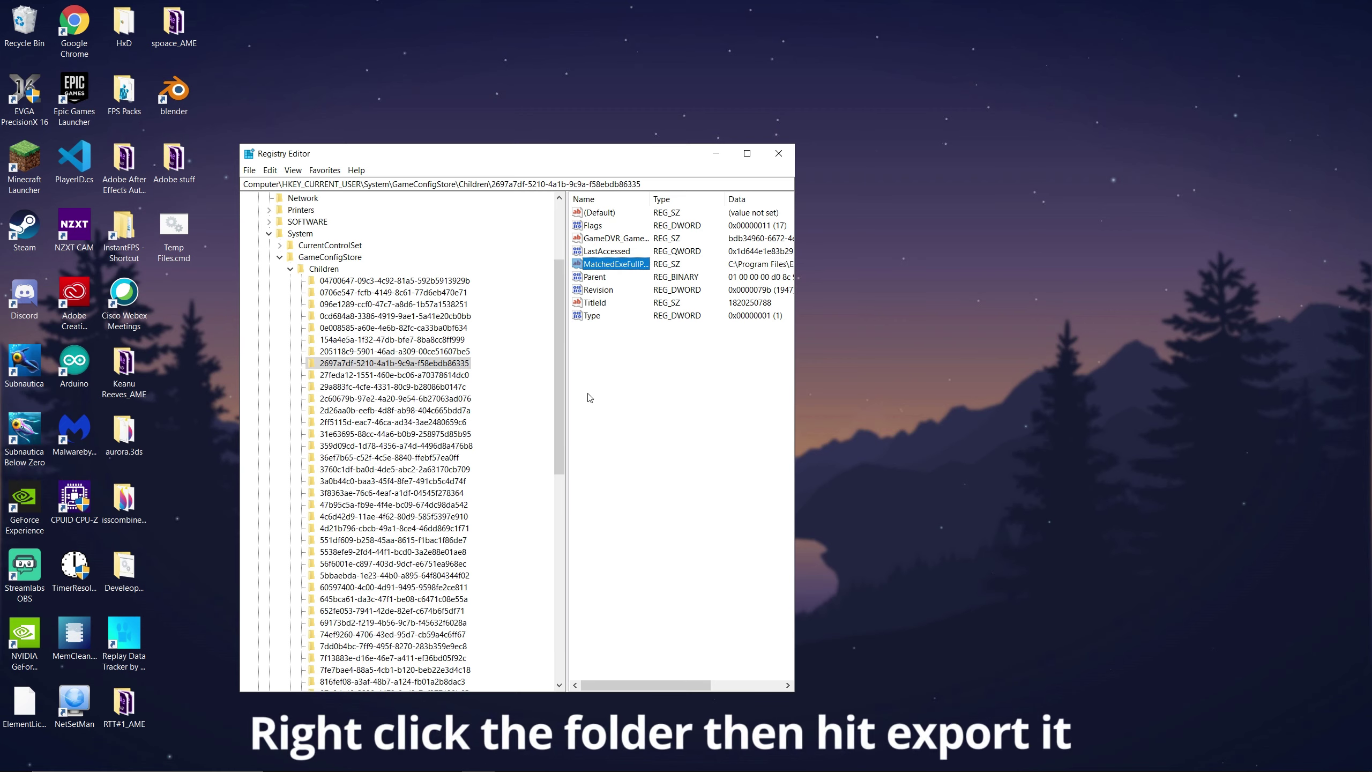
- Export the found Fortnite key to the Desktop as a registration file named fortnitereg
right_click(423, 364)
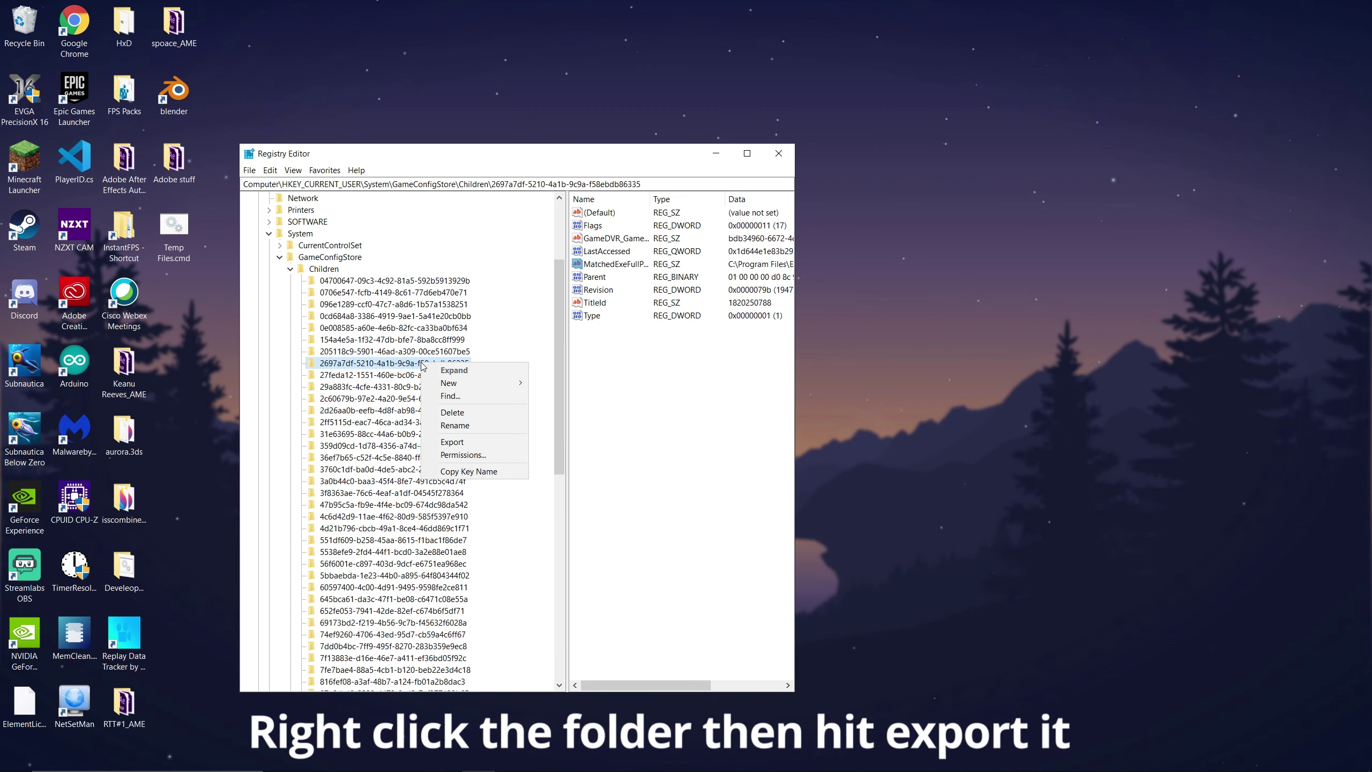
left_click(468, 442)
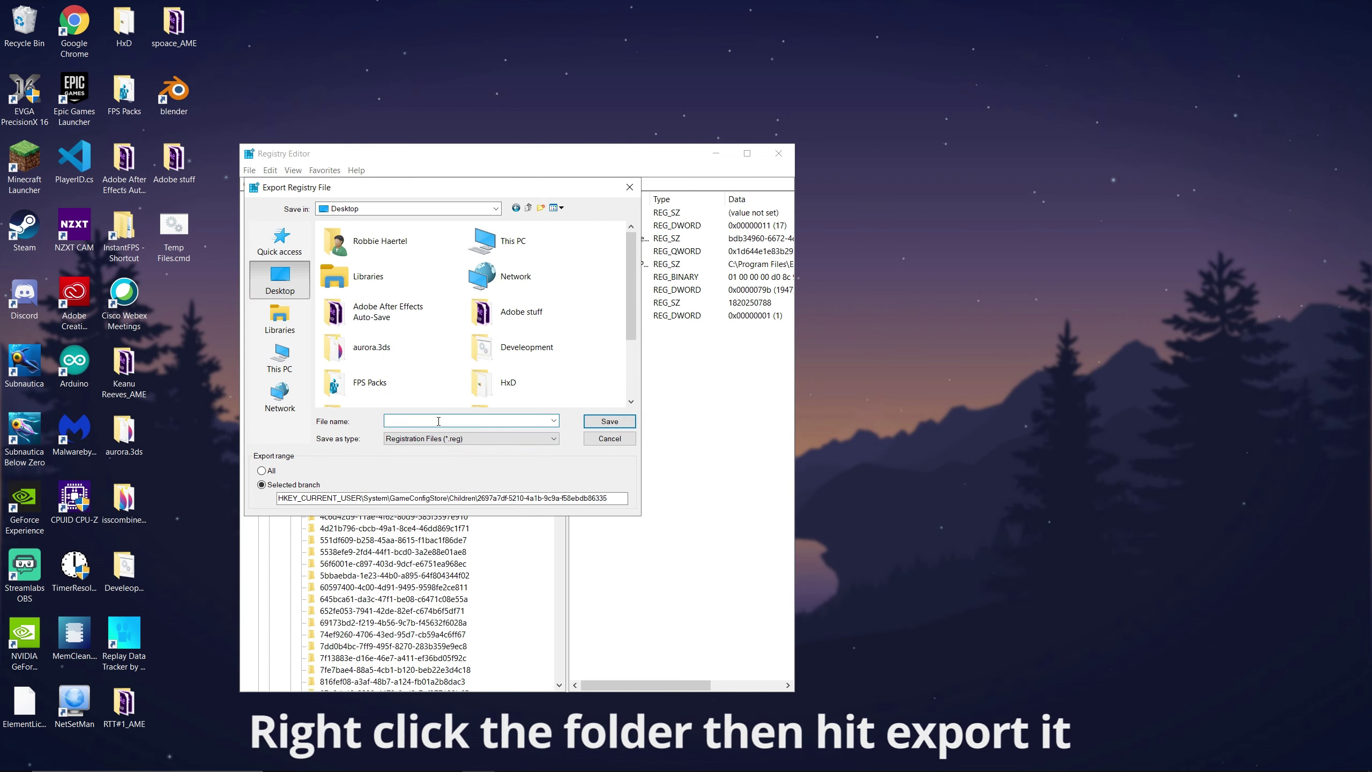
type("fortnitereg")
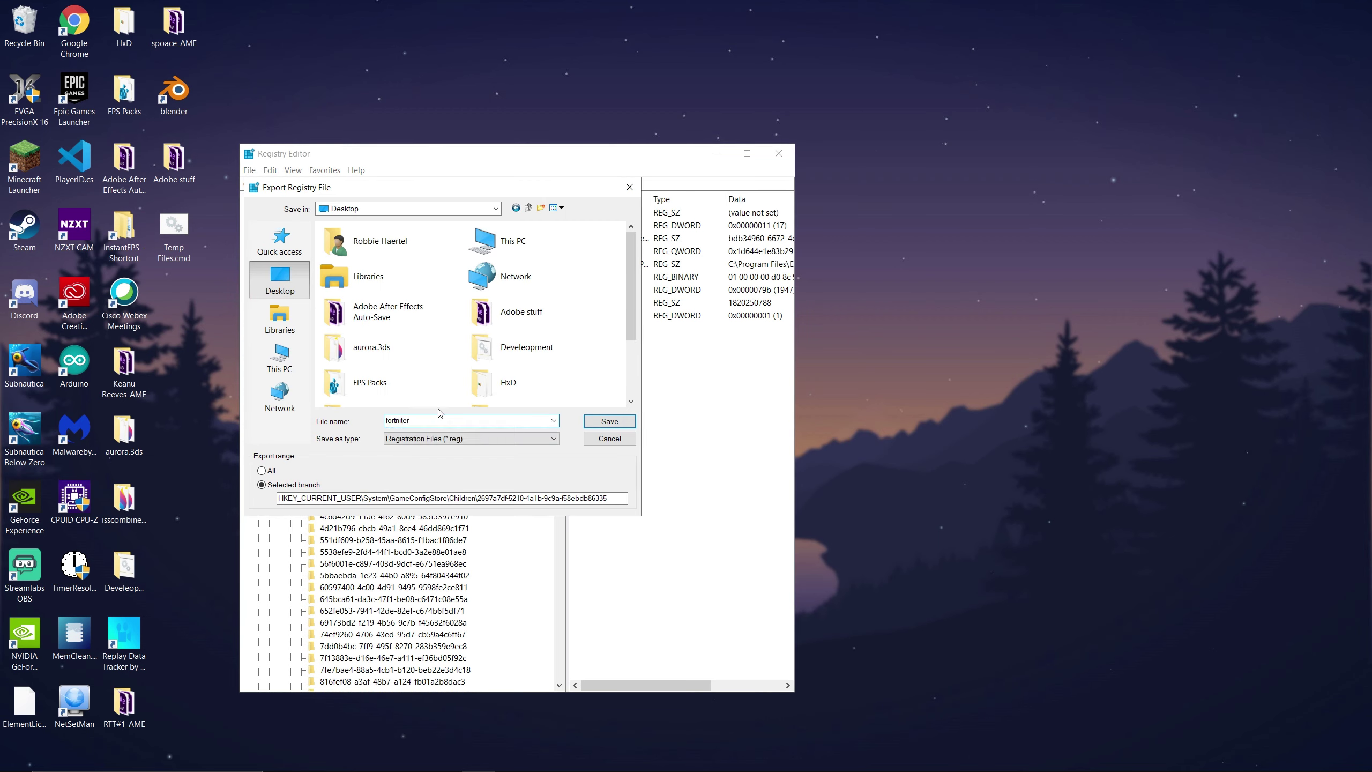
left_click(609, 421)
- Open the exported fortnitereg file in Notepad to review its contents and close it again
left_click(180, 297)
right_click(172, 324)
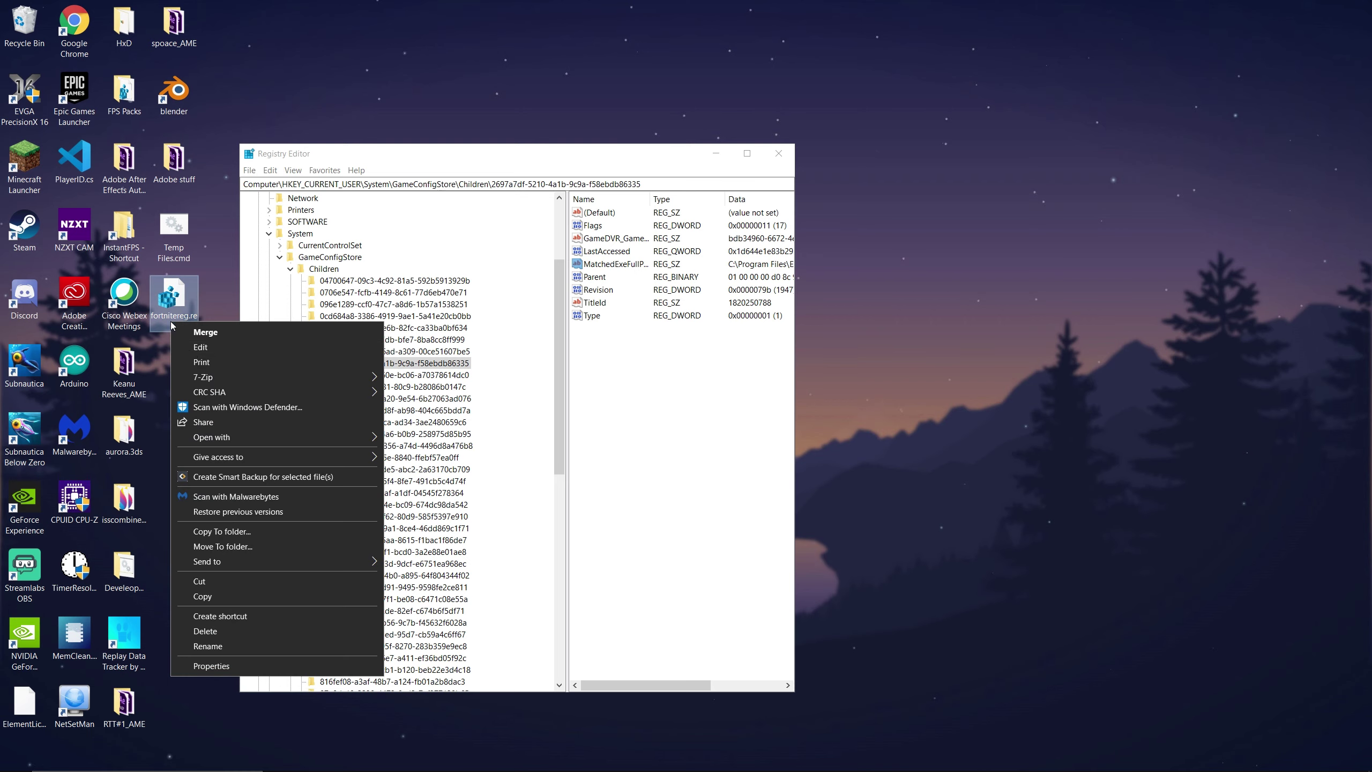
left_click(249, 354)
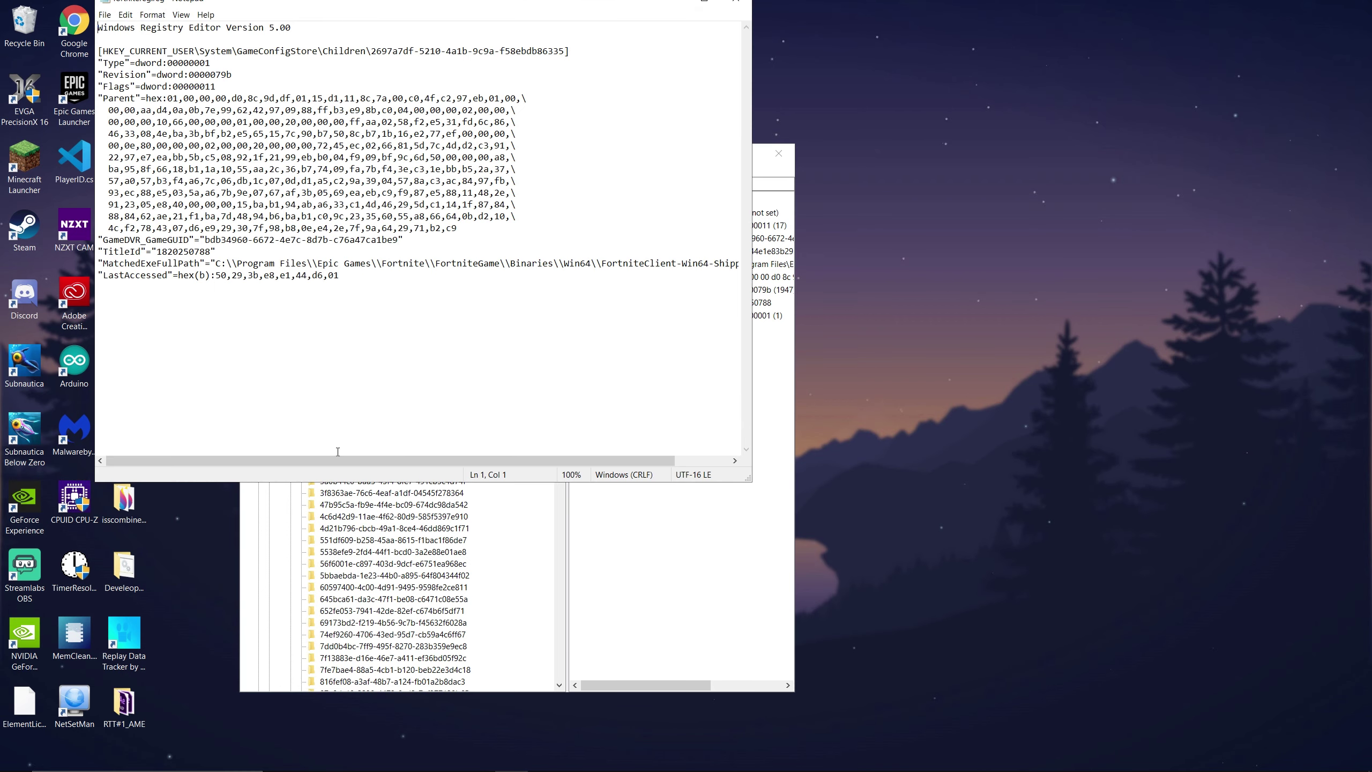
left_click(738, 5)
- Delete the exported Fortnite key and its subkeys from GameConfigStore\Children, and close Registry Editor
right_click(429, 364)
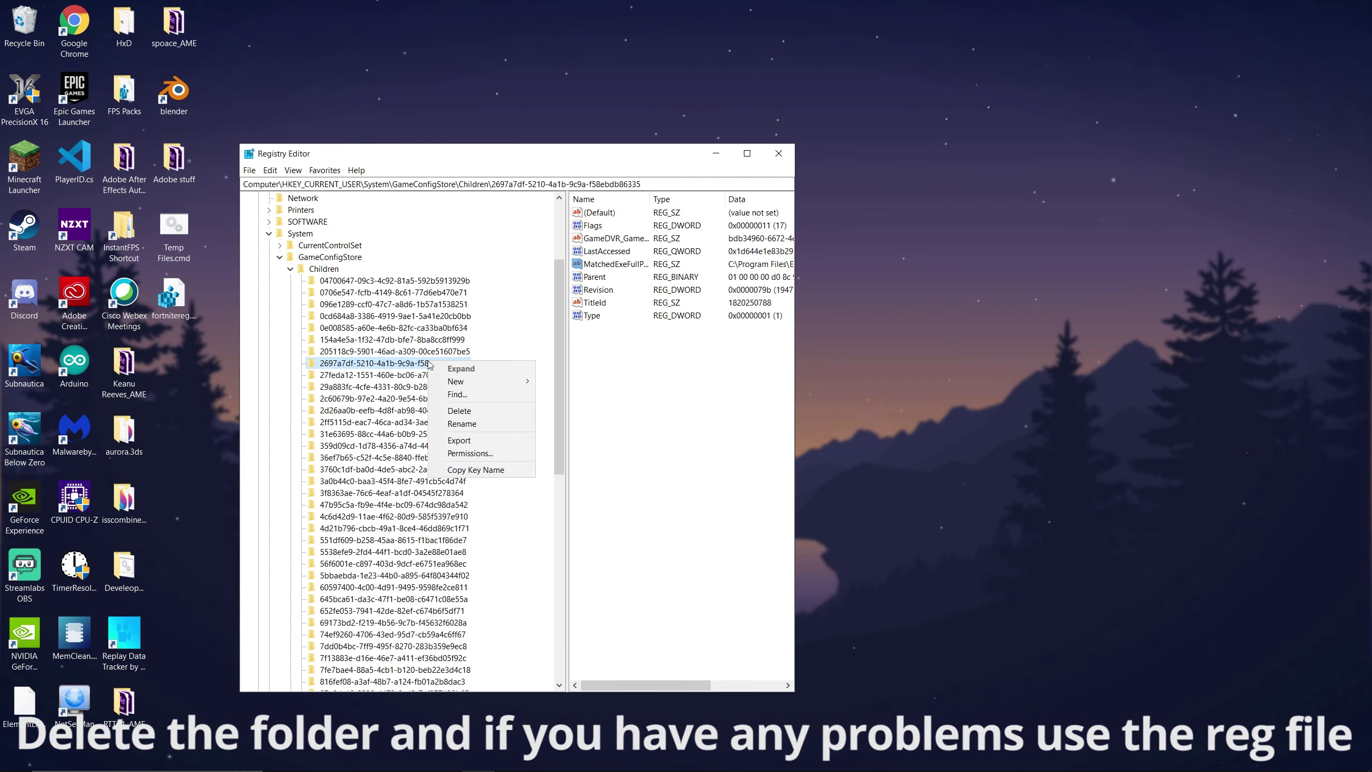
left_click(458, 411)
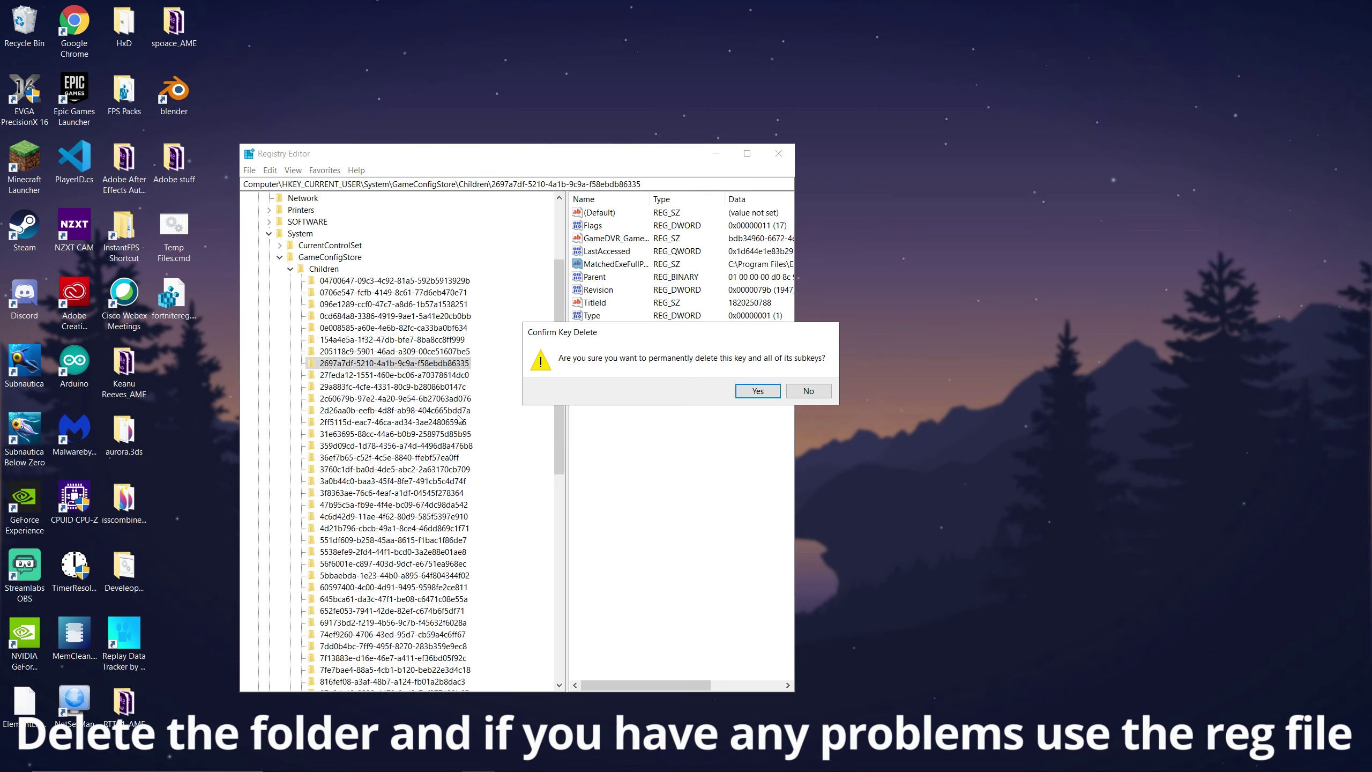
left_click(759, 391)
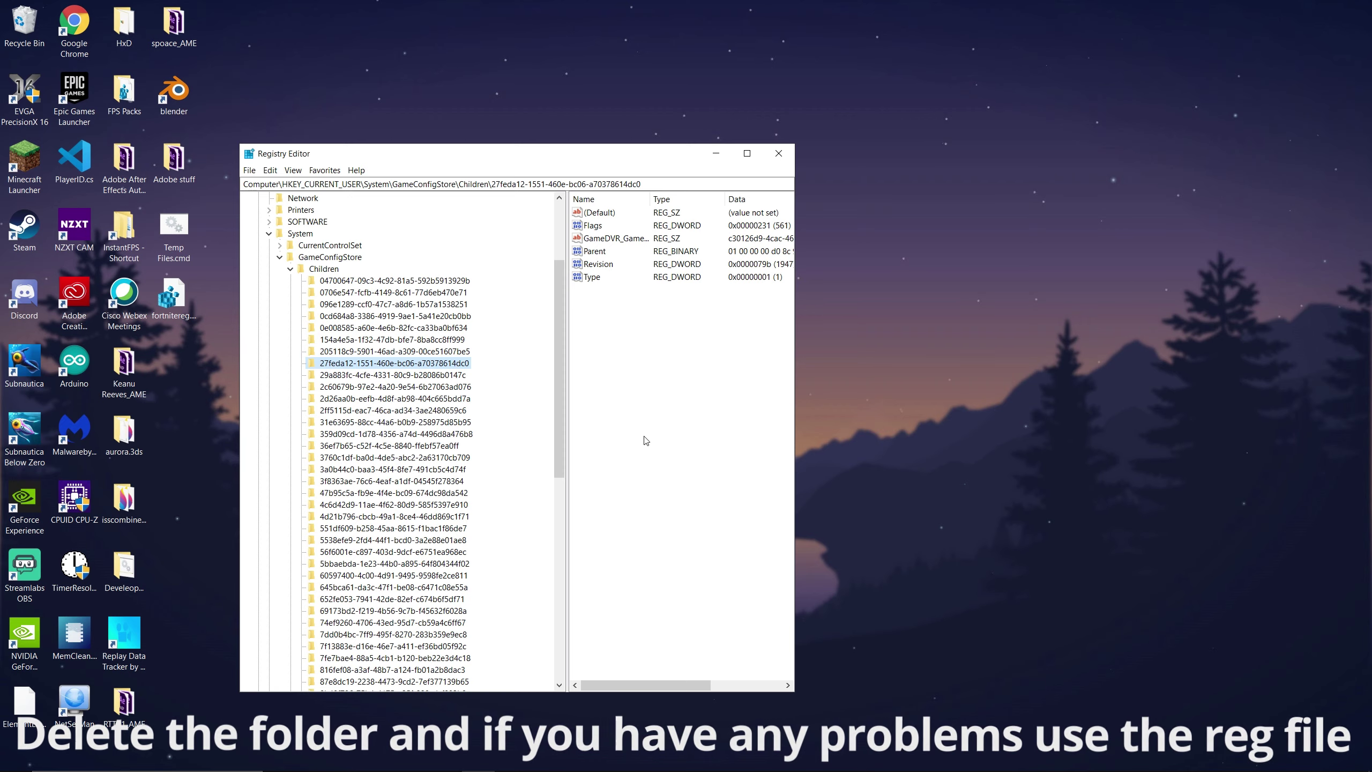
left_click(779, 154)
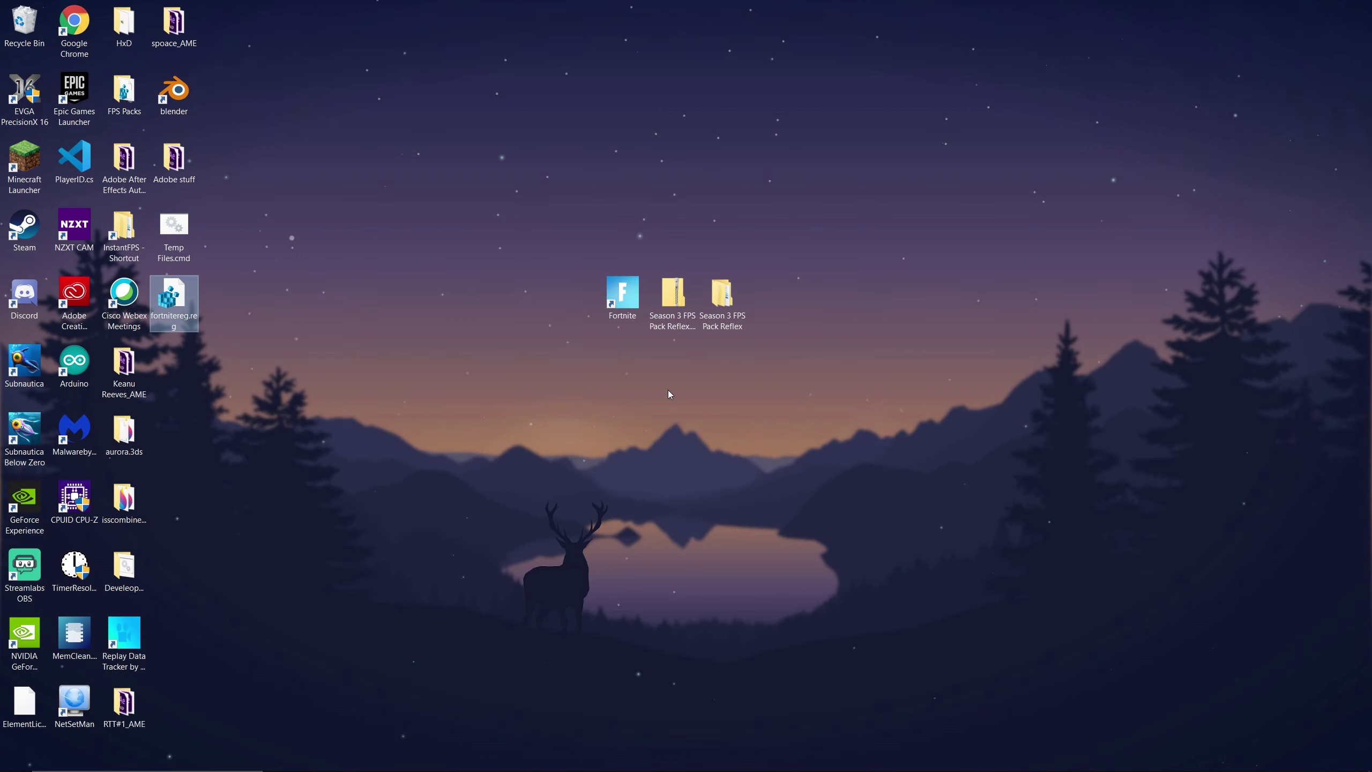
- Open Windows Update in Windows Settings and check for updates
left_click(549, 255)
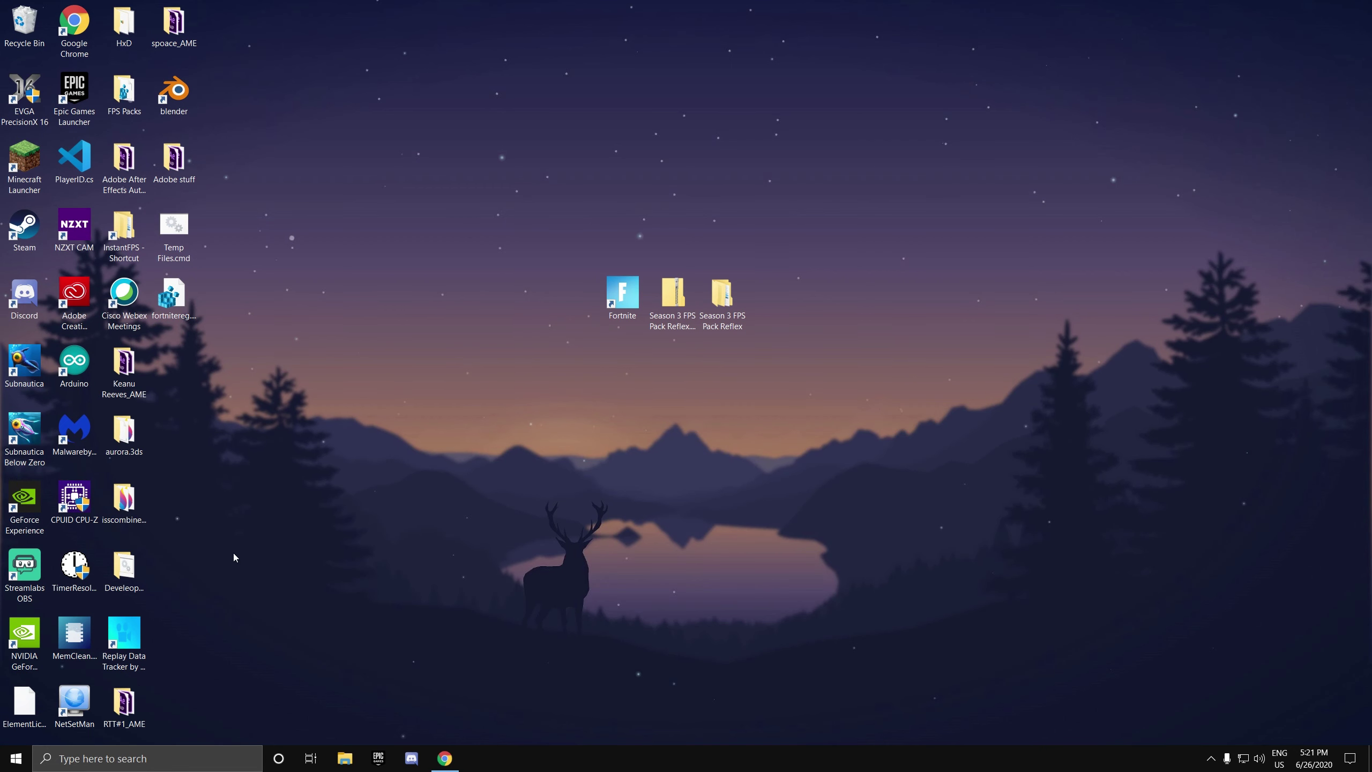
left_click(124, 759)
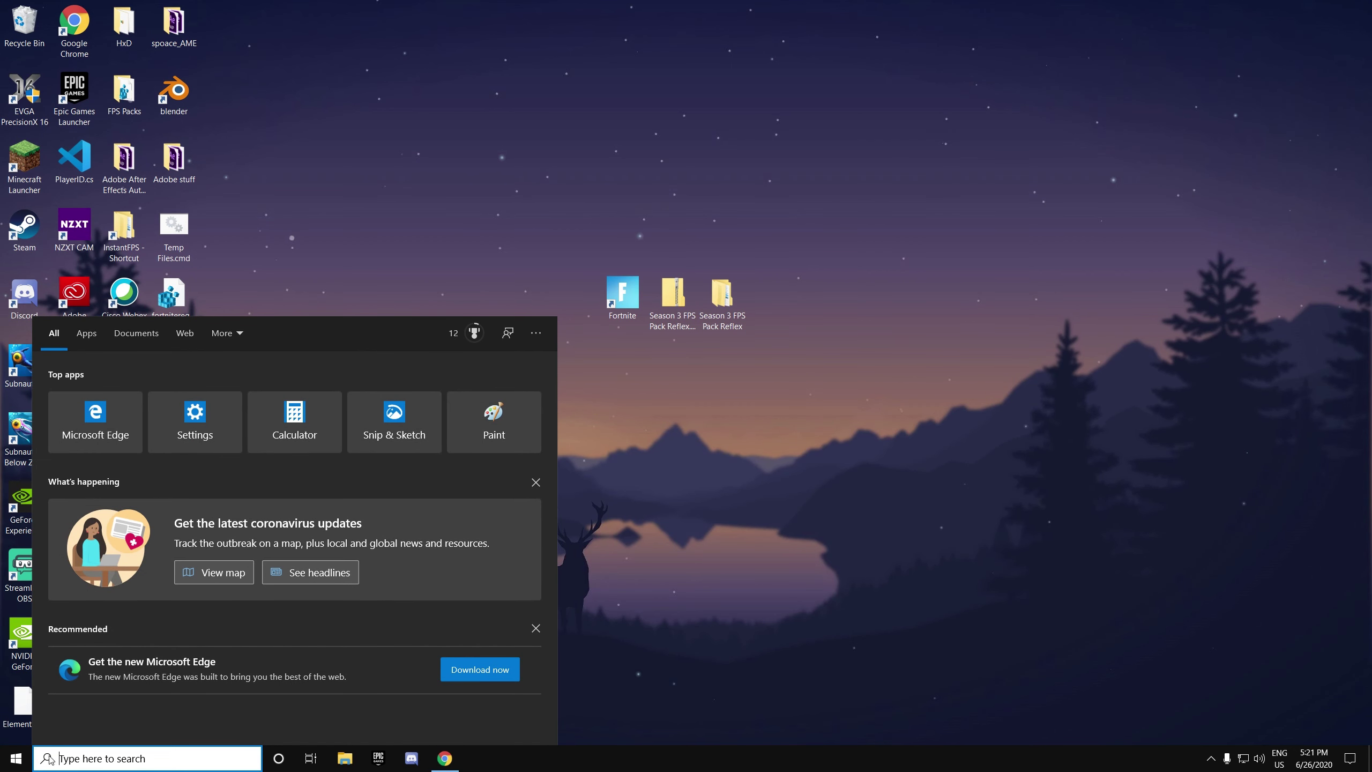
left_click(26, 758)
left_click(15, 758)
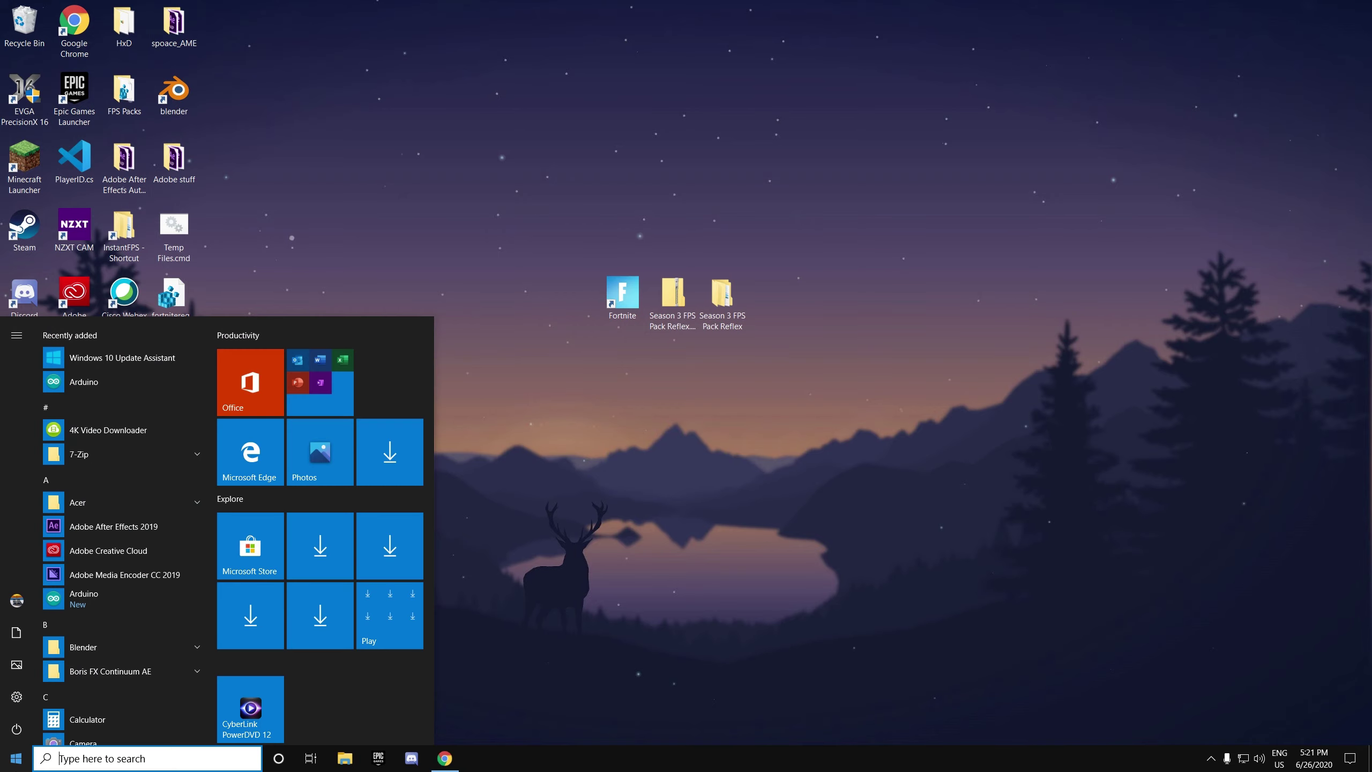
left_click(16, 697)
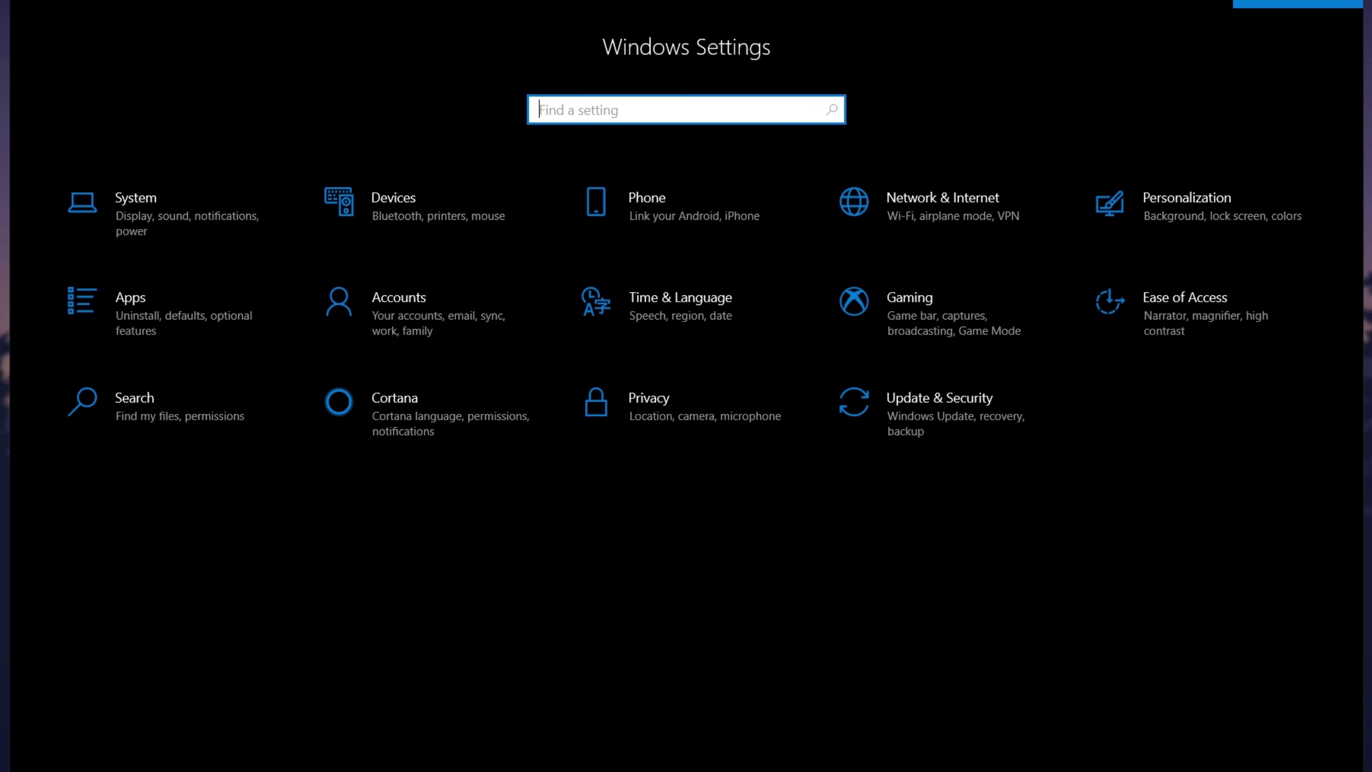
left_click(977, 445)
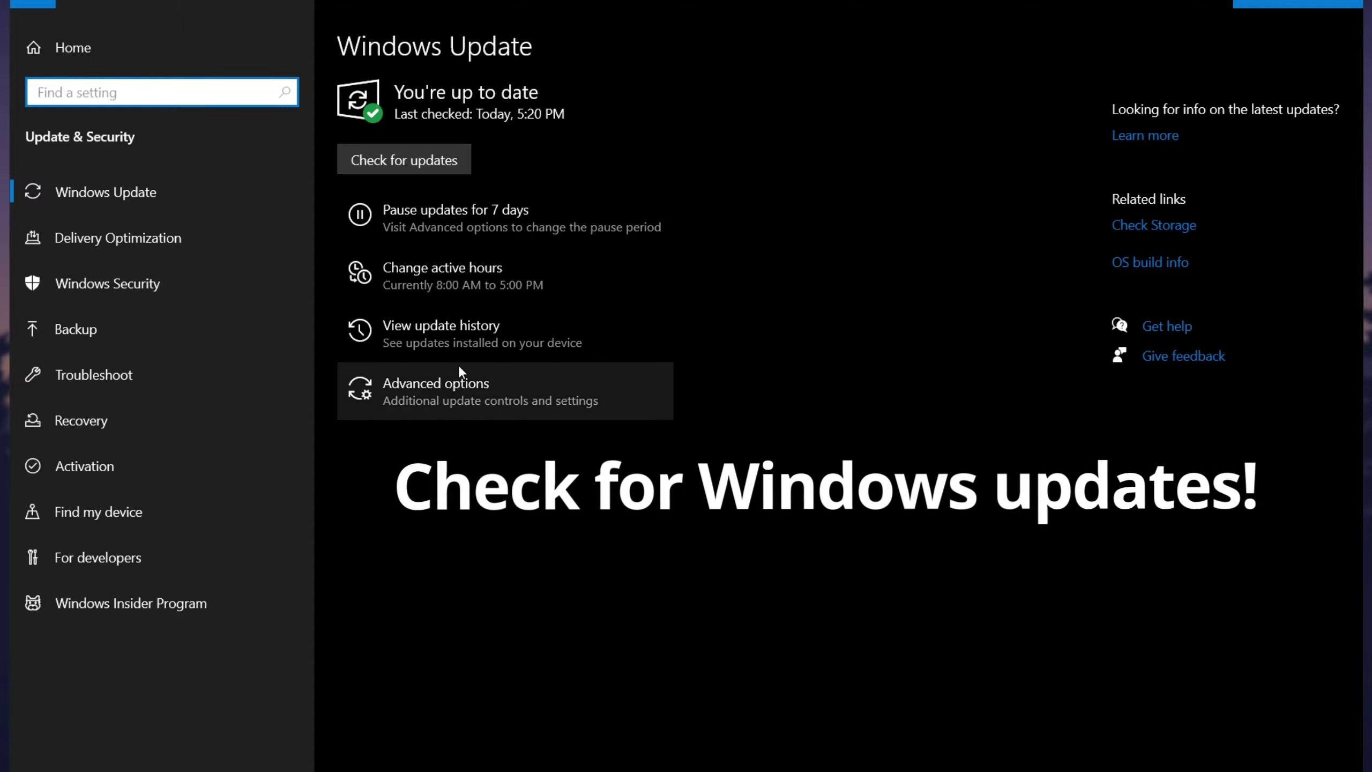
left_click(456, 154)
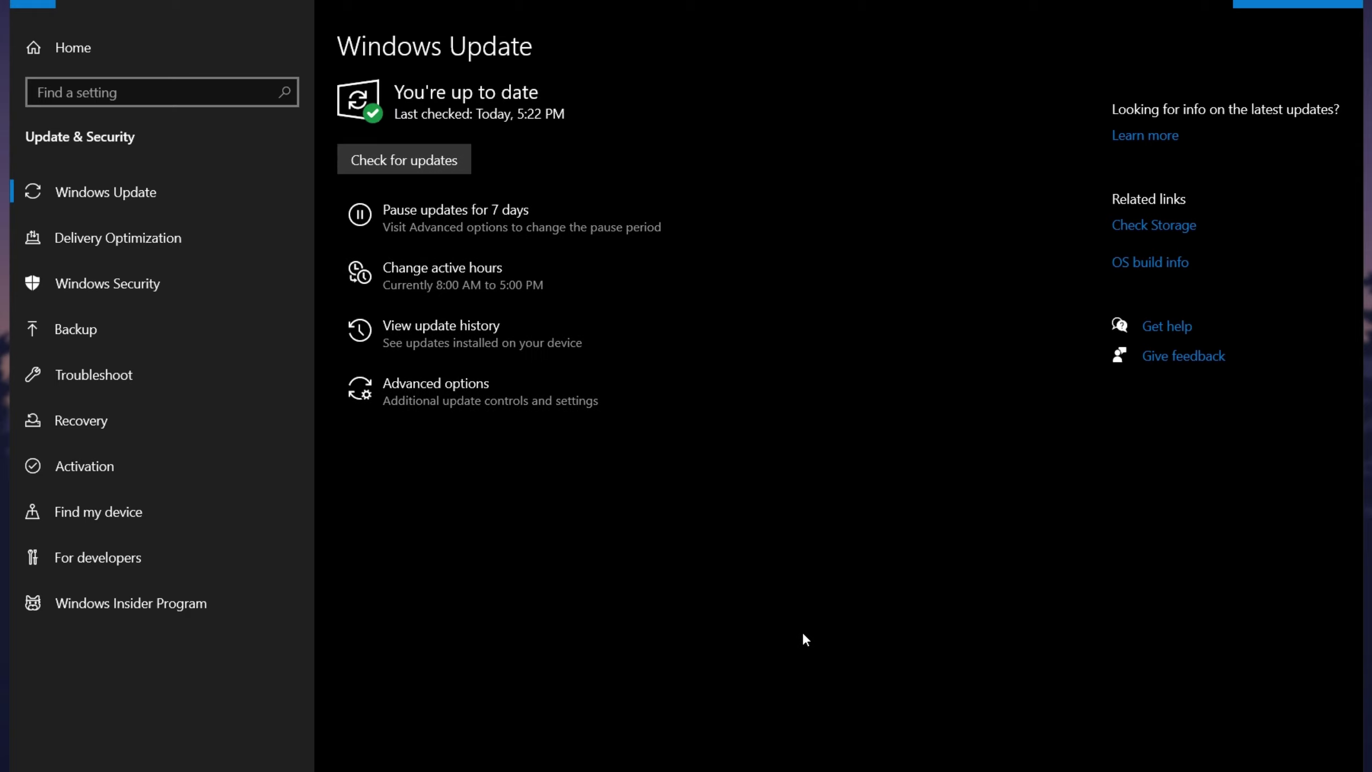
- Make sure Allow downloads from other PCs is set to Off in Delivery Optimization
left_click(162, 243)
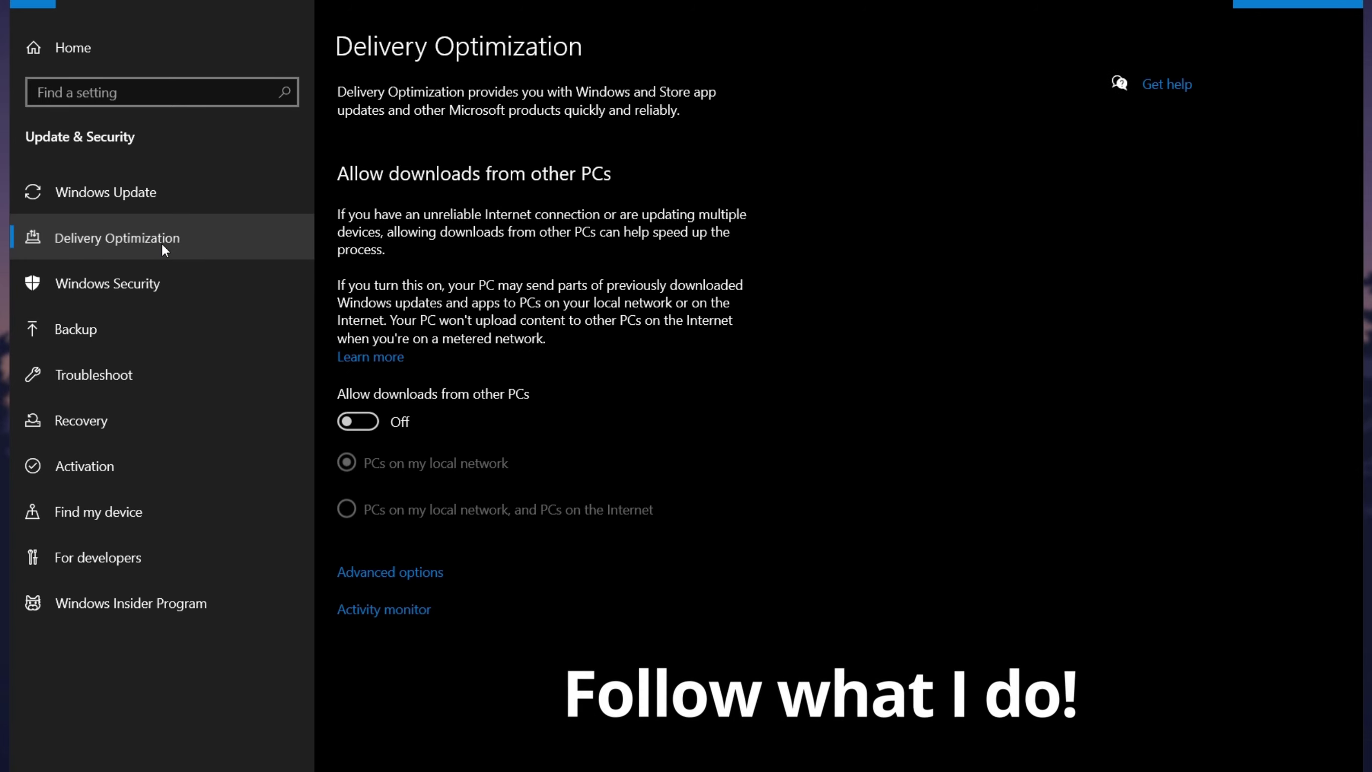
left_click(372, 422)
left_click(351, 423)
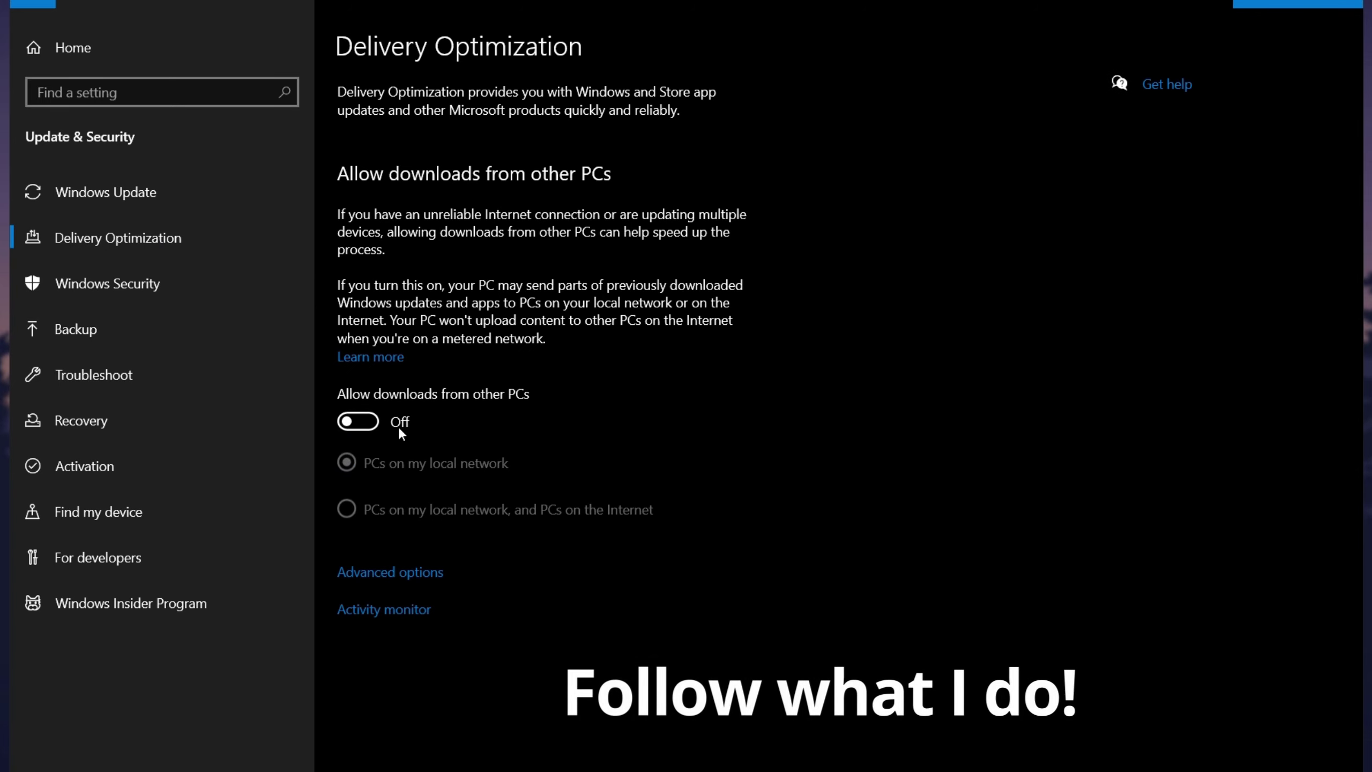
- Enable the background and foreground download limits, the upload bandwidth limit, and the monthly upload limit in Delivery Optimization's advanced options
left_click(370, 574)
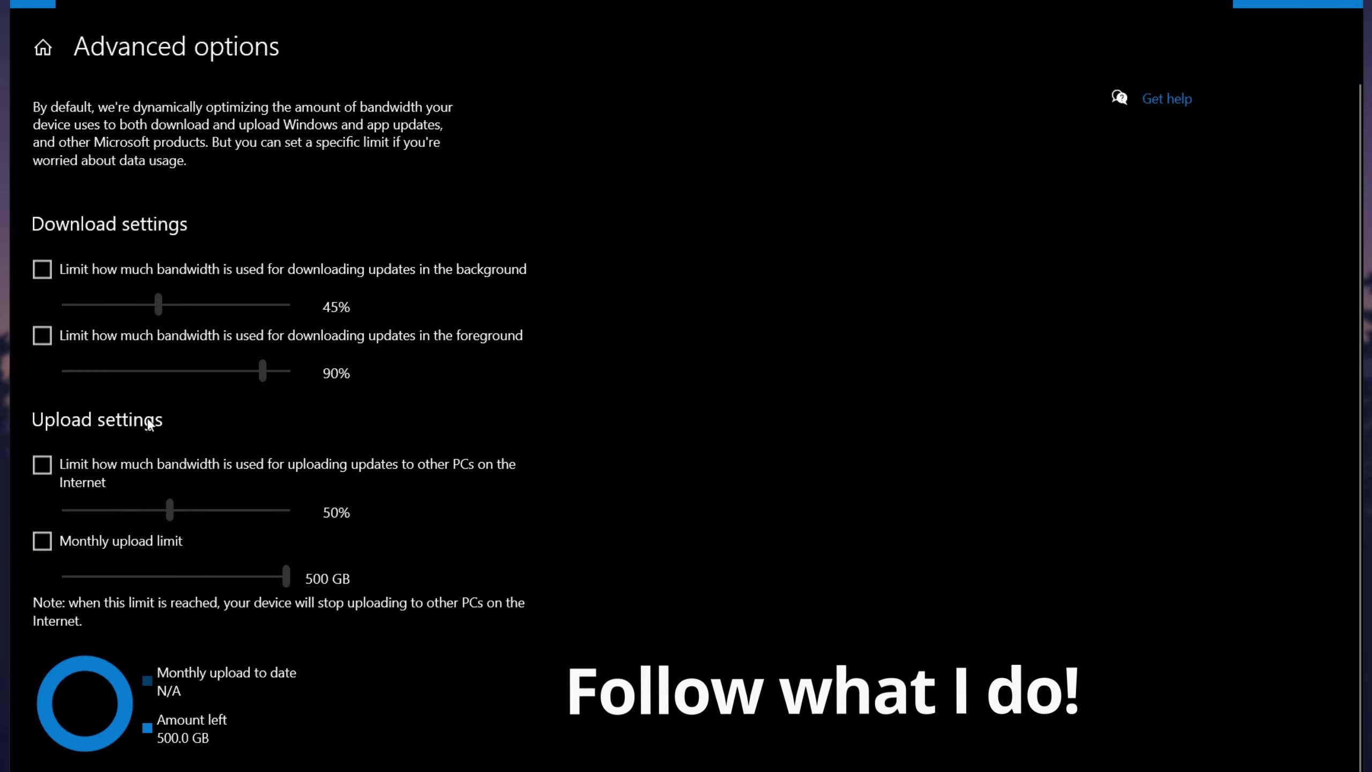
left_click(42, 269)
left_click(42, 335)
left_click(42, 464)
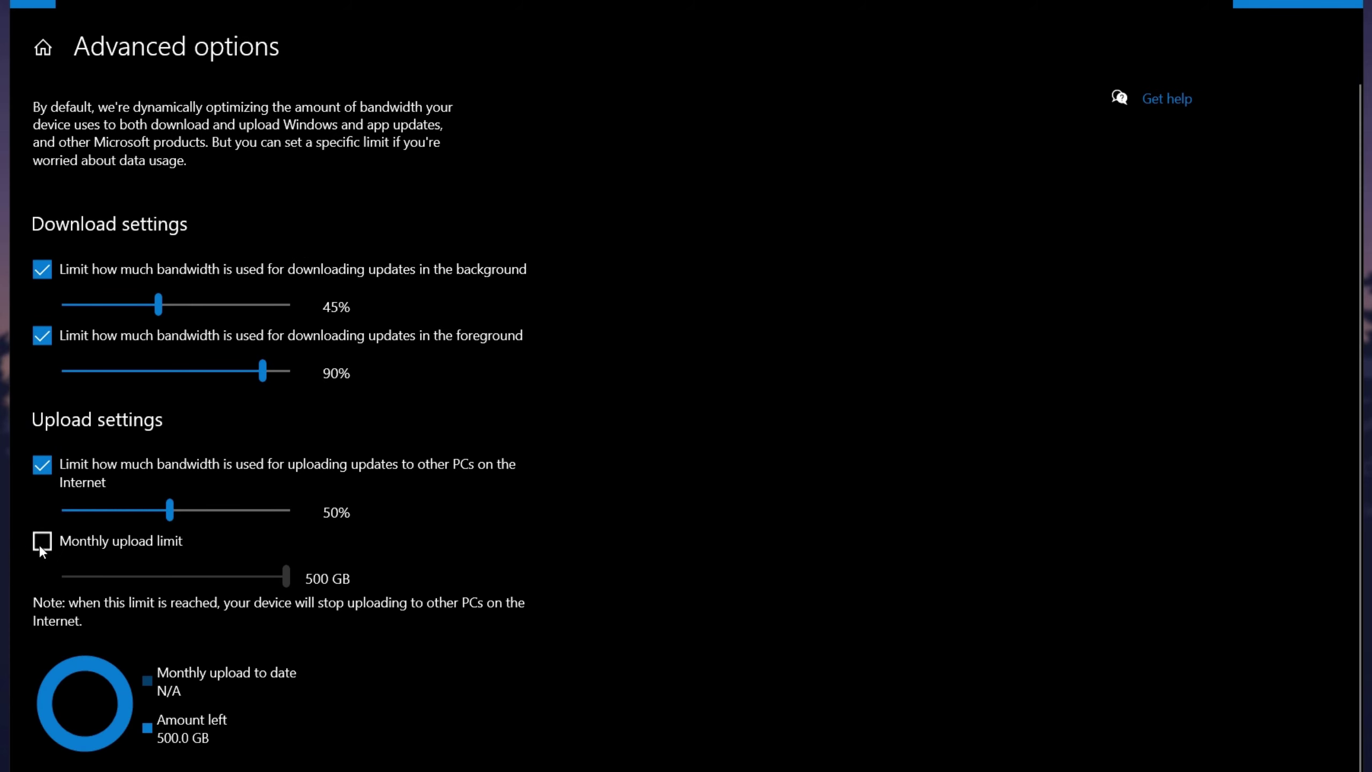
left_click(40, 541)
- Set the monthly upload limit to 5 GB and the upload, foreground download and background download bandwidth limits to 5%
left_click_drag(220, 579, 65, 577)
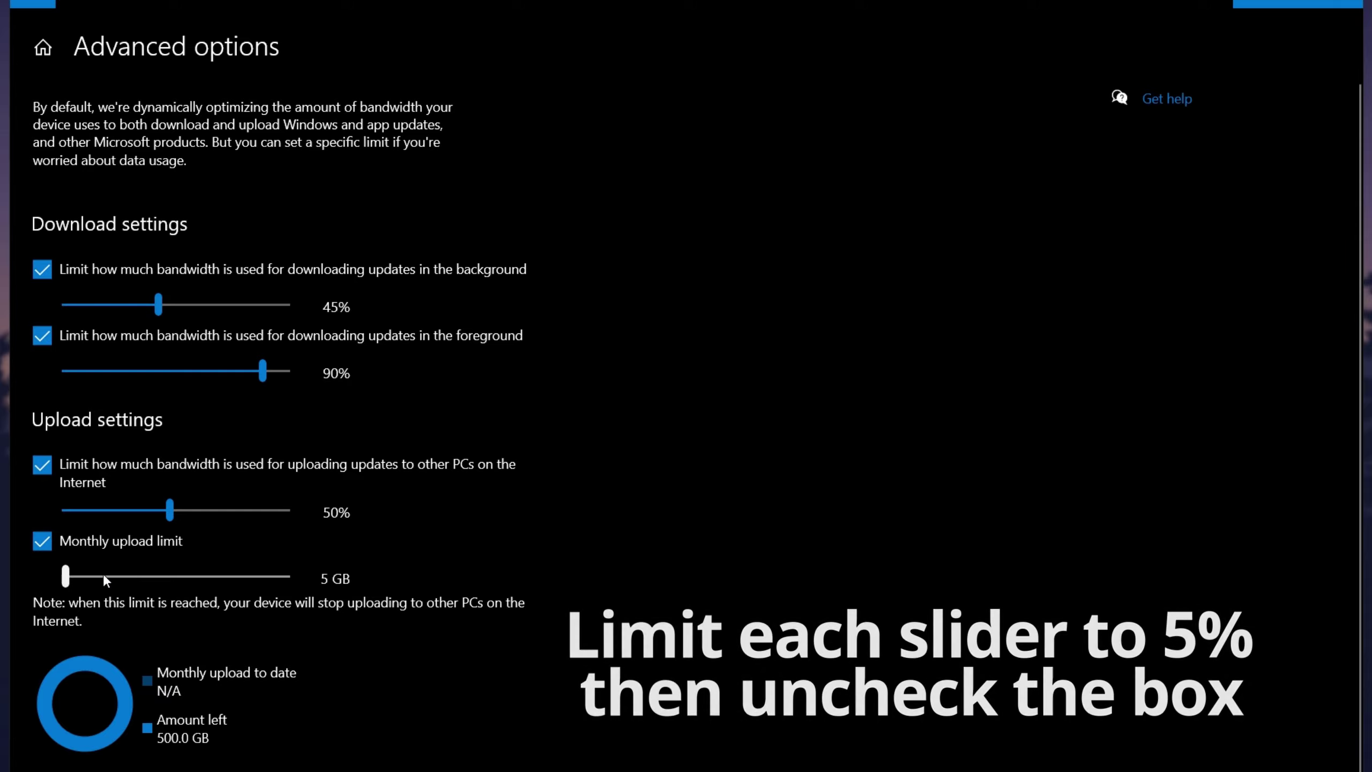
left_click_drag(170, 511, 64, 513)
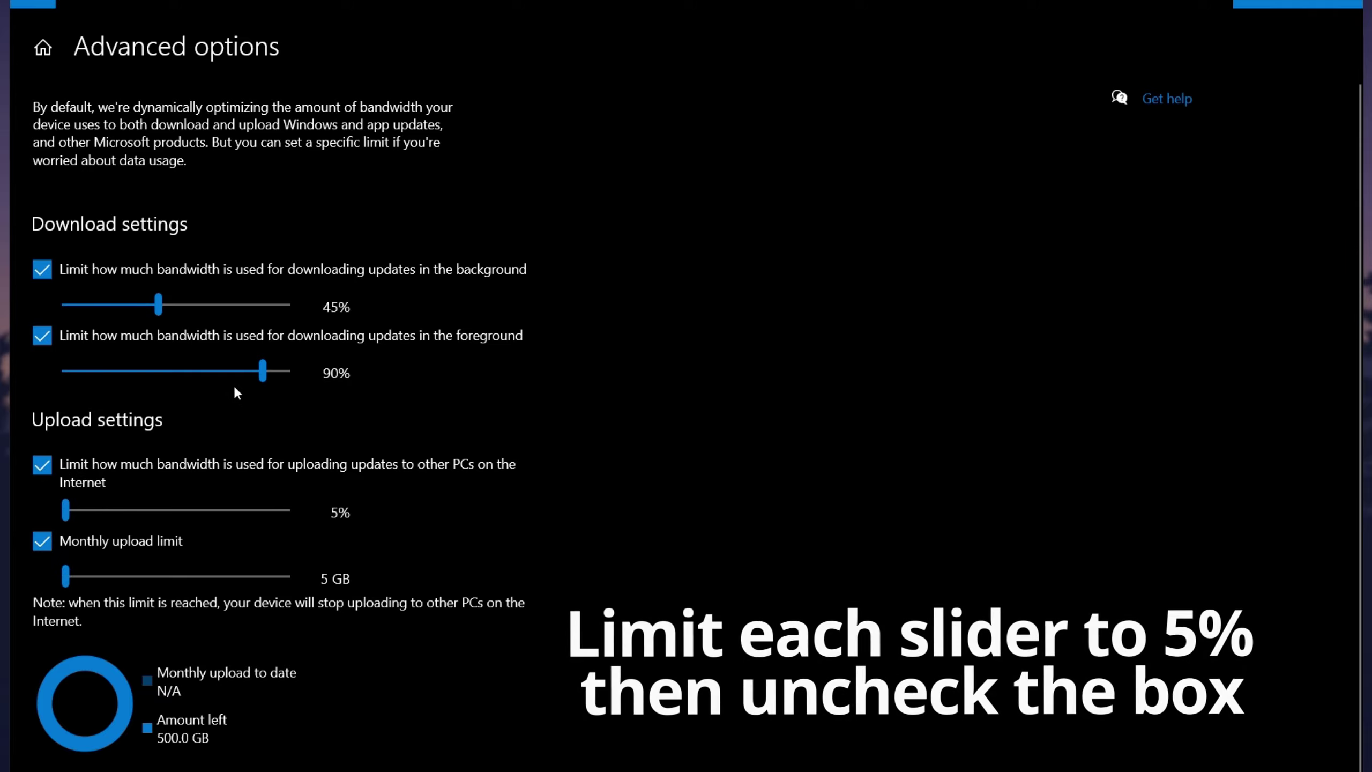
left_click_drag(262, 371, 51, 366)
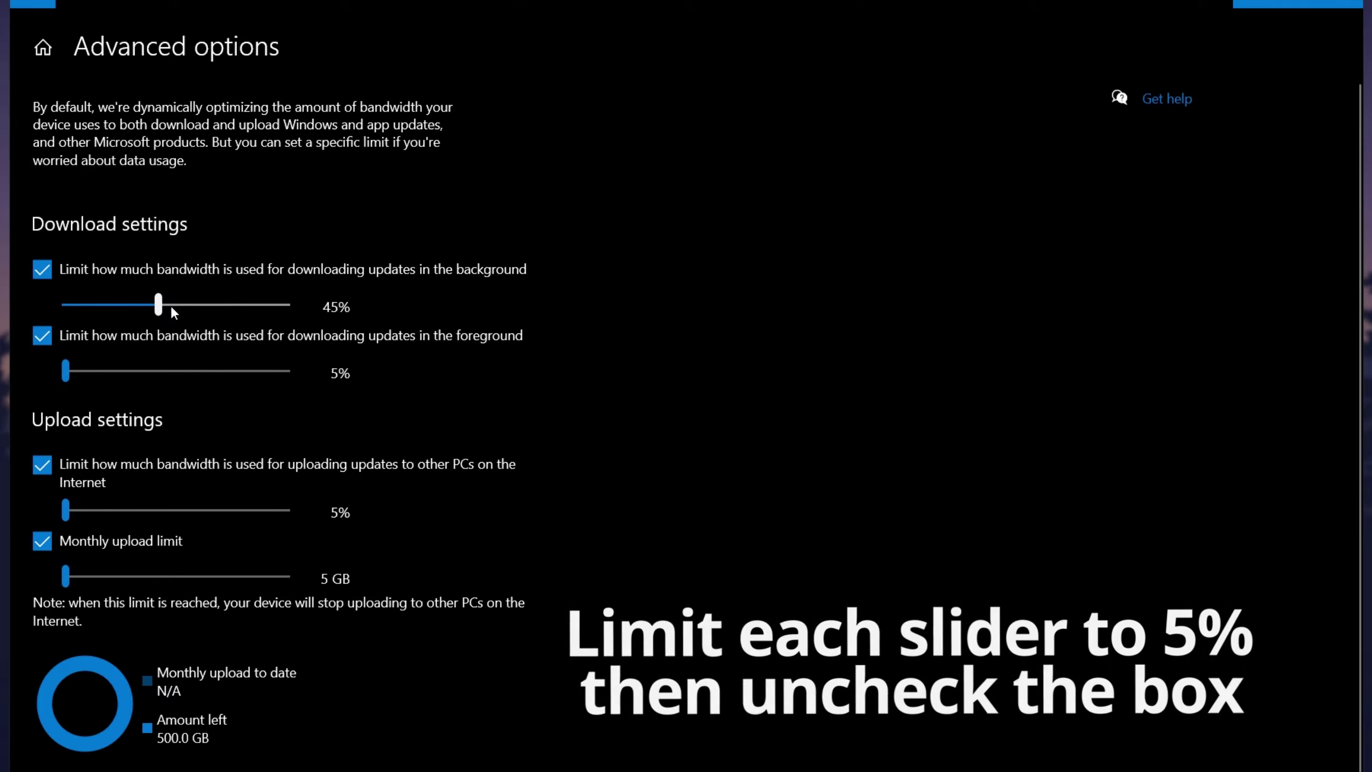
left_click_drag(158, 305, 43, 301)
- Disable all four download and upload limits in the advanced options and return to the Windows Settings home page
left_click(41, 335)
left_click(42, 269)
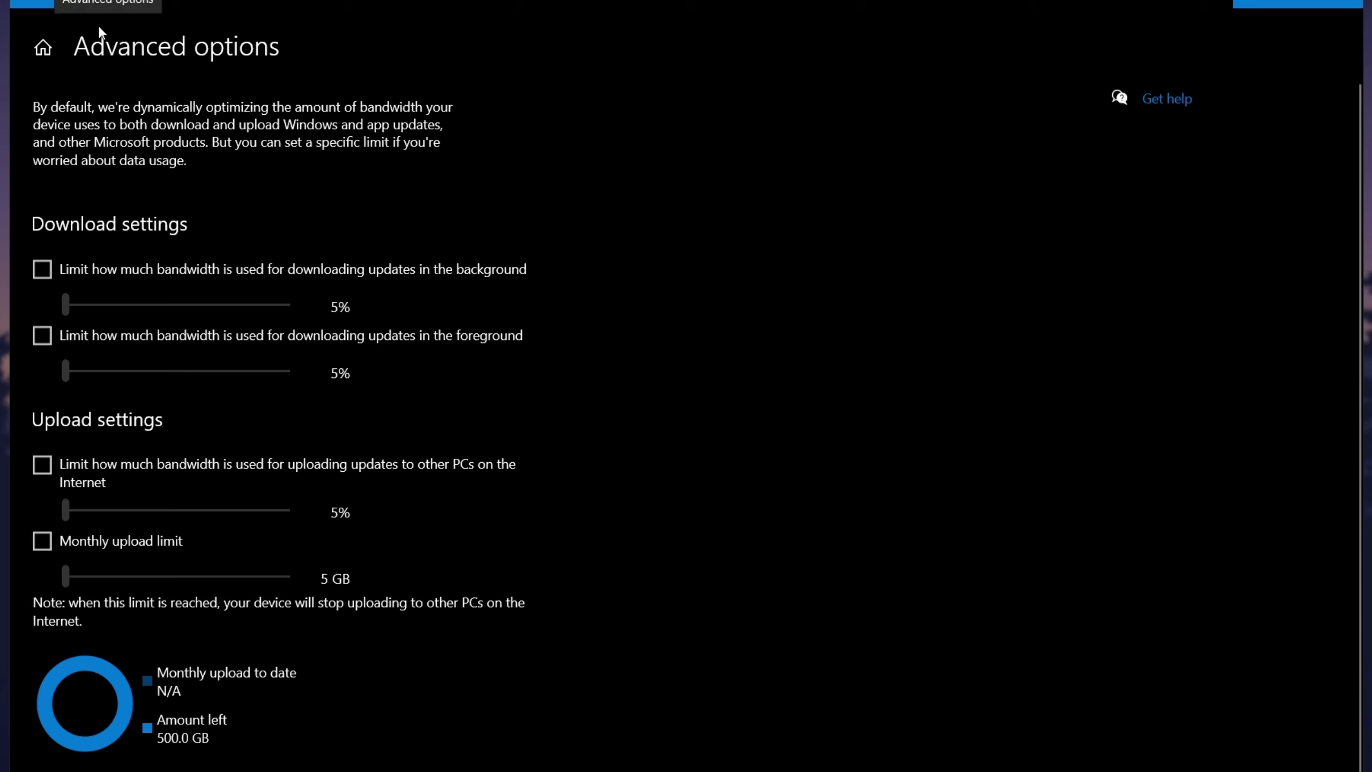
left_click(48, 4)
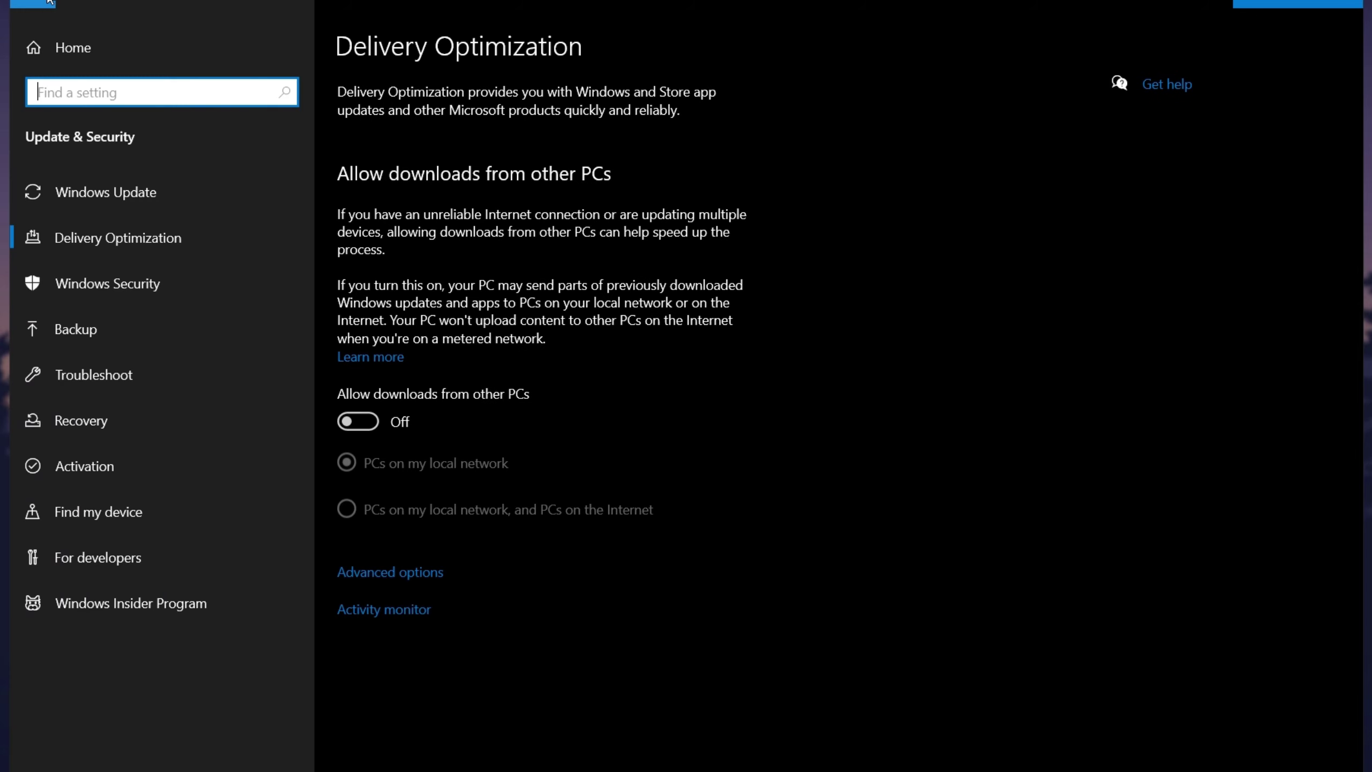
left_click(49, 2)
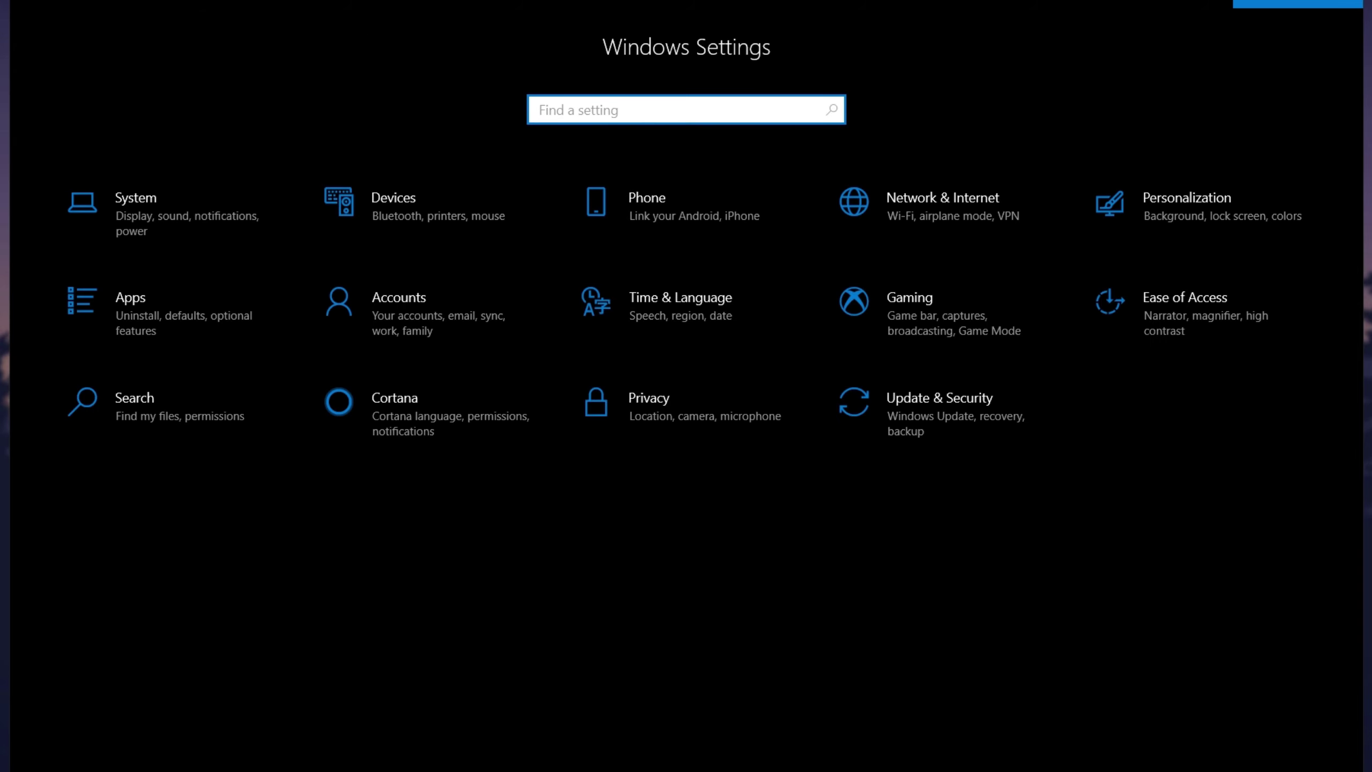
- Make sure all General privacy options are set to Off, and check the Diagnostics & feedback settings
left_click(680, 410)
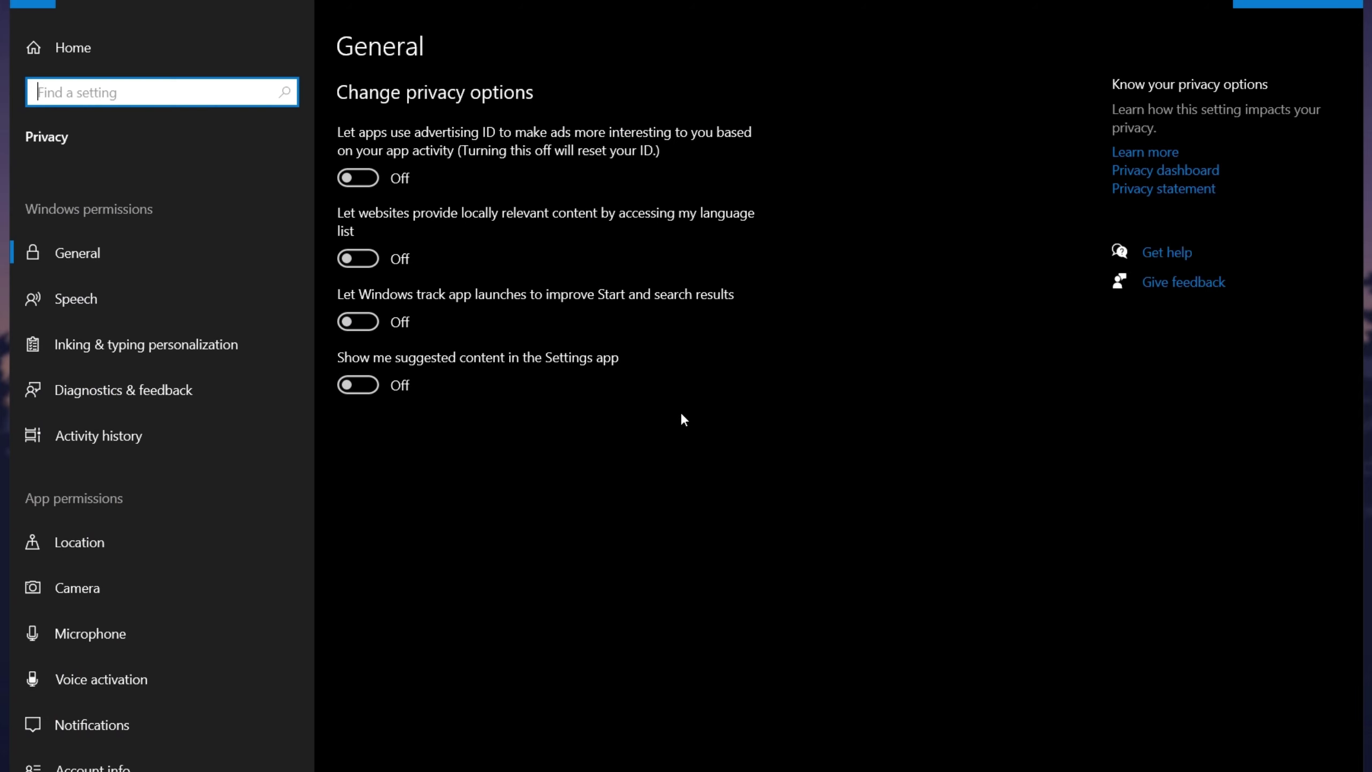
left_click(364, 178)
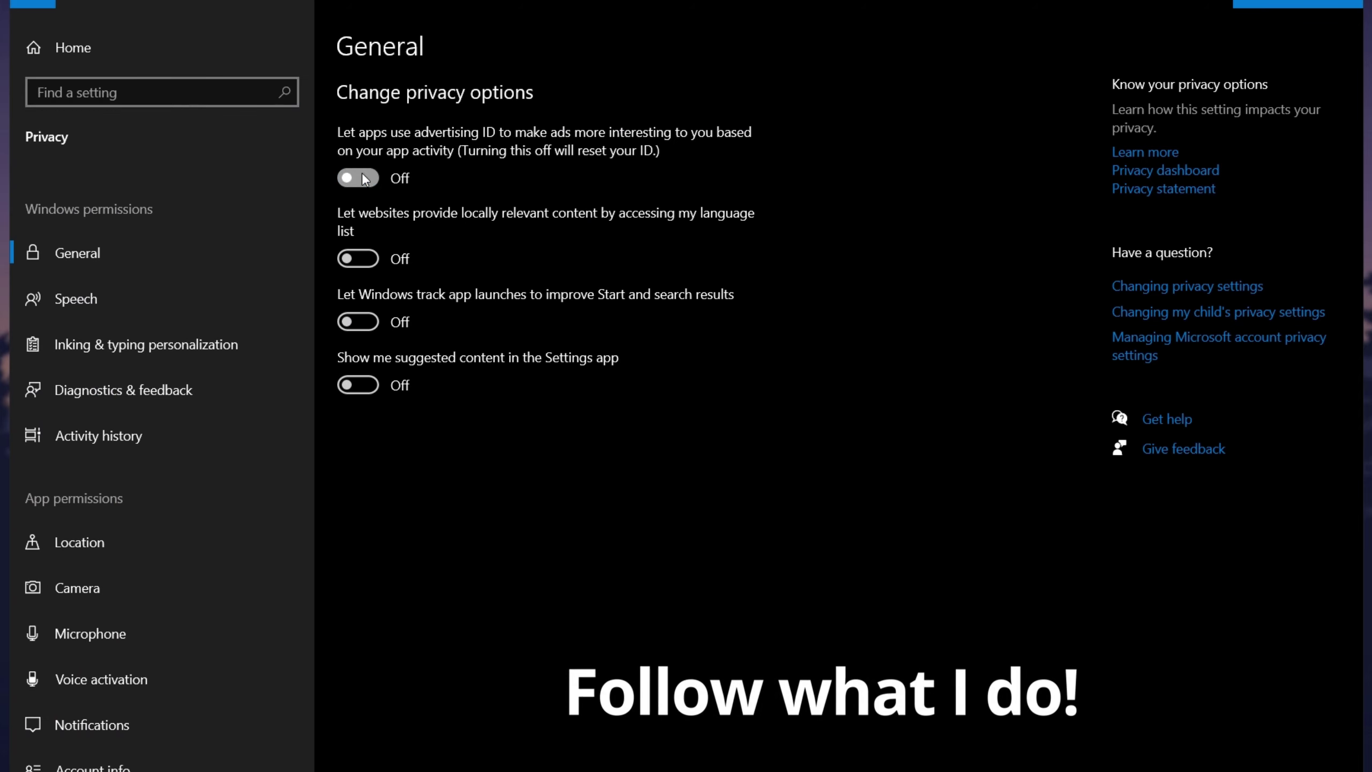
left_click(360, 265)
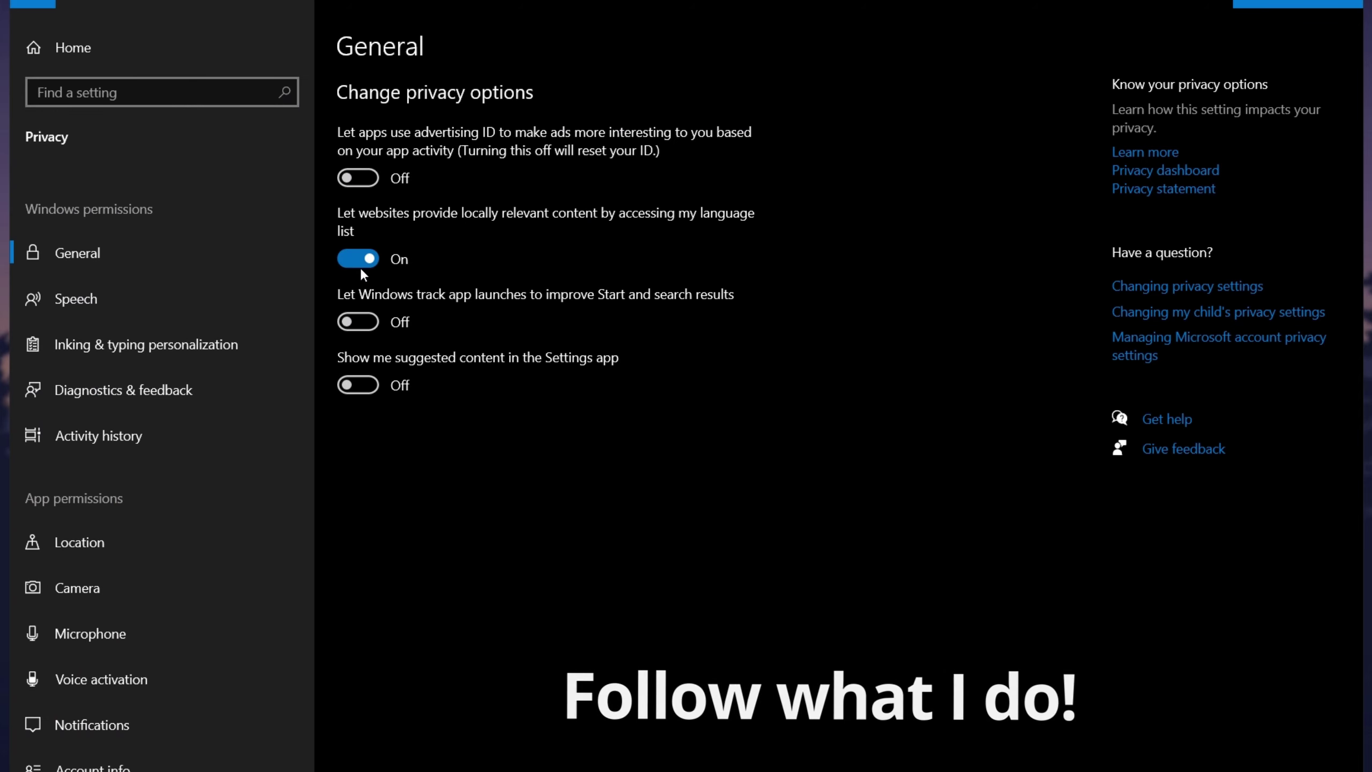
left_click(360, 266)
left_click(357, 385)
left_click(381, 384)
left_click(206, 392)
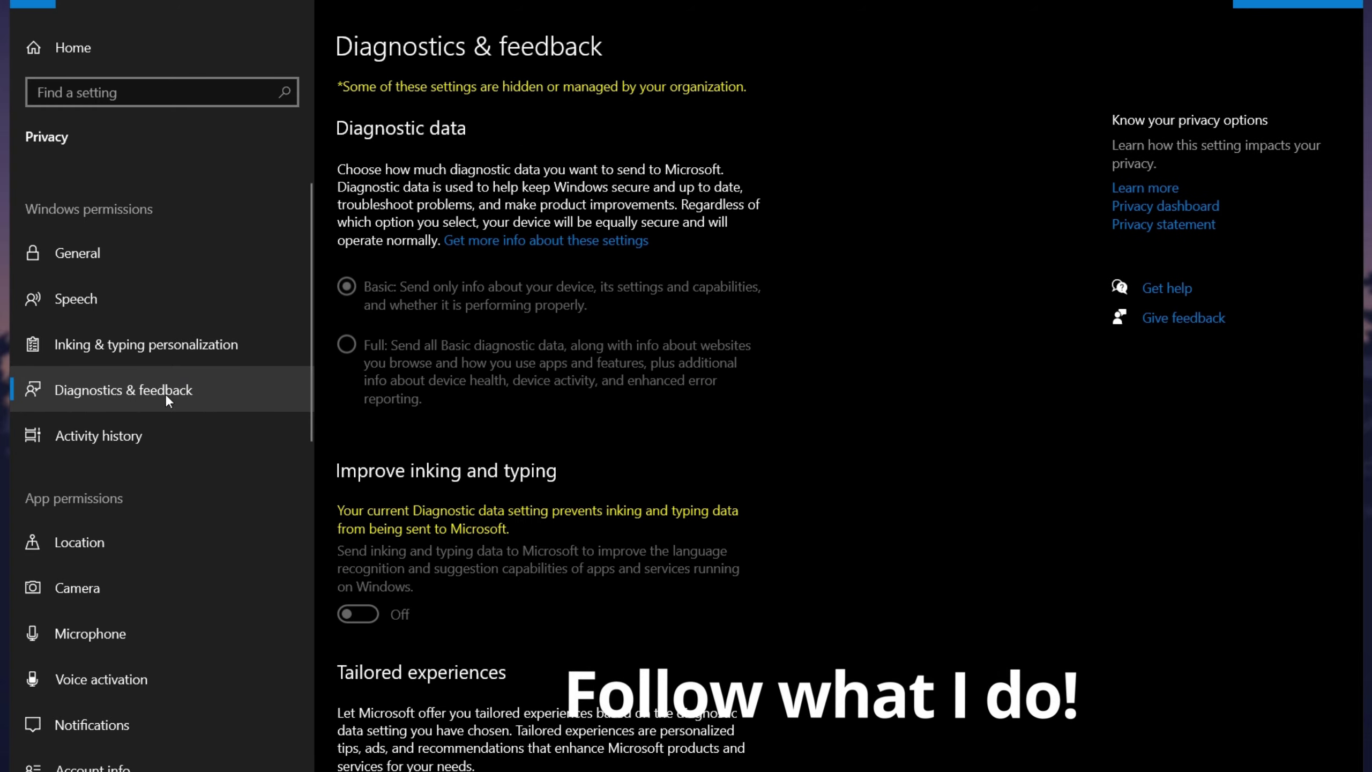
scroll(667, 403, "down", 10)
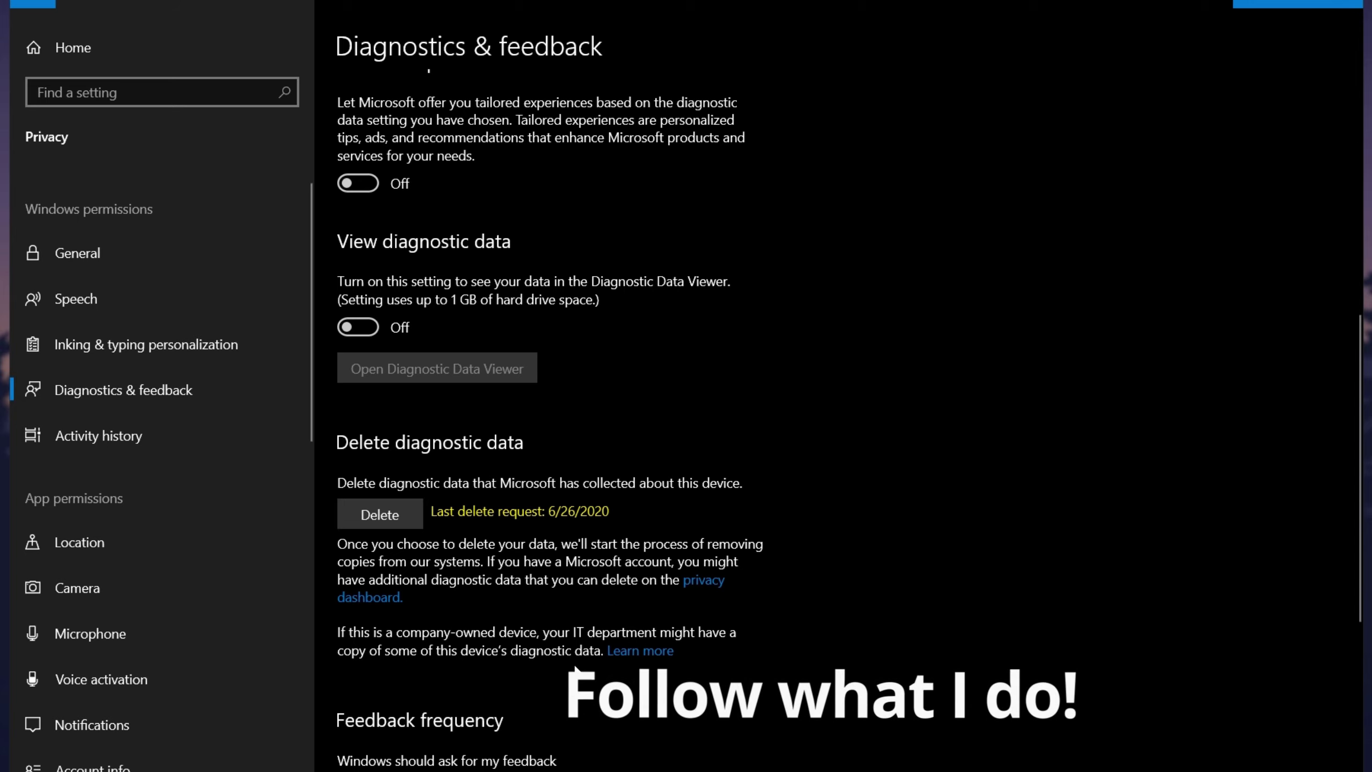
- Make sure Let apps run in the background is set to Off in the Background apps privacy settings
scroll(82, 604, "down", 5)
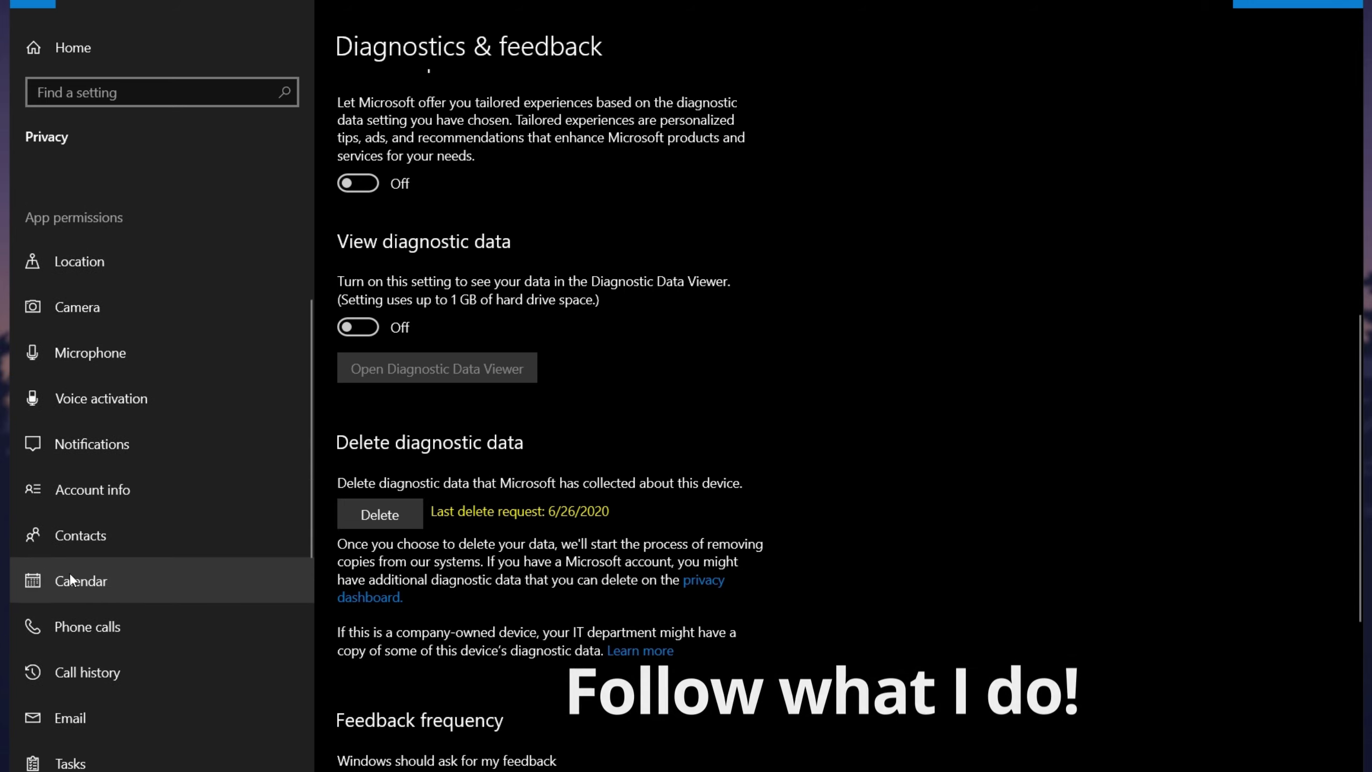
scroll(71, 577, "down", 7)
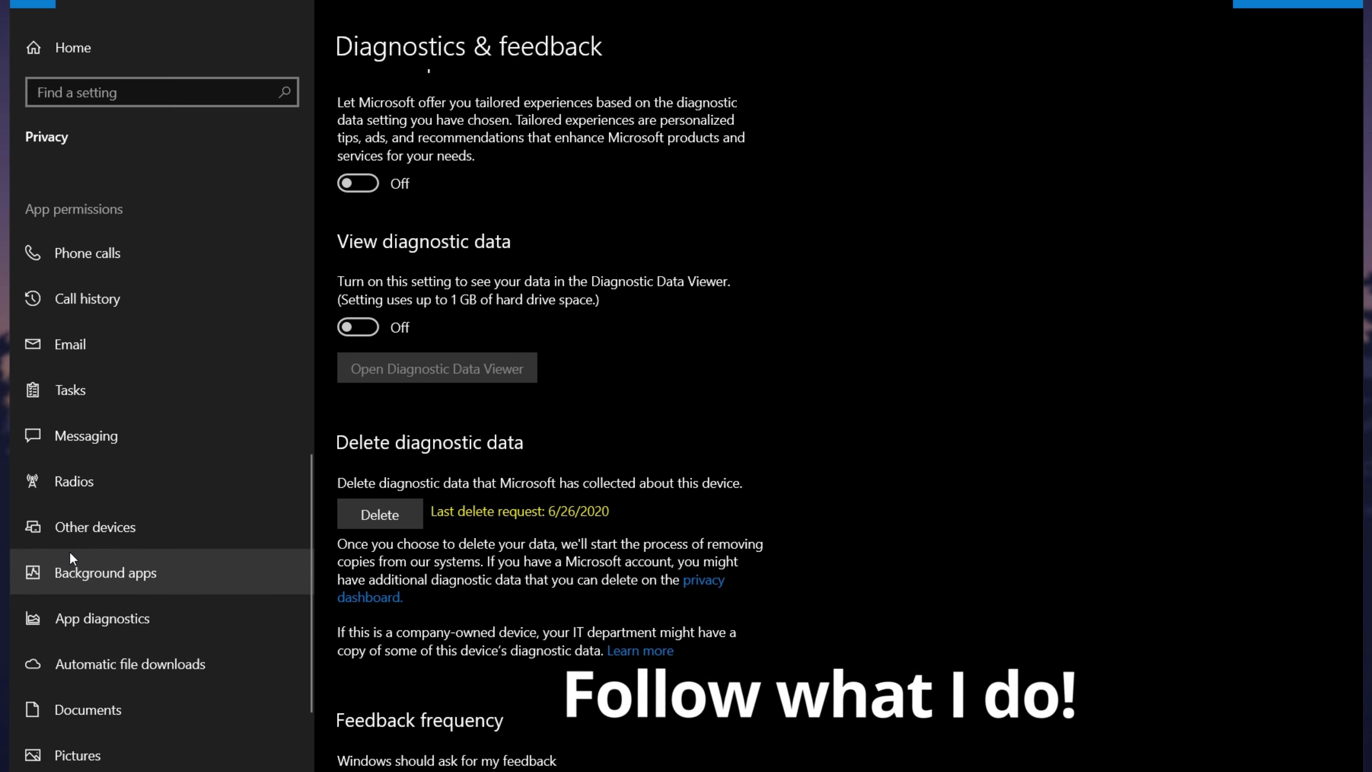
left_click(69, 557)
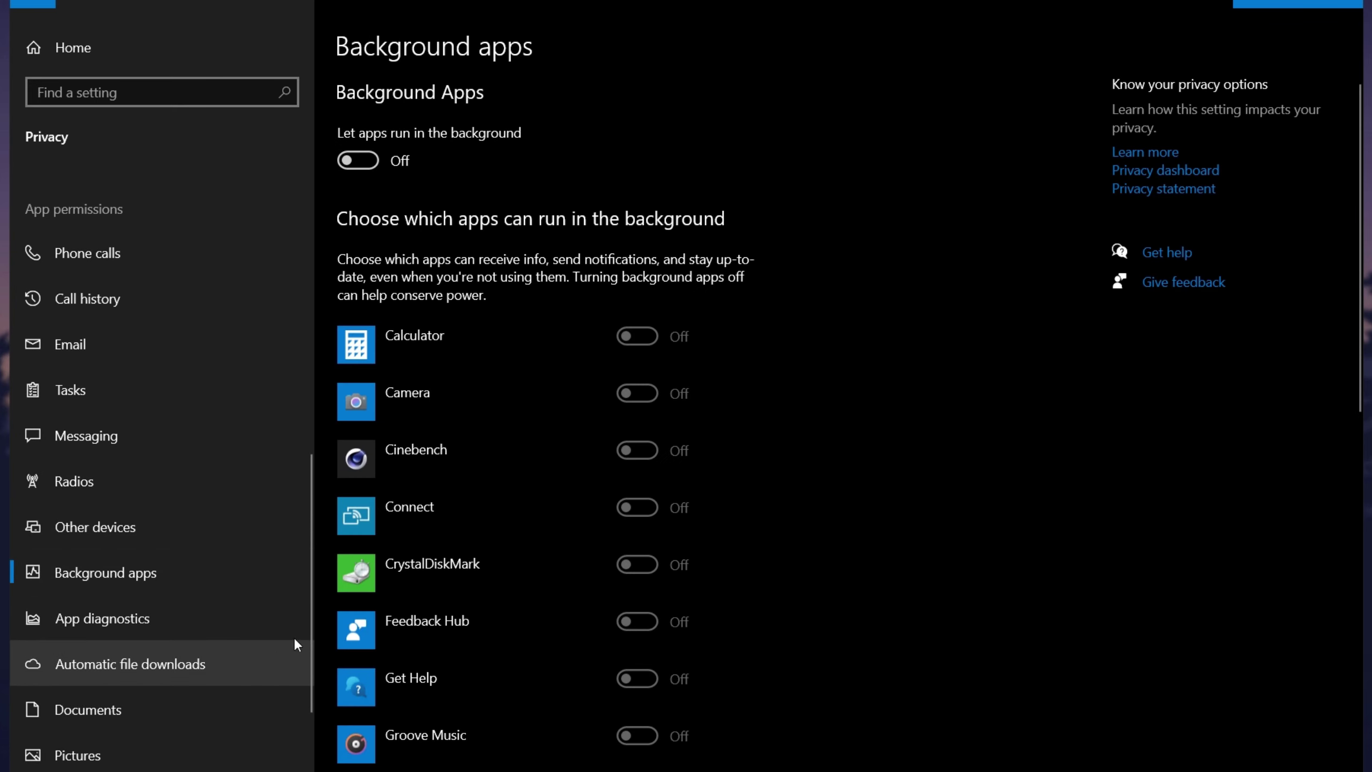
left_click(371, 162)
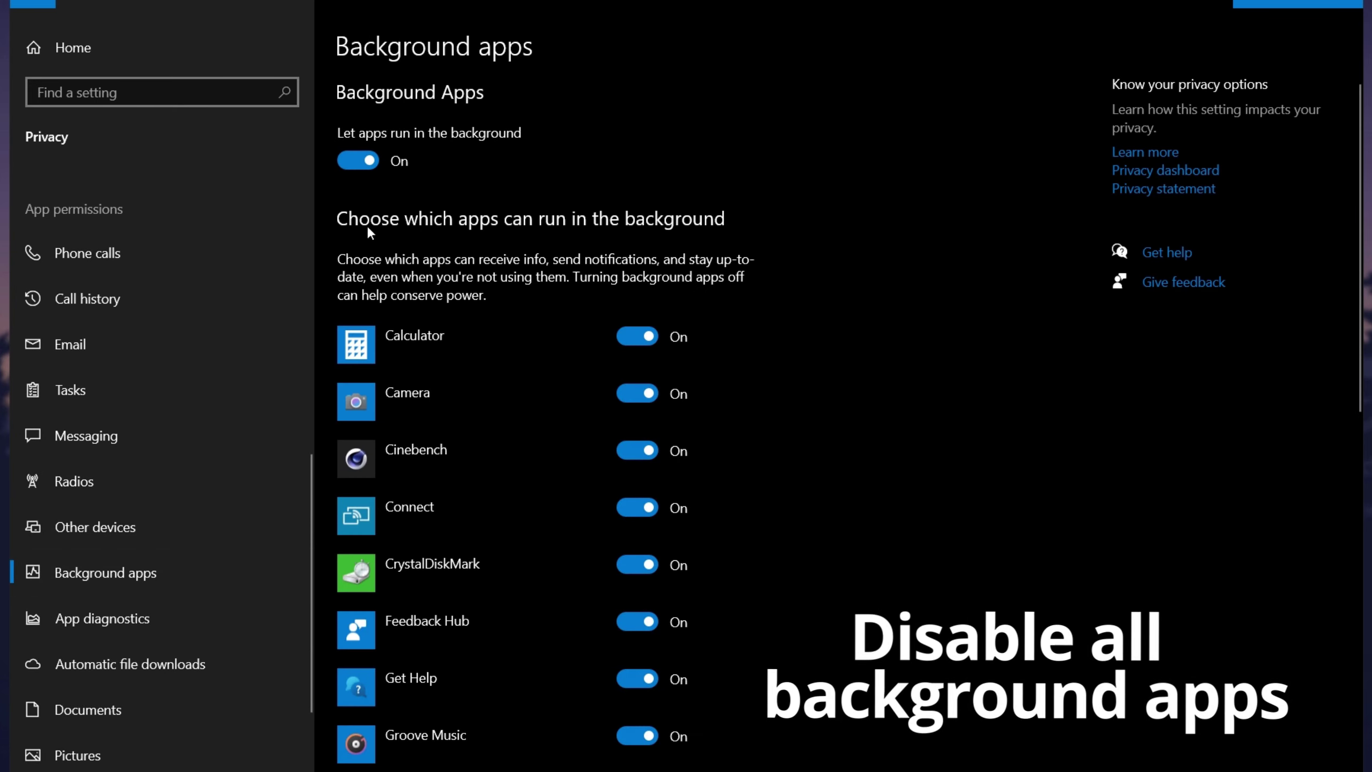
left_click(373, 163)
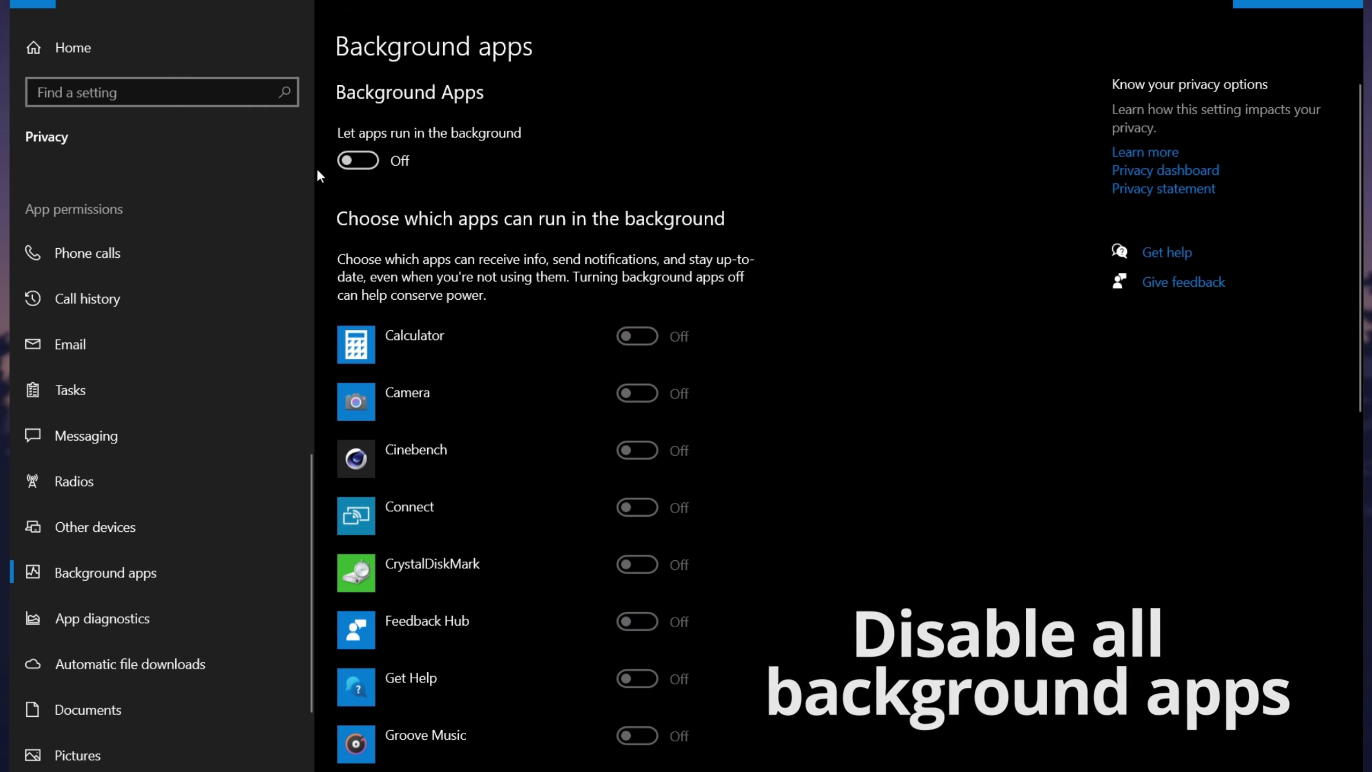
- Make sure recording game clips, screenshots and broadcasts using Game bar is set to Off in the Gaming settings
left_click(20, 4)
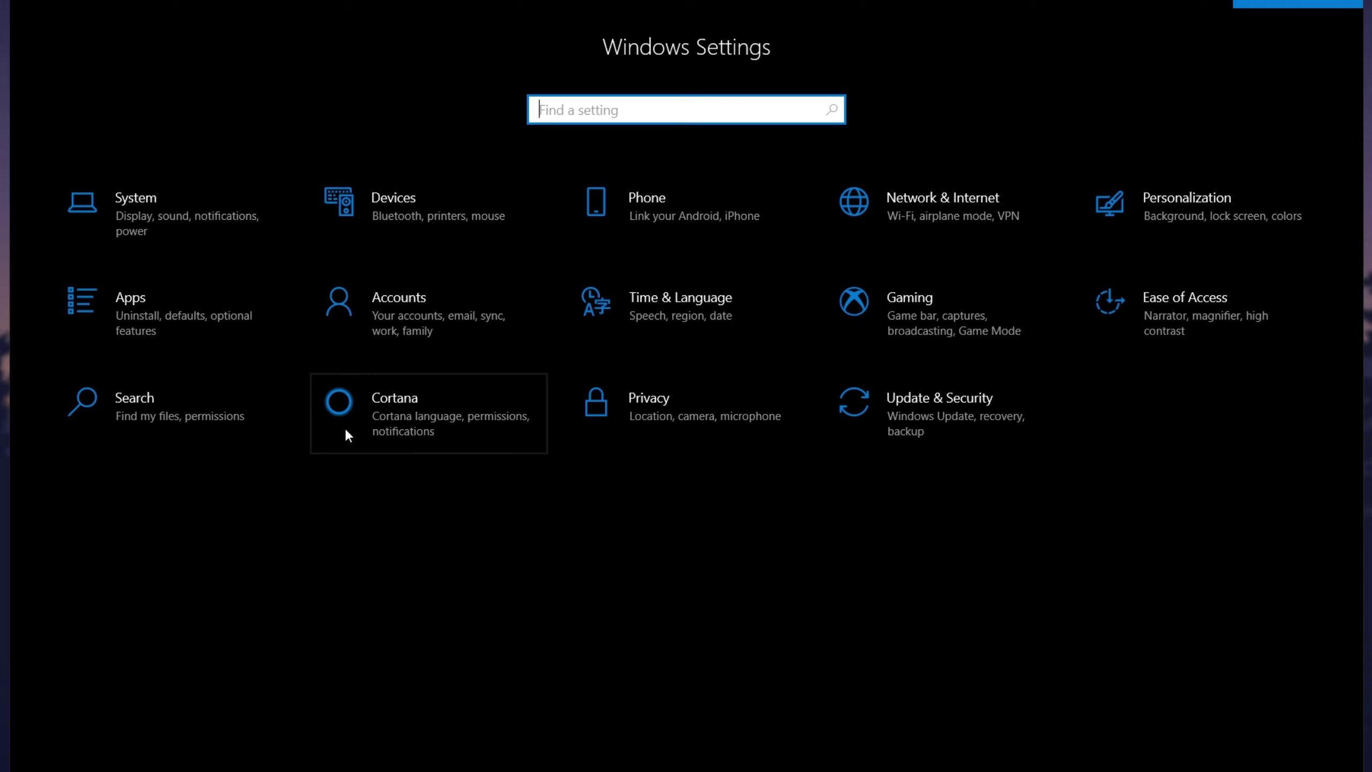
left_click(918, 333)
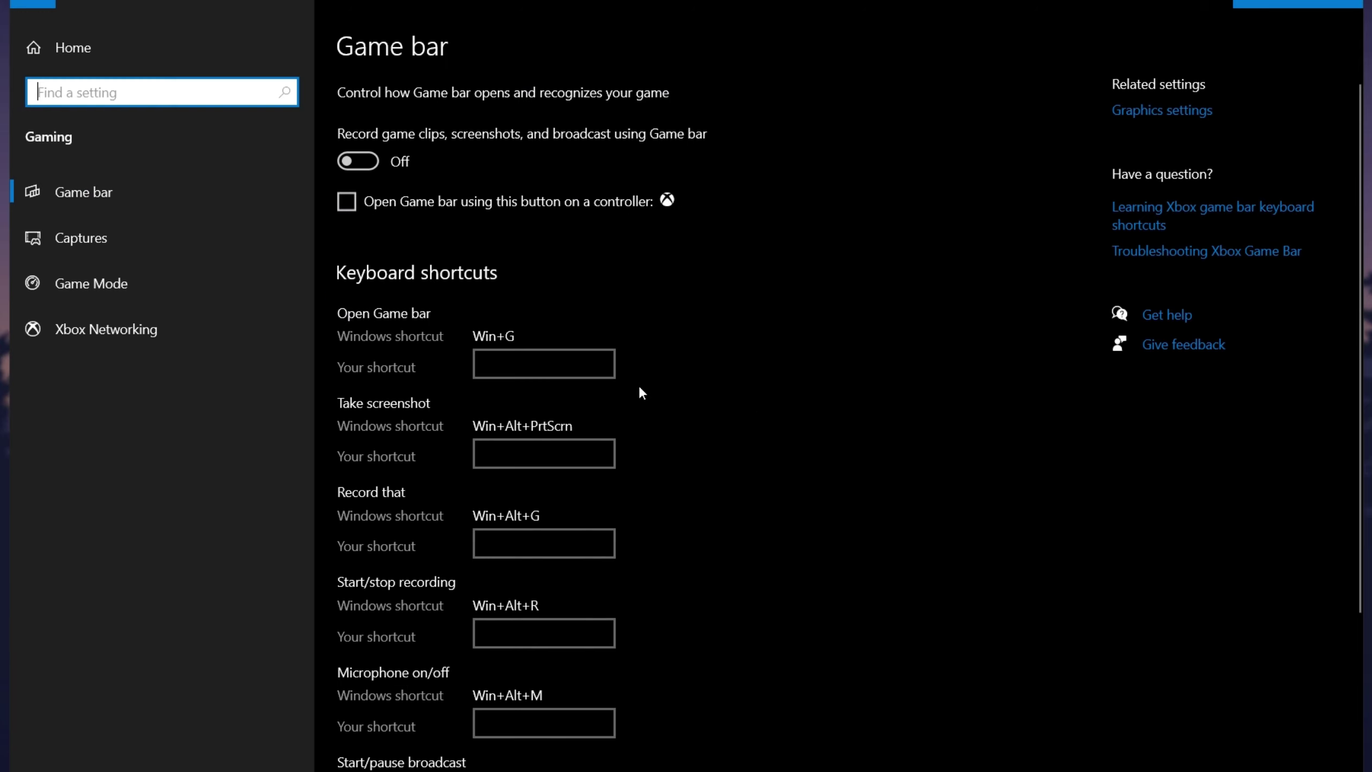
left_click(372, 163)
left_click(359, 161)
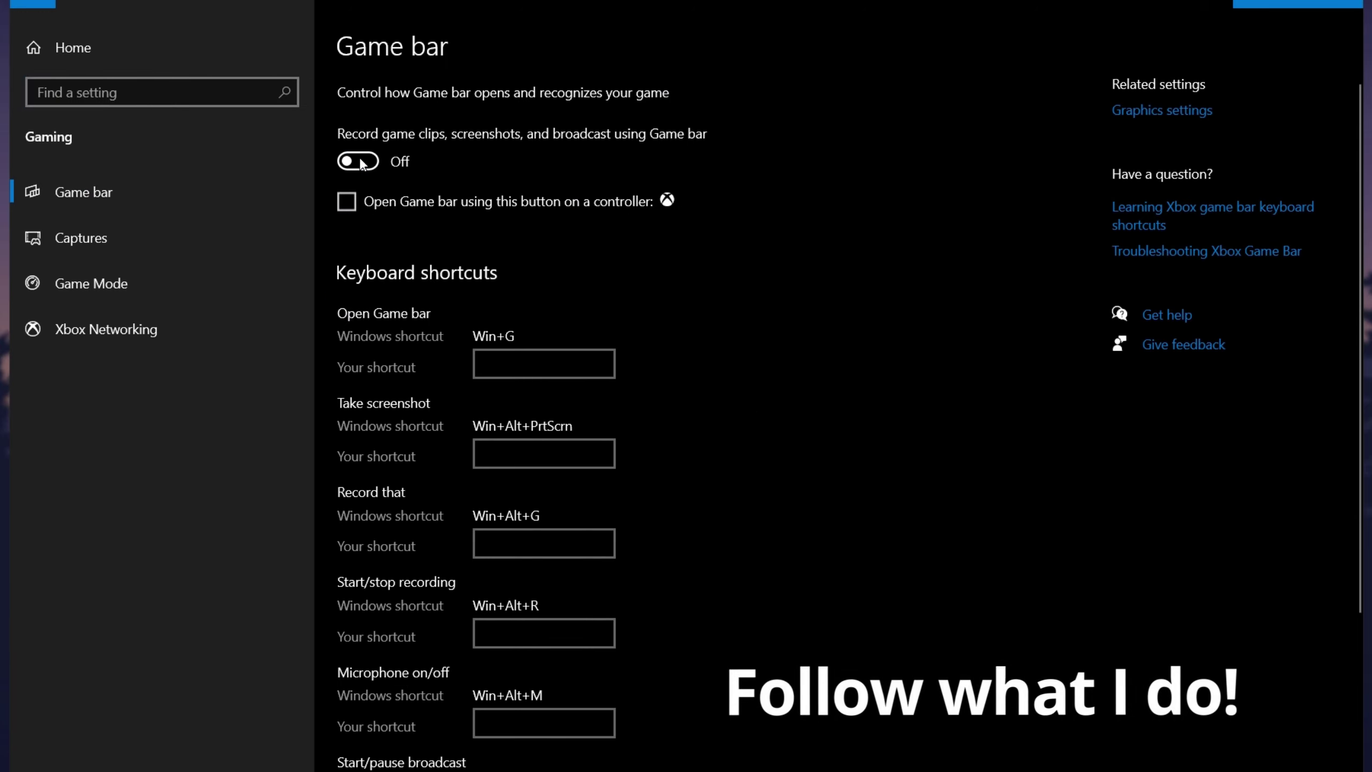
- Check the Captures settings and make sure Game Mode is set to Off
left_click(235, 252)
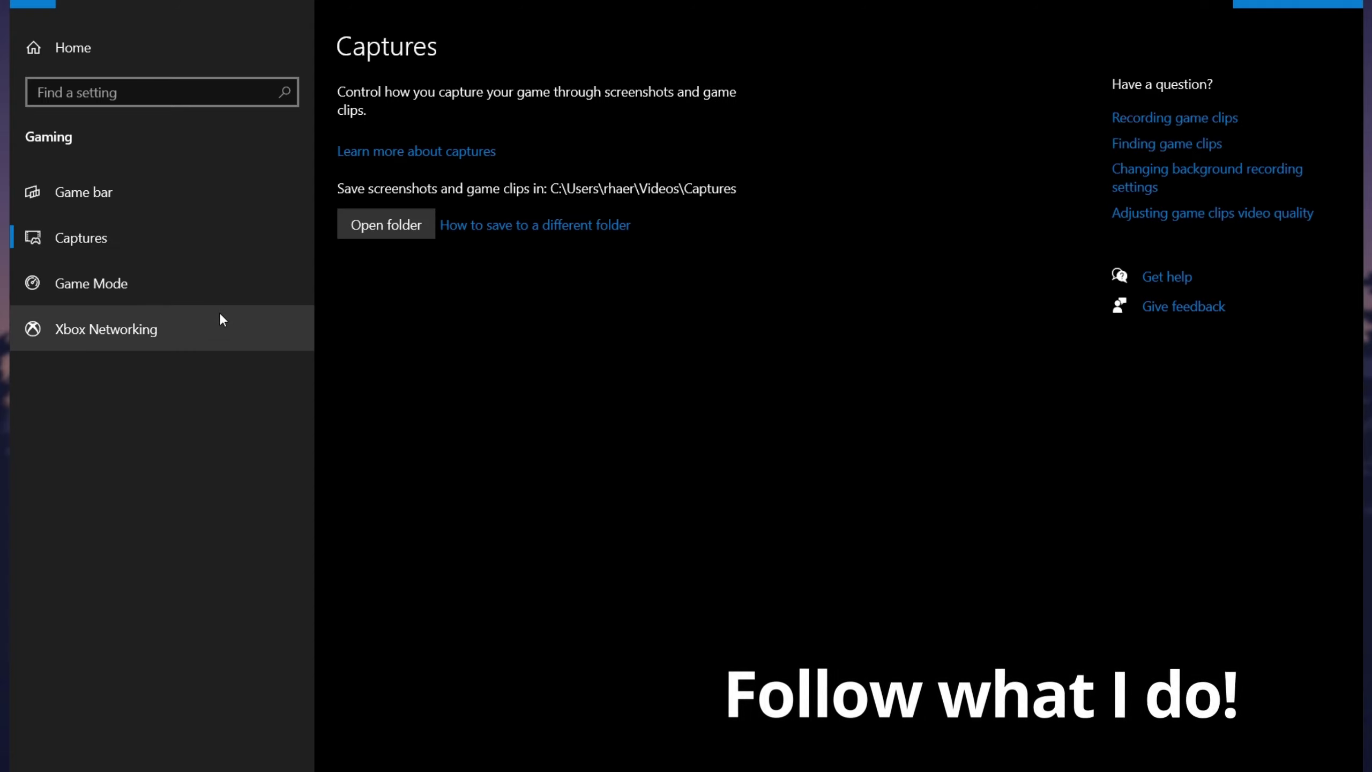
left_click(179, 285)
left_click(355, 160)
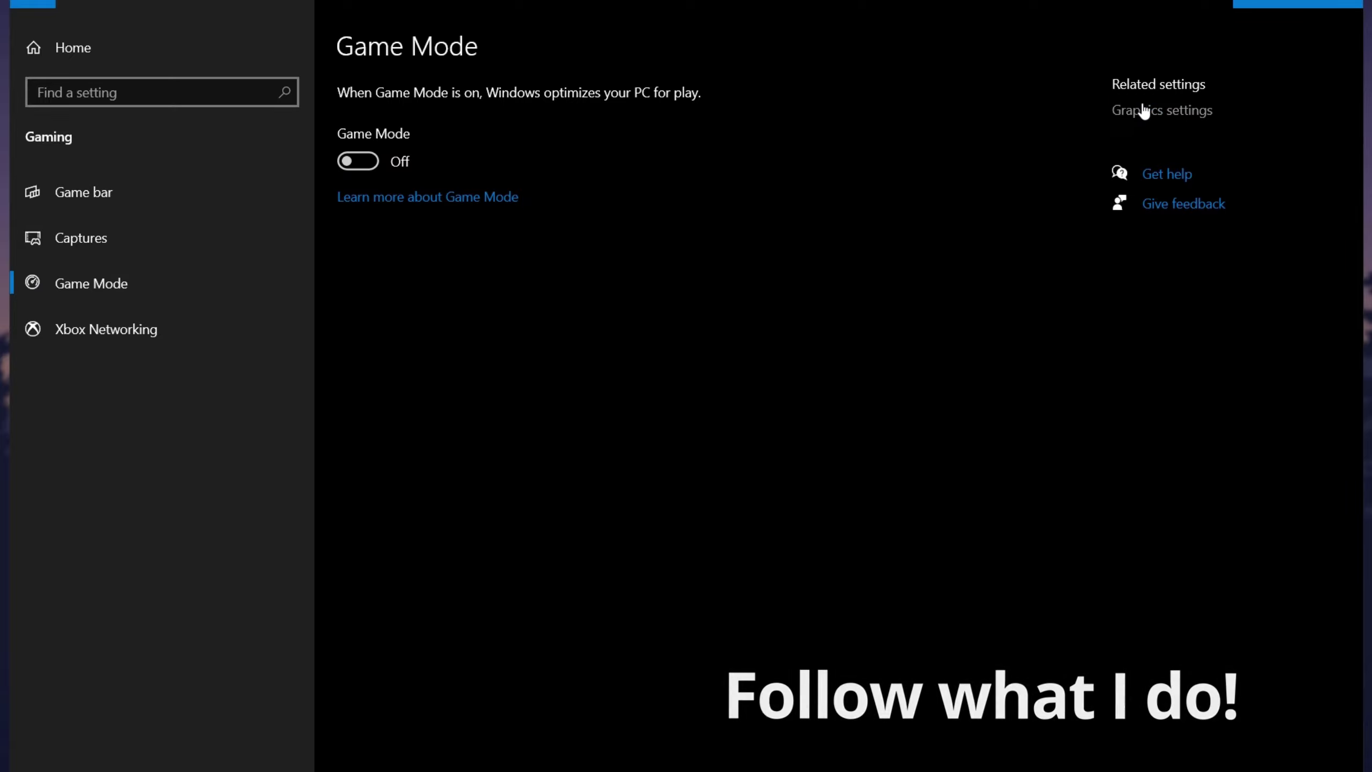
- Open Graphics settings and browse to C:\Program Files for a classic app to set a performance preference for
left_click(1178, 112)
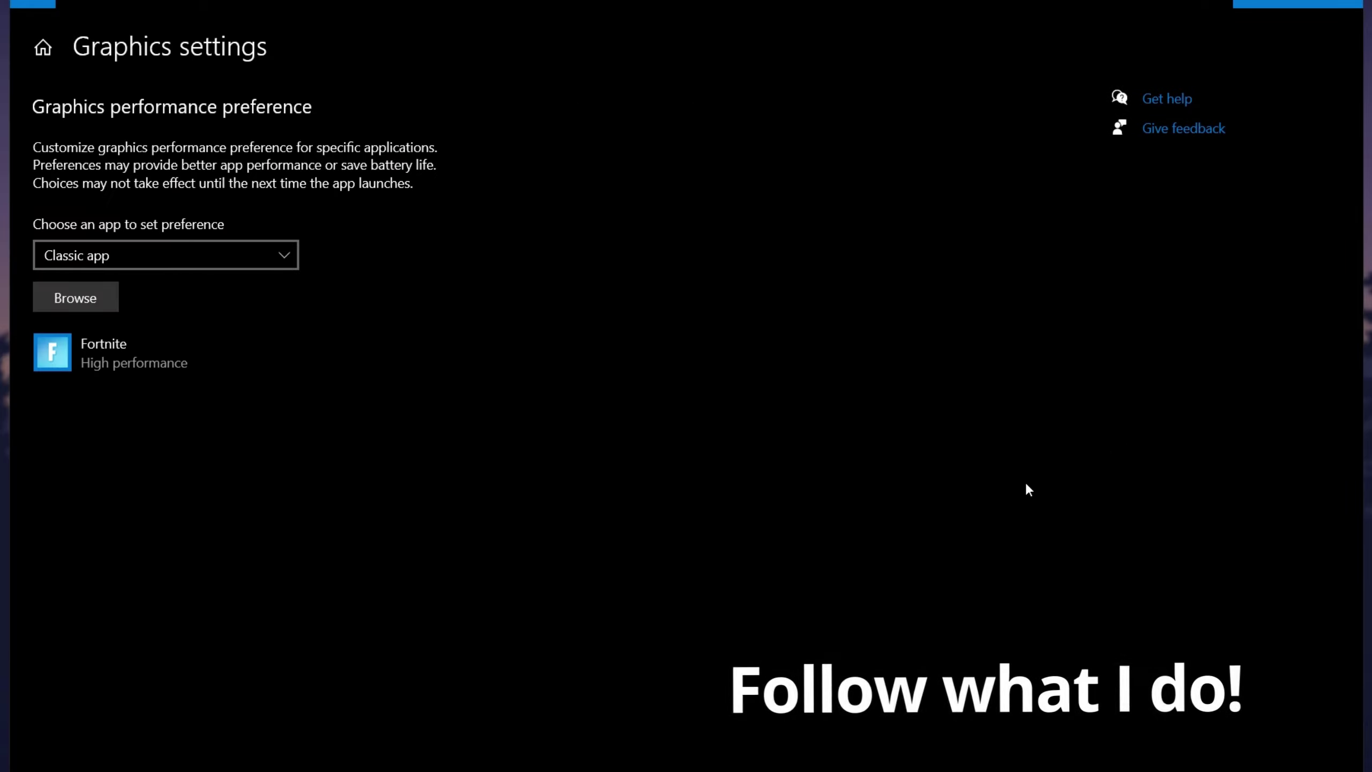
left_click(107, 296)
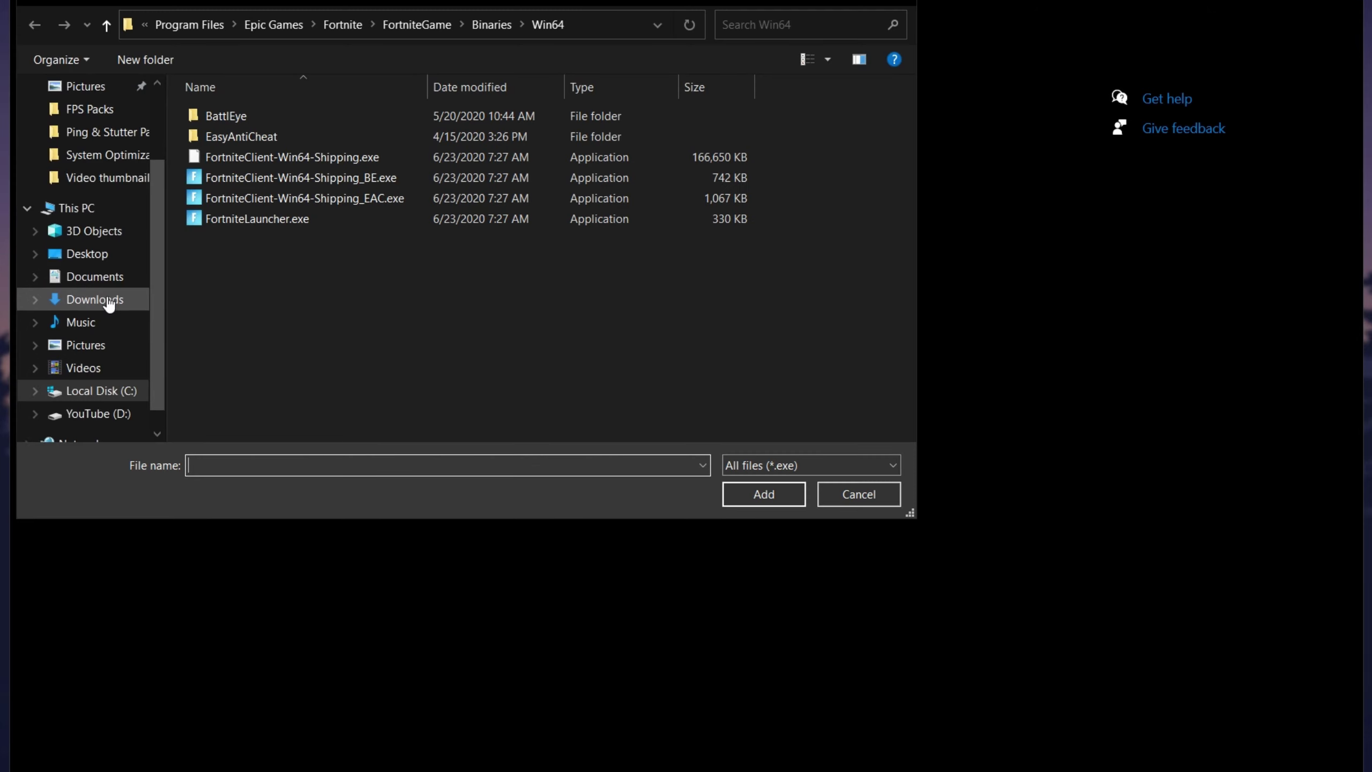
scroll(108, 324, "down", 2)
left_click(103, 391)
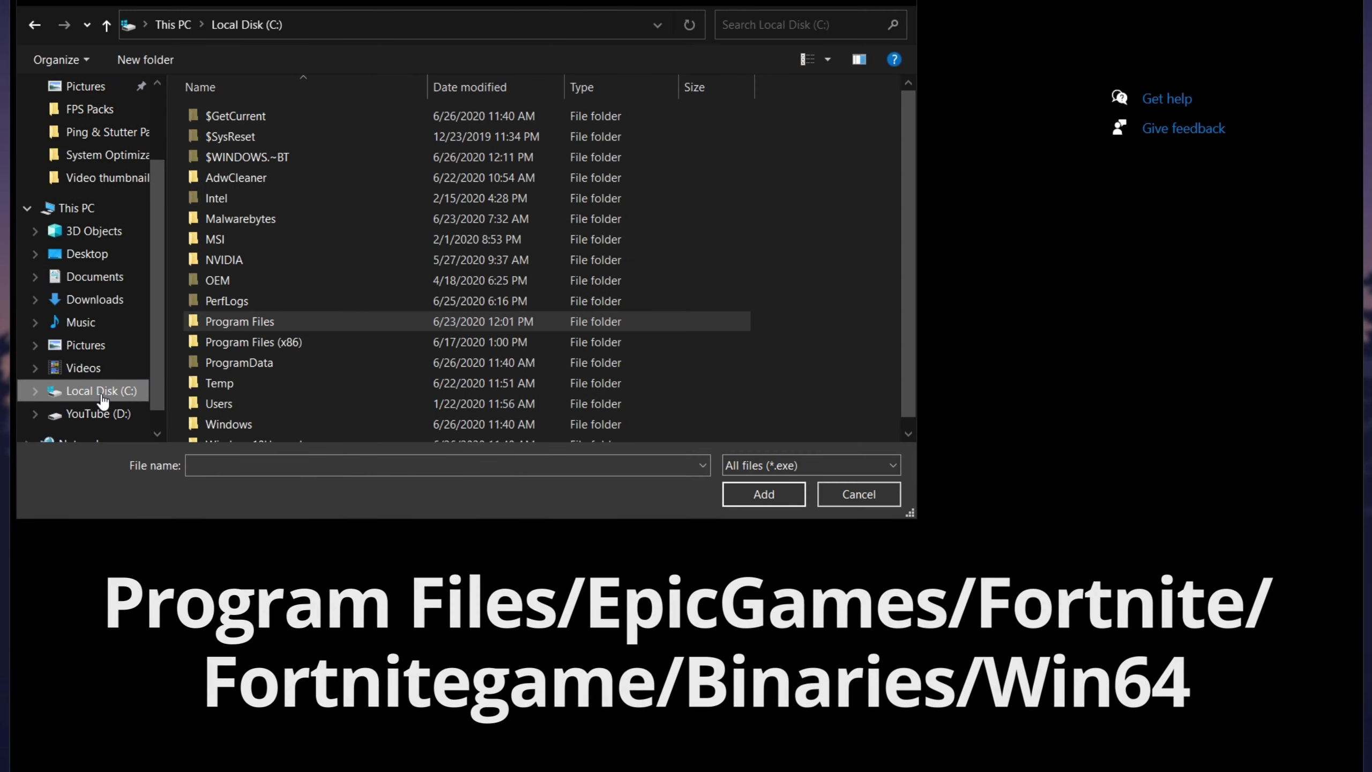
double_click(307, 319)
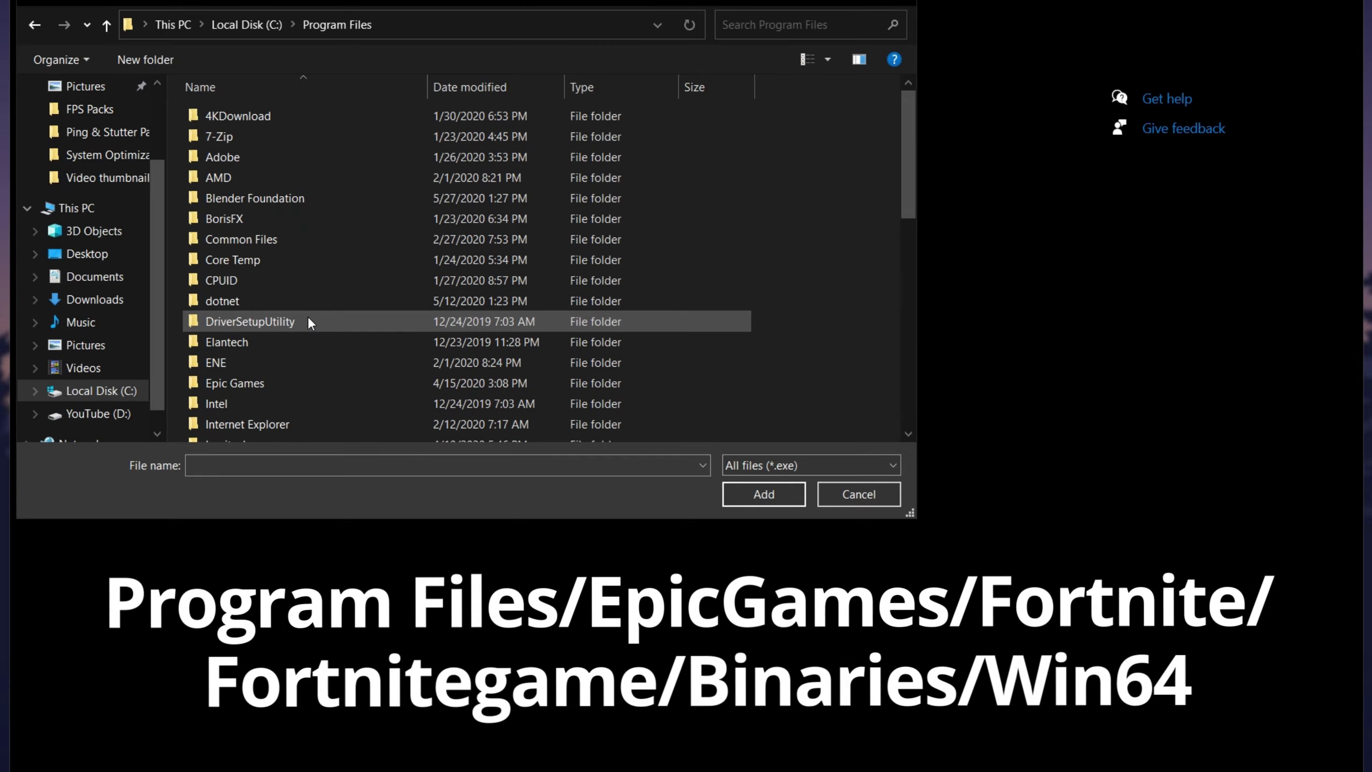
scroll(465, 291, "down", 2)
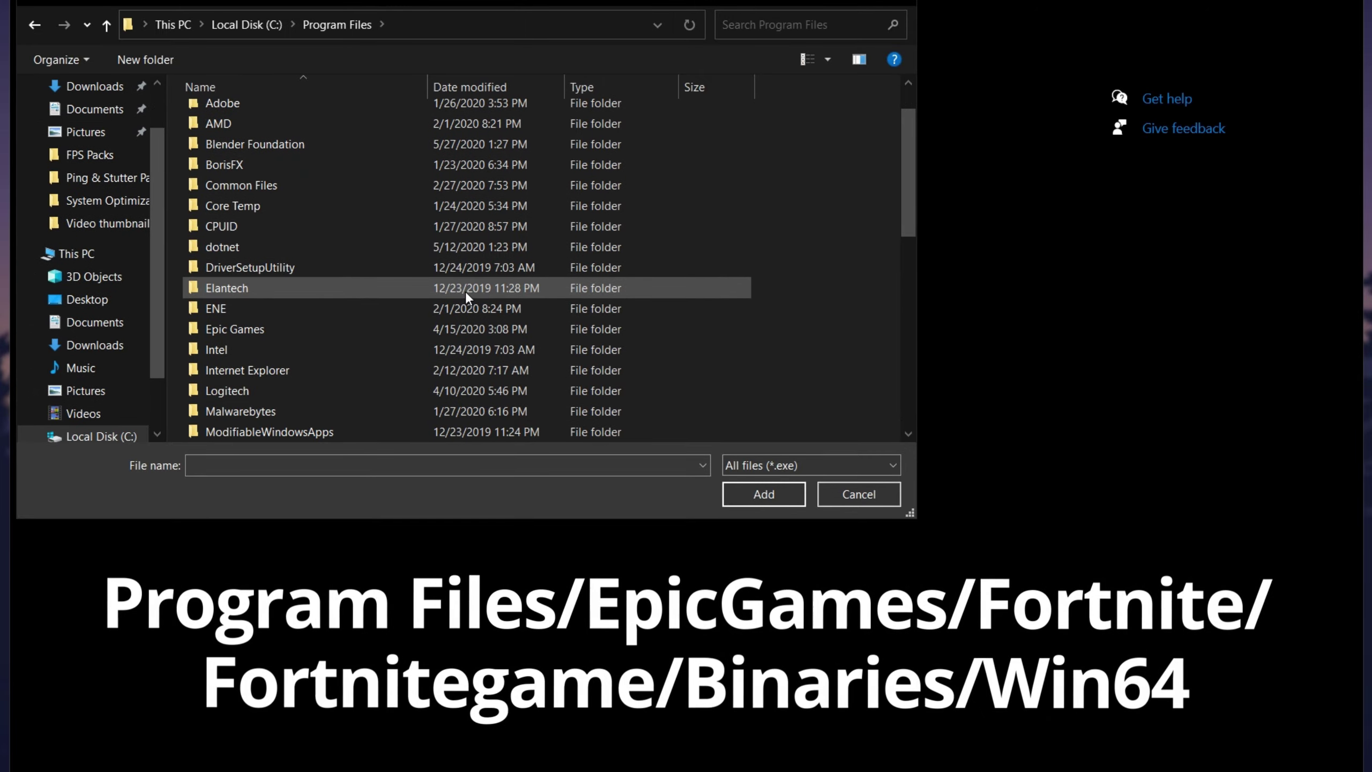
- Try to add FortniteClient-Win64-Shipping.exe from Epic Games\Fortnite\FortniteGame\Binaries\Win64 to the graphics preference list
double_click(310, 269)
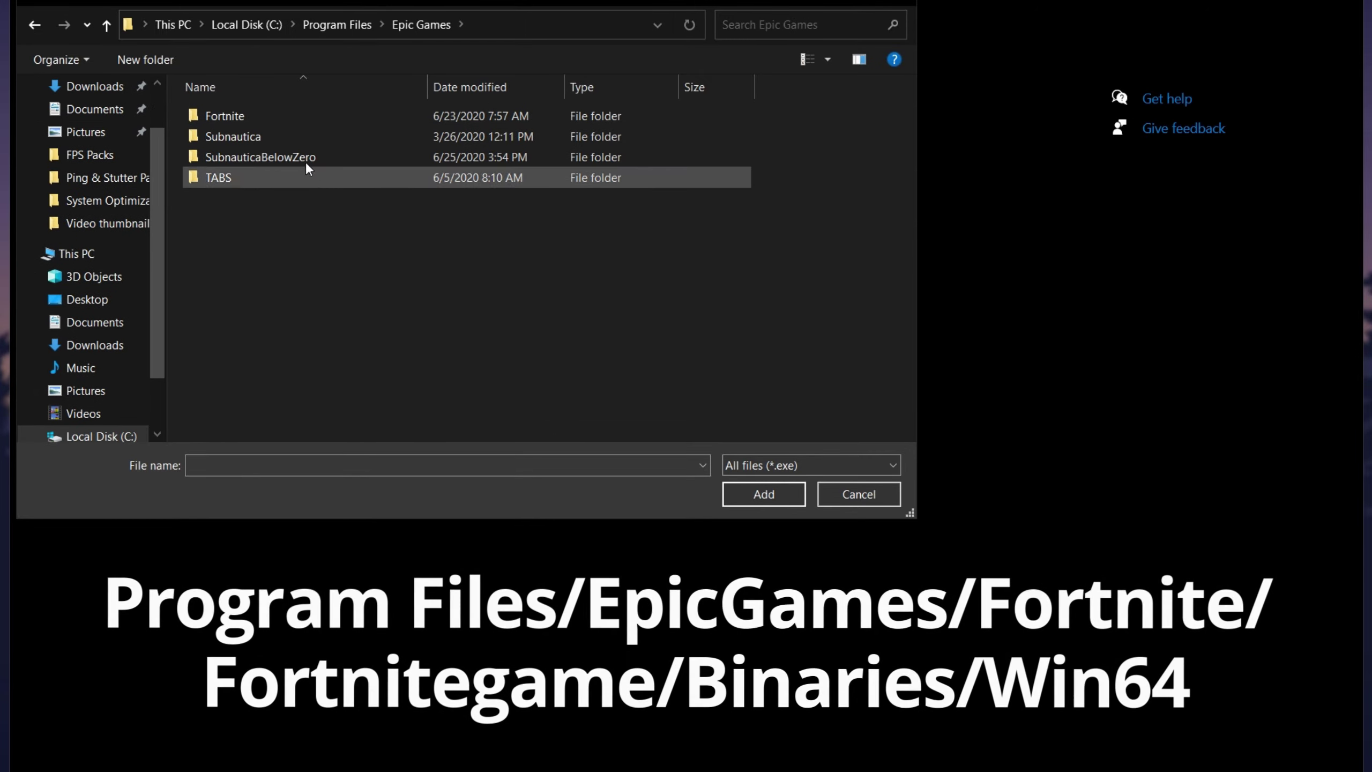
double_click(281, 111)
double_click(338, 158)
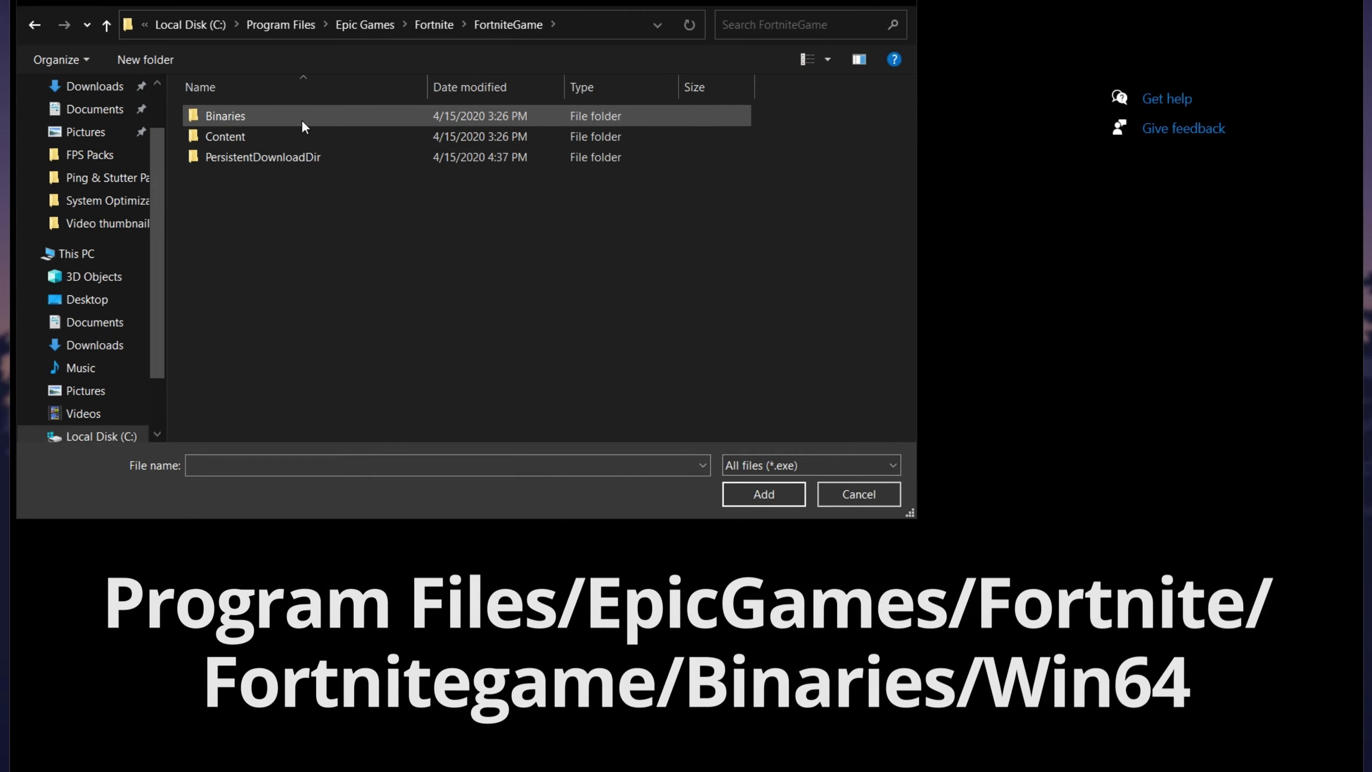
double_click(303, 120)
double_click(330, 139)
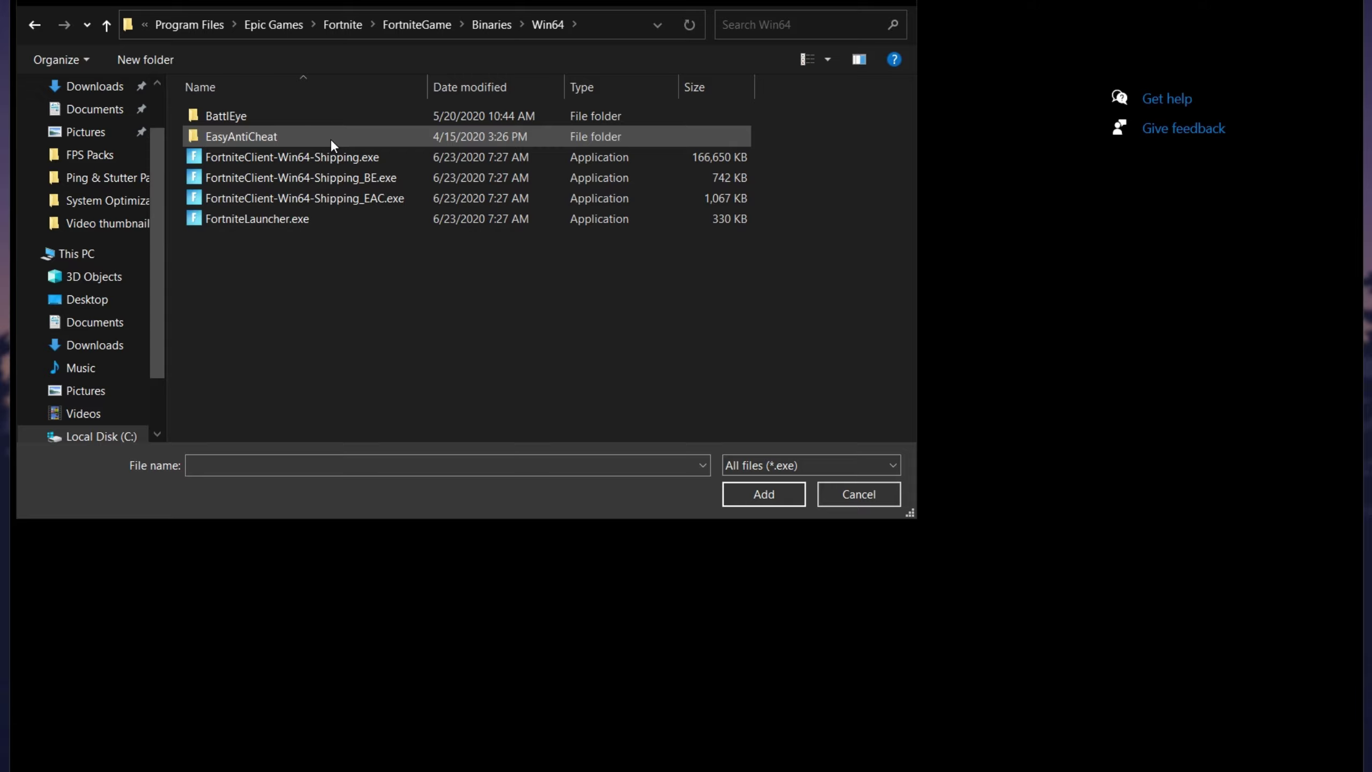
left_click(315, 157)
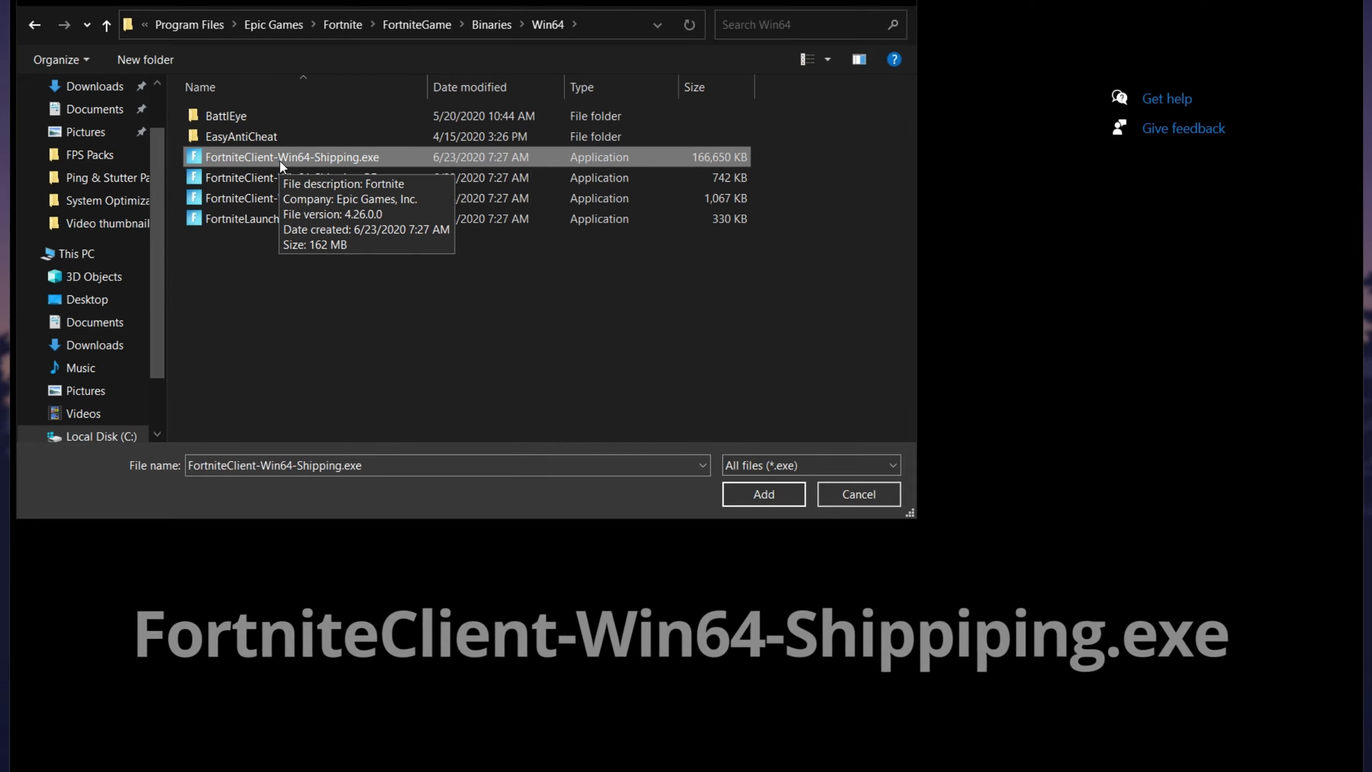
left_click(765, 496)
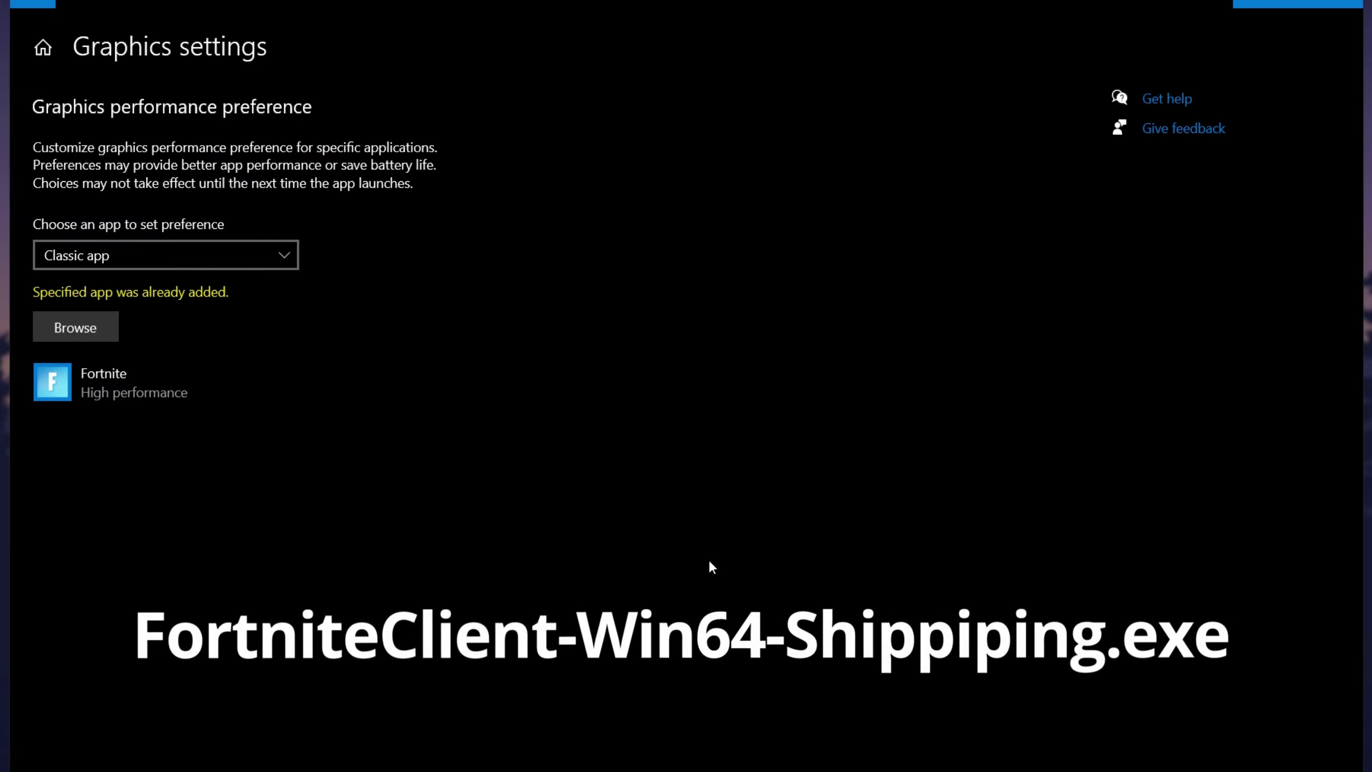
- Save Fortnite's graphics preference as High performance and return to the Game Mode settings
left_click(237, 403)
left_click(282, 483)
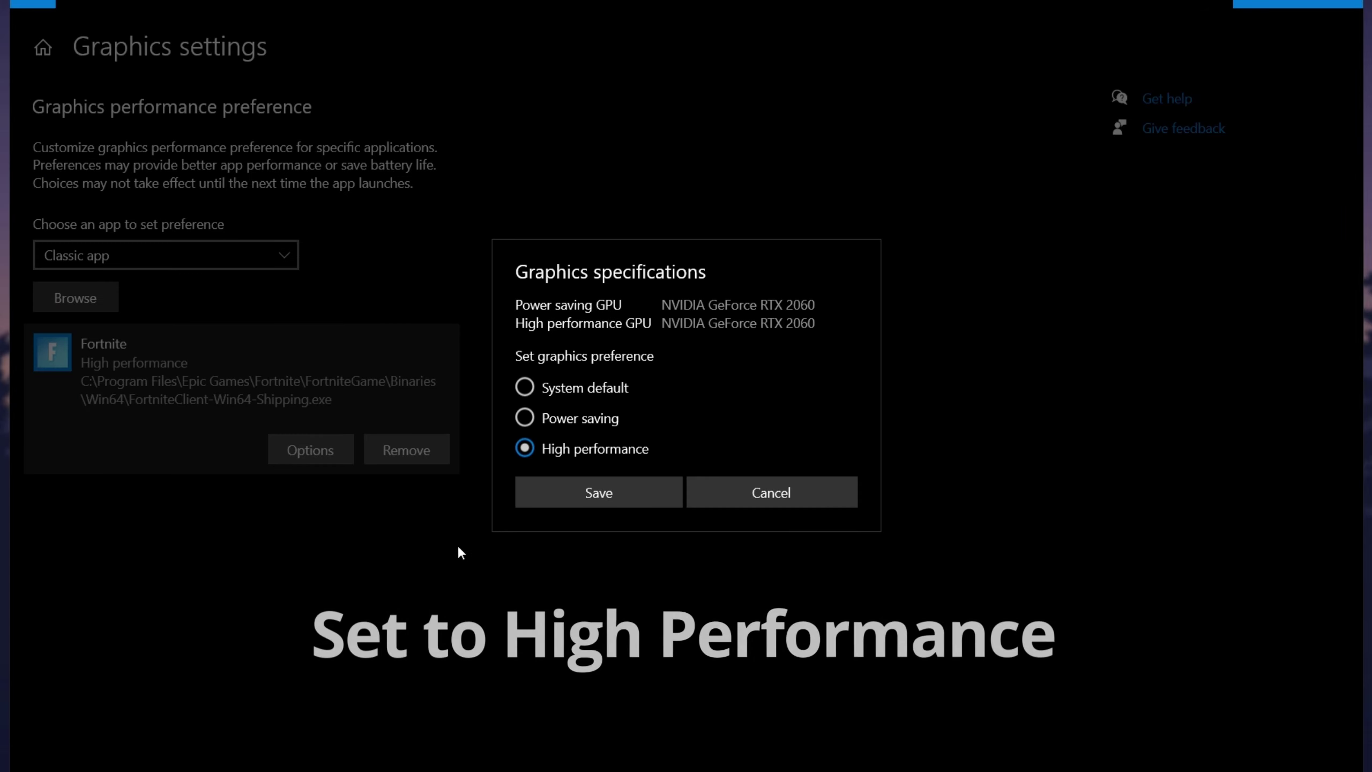
left_click(573, 388)
left_click(540, 450)
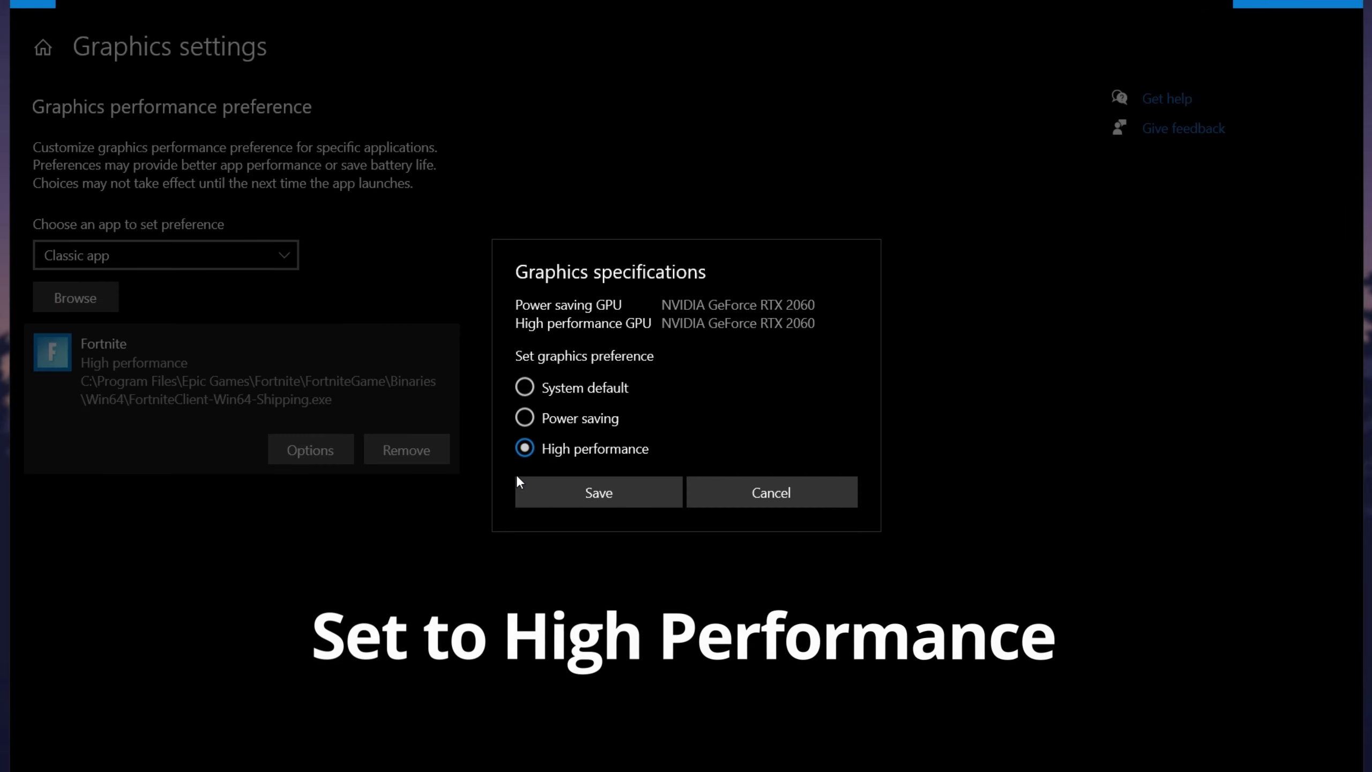
left_click(624, 495)
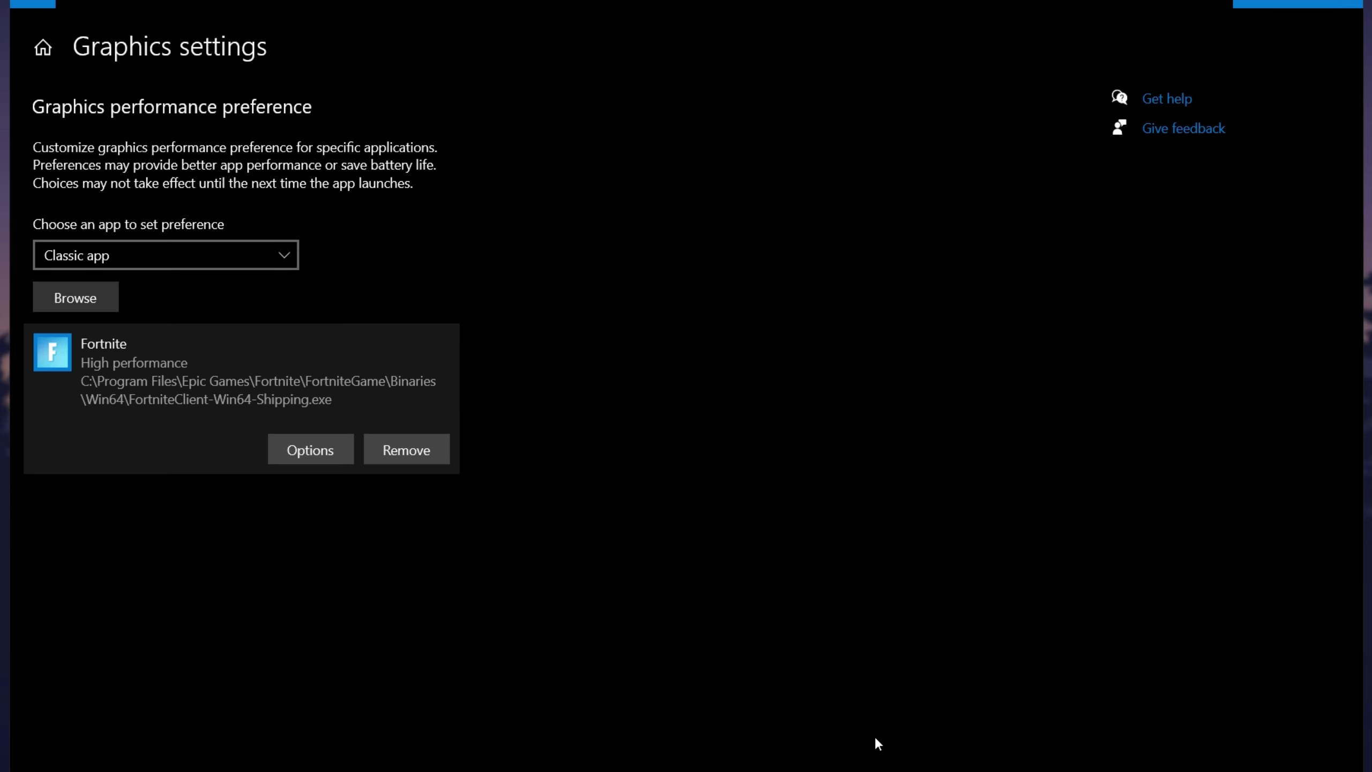
left_click(53, 3)
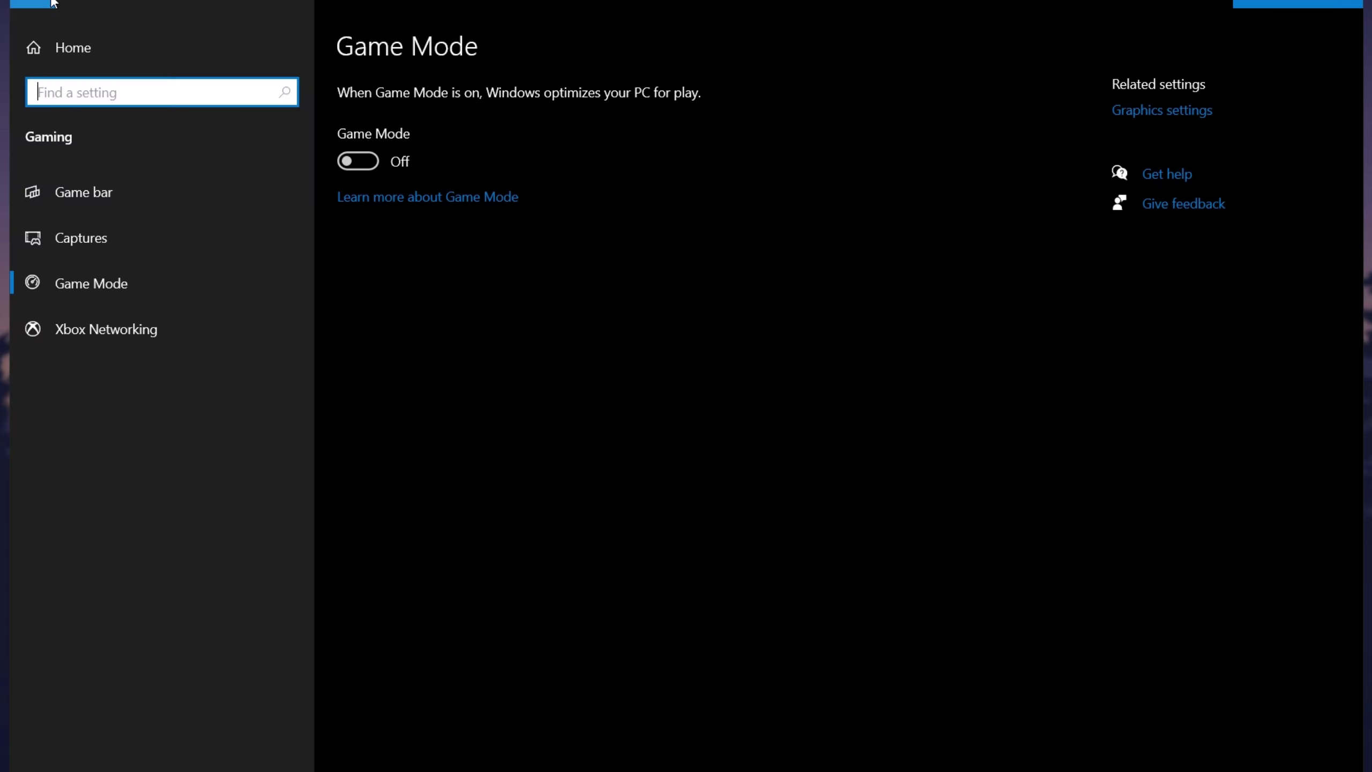
- Open the Apps & features list and uninstall Cinebench
left_click(52, 3)
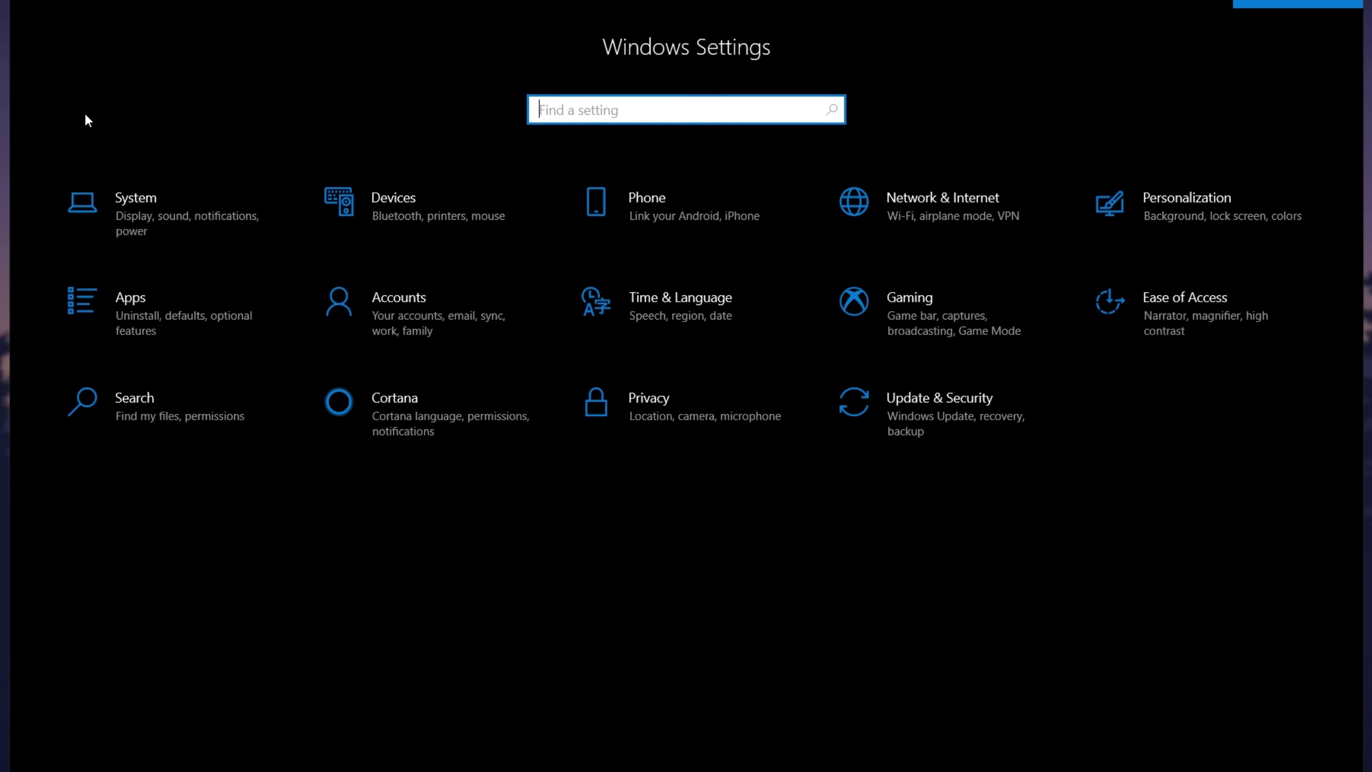
left_click(187, 311)
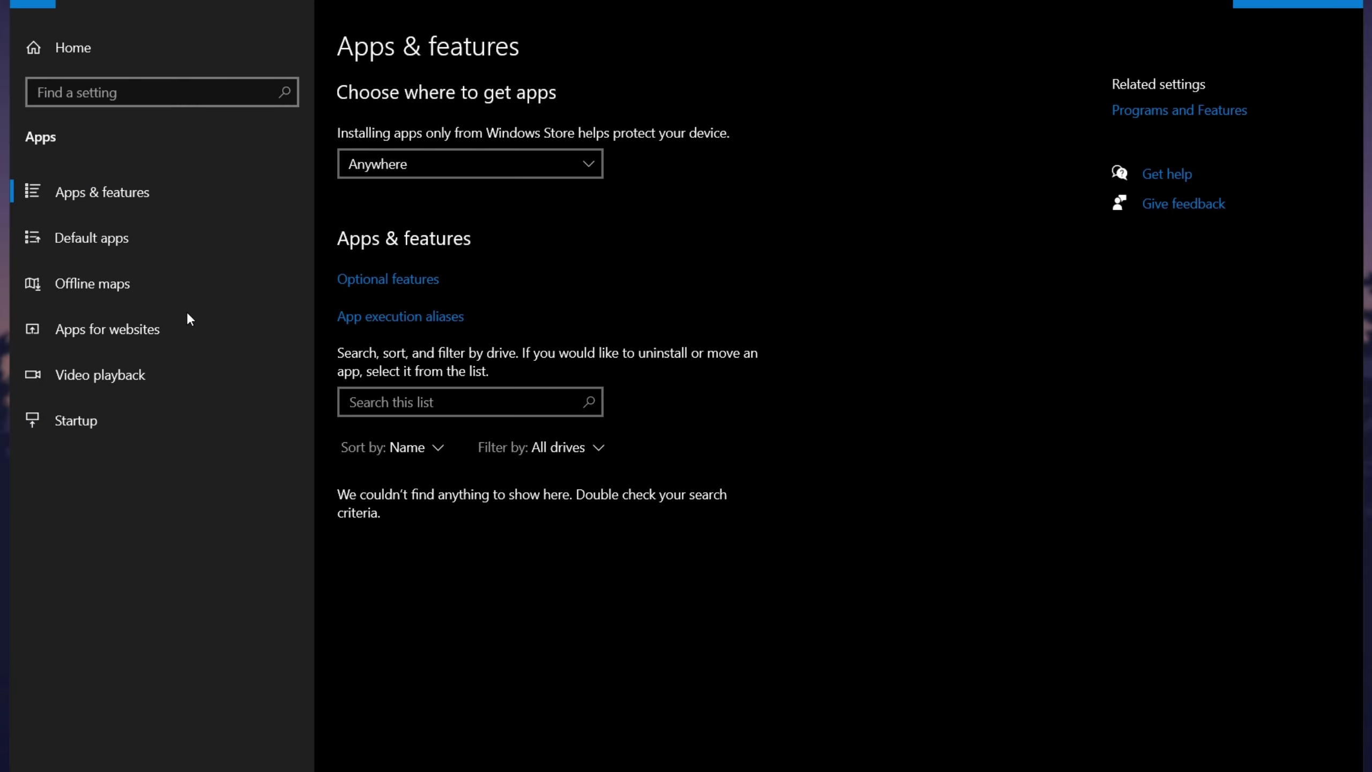
scroll(734, 447, "down", 9)
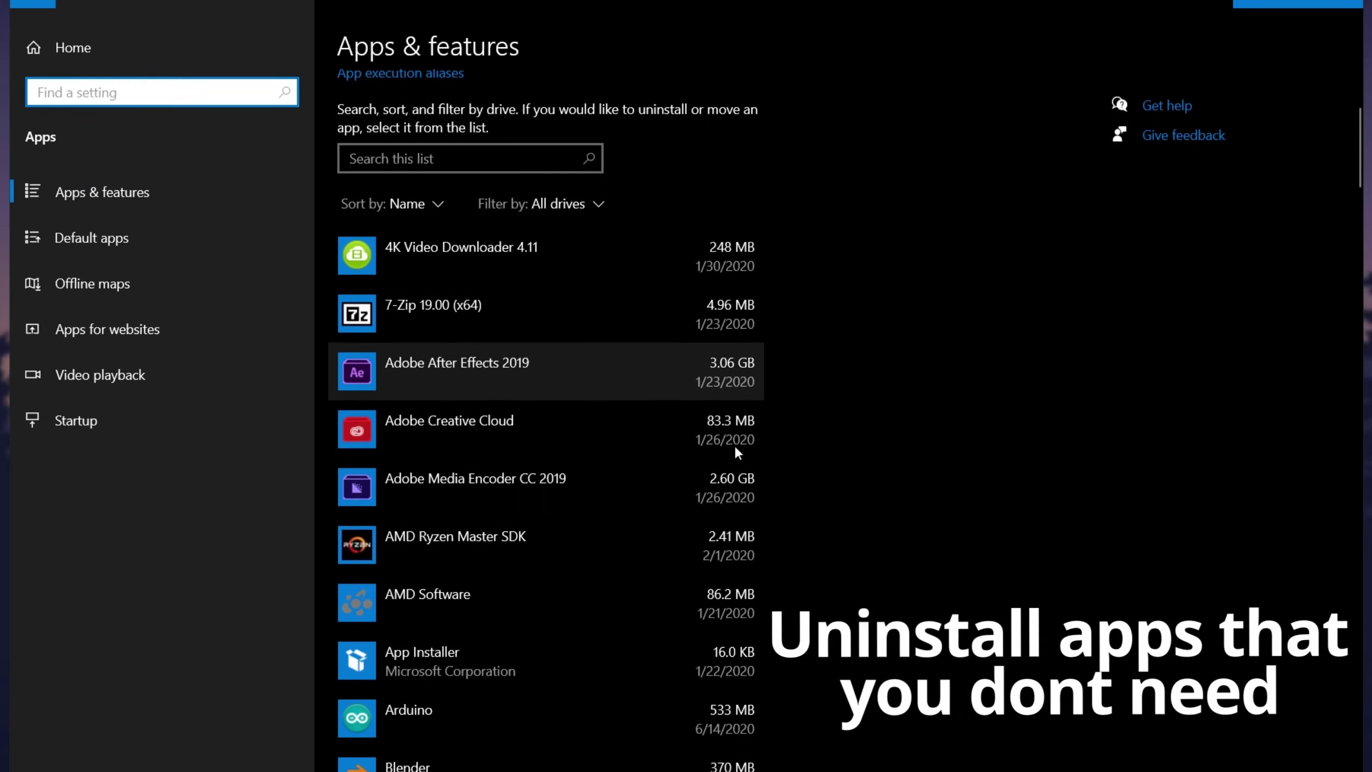
scroll(565, 490, "down", 7)
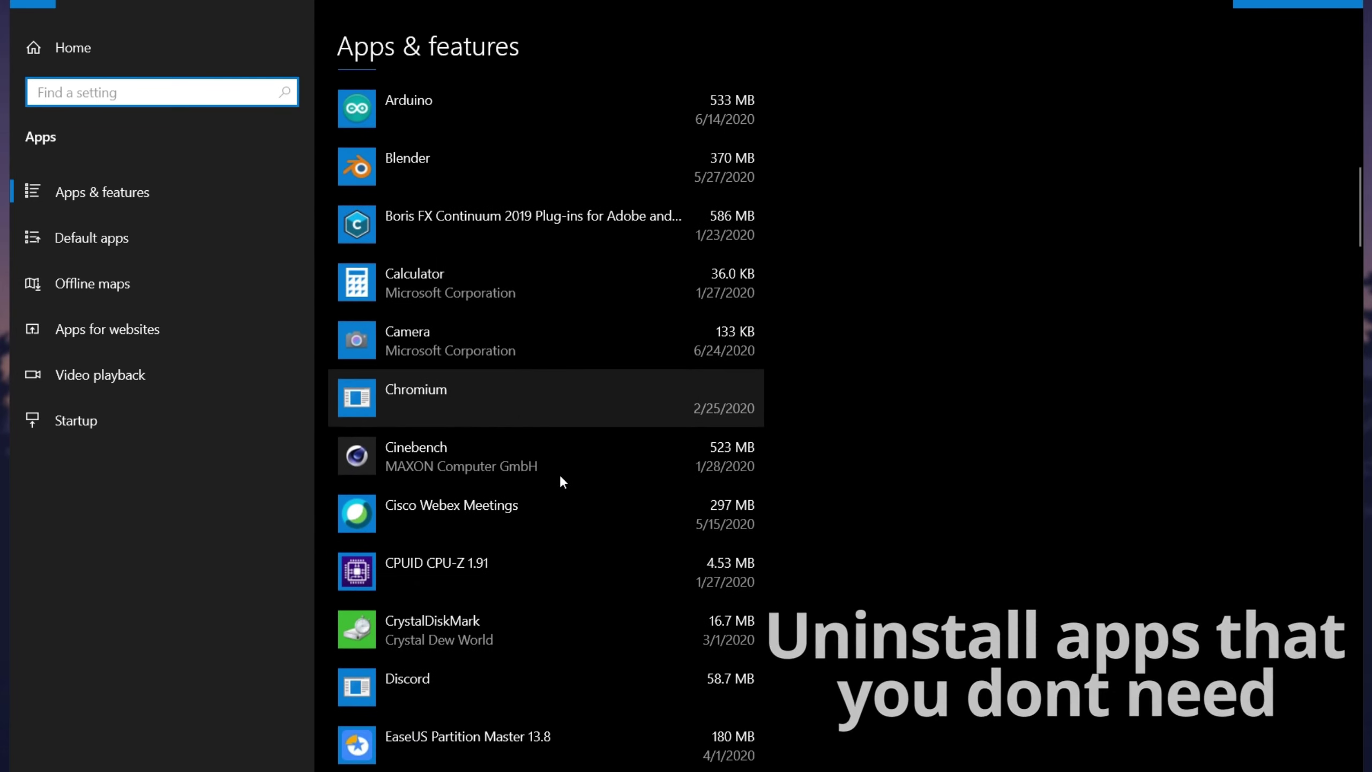
left_click(557, 468)
left_click(693, 534)
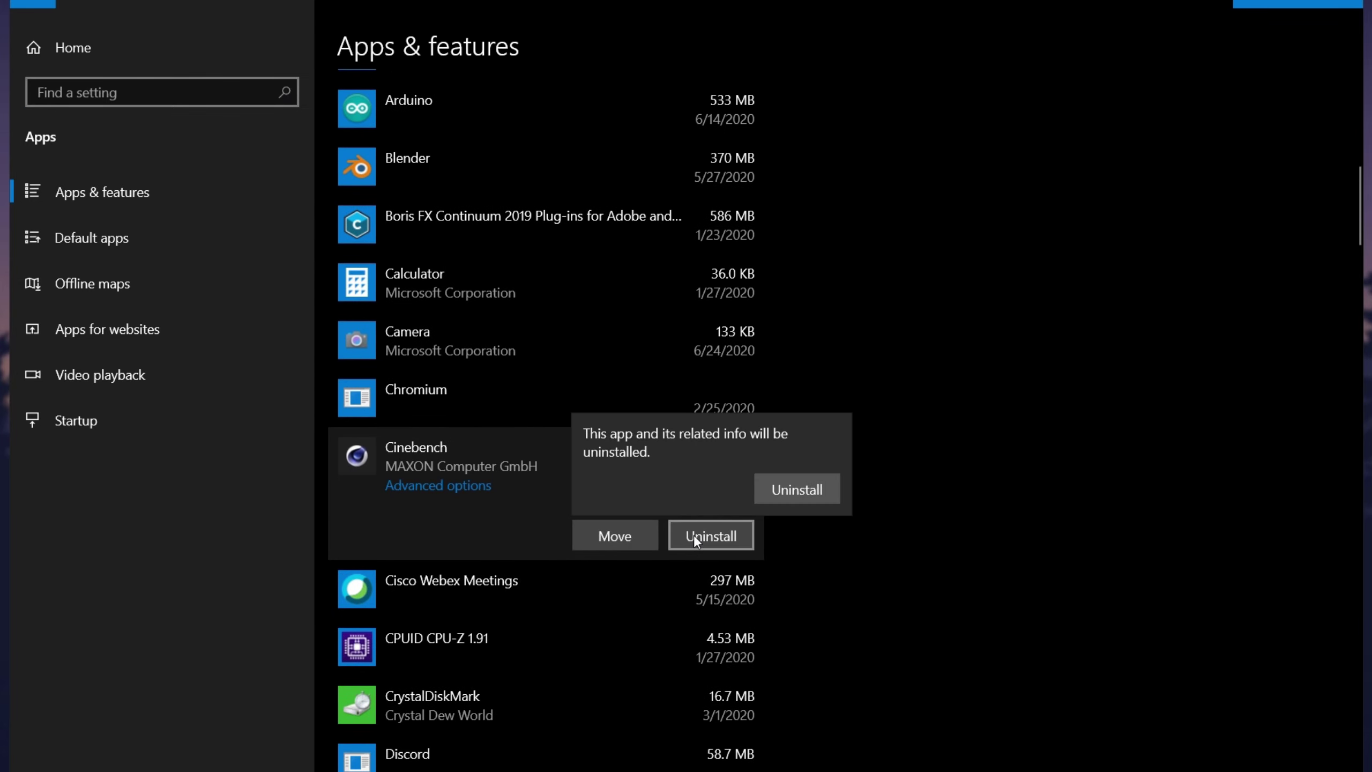
left_click(788, 499)
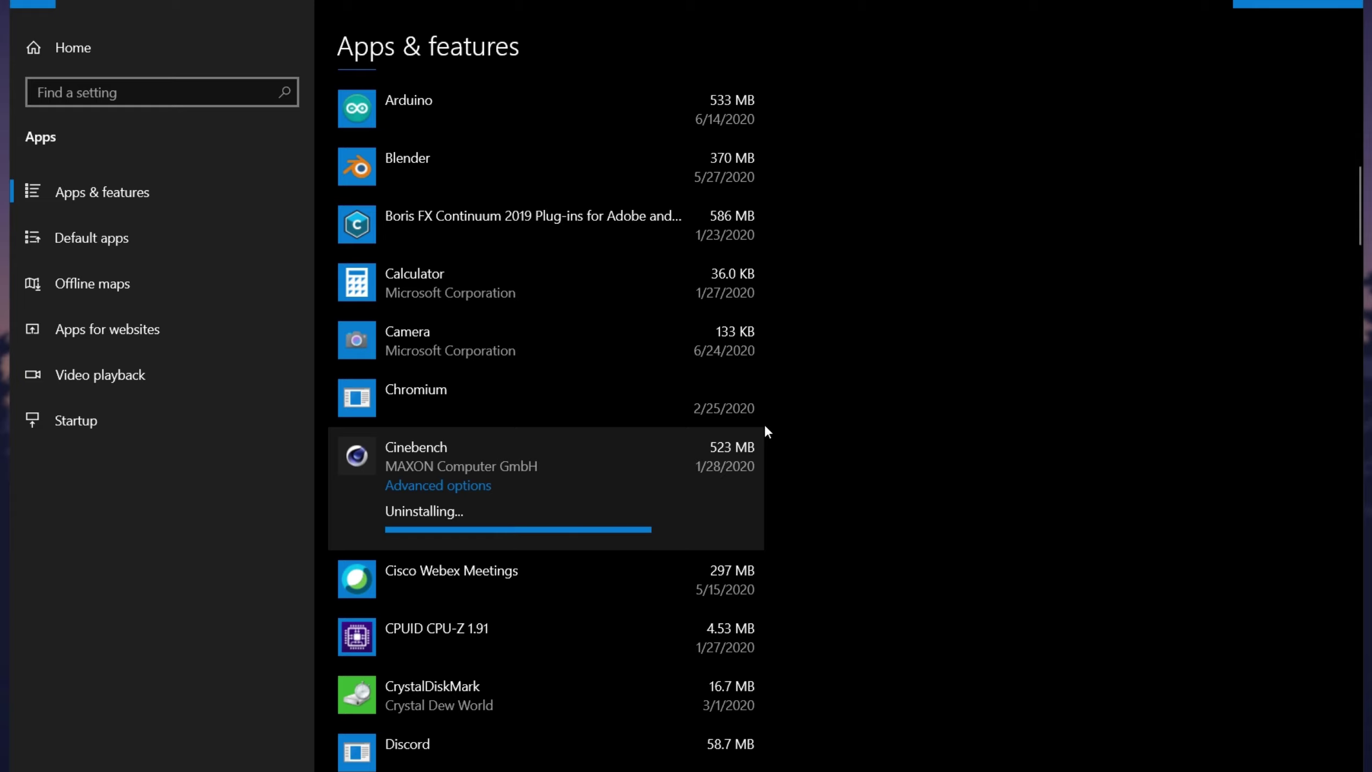
- Try to uninstall Chromium from the installed apps list
left_click(611, 416)
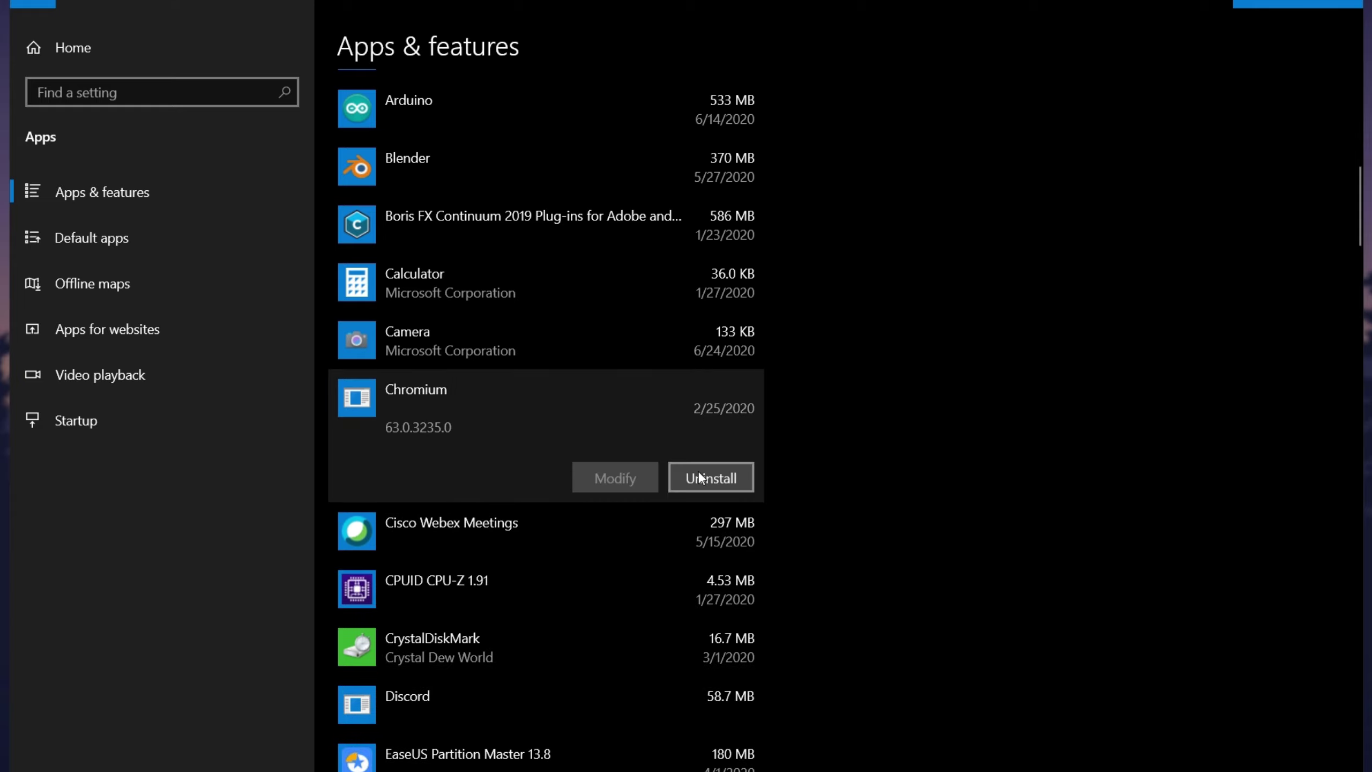
left_click(711, 478)
left_click(787, 427)
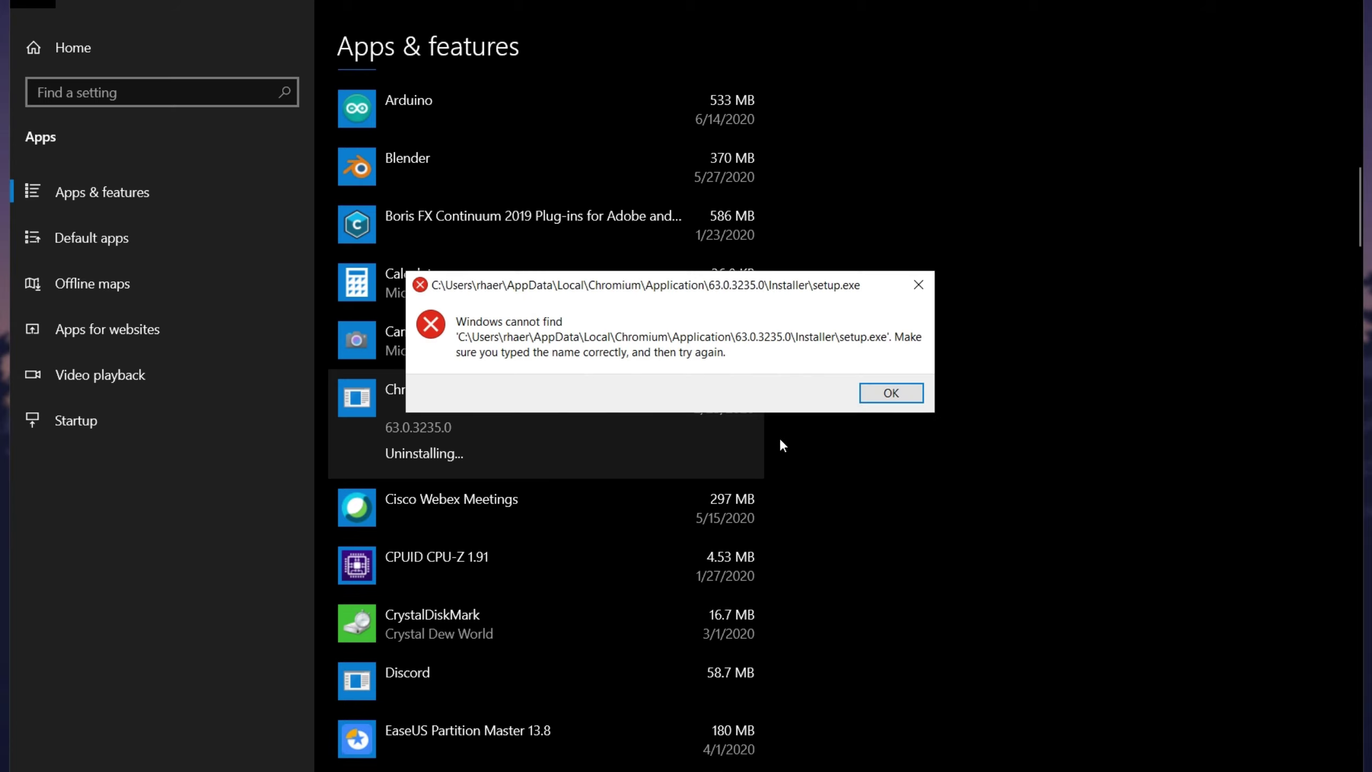
left_click(890, 392)
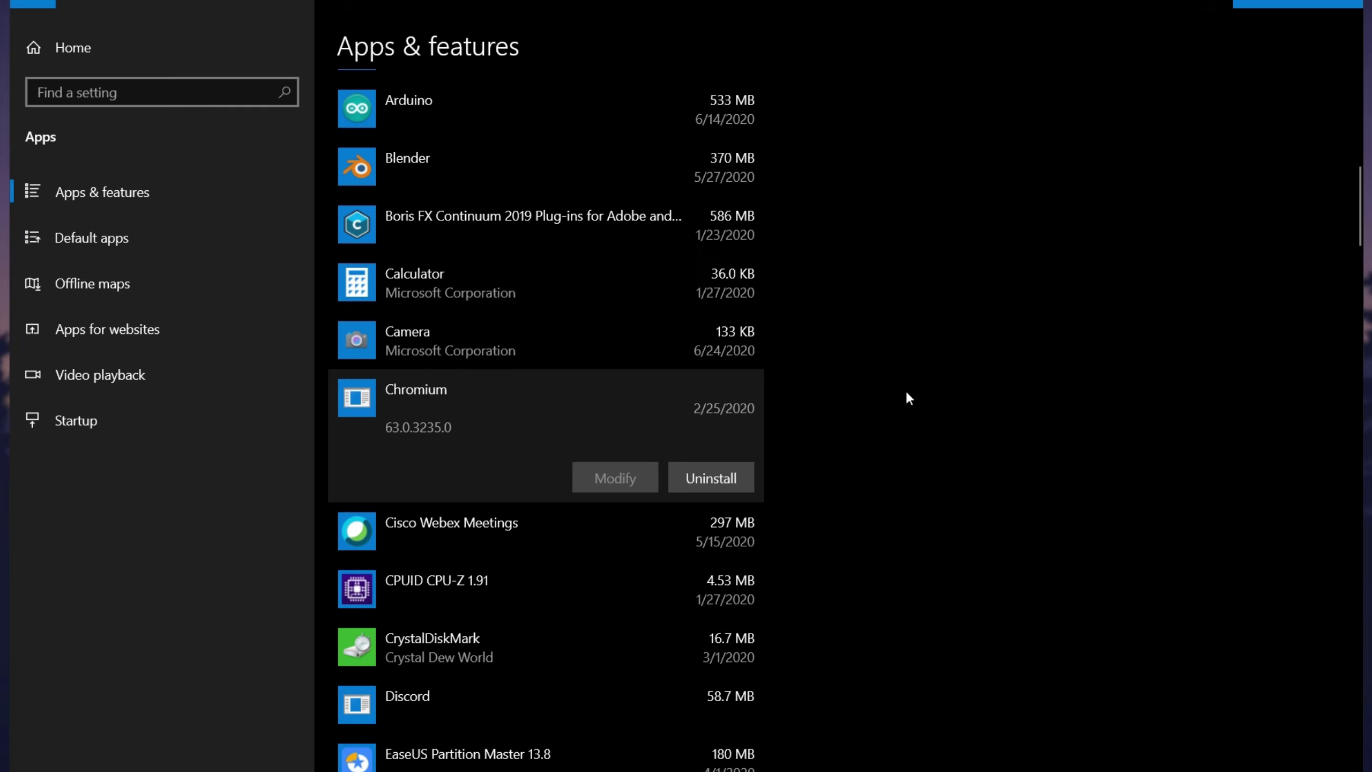
- Review the Startup apps settings and make sure every listed app is set to Off
left_click(176, 254)
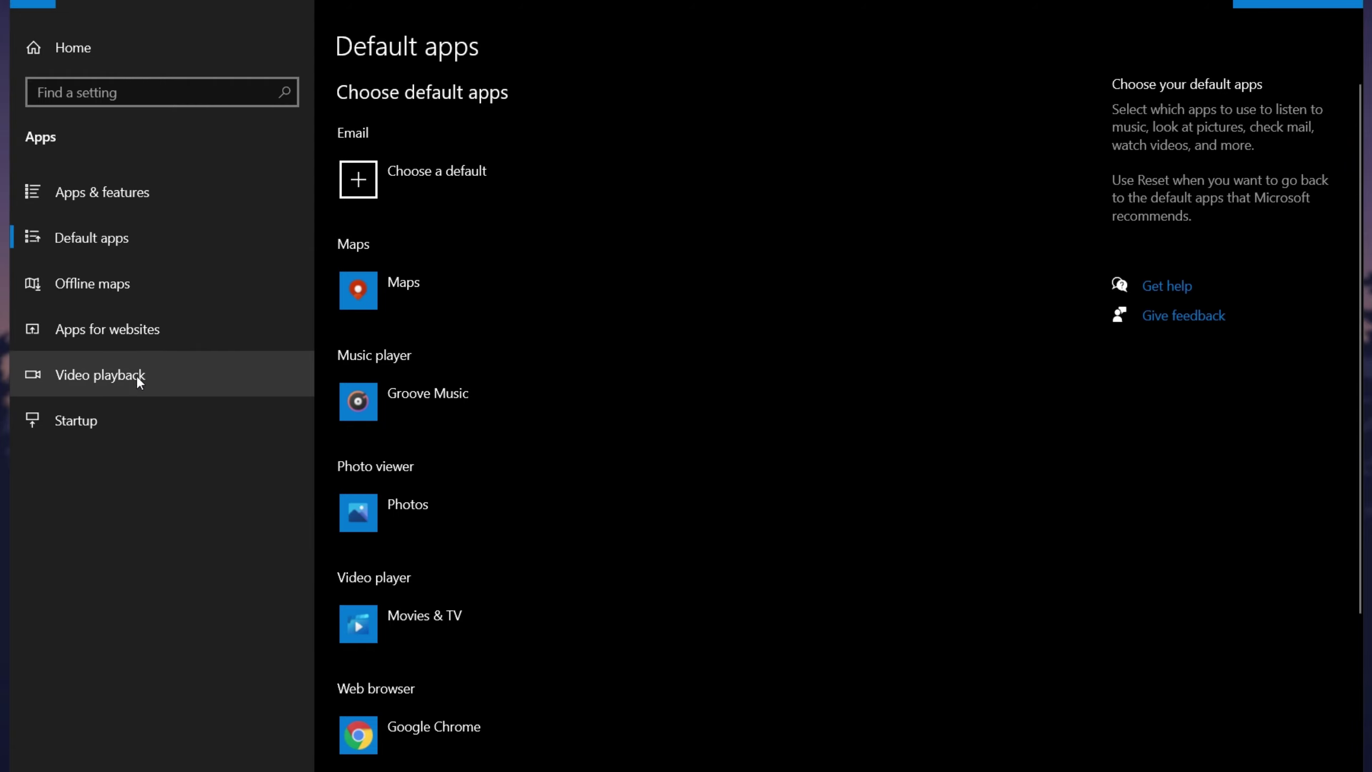
left_click(138, 420)
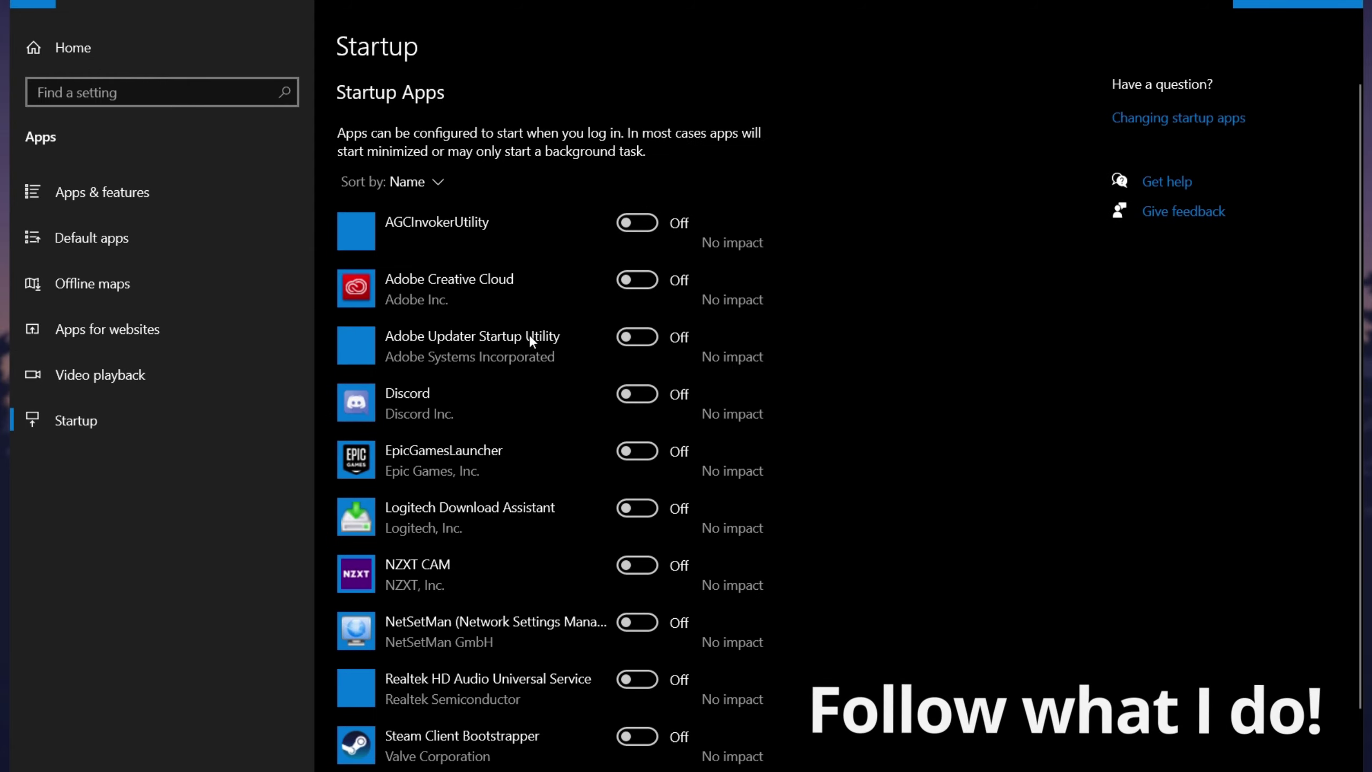
left_click(633, 281)
scroll(821, 322, "down", 3)
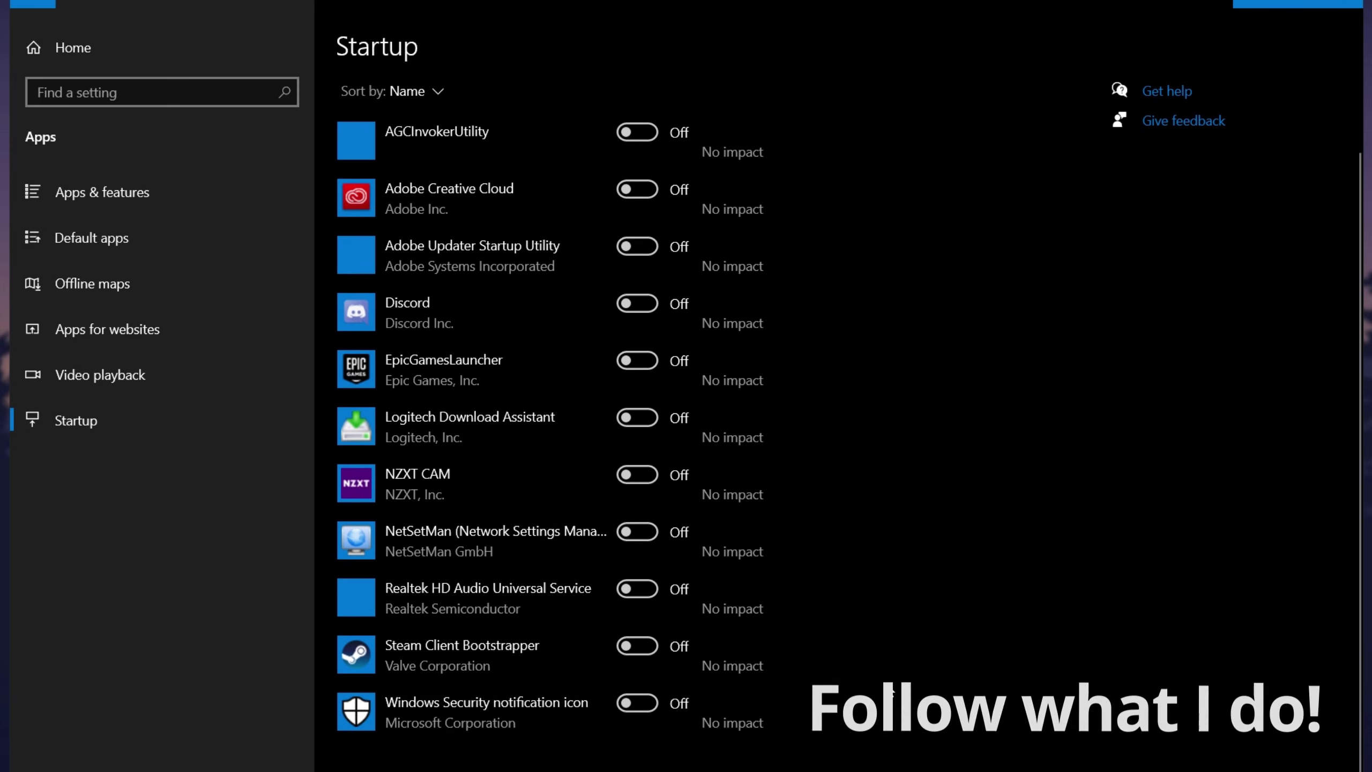
- Open the Colors personalization settings and switch Transparency effects on and back to Off
left_click(33, 3)
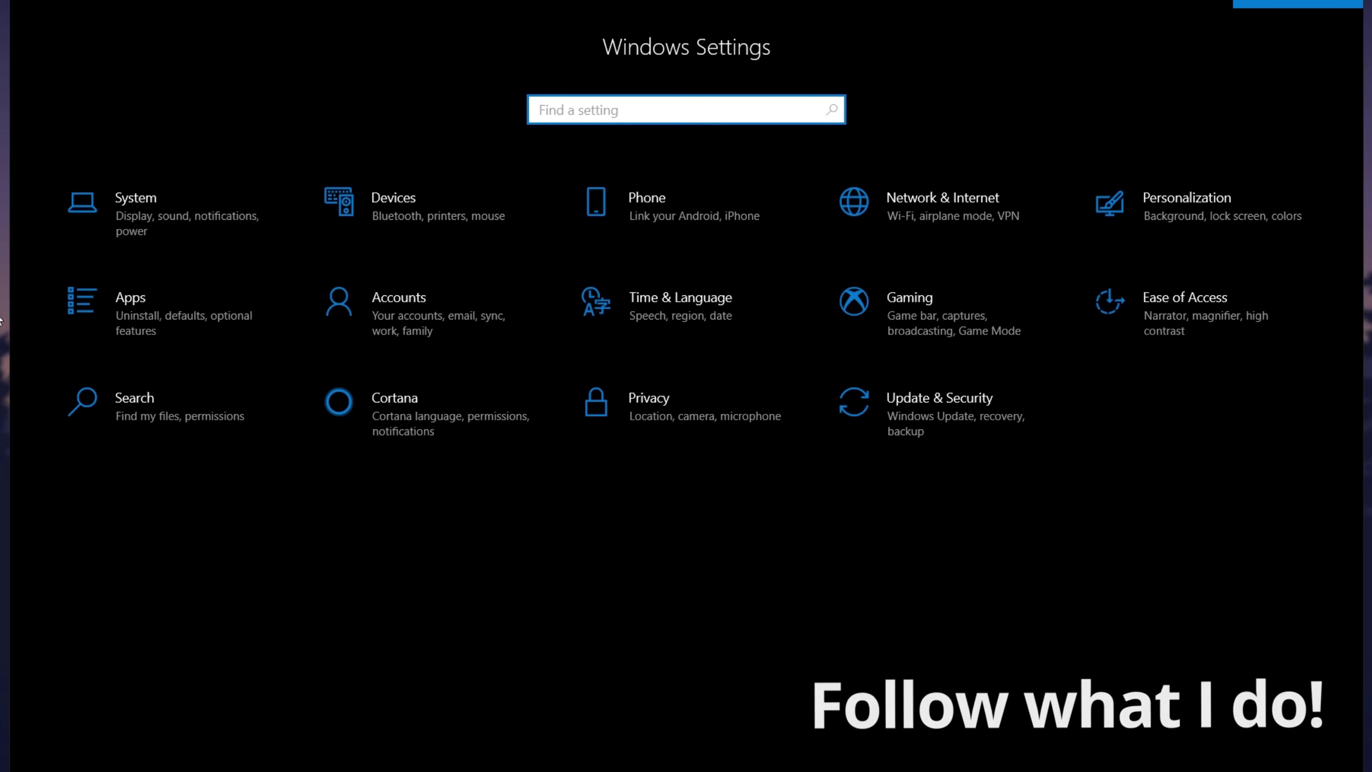
left_click(1155, 228)
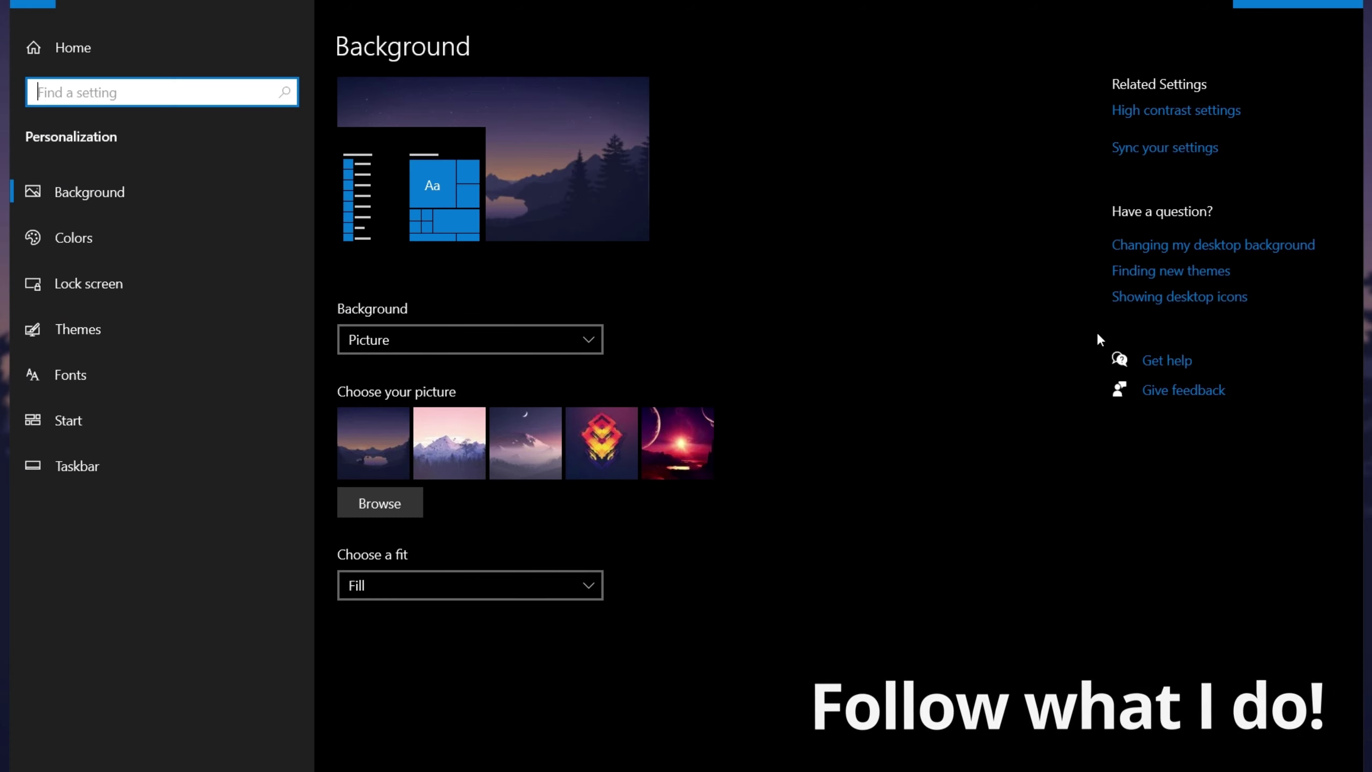
left_click(99, 242)
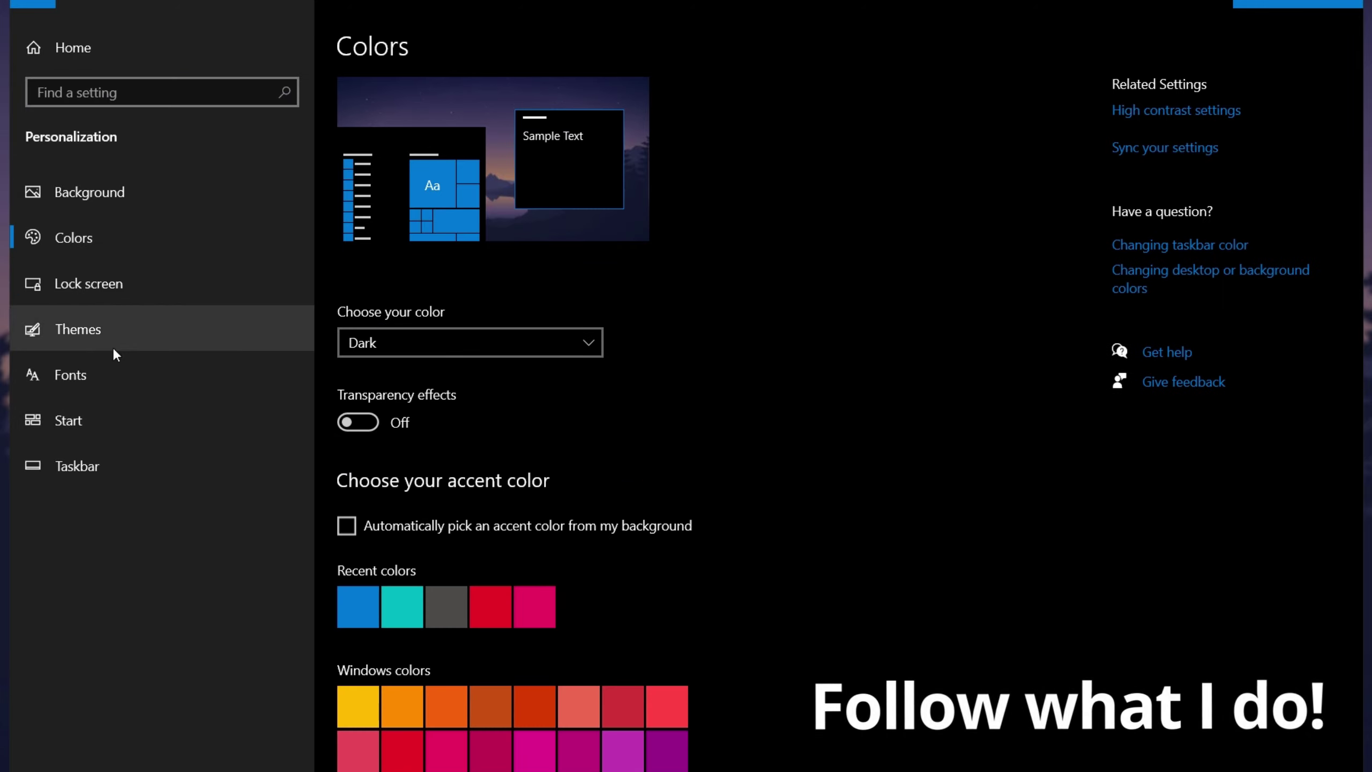
left_click(356, 422)
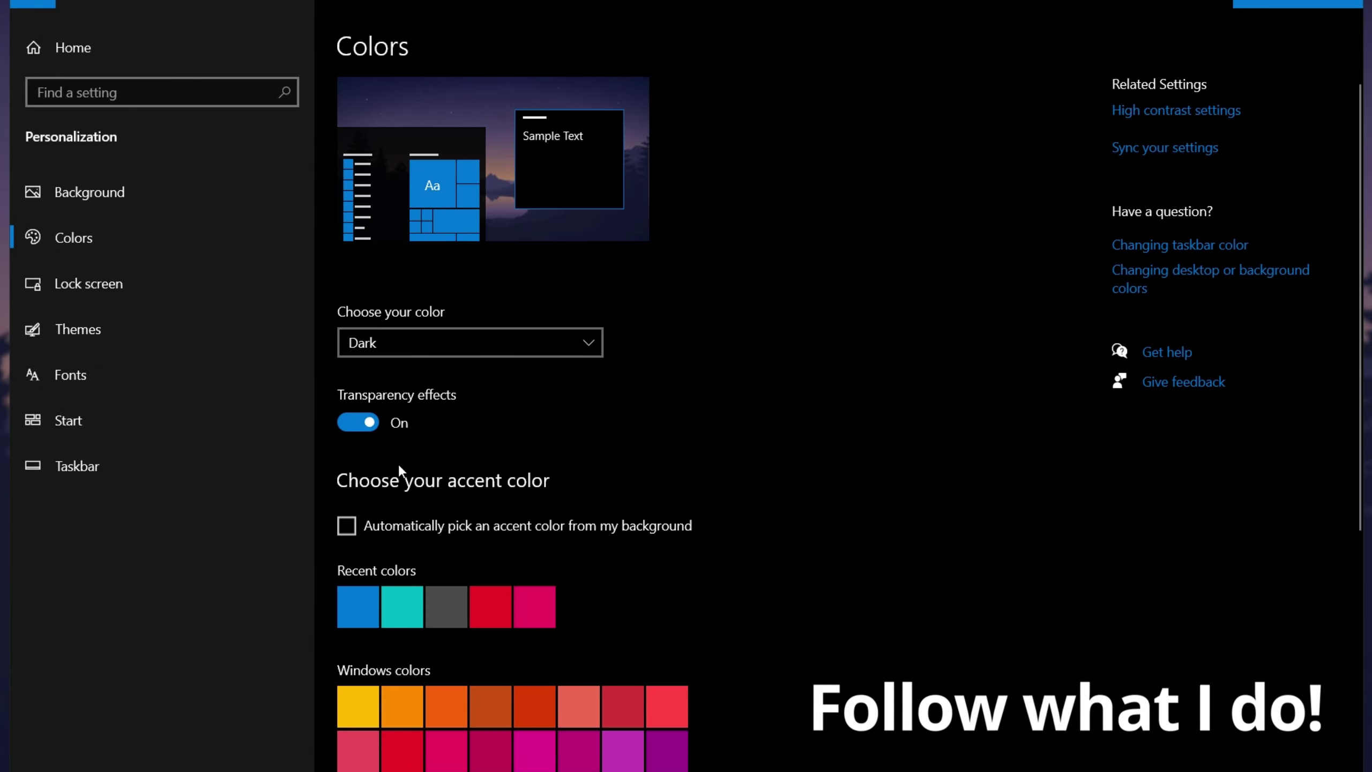
left_click(362, 427)
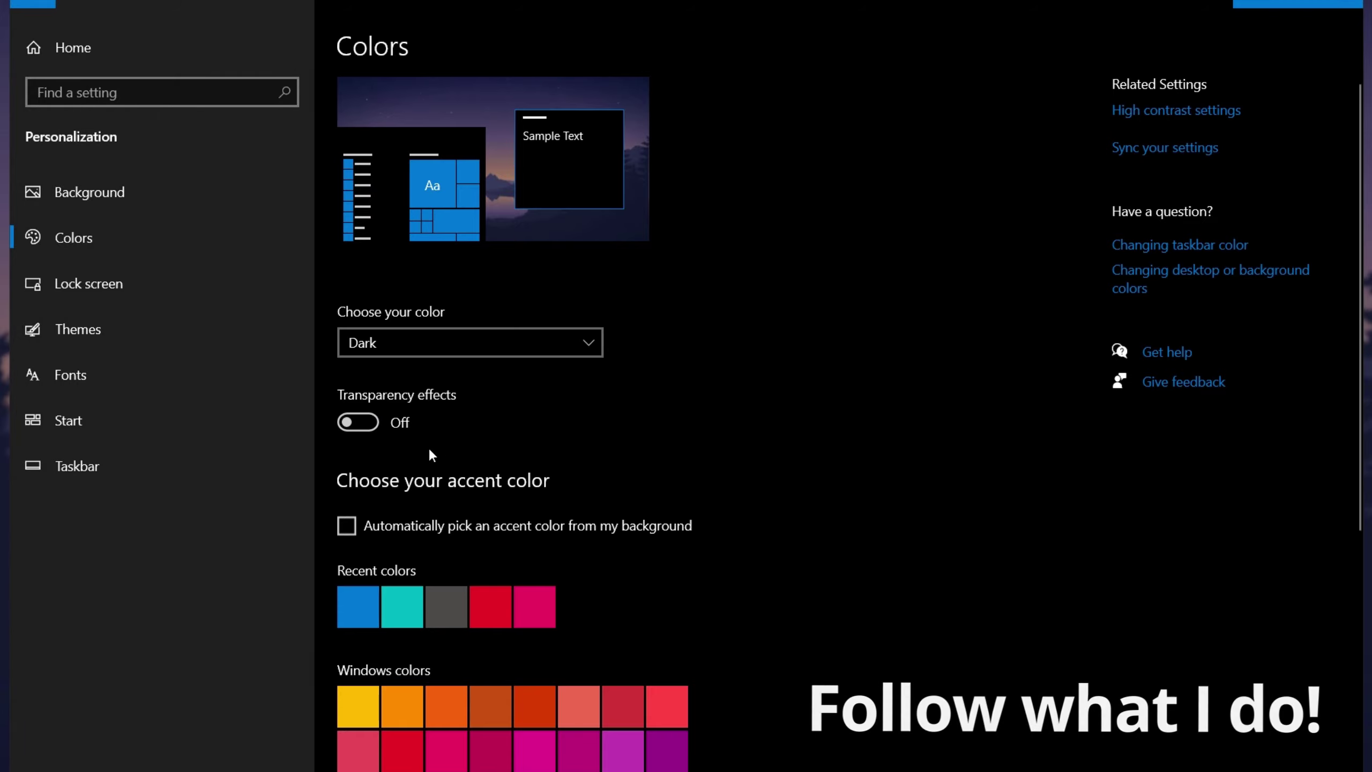
- Make sure app notifications, the Windows welcome experience and usage tips are off in the system's notification settings, and close Settings
left_click(37, 3)
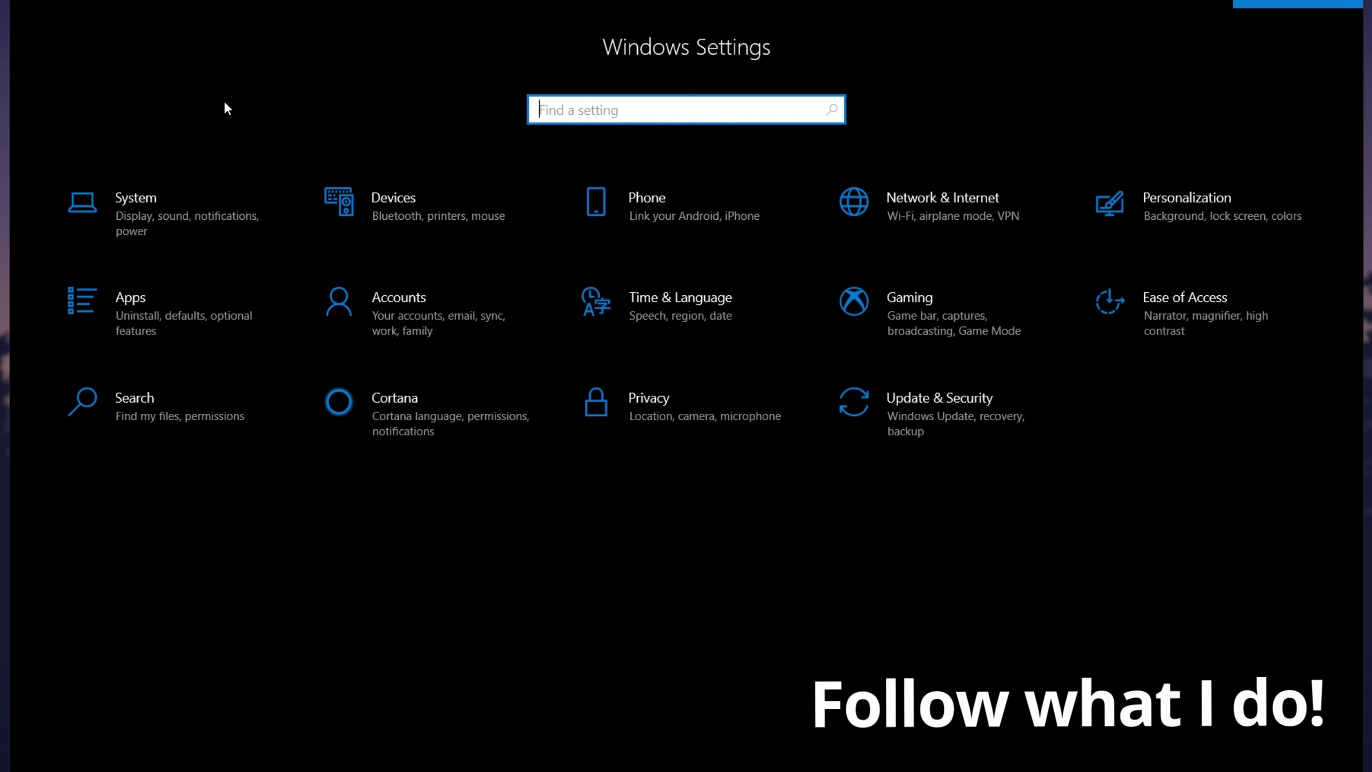
left_click(174, 204)
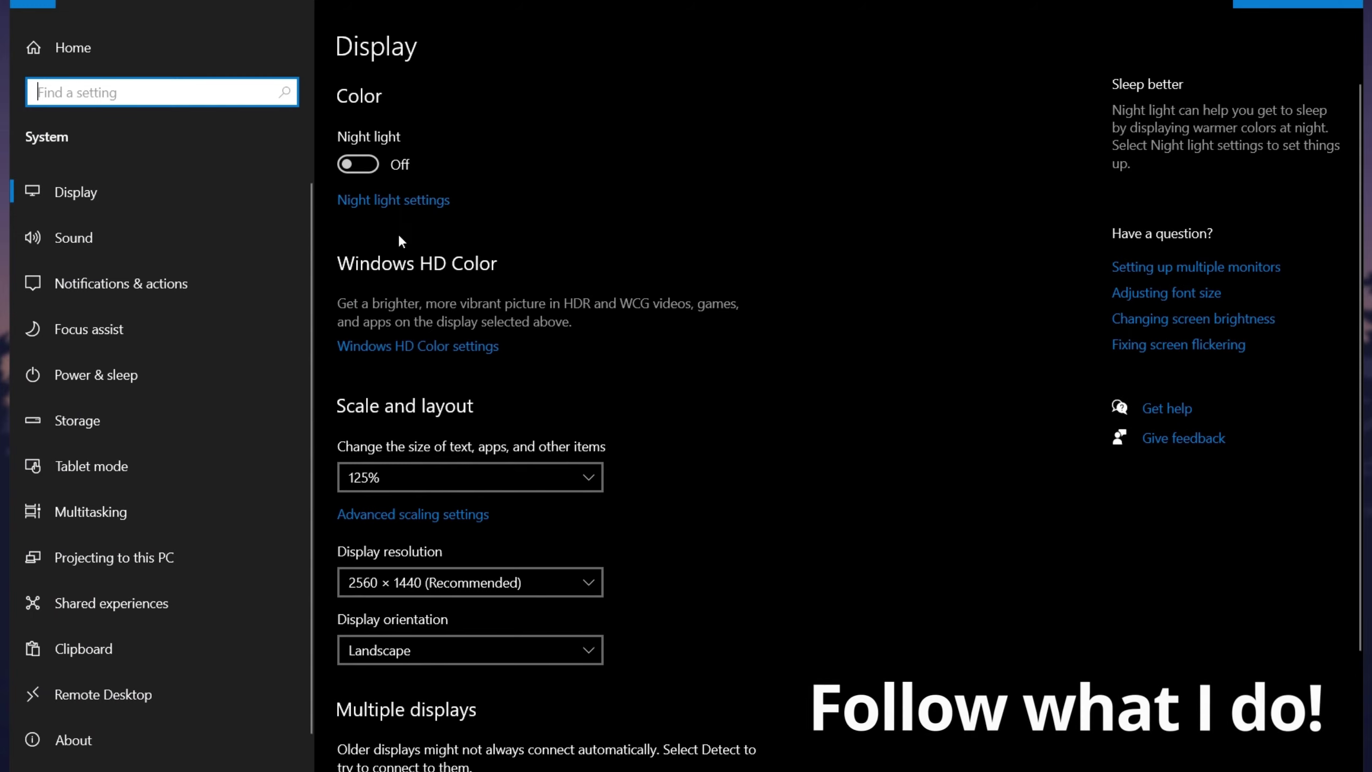
left_click(197, 291)
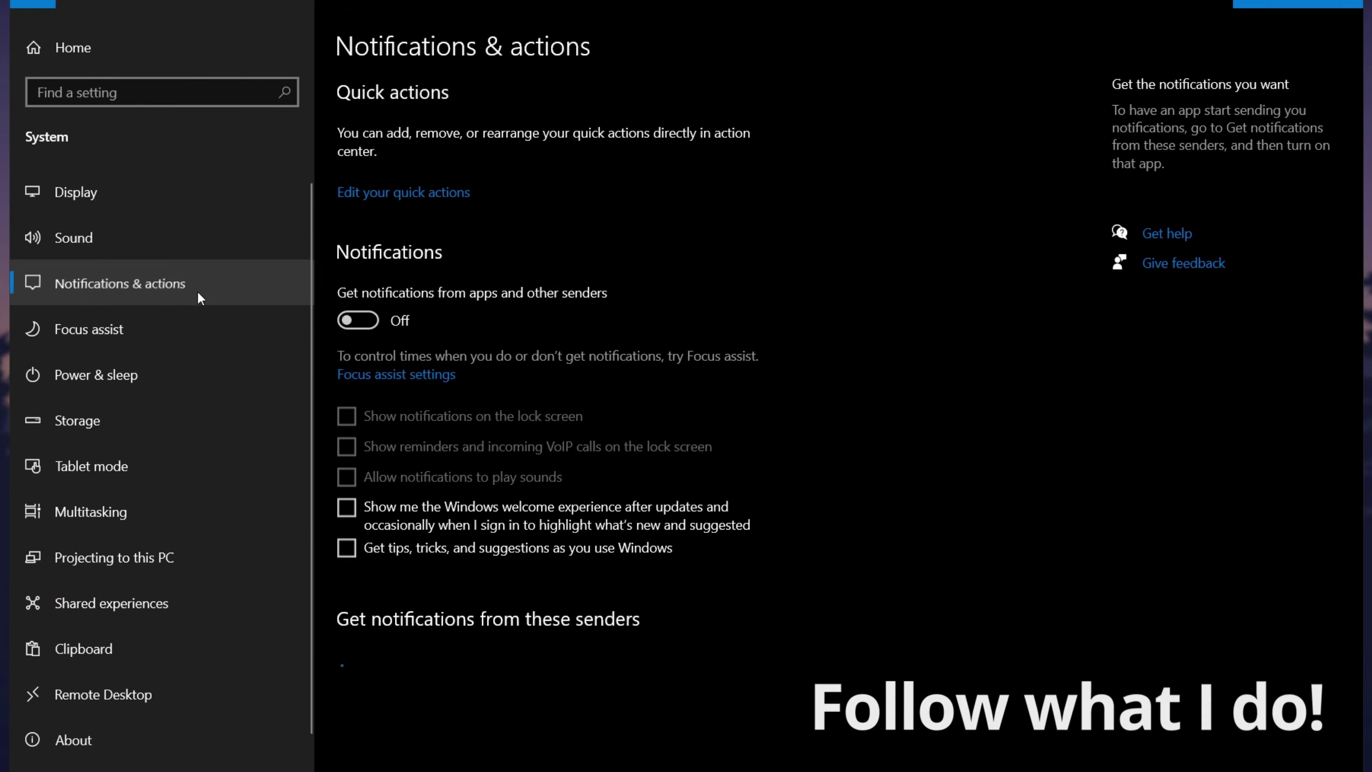
left_click(358, 321)
left_click(380, 319)
scroll(383, 330, "down", 5)
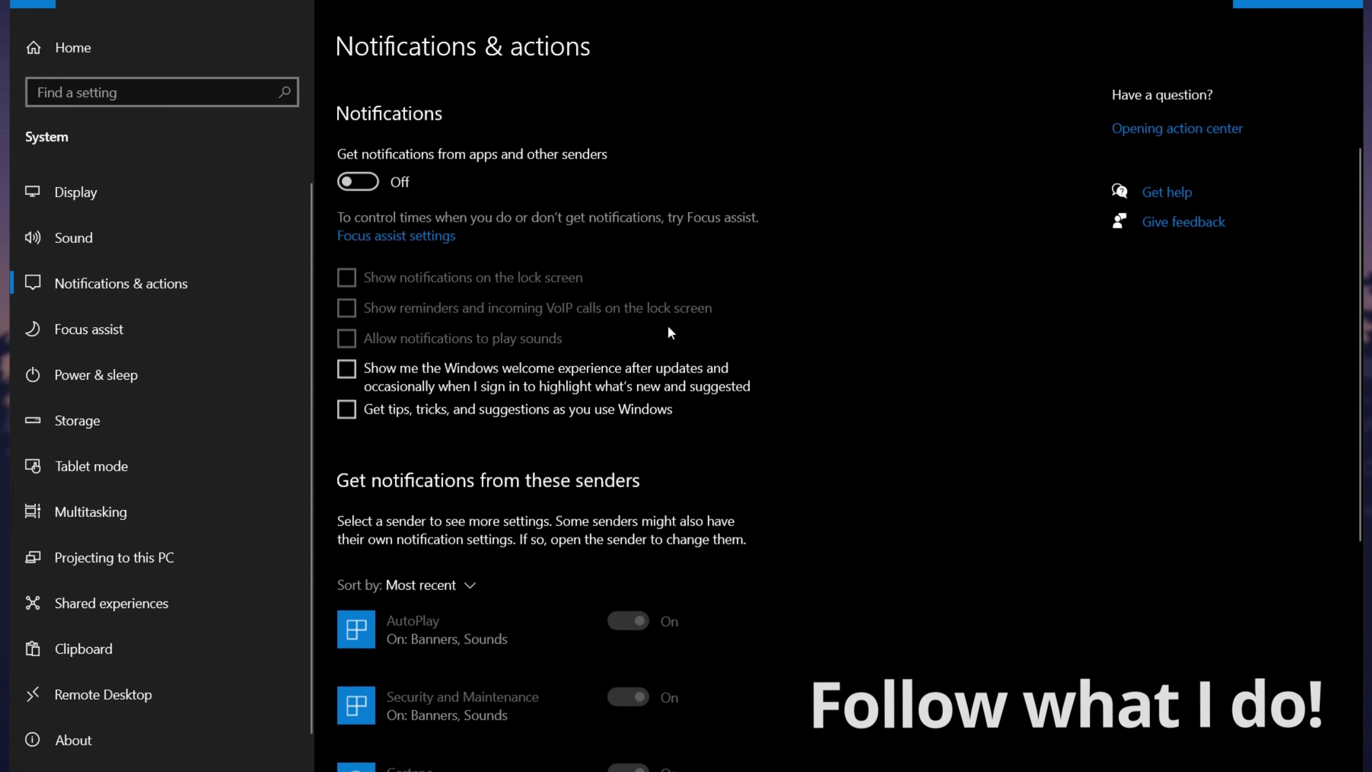
left_click(350, 267)
left_click(359, 302)
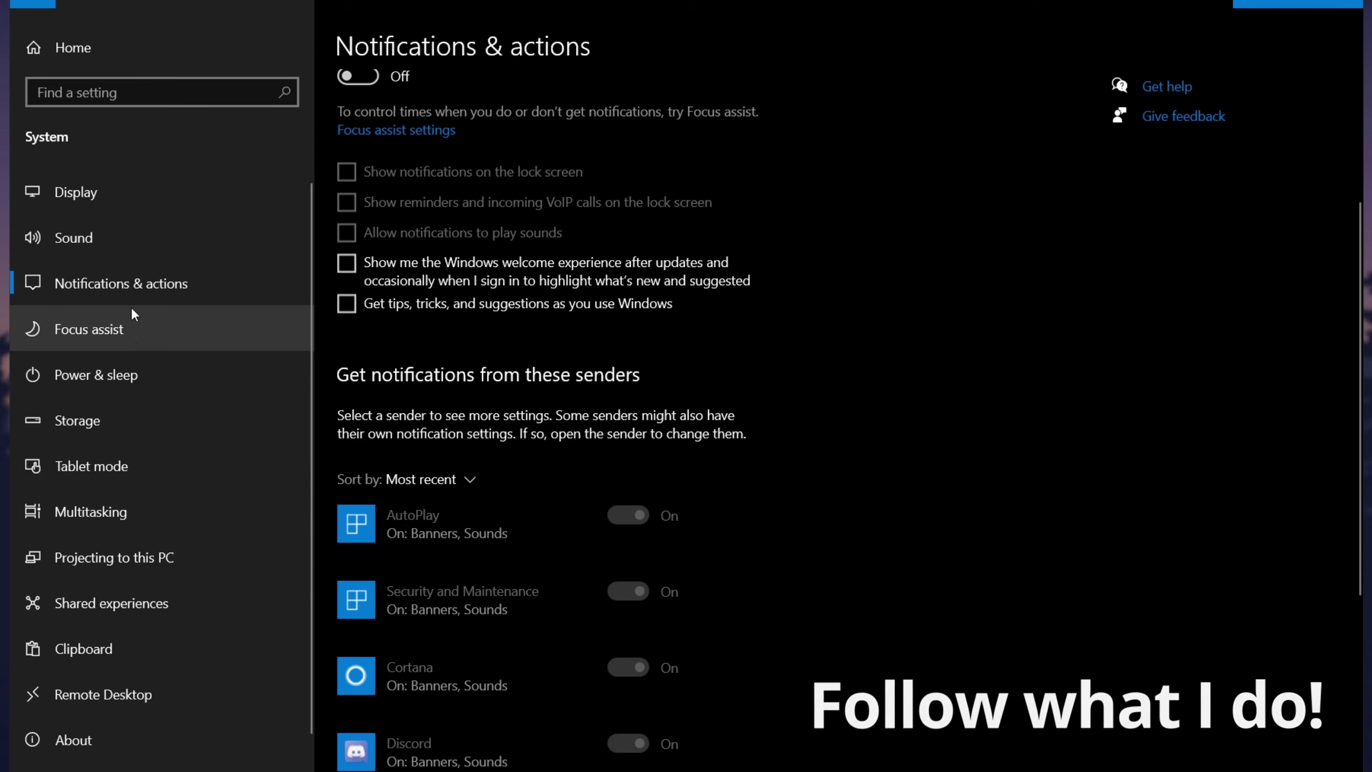
left_click(32, 6)
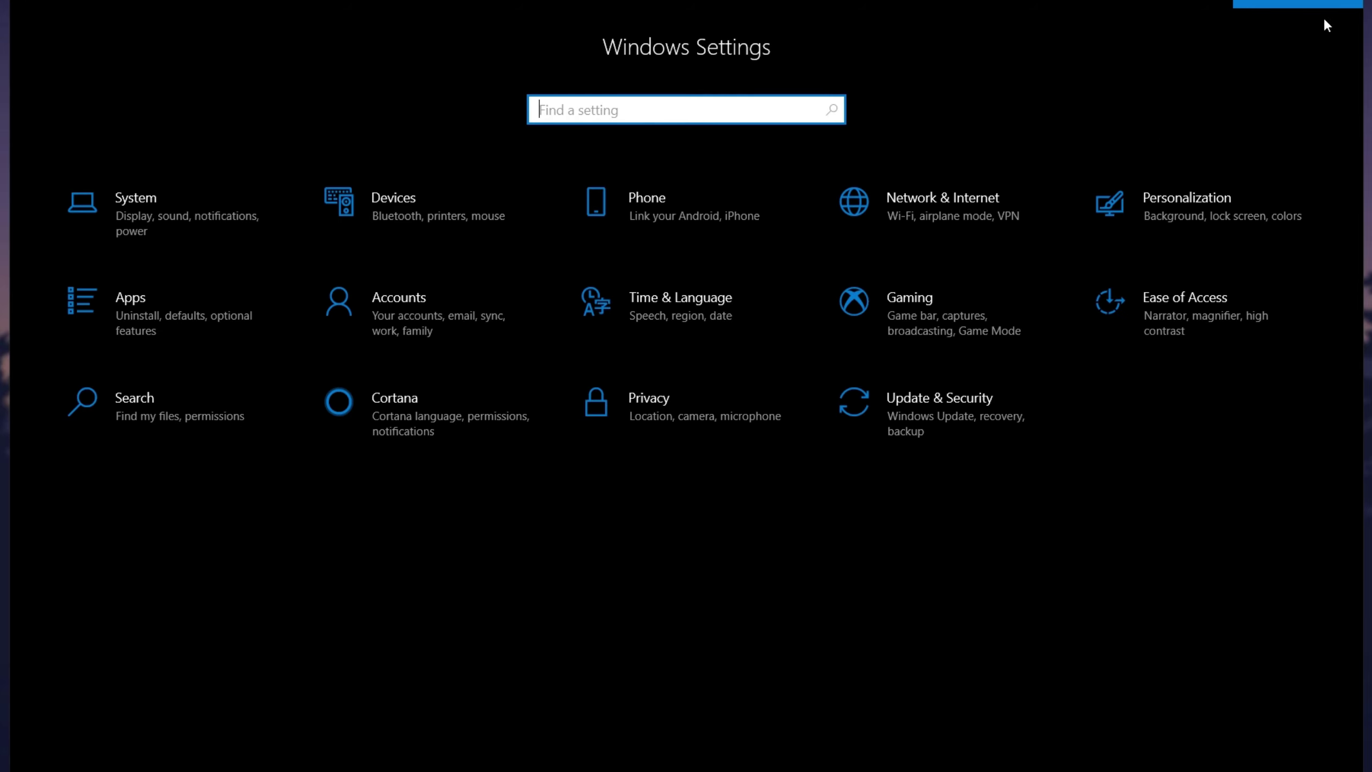
left_click(1322, 12)
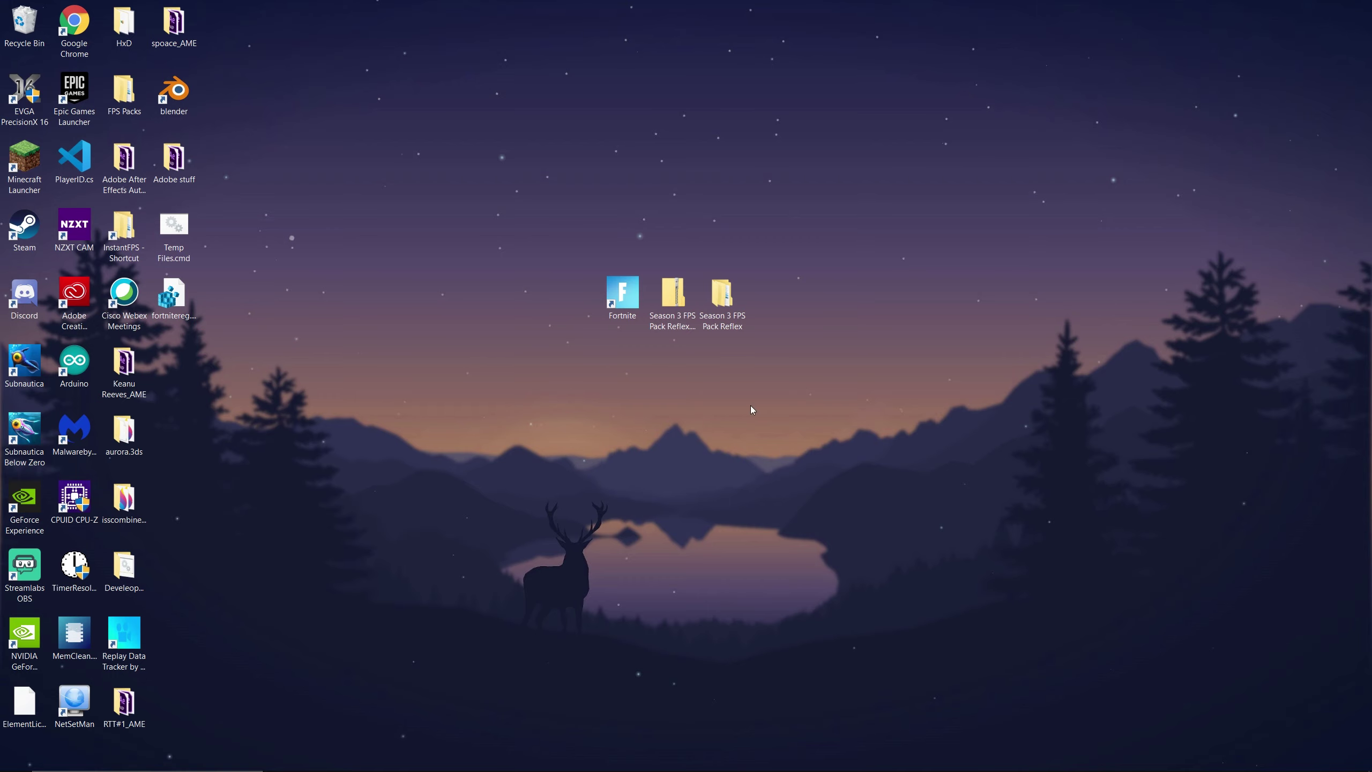
- In File Explorer, open C:\Program Files\Epic Games\Fortnite\FortniteGame\Binaries\Win64 and locate FortniteClient-Win64-Shipping.exe
left_click(345, 758)
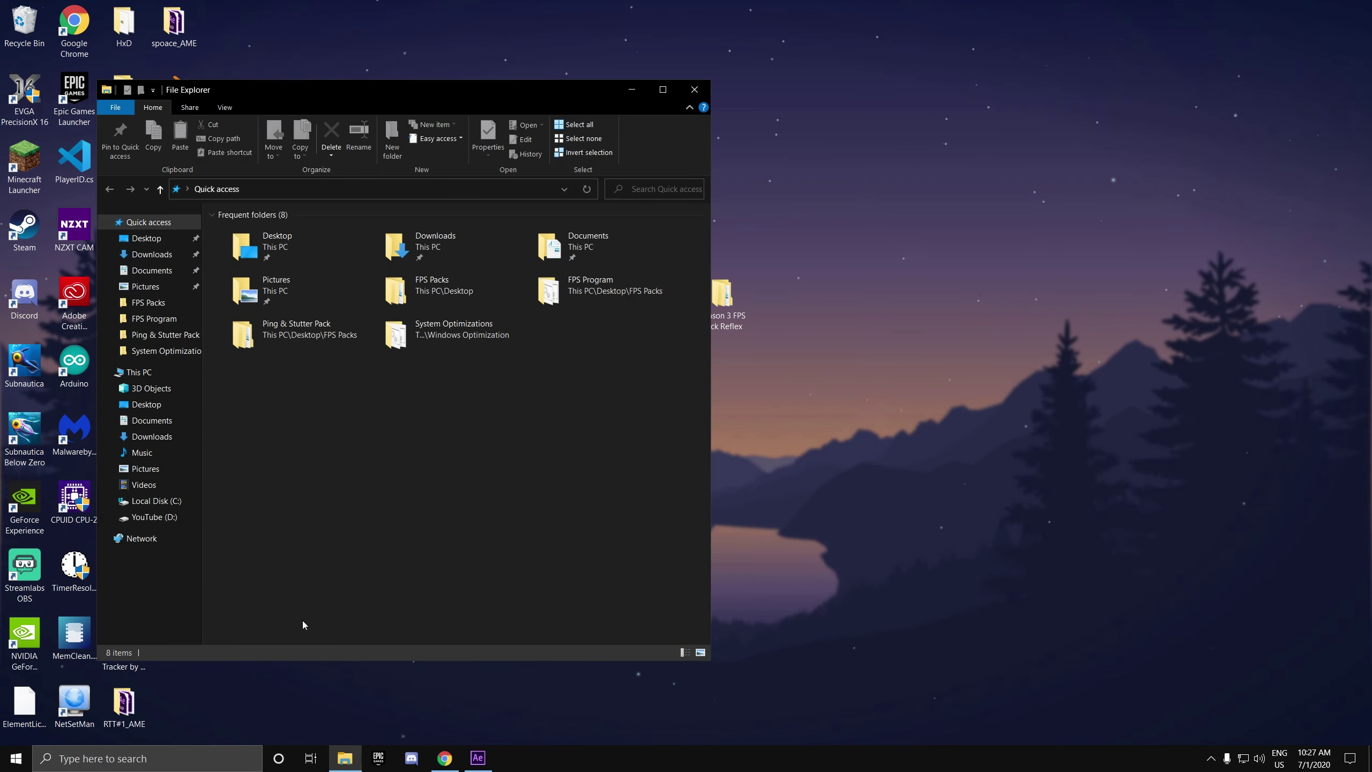
left_click(158, 500)
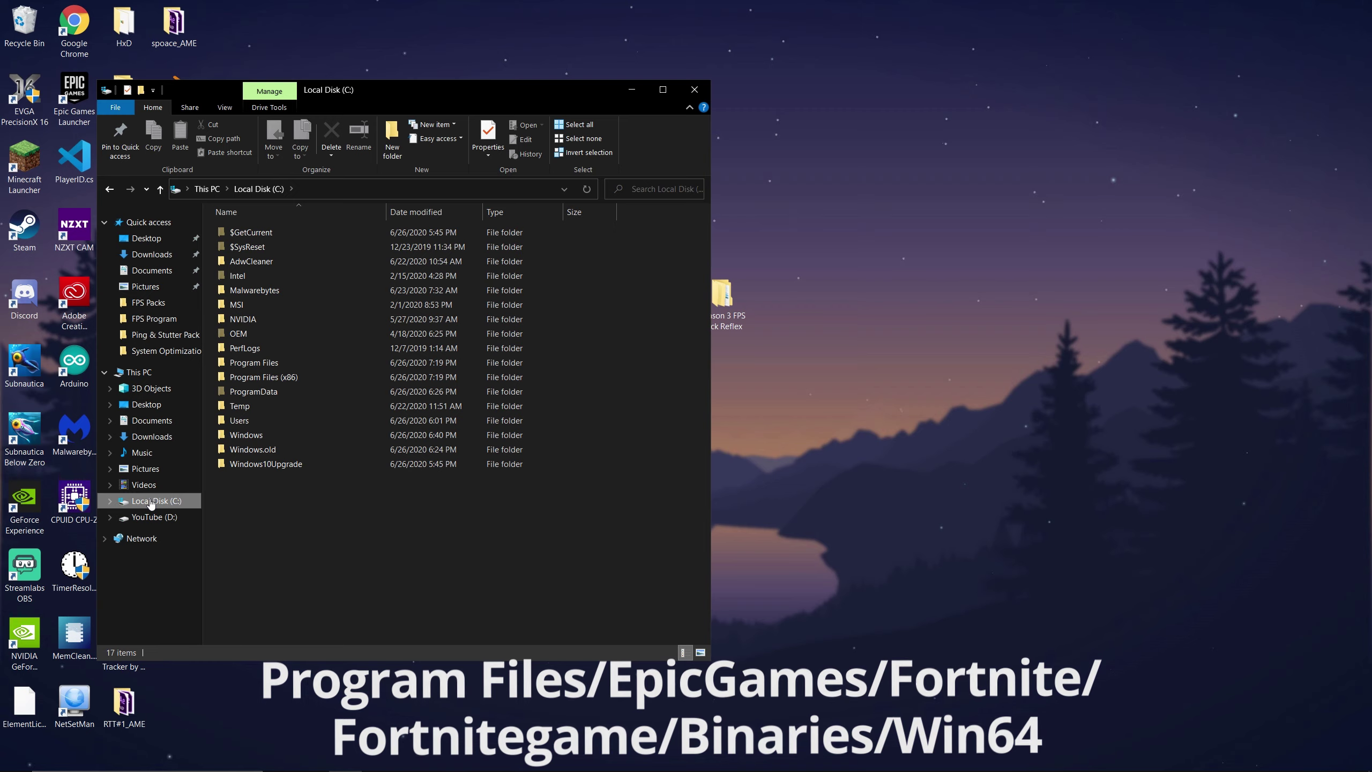
double_click(270, 363)
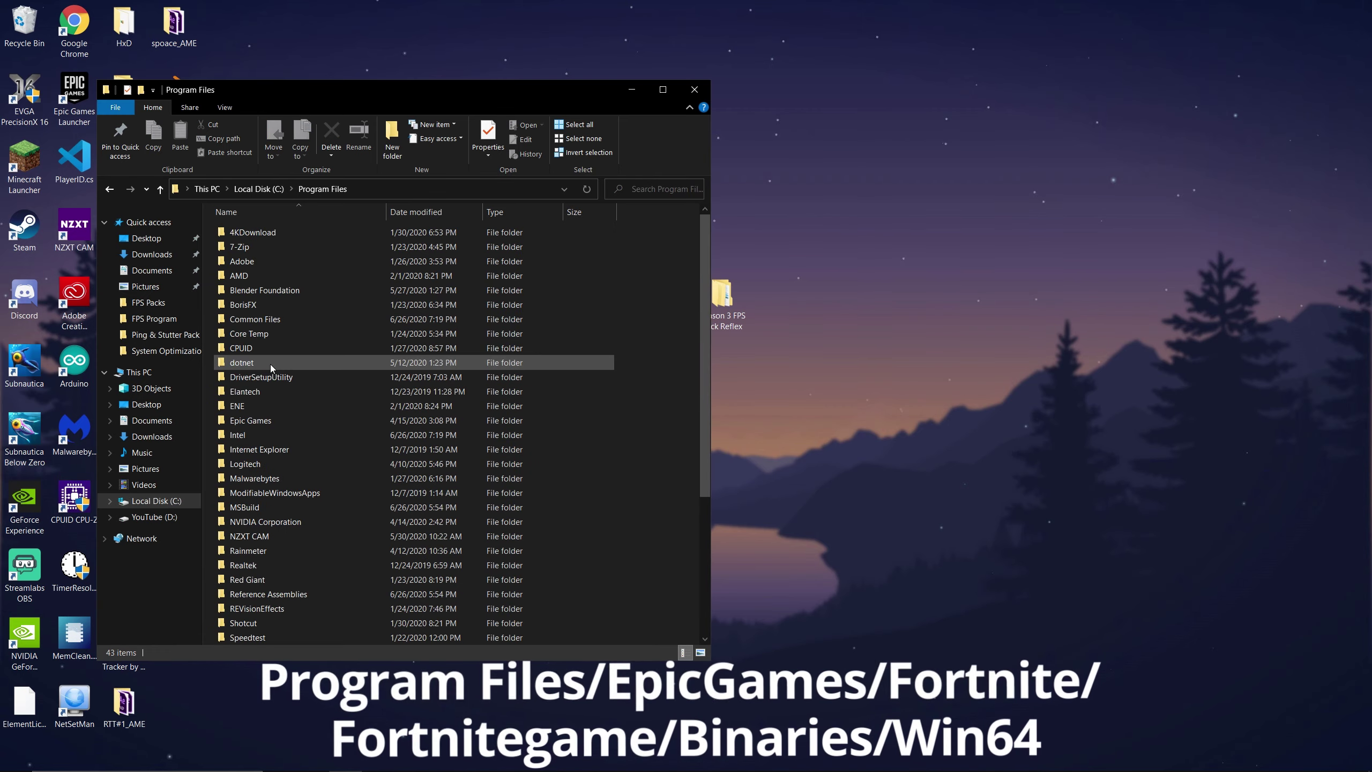
double_click(255, 419)
double_click(264, 234)
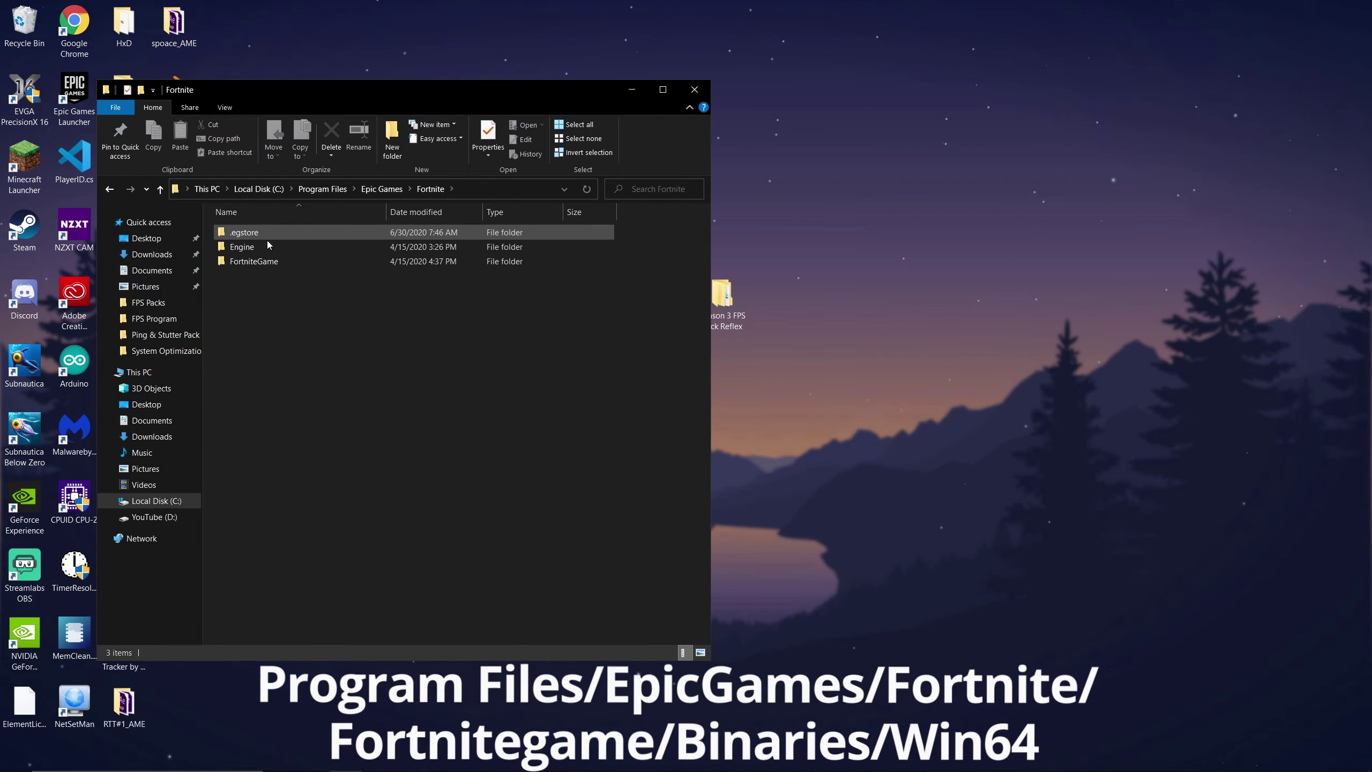
left_click(275, 263)
double_click(276, 264)
double_click(273, 232)
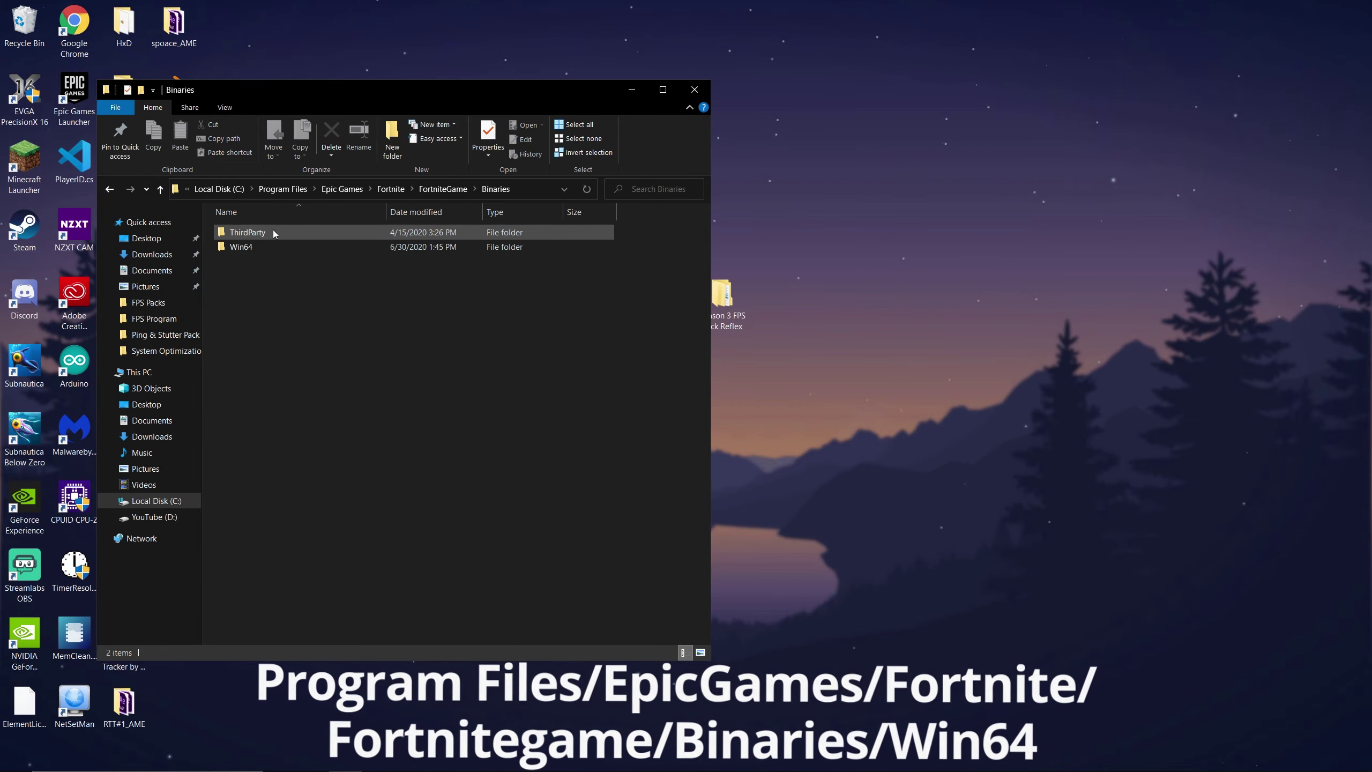
double_click(273, 246)
scroll(344, 505, "down", 6)
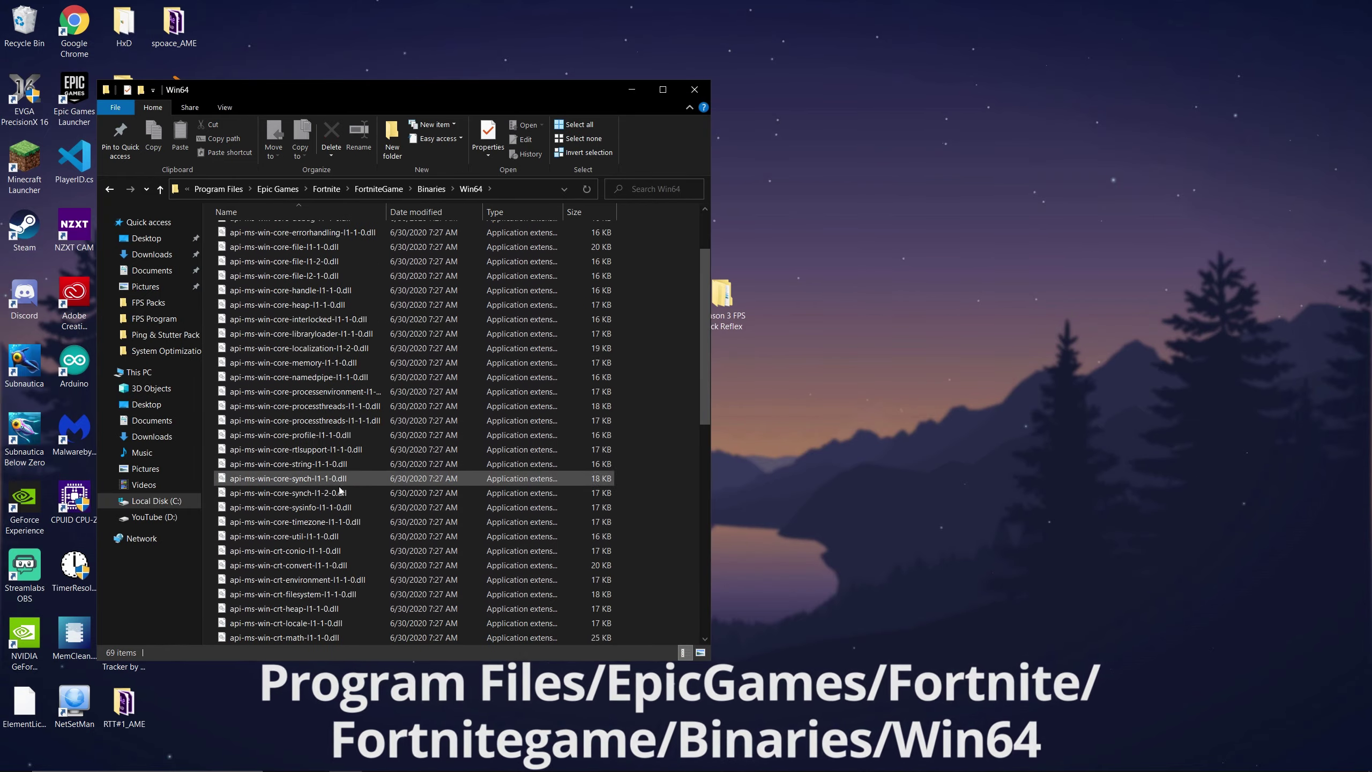
scroll(343, 505, "down", 4)
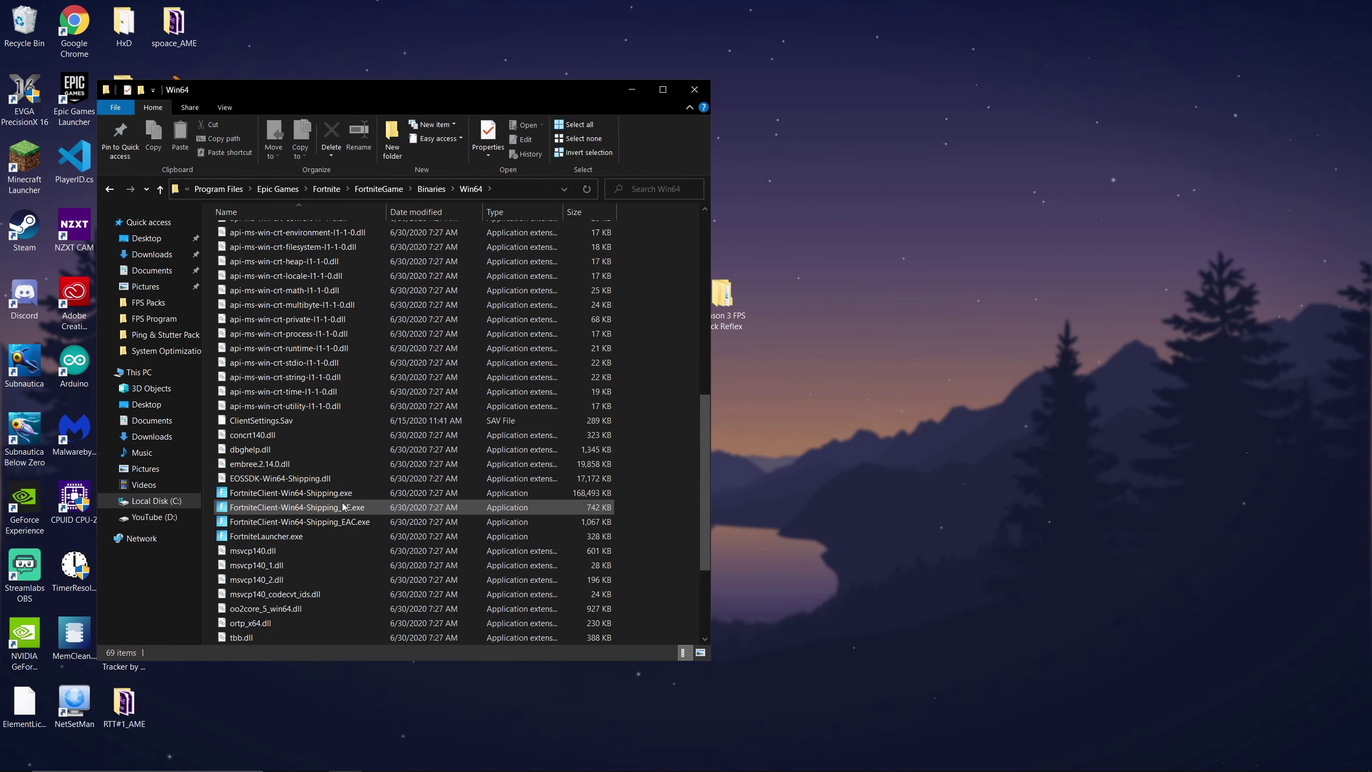
- Open the compatibility properties of FortniteClient-Win64-Shipping.exe and make sure Disable fullscreen optimizations is enabled
right_click(336, 494)
left_click(397, 487)
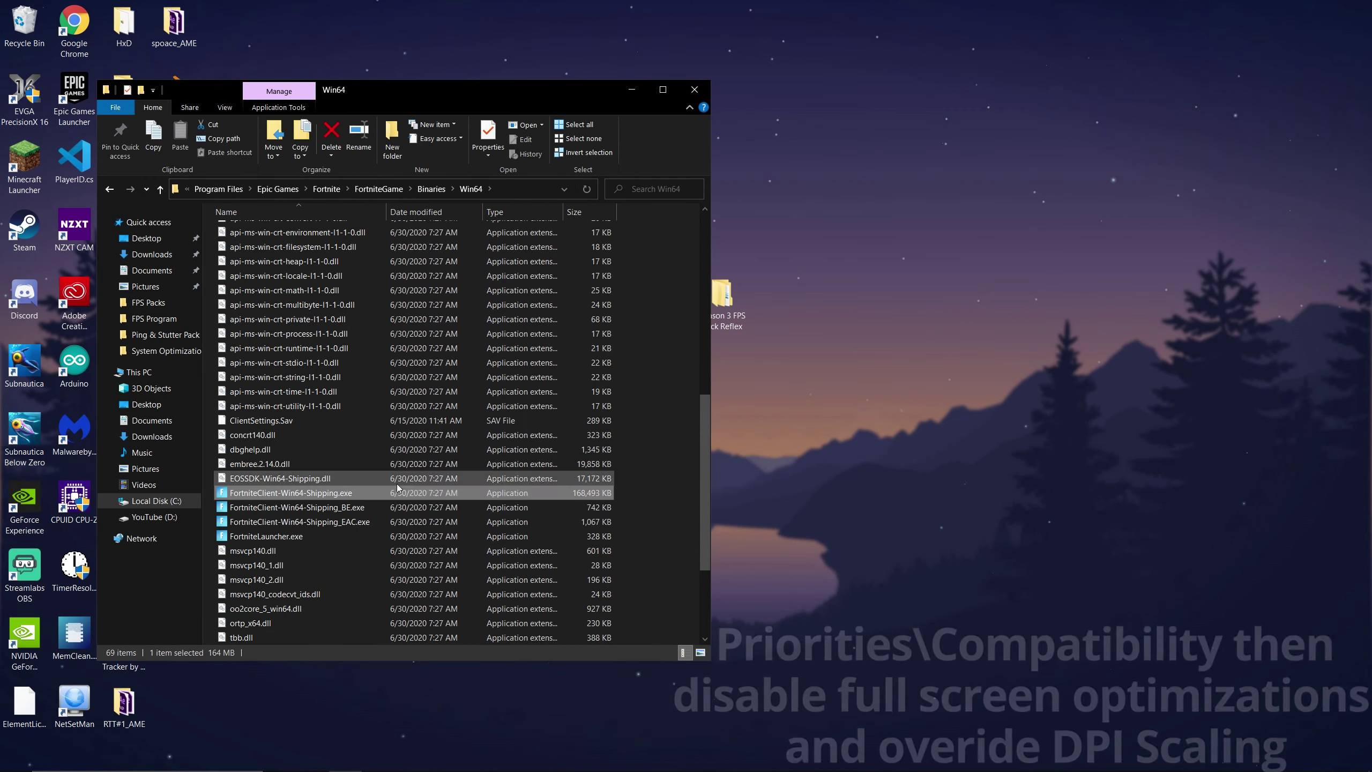
left_click(400, 453)
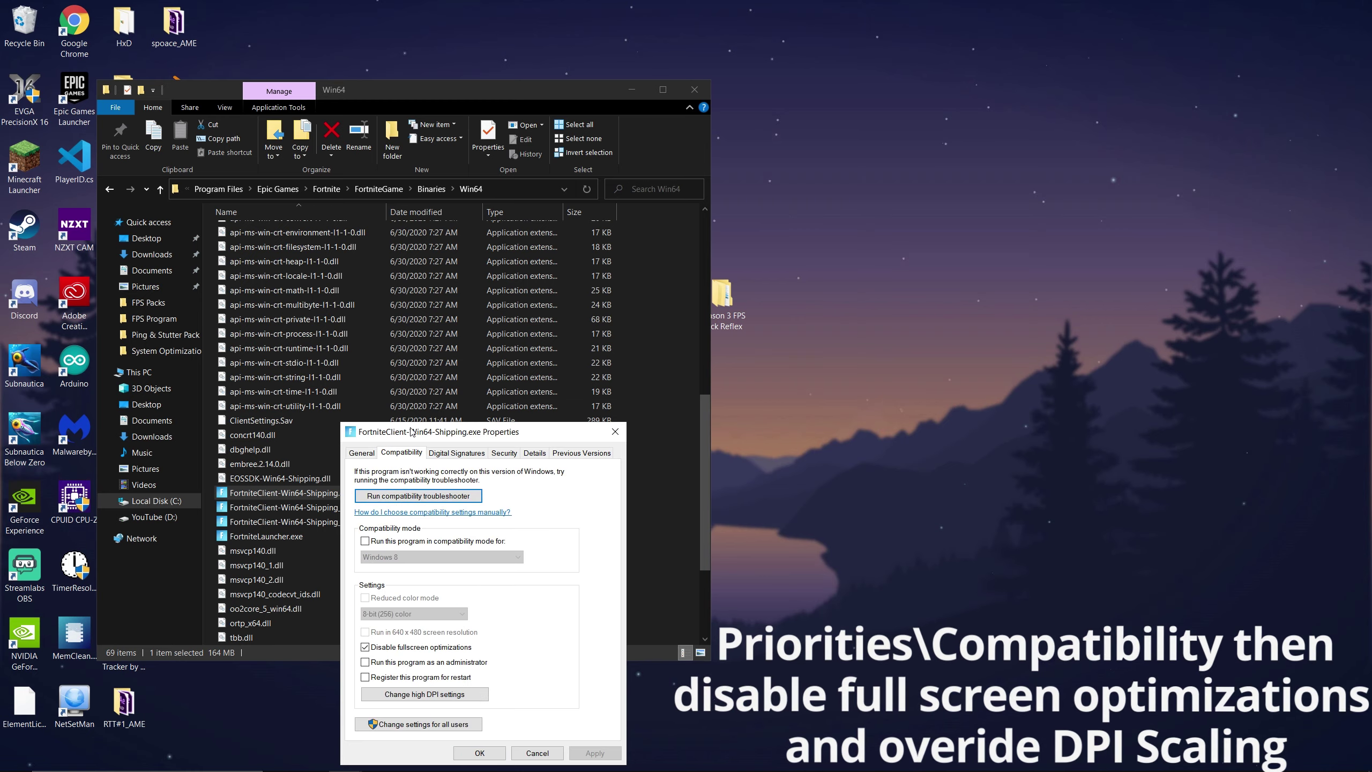
left_click_drag(411, 431, 409, 341)
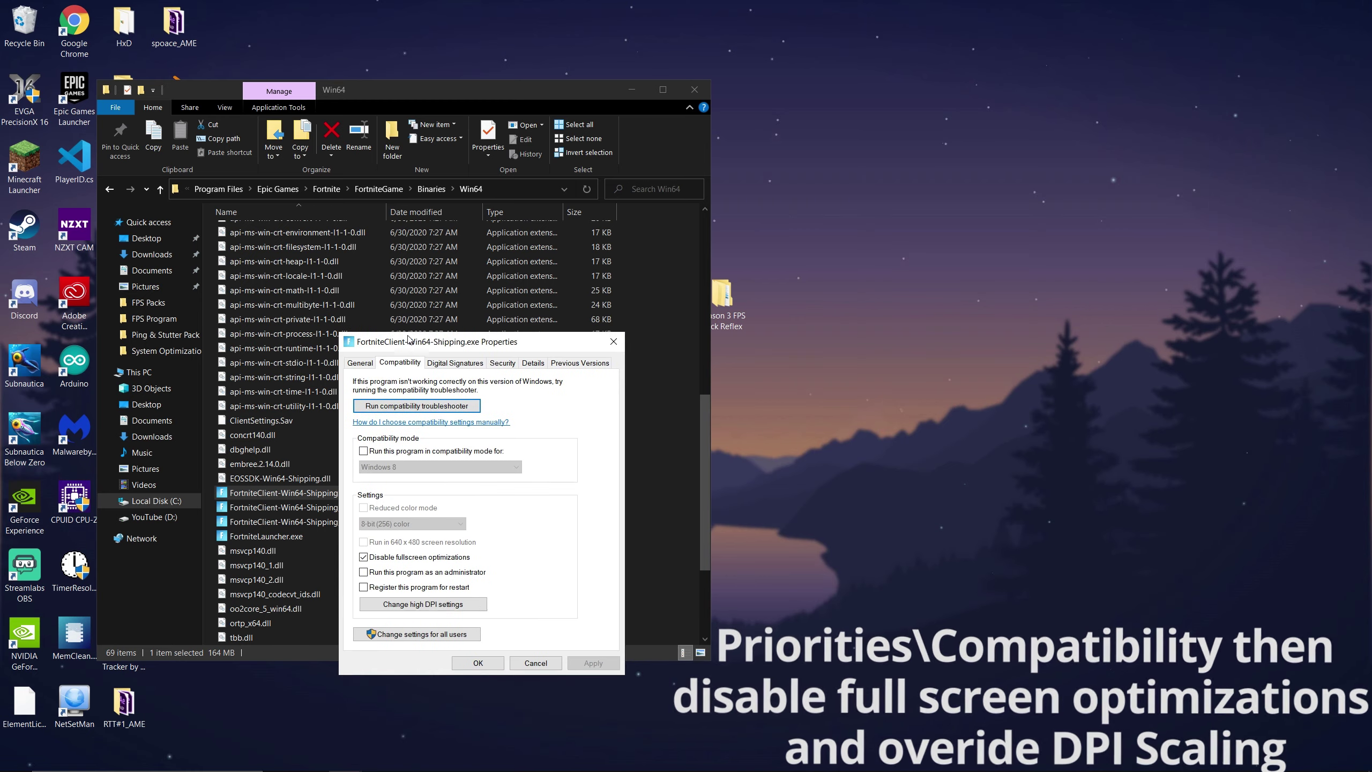
left_click(416, 557)
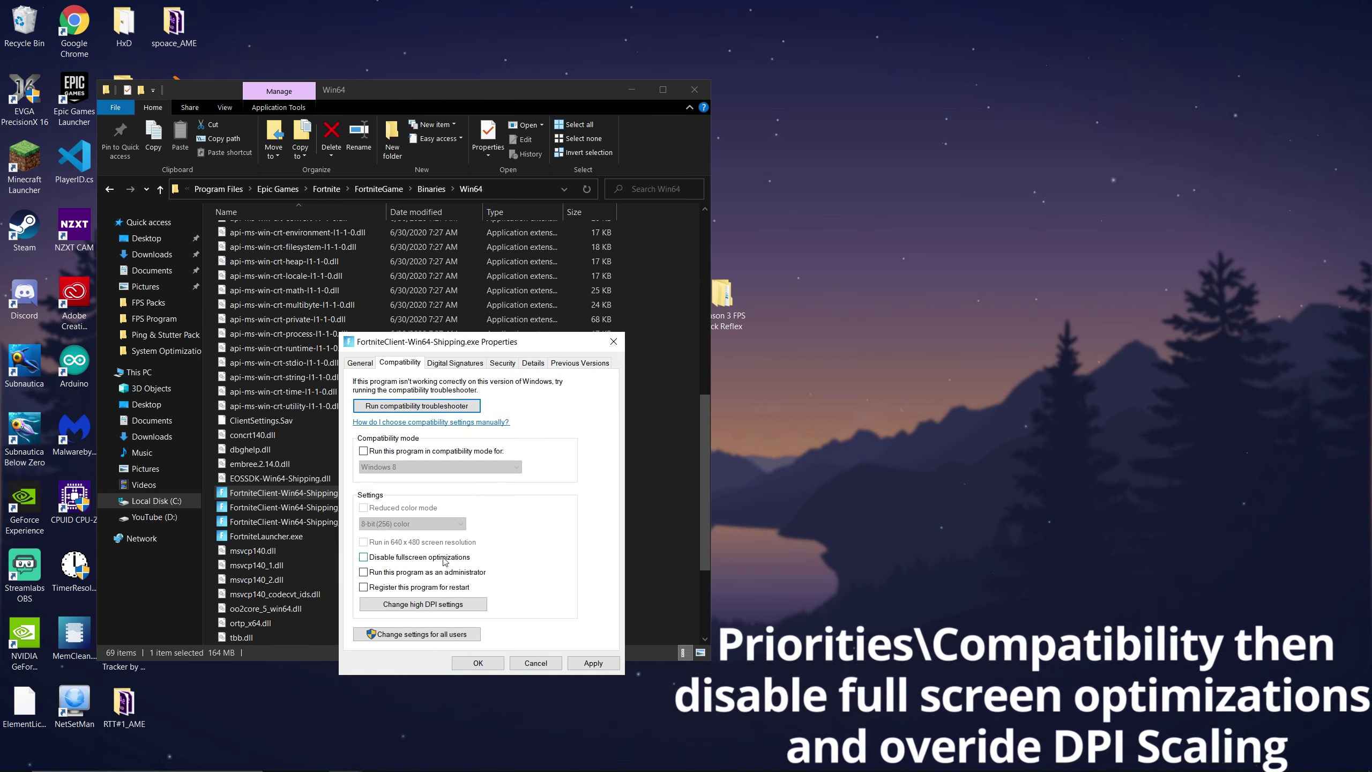
- Override the high DPI scaling behavior for FortniteClient-Win64-Shipping.exe with scaling performed by Application, apply it and close the properties
left_click(422, 604)
left_click(438, 594)
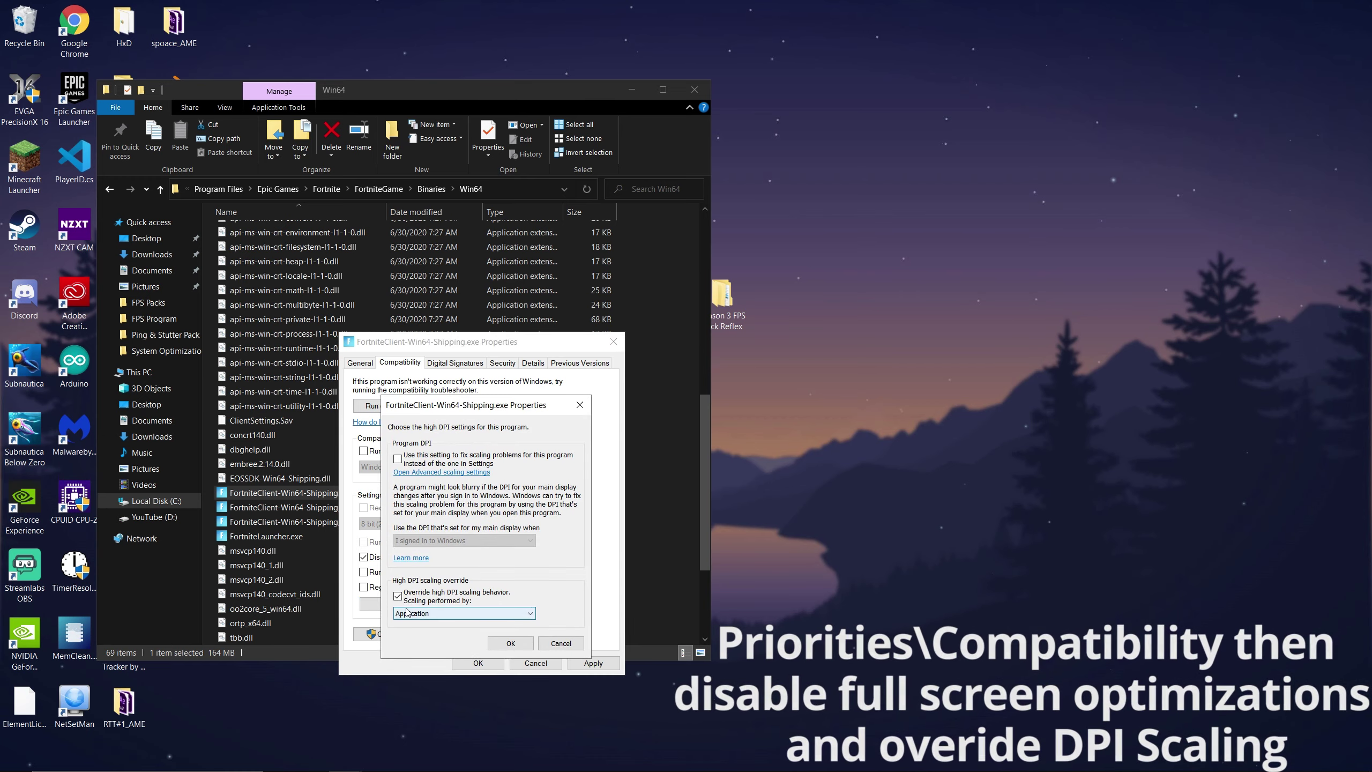
left_click(407, 613)
left_click(416, 622)
left_click(510, 643)
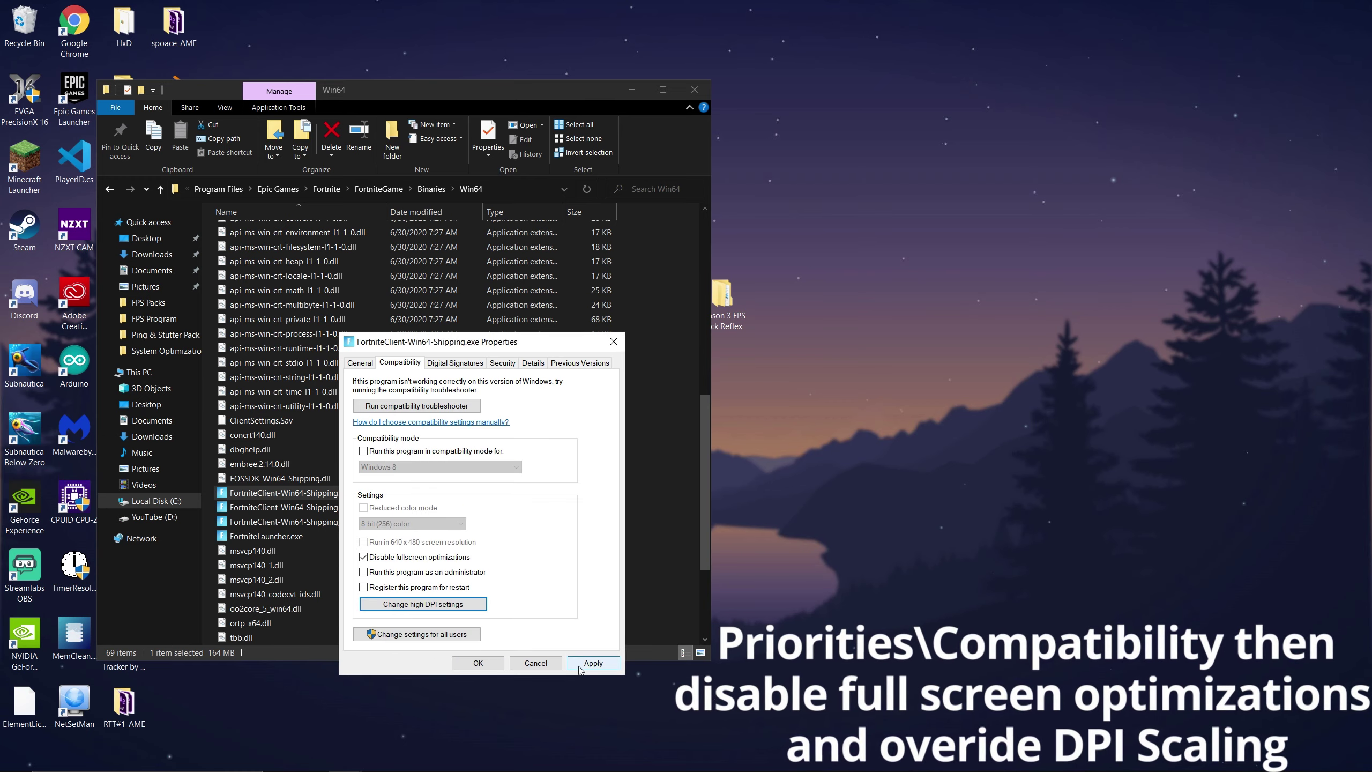
left_click(580, 667)
left_click(535, 663)
- For FortniteClient-Win64-Shipping_BE.exe, make sure fullscreen optimizations are disabled and the high DPI scaling override is on
left_click(294, 508)
right_click(294, 508)
left_click(346, 498)
left_click(372, 454)
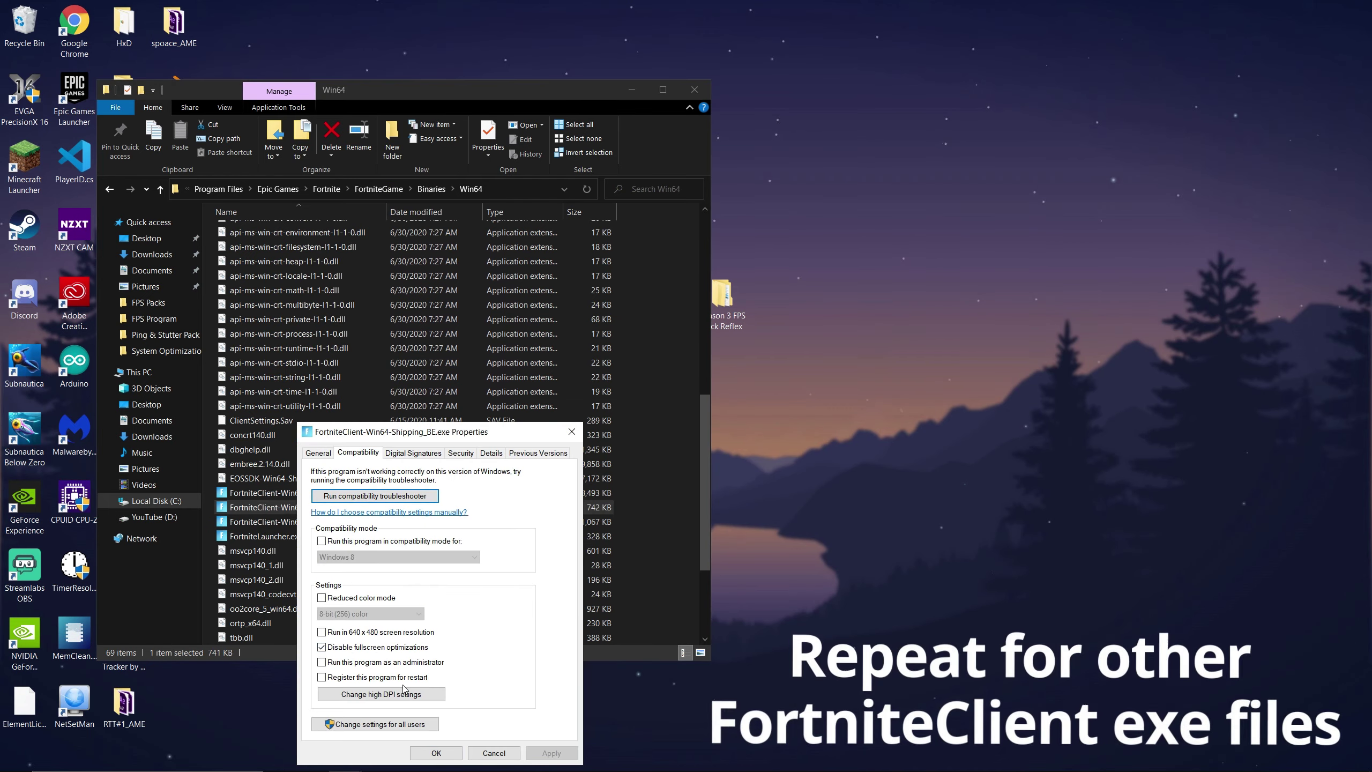
left_click(381, 694)
left_click(356, 686)
left_click(468, 733)
left_click(453, 752)
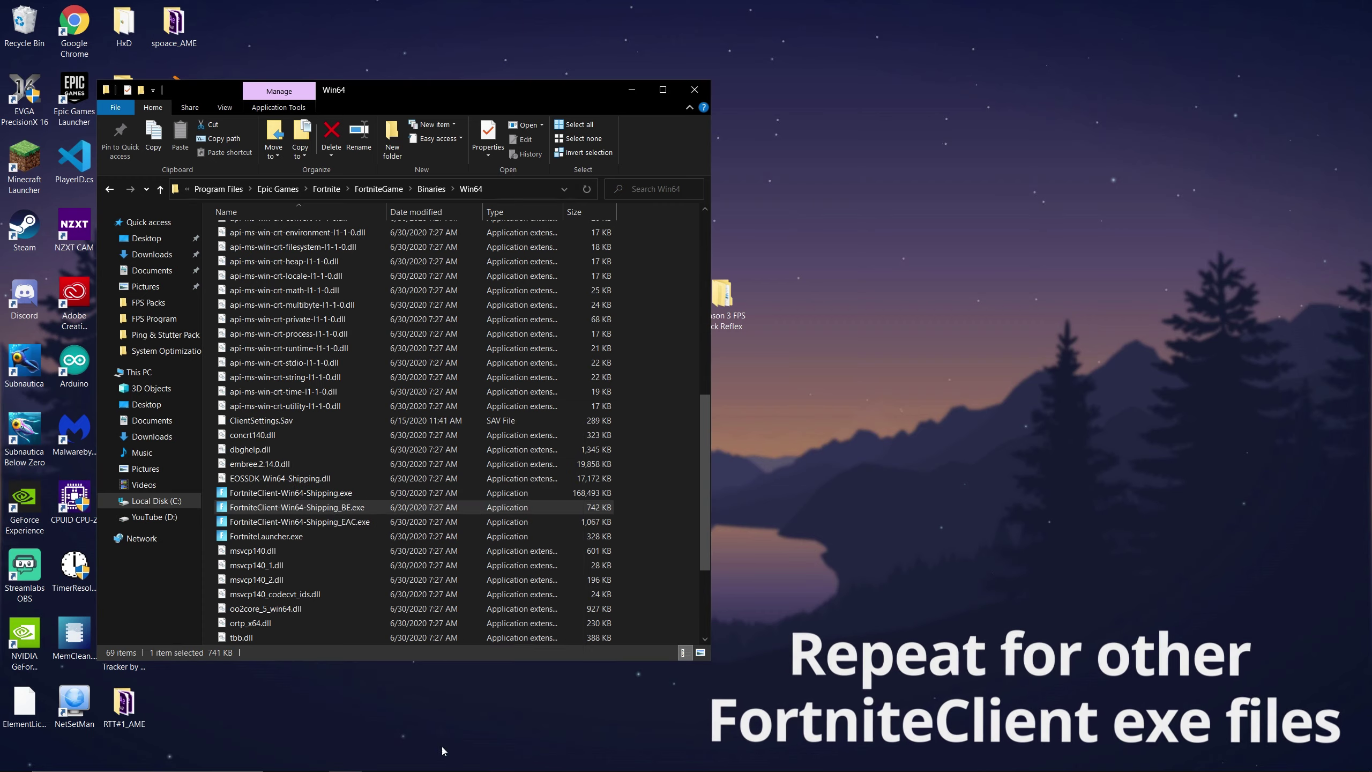
- For FortniteClient-Win64-Shipping_EAC.exe, disable fullscreen optimizations and override high DPI scaling with Application, then apply the settings
left_click(346, 522)
right_click(346, 522)
left_click(378, 509)
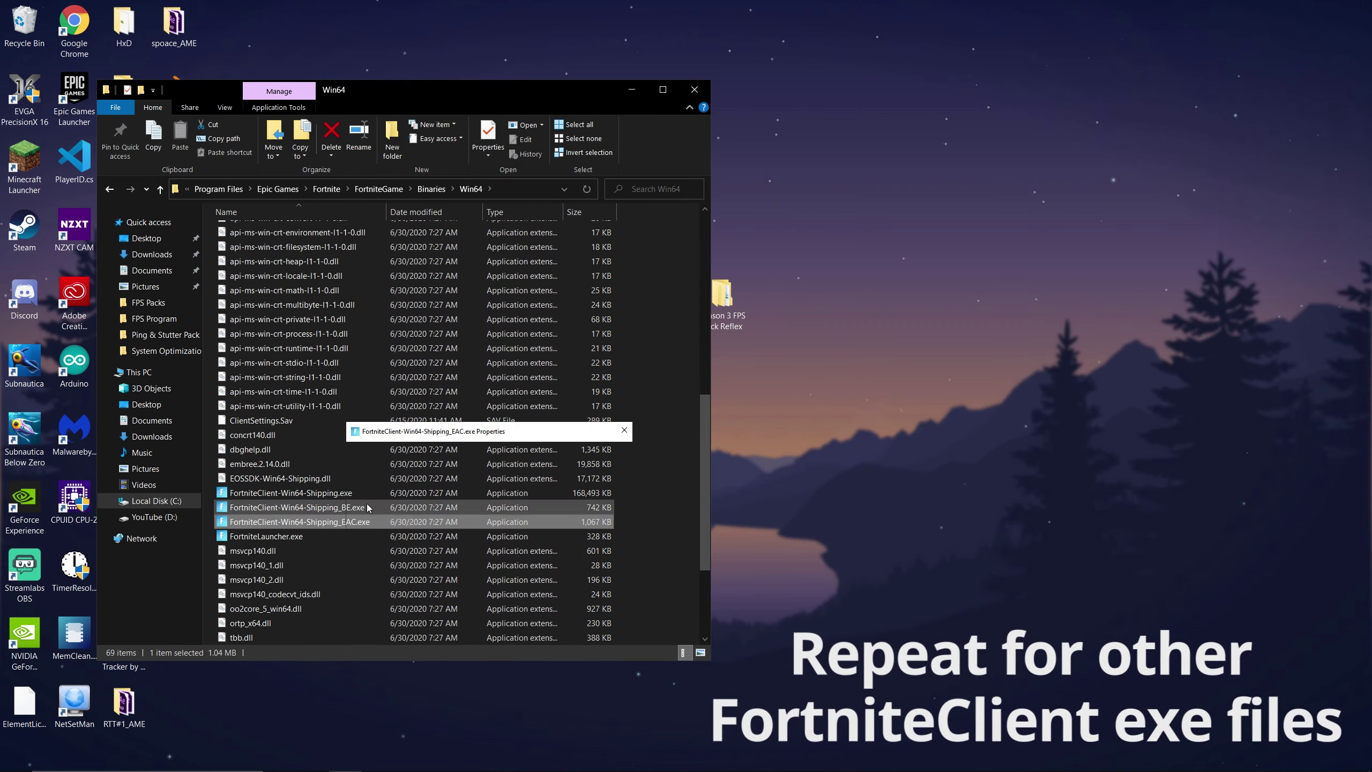
left_click(415, 454)
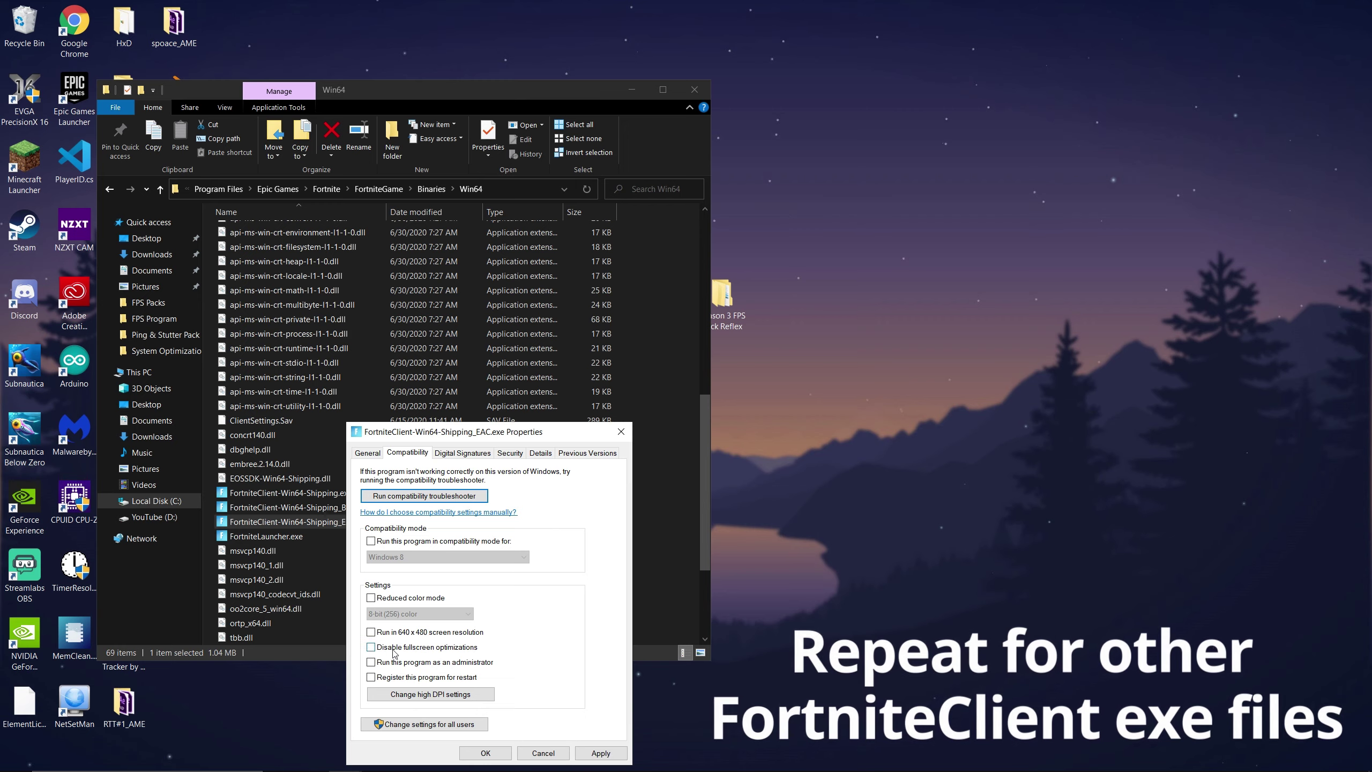
left_click(432, 696)
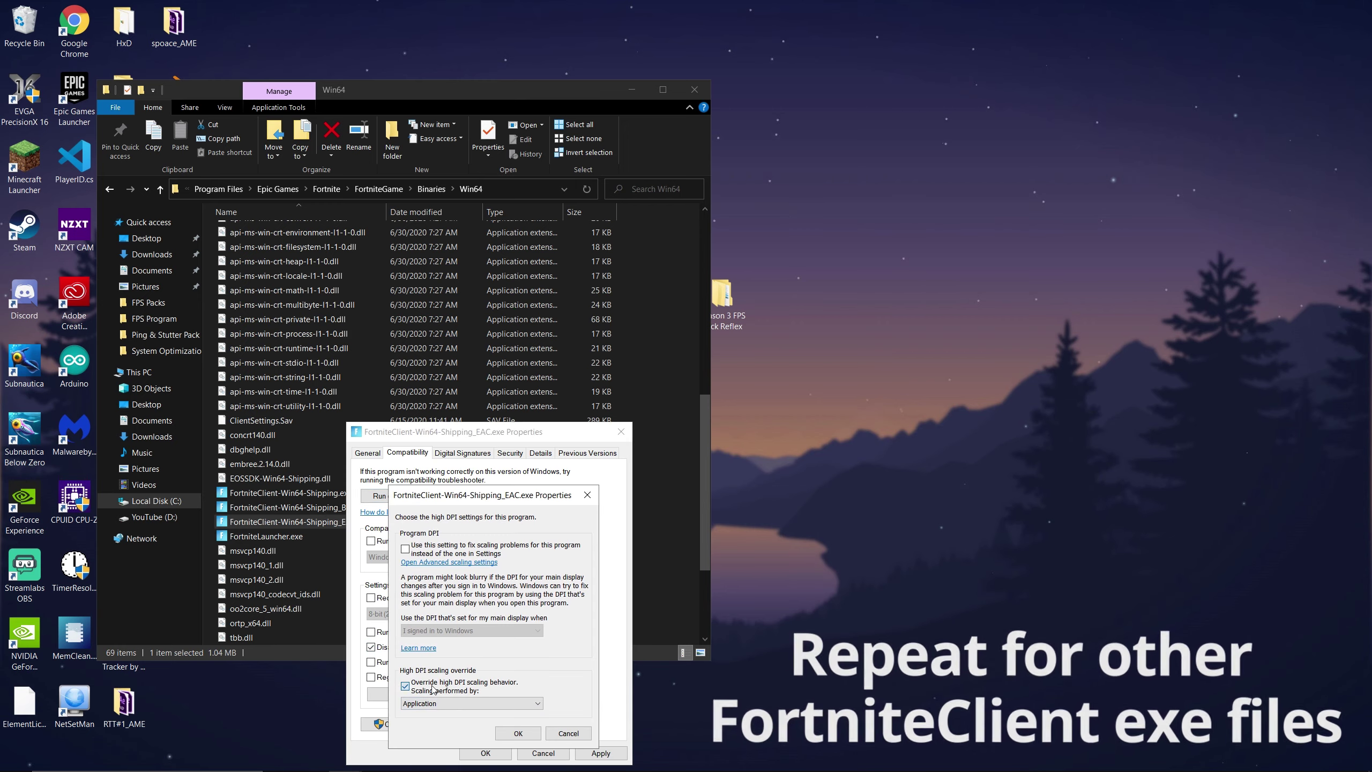
left_click(514, 734)
left_click(600, 753)
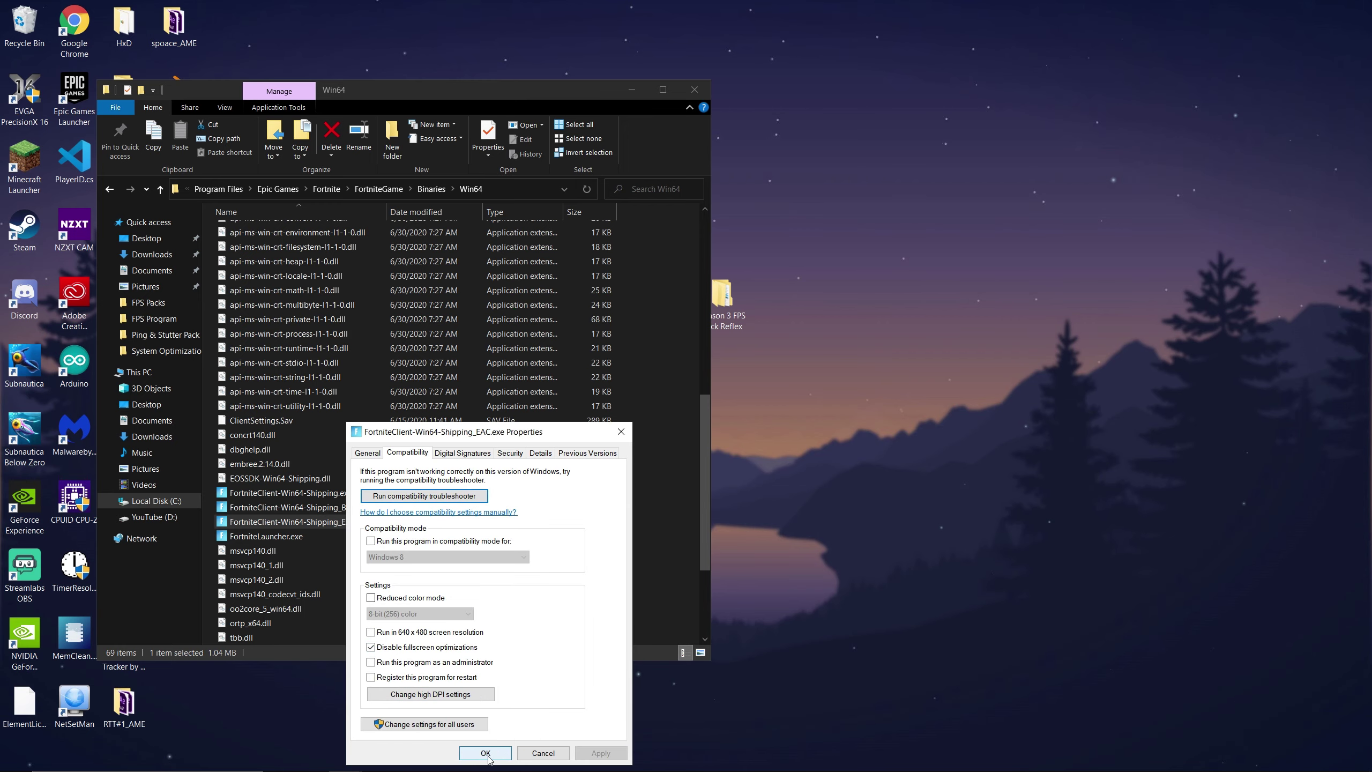
left_click(485, 753)
- Disable fullscreen optimizations and override high DPI scaling with Application for FortniteLauncher.exe, apply the settings and close the Win64 folder
right_click(355, 537)
left_click(344, 528)
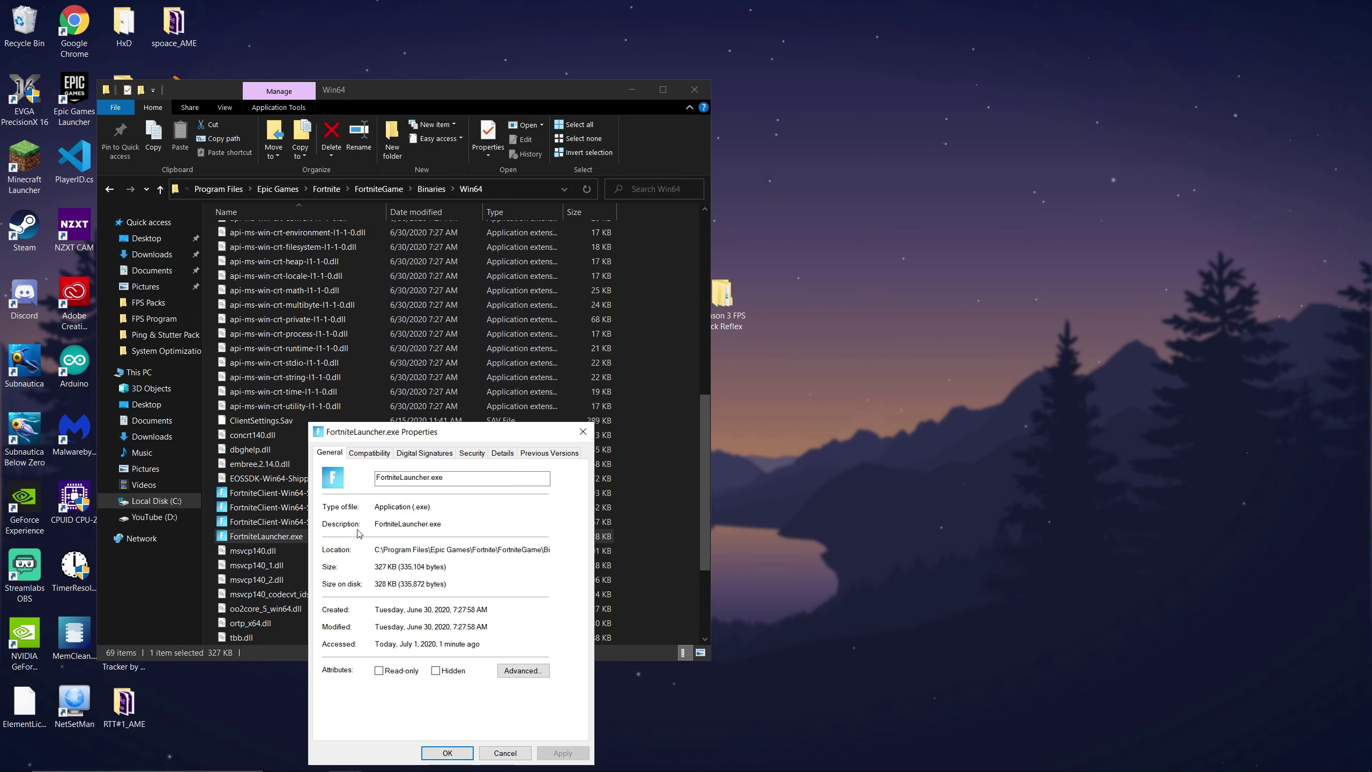
left_click(370, 453)
double_click(400, 651)
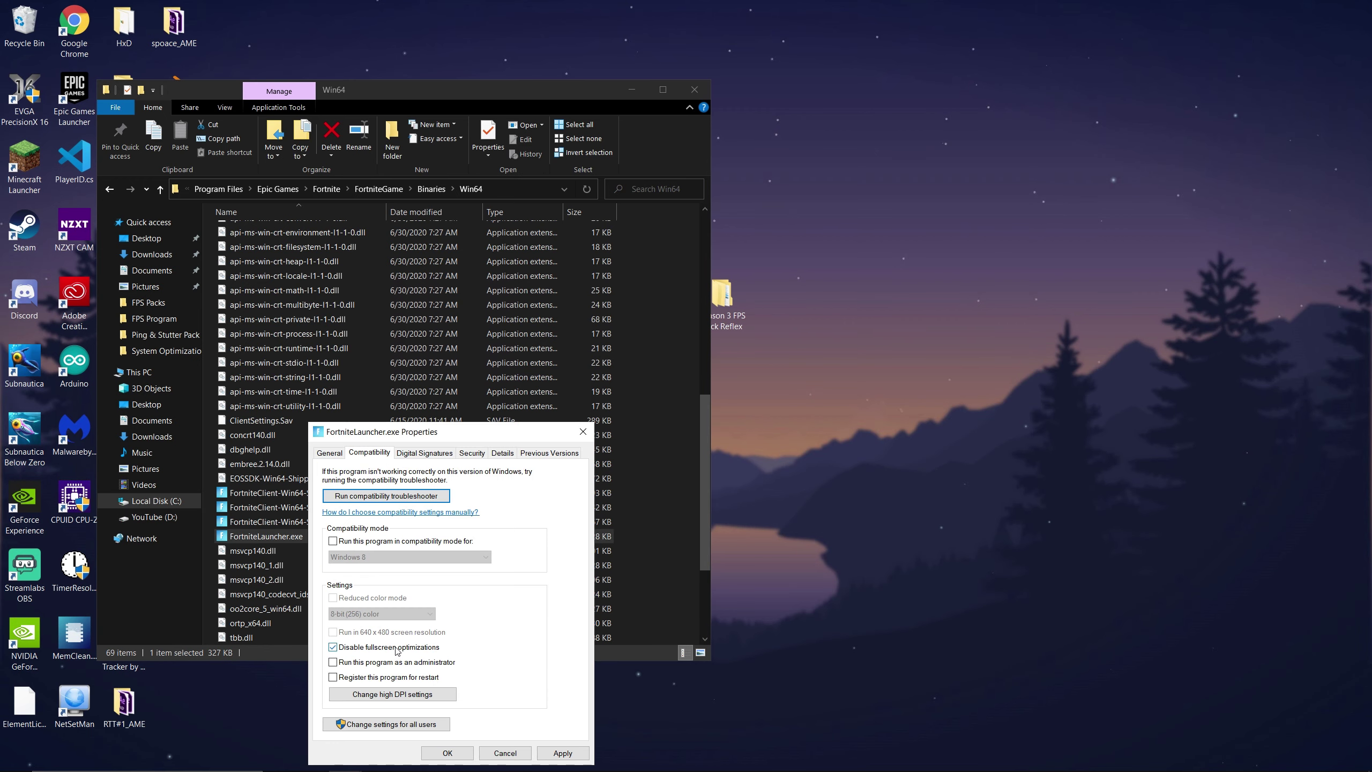
left_click(412, 696)
left_click(432, 703)
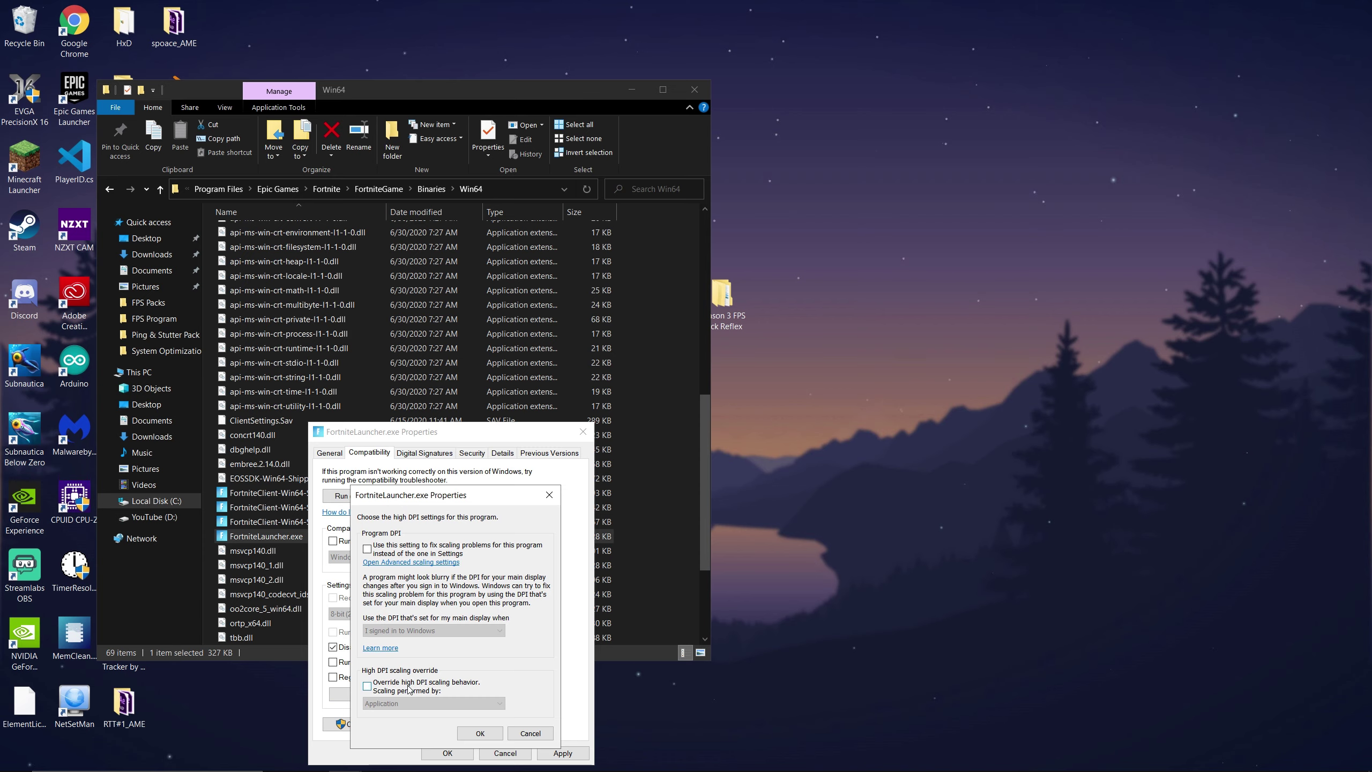
left_click(411, 712)
left_click(480, 732)
left_click(562, 752)
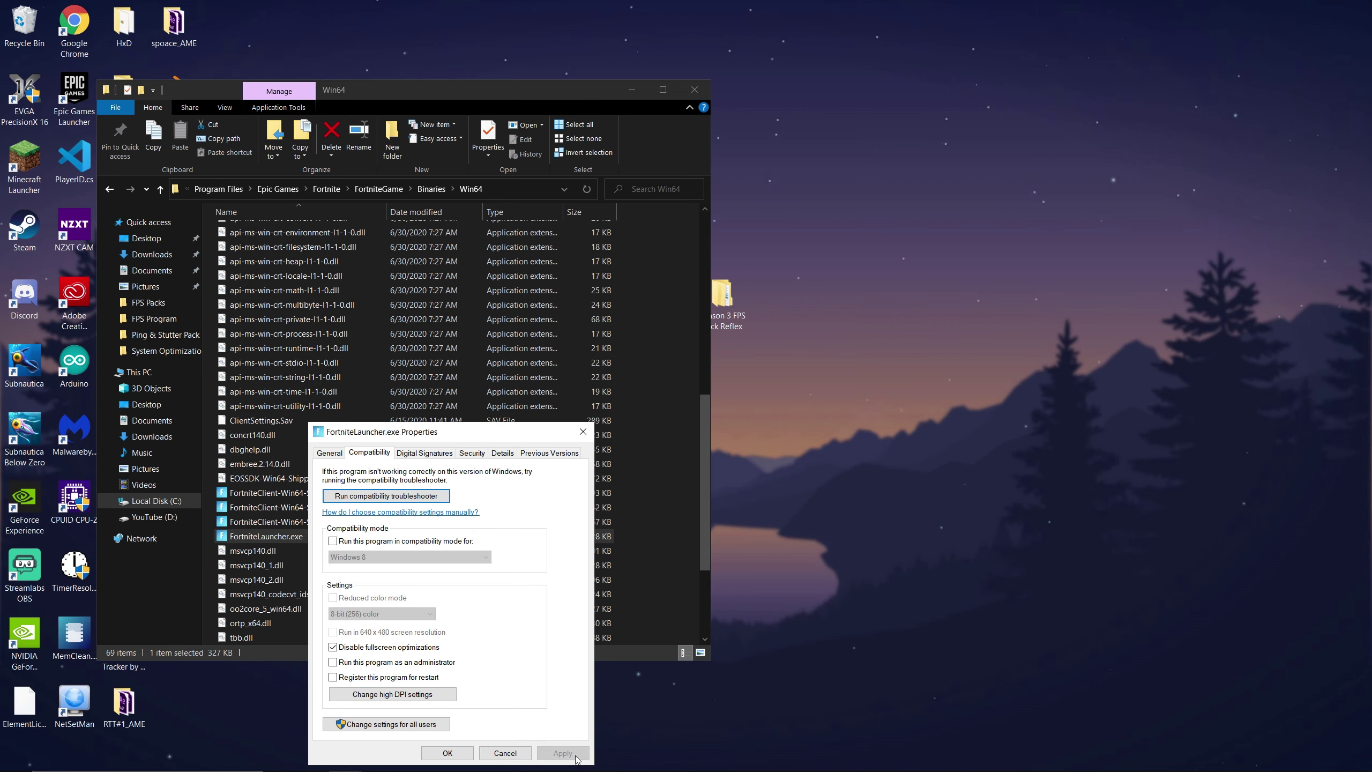
left_click(447, 753)
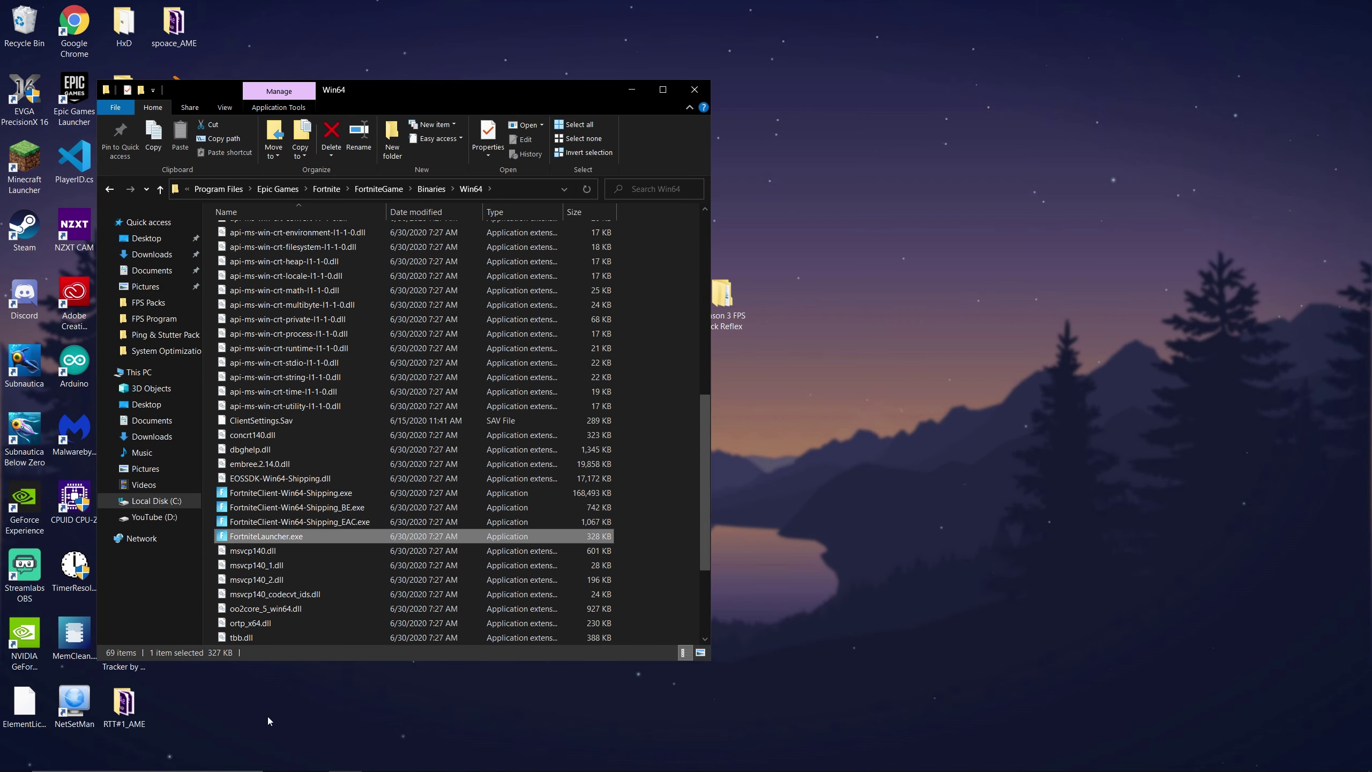
left_click(695, 90)
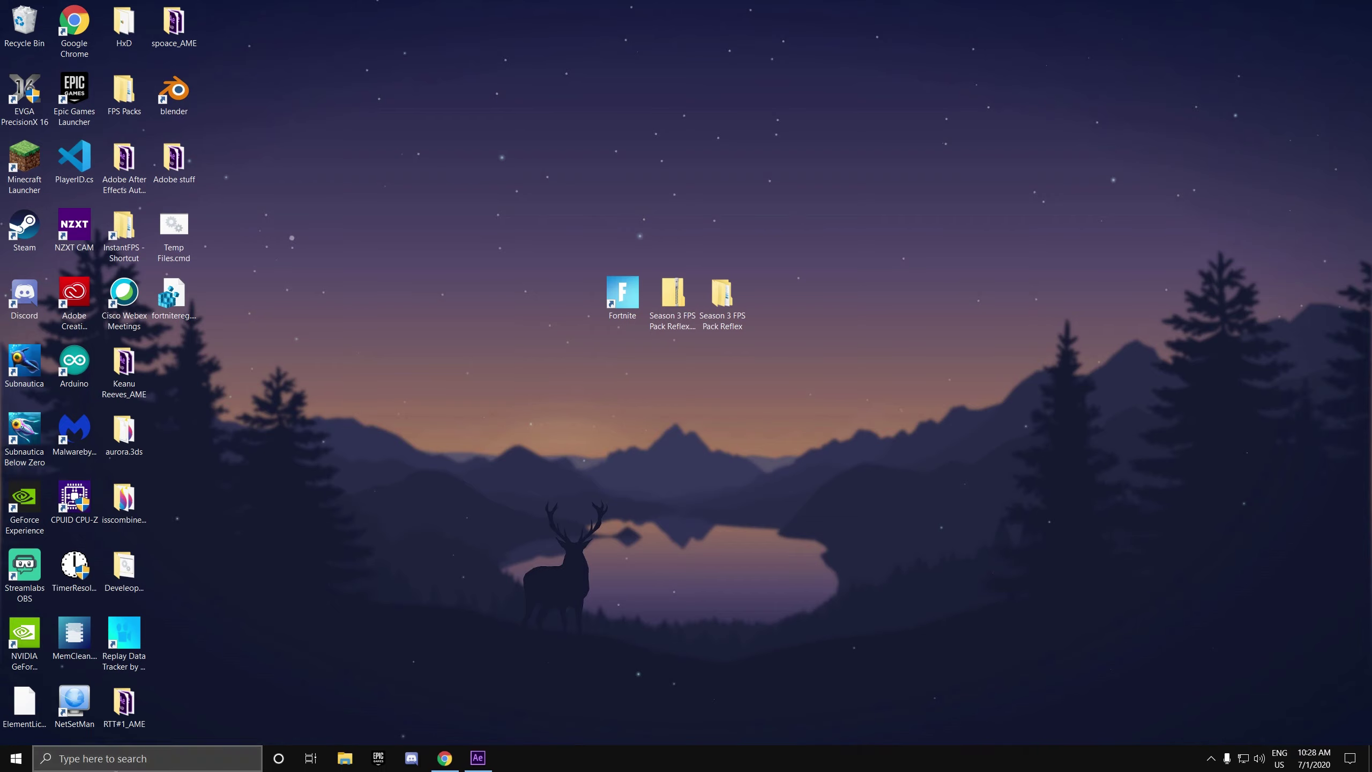
- Open Command Prompt as administrator and run sfc /scannow
left_click(135, 759)
type("cmd")
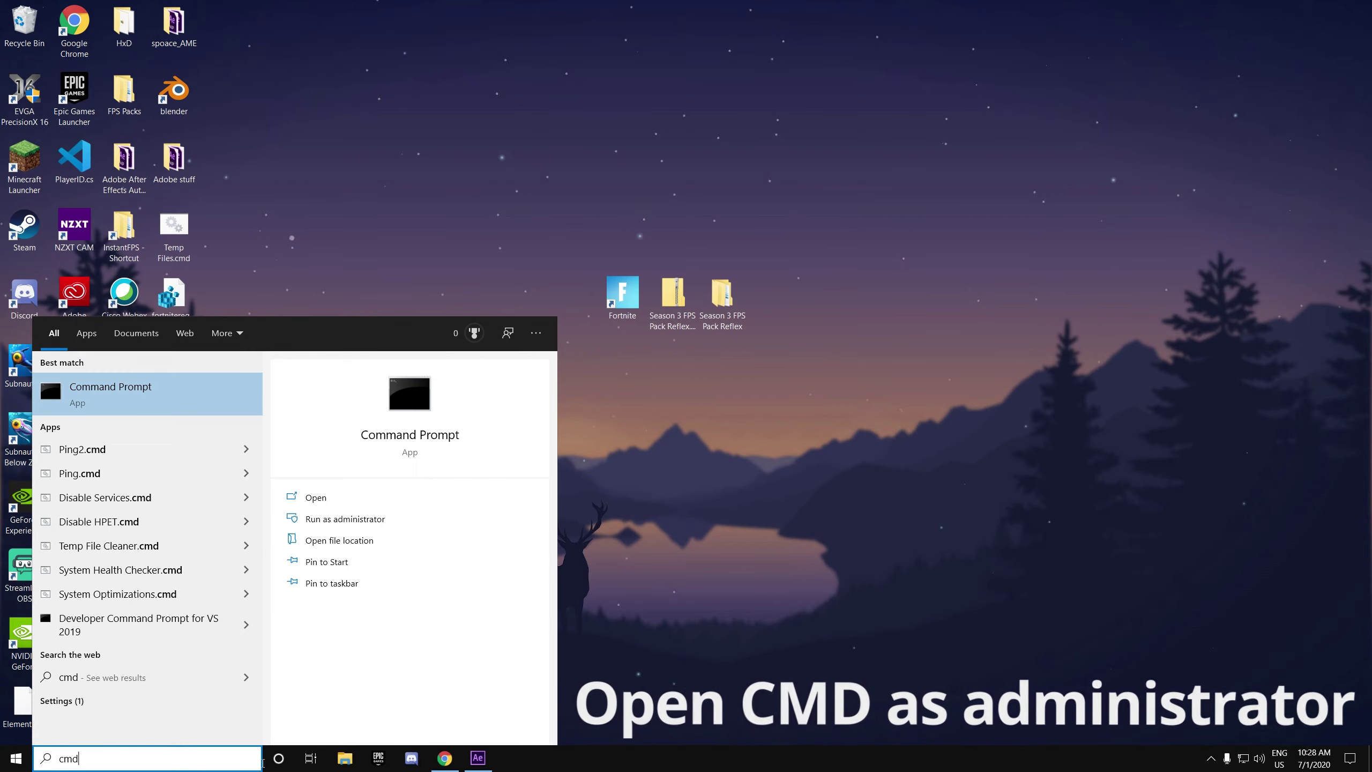
left_click(384, 519)
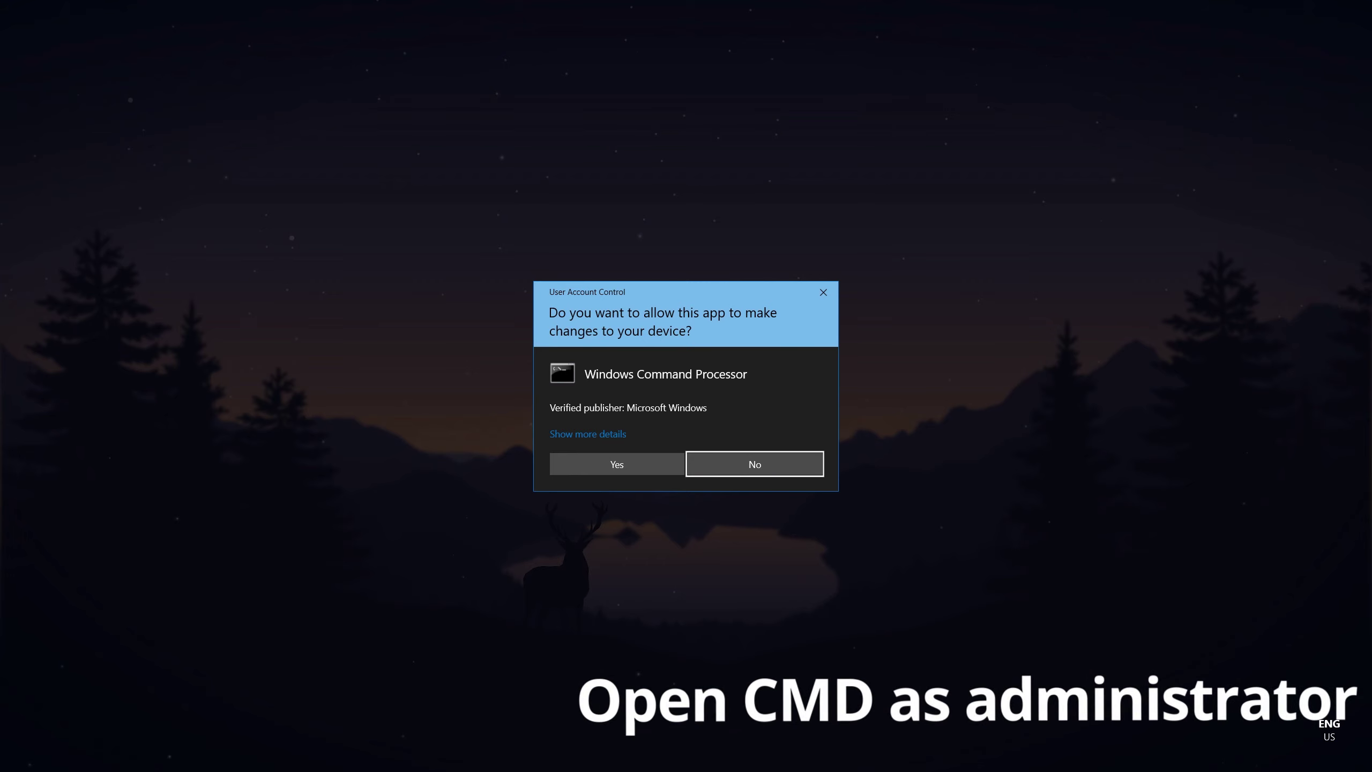
left_click(598, 465)
type("sf")
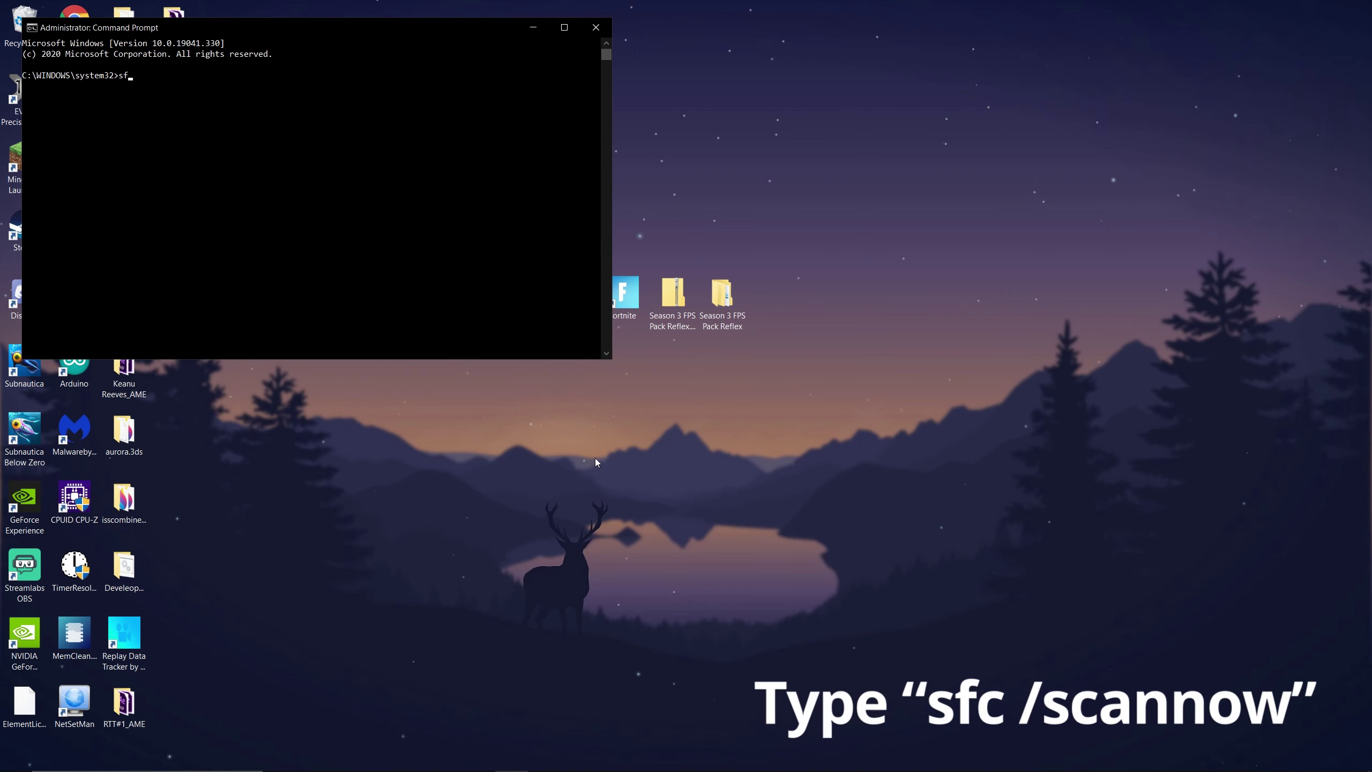
type("c /scannow")
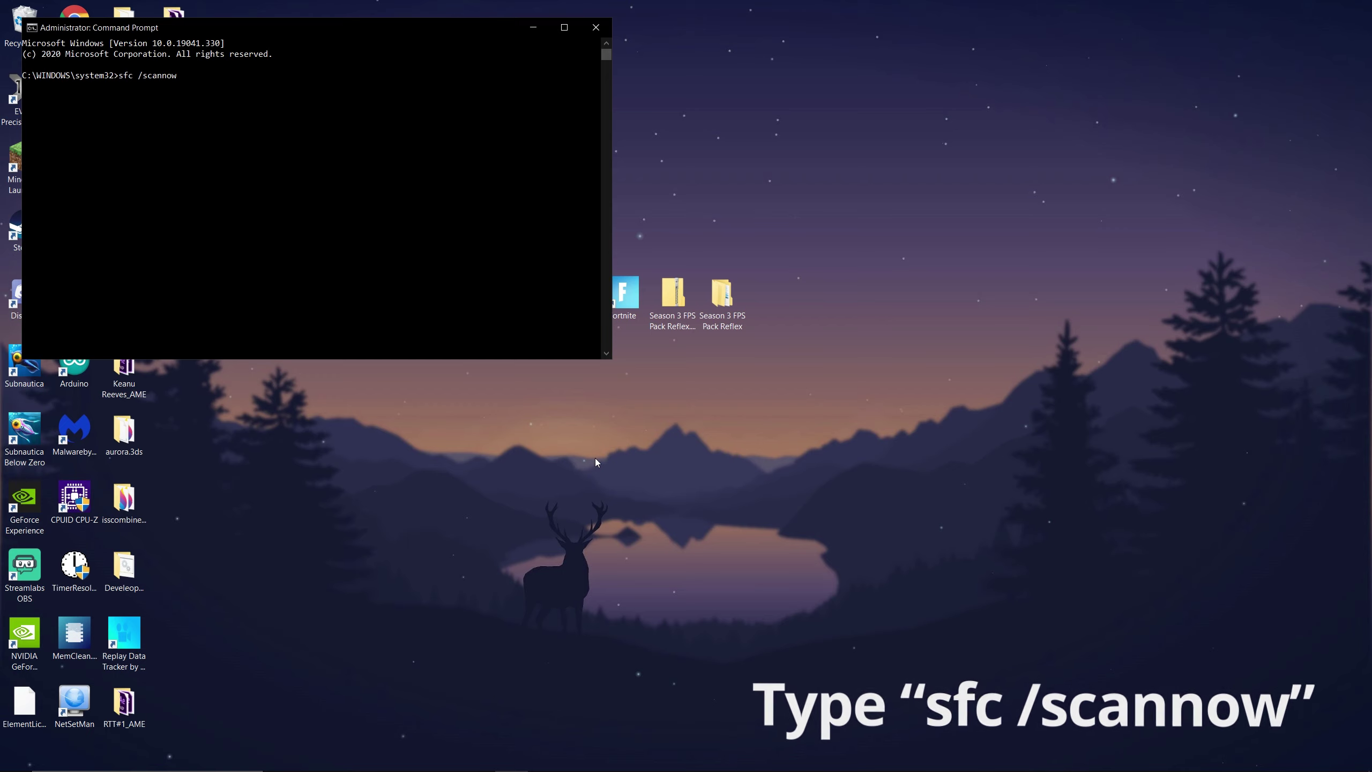
key("Return")
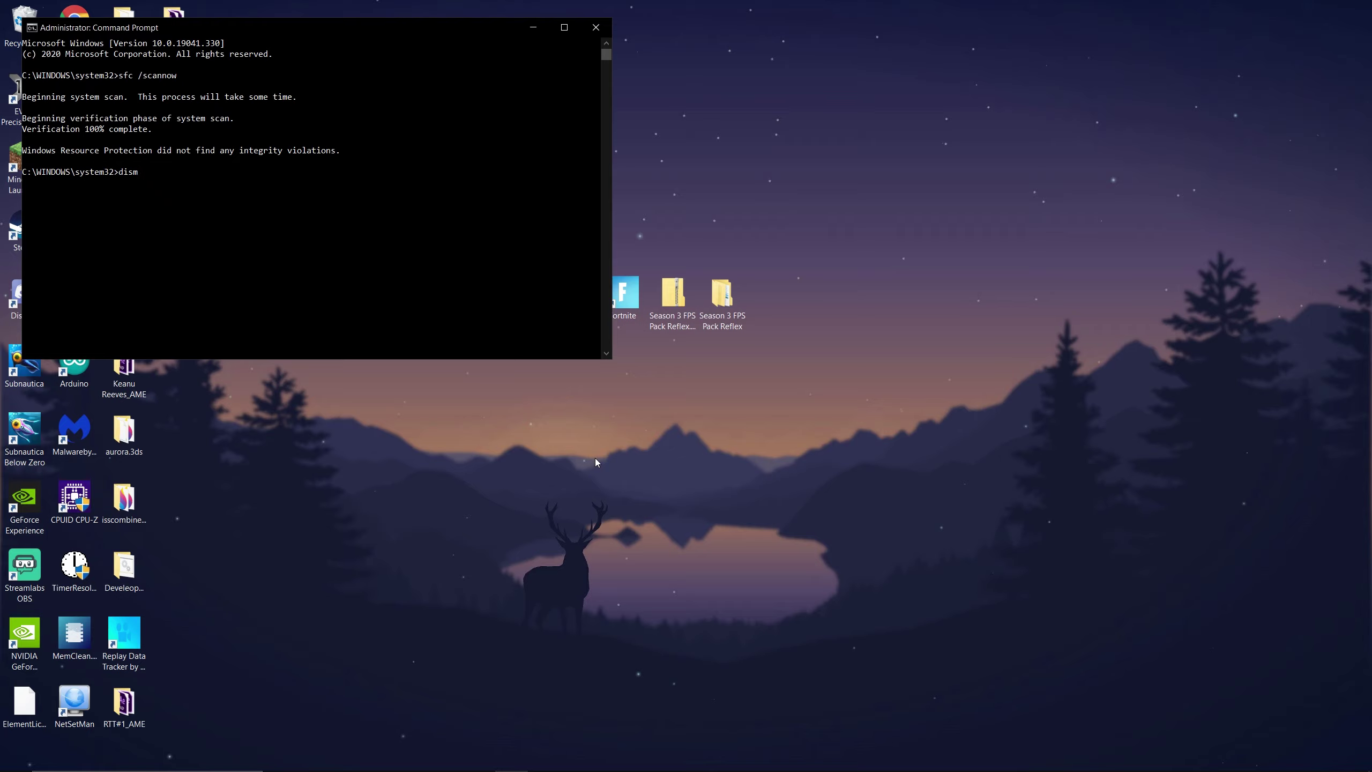
- Run dism /online /cleanup-image /restorehealth, let the restore finish and close Command Prompt
type("/online")
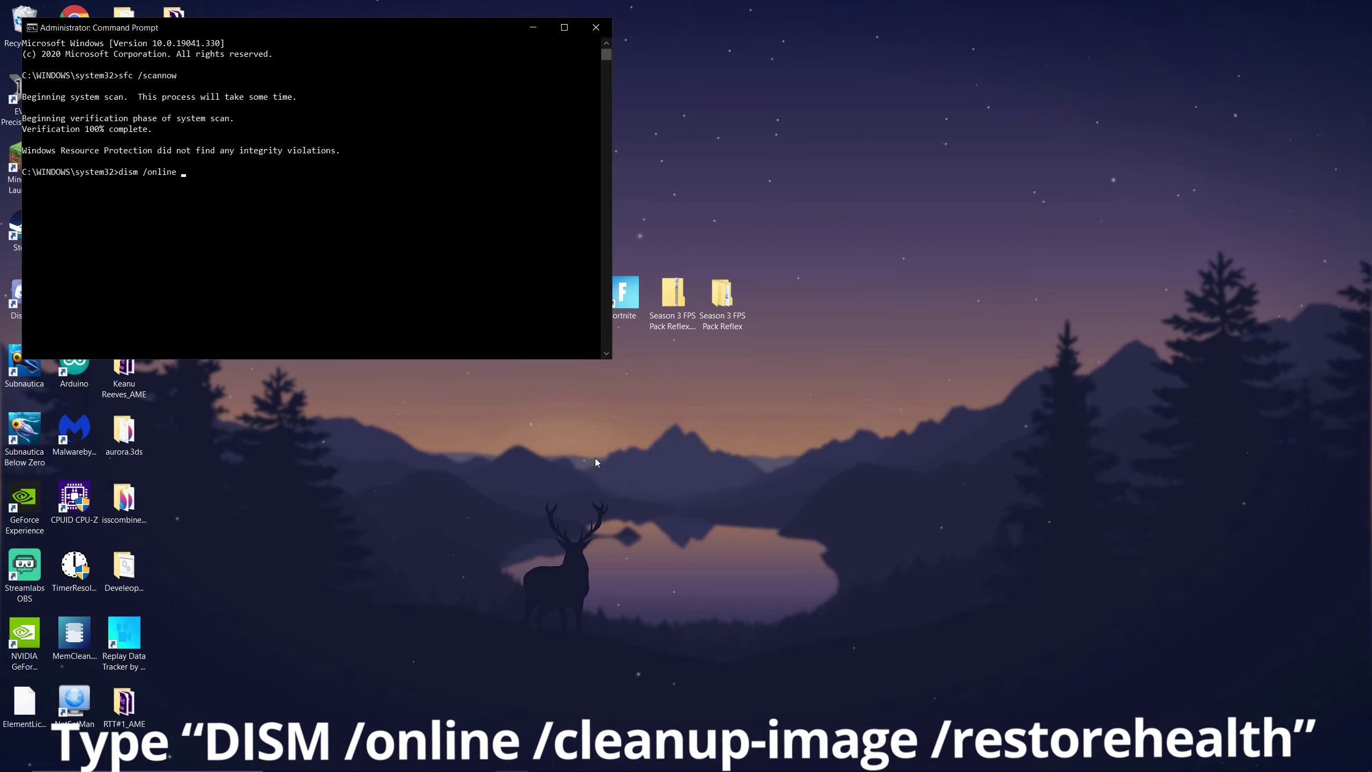
type(" /clean")
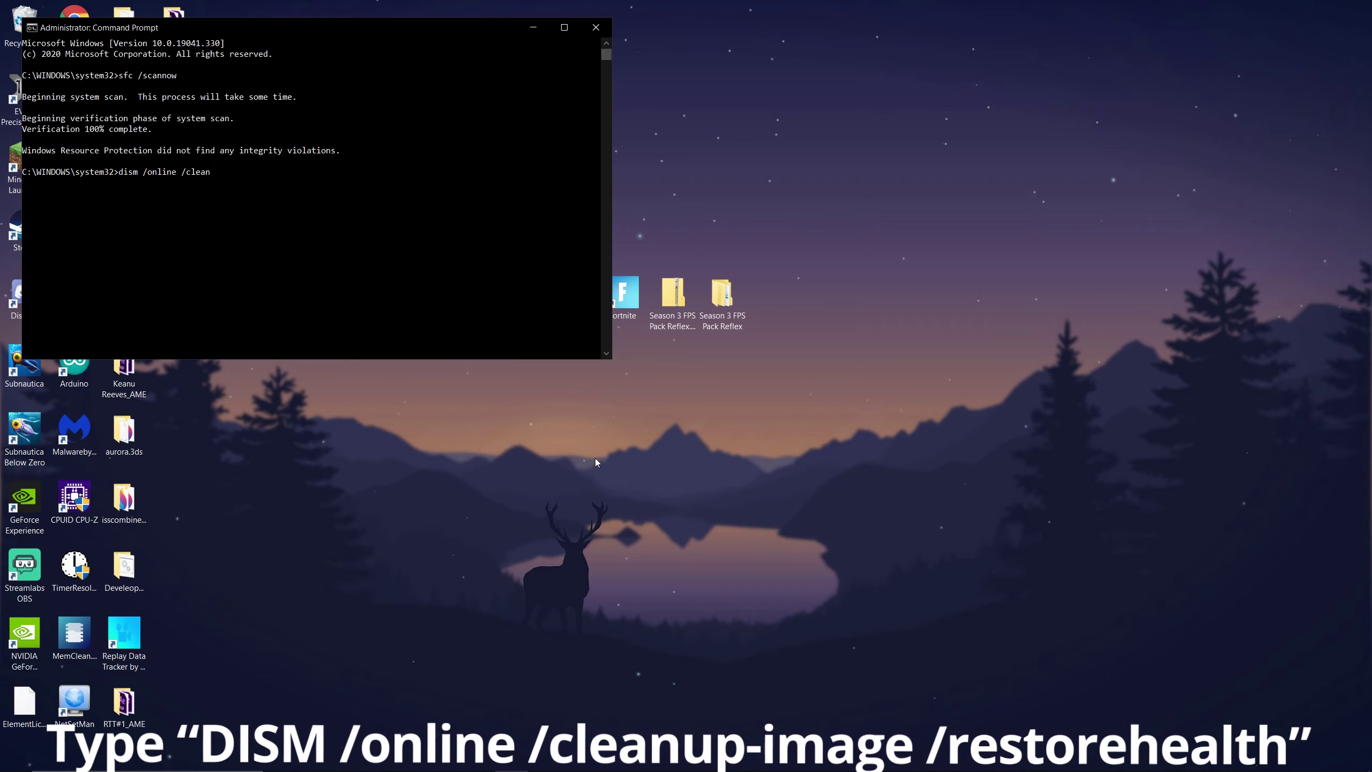
type("up-ima")
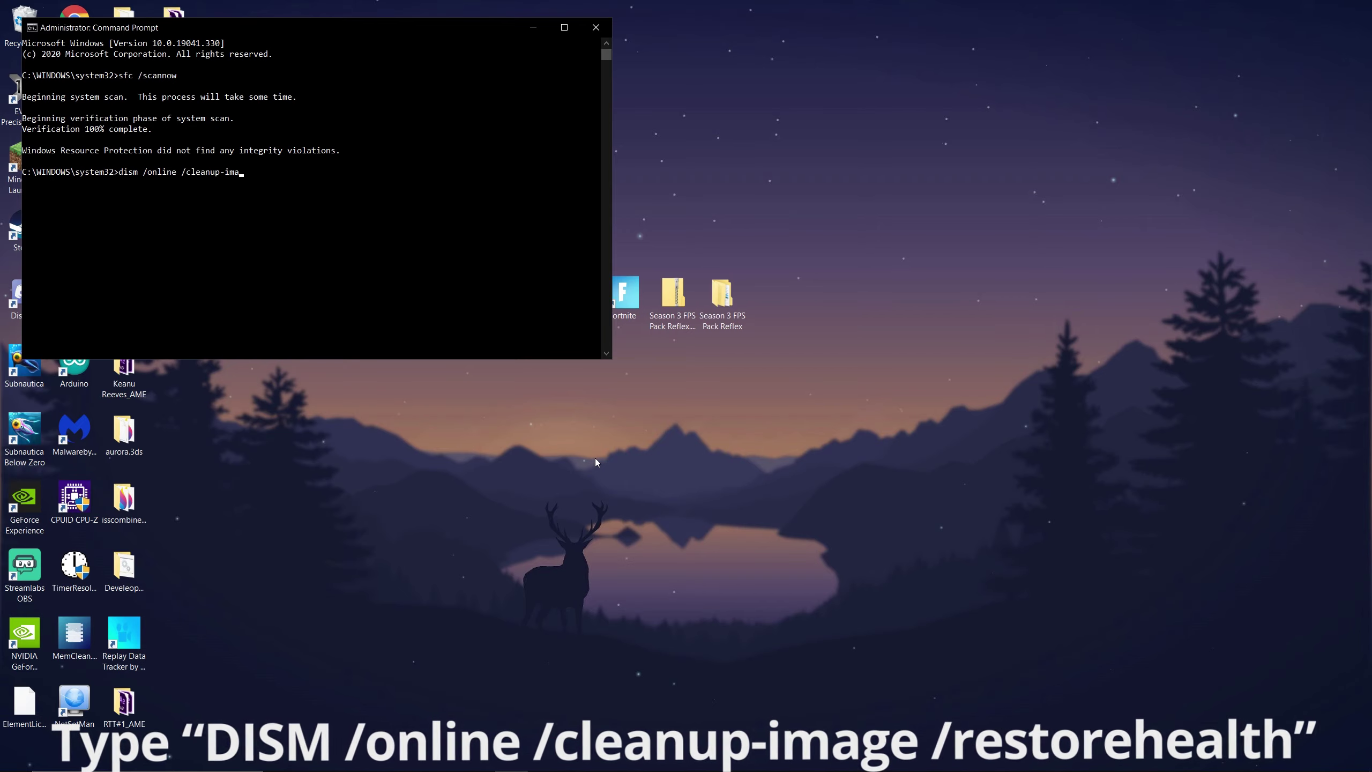
type("ge /")
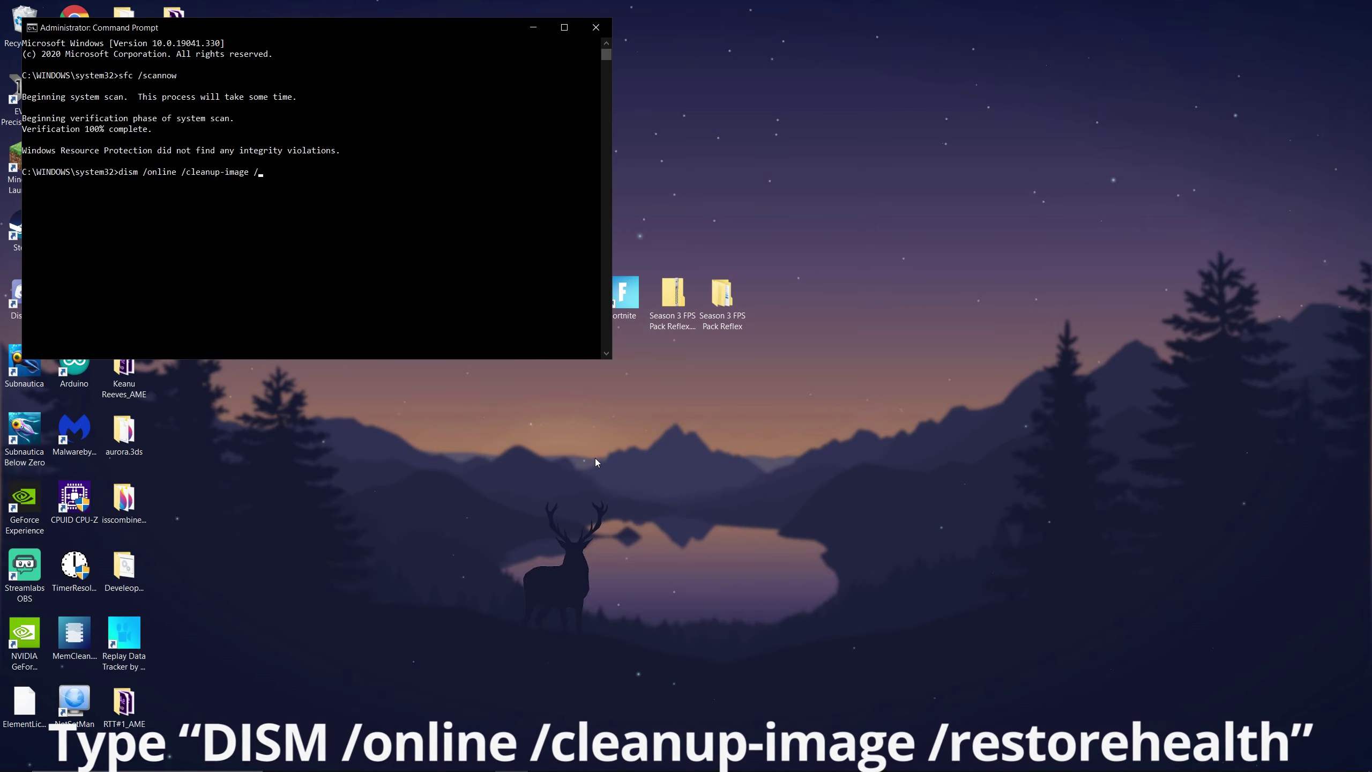
type("restore")
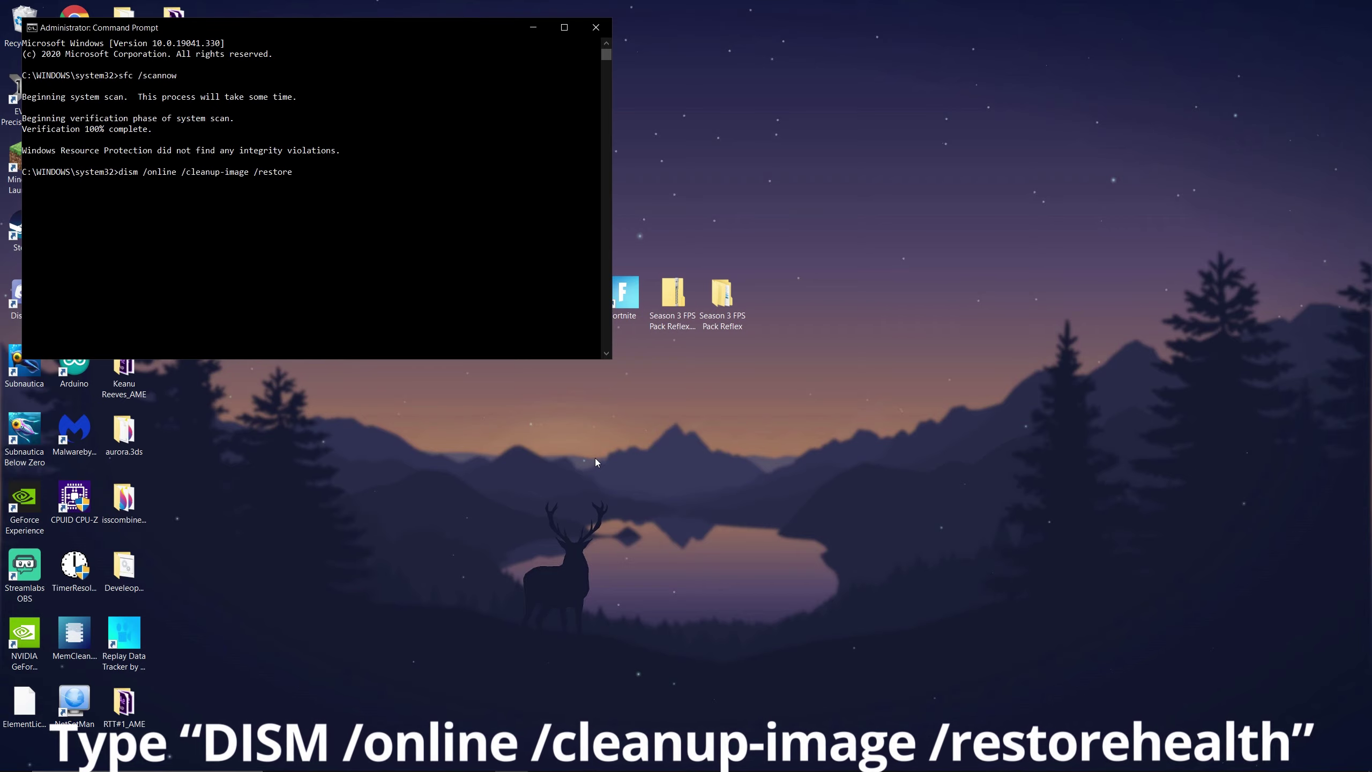
type("health")
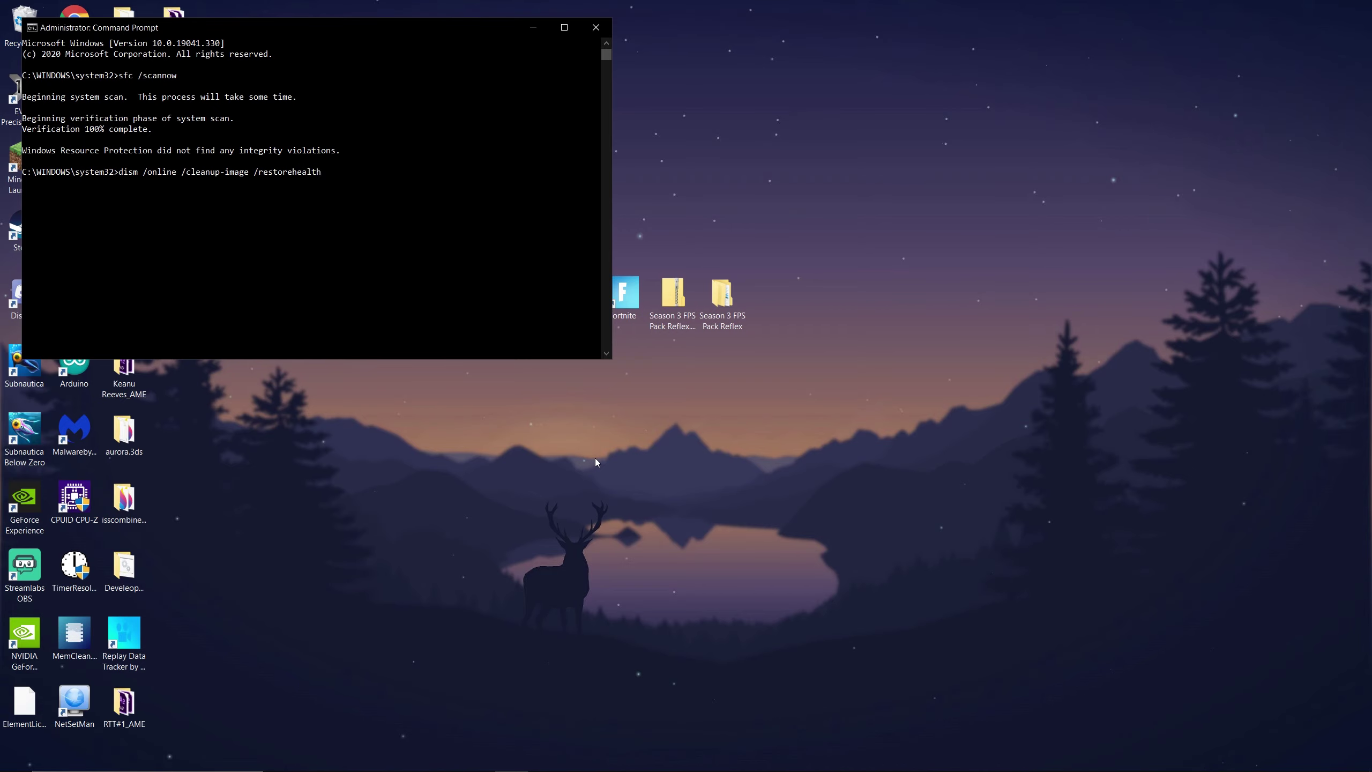
key("Return")
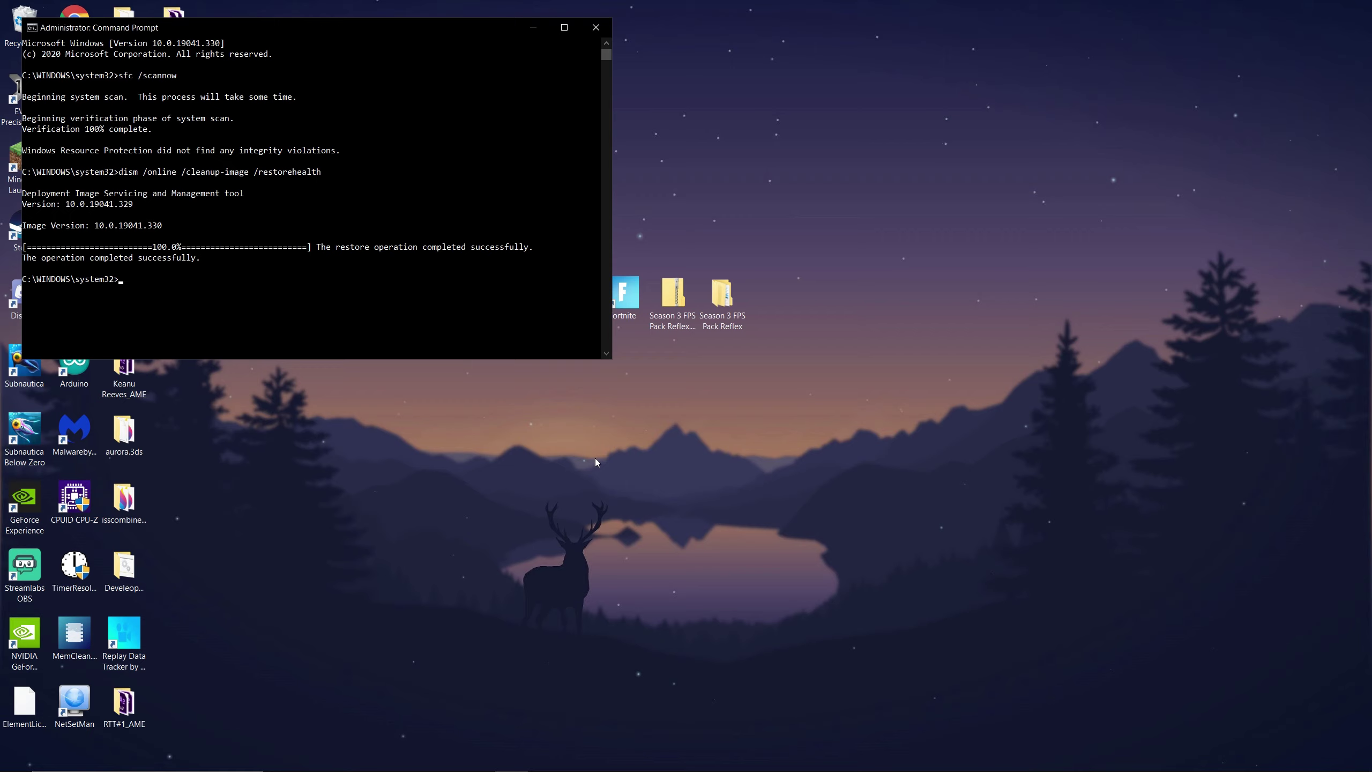
left_click(594, 27)
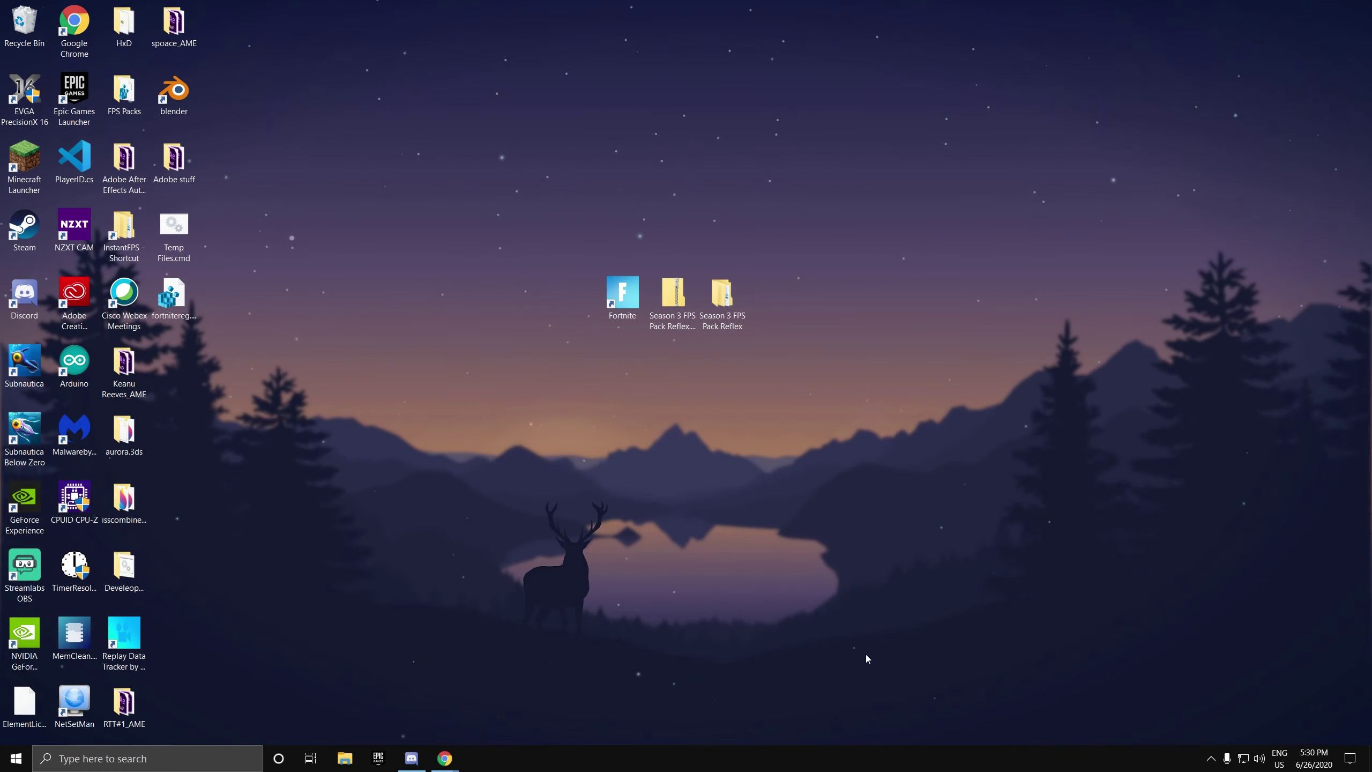
- Switch to Google Chrome, set hardware acceleration to off in its advanced System settings, and close the browser window
mouse_move(444, 758)
left_click(565, 714)
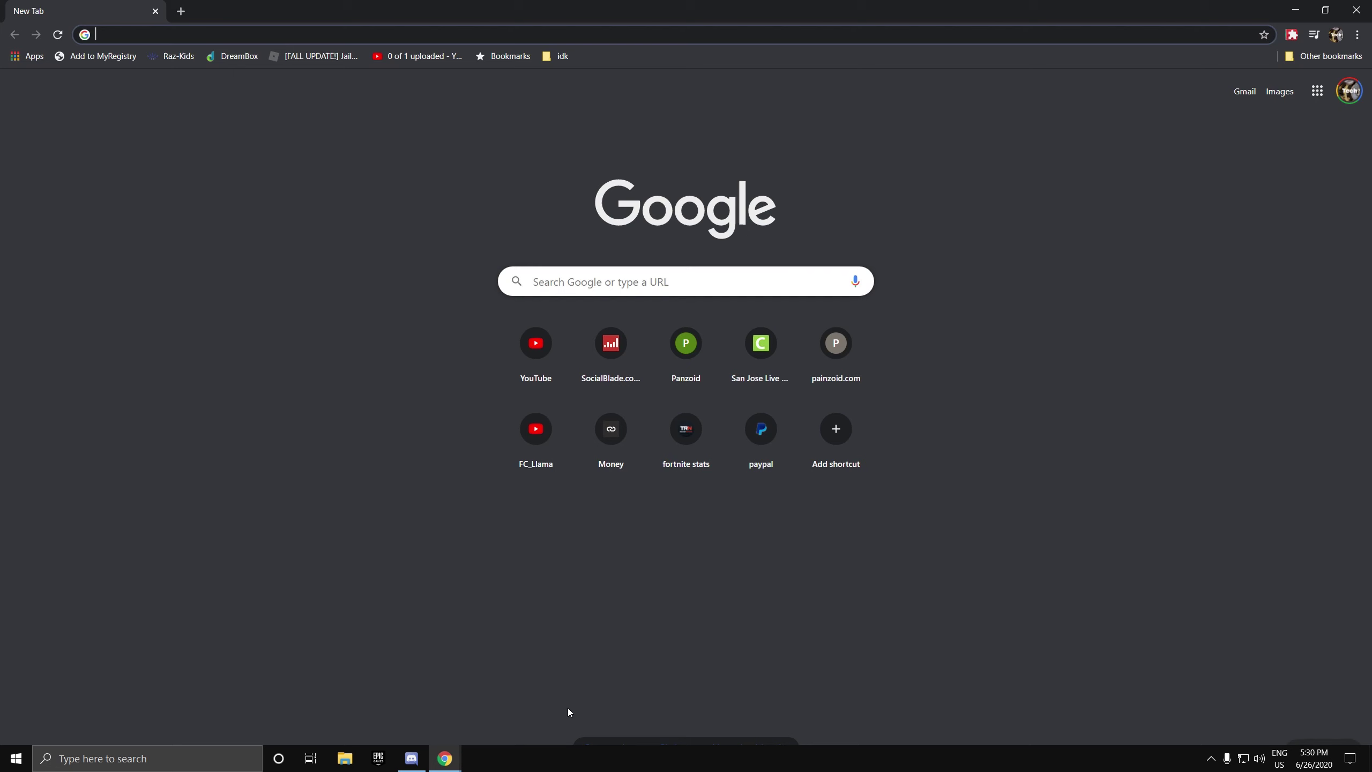
left_click(1357, 34)
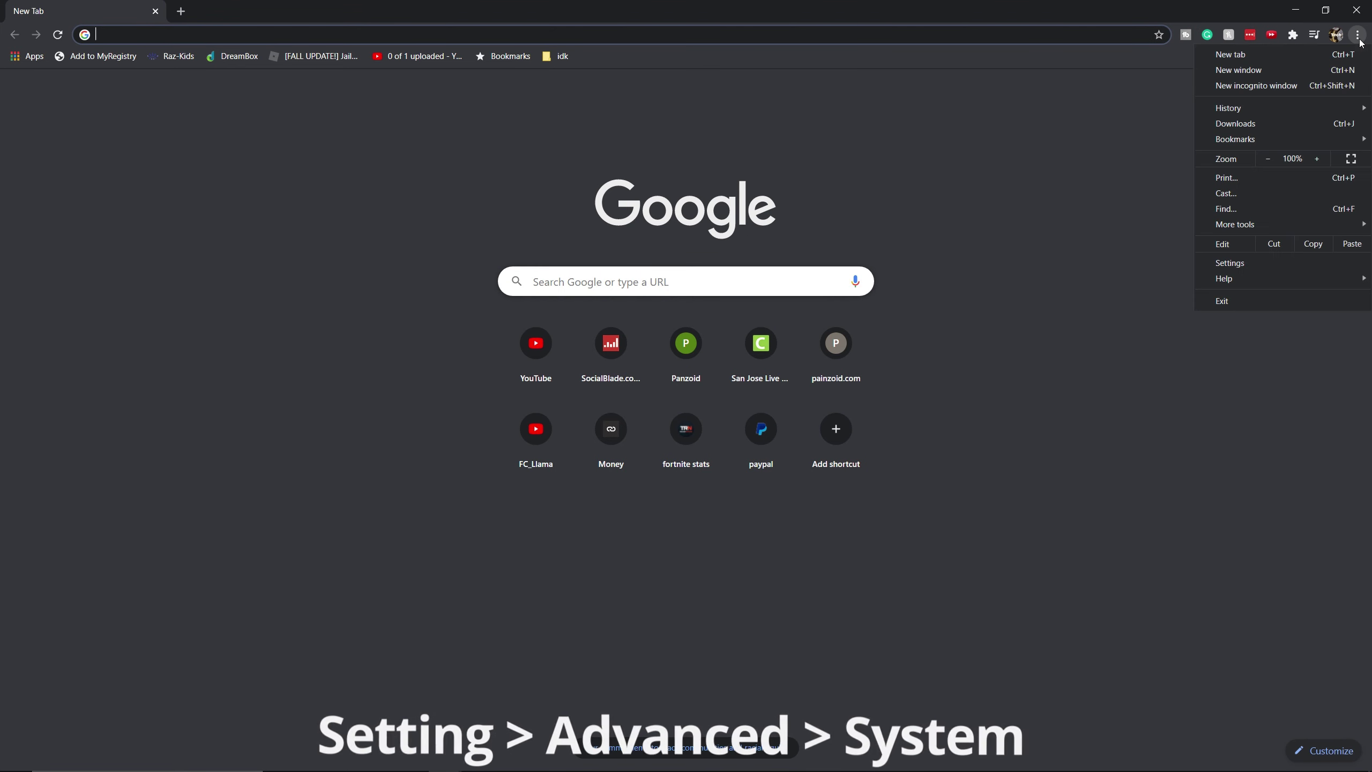
left_click(1222, 264)
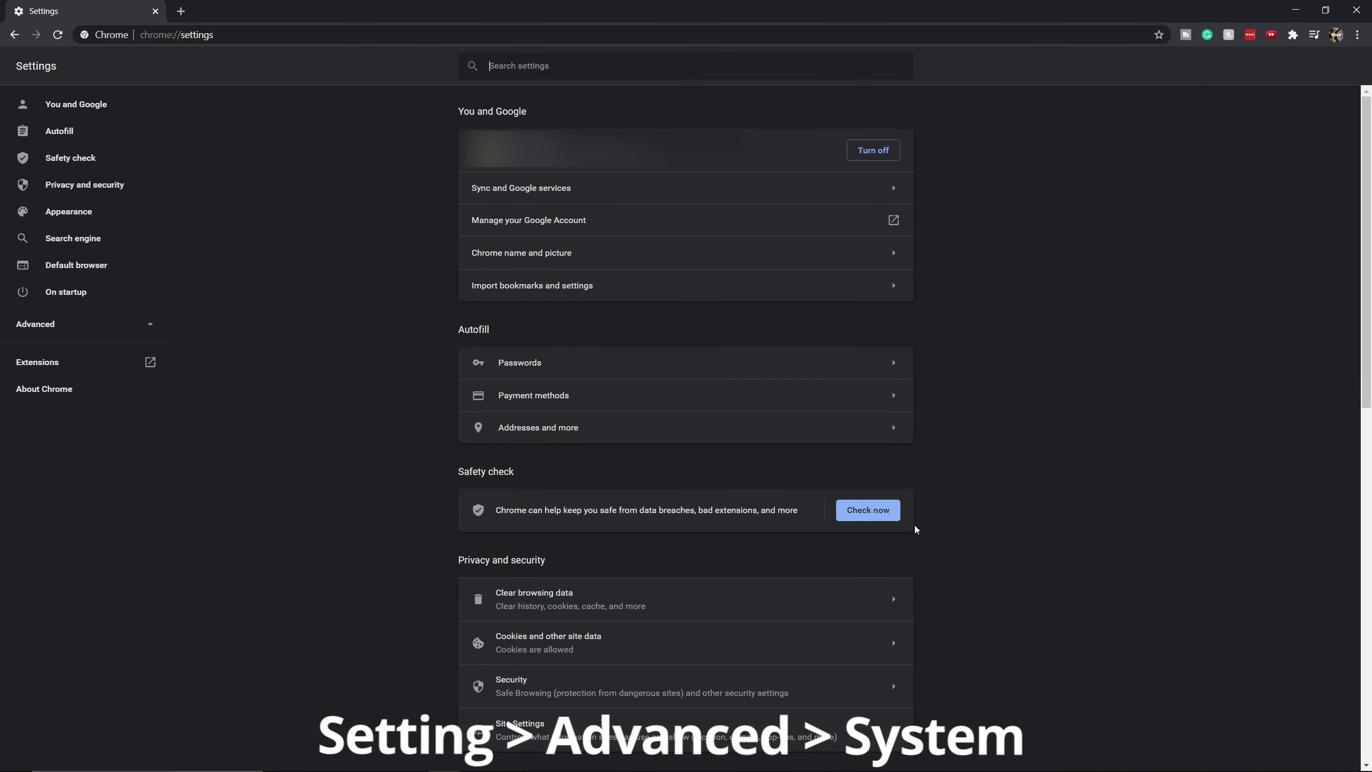
left_click(154, 326)
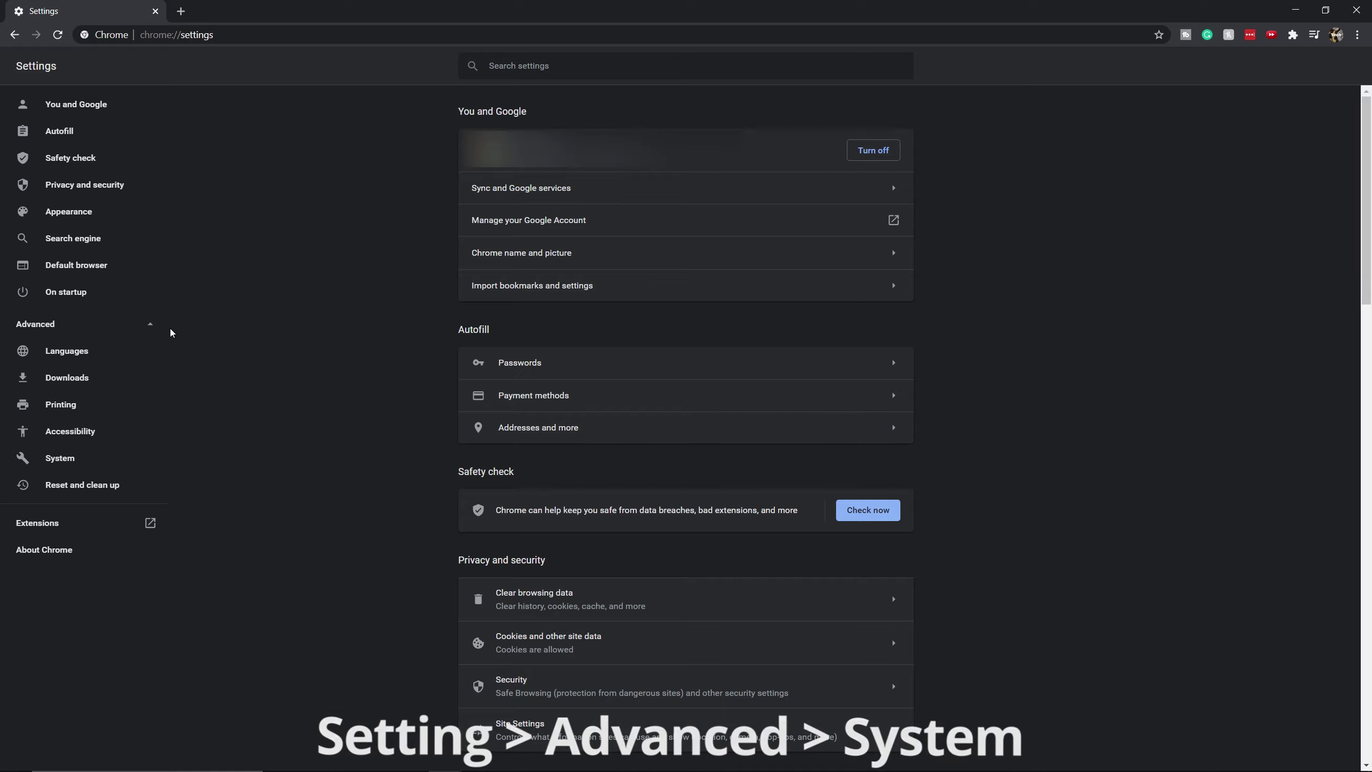
left_click(58, 460)
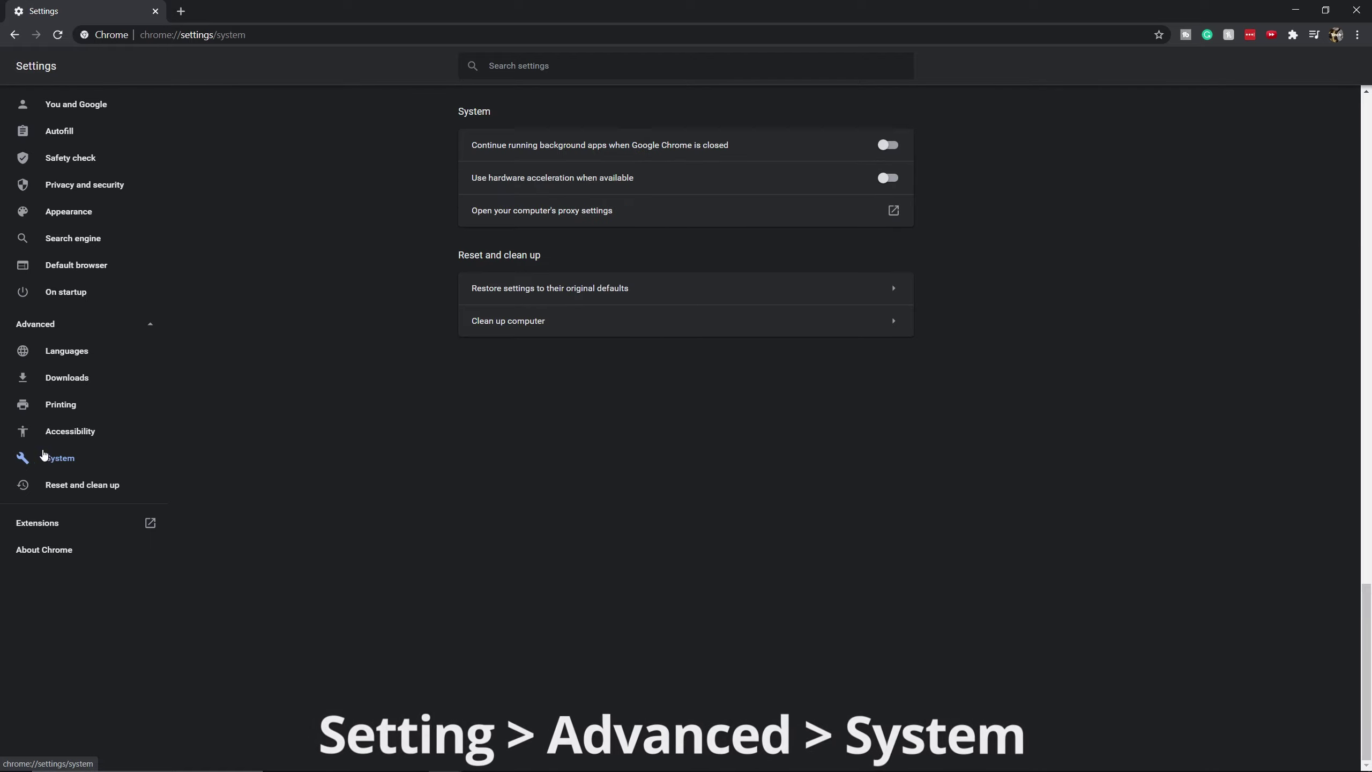
left_click(890, 179)
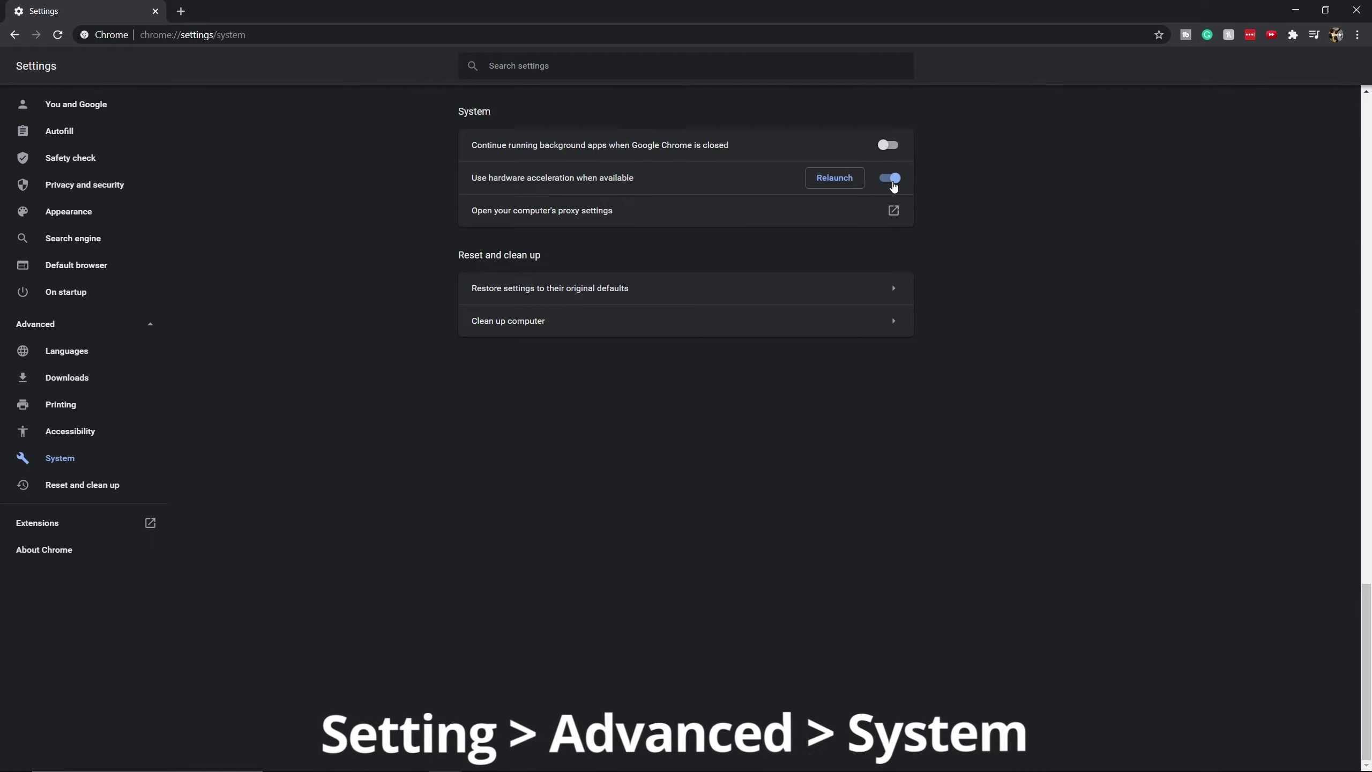
left_click(891, 180)
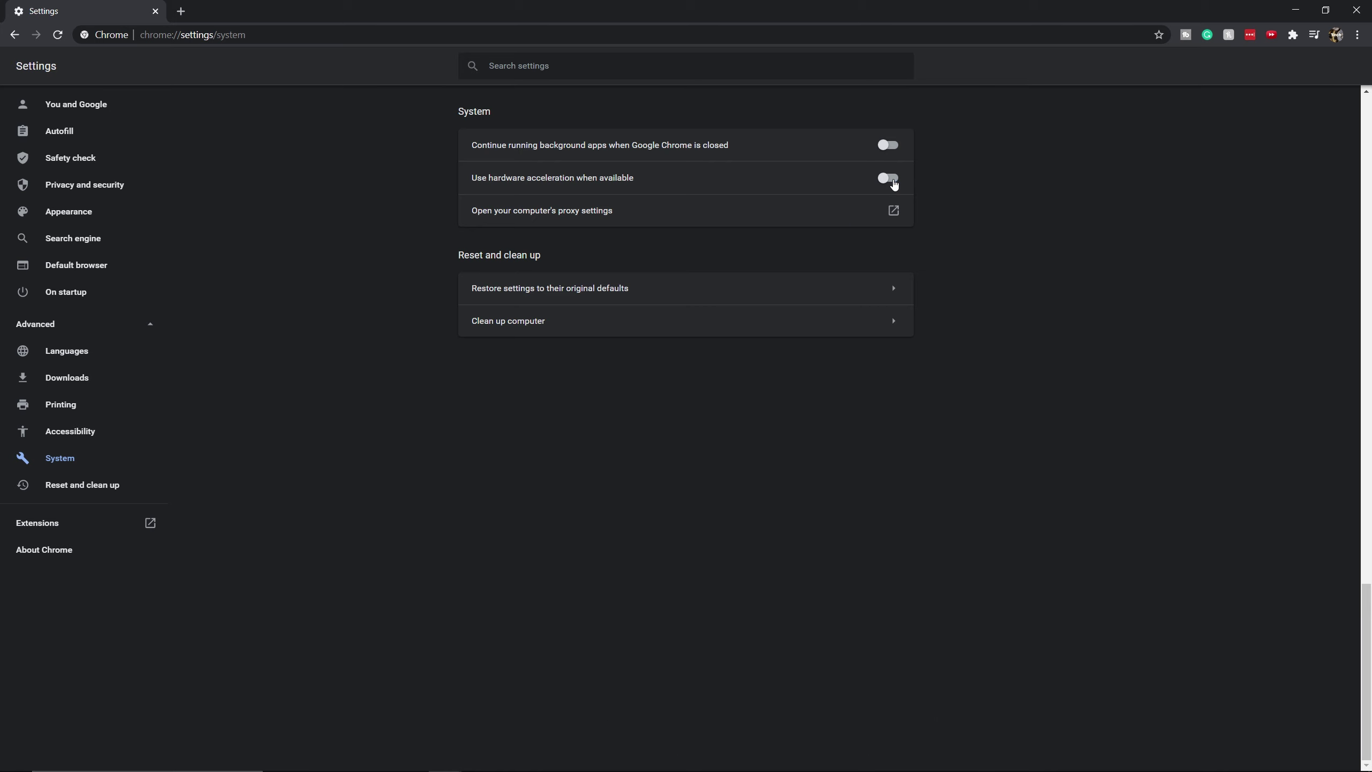
left_click(1356, 9)
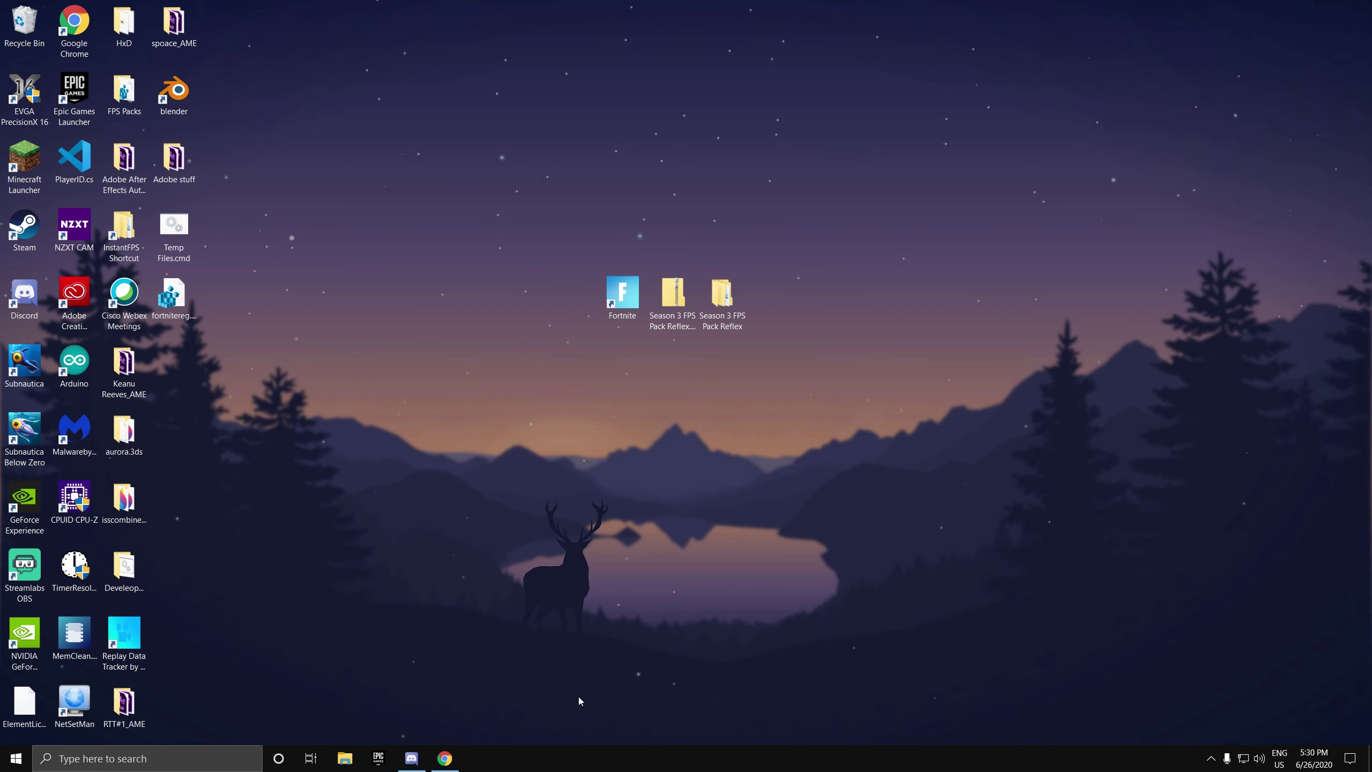
- Switch to Discord, turn off Hardware Acceleration in its Appearance settings and confirm the relaunch
left_click(411, 758)
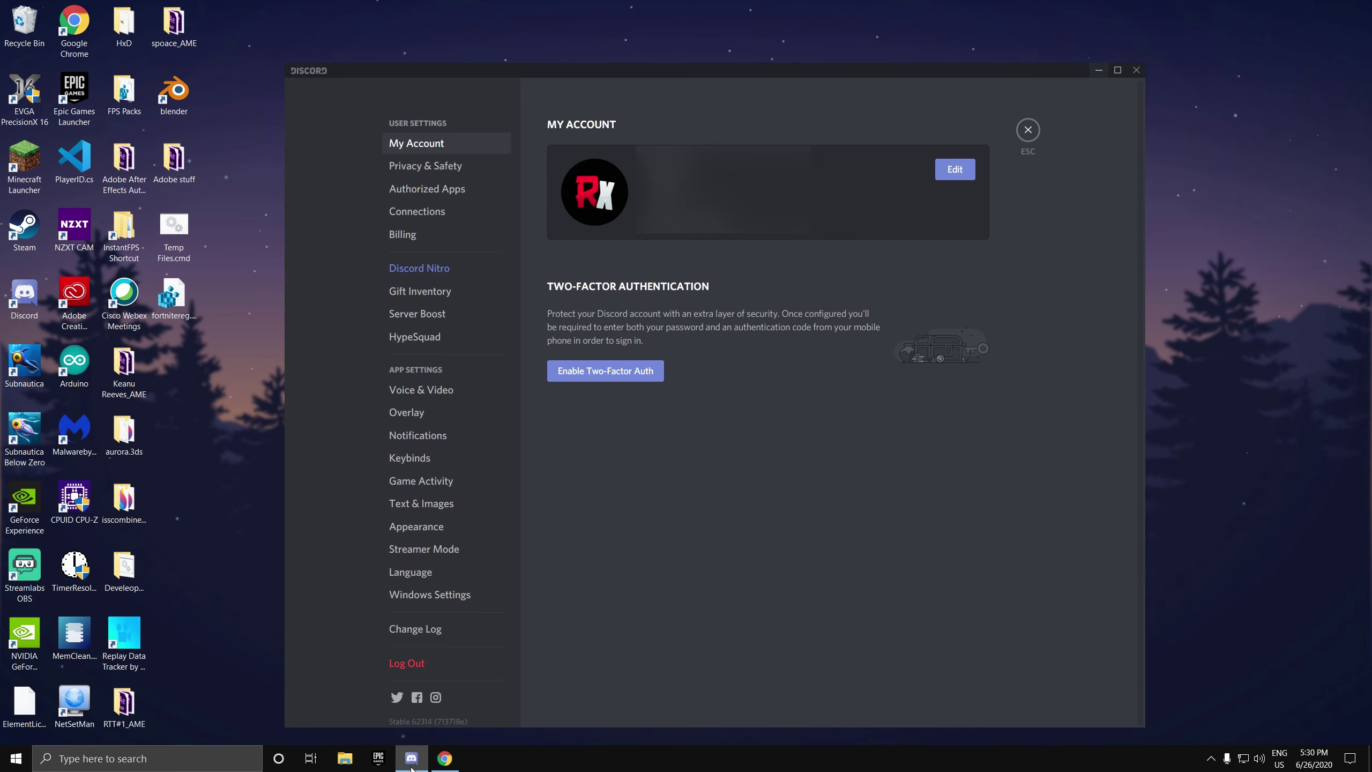
left_click(455, 528)
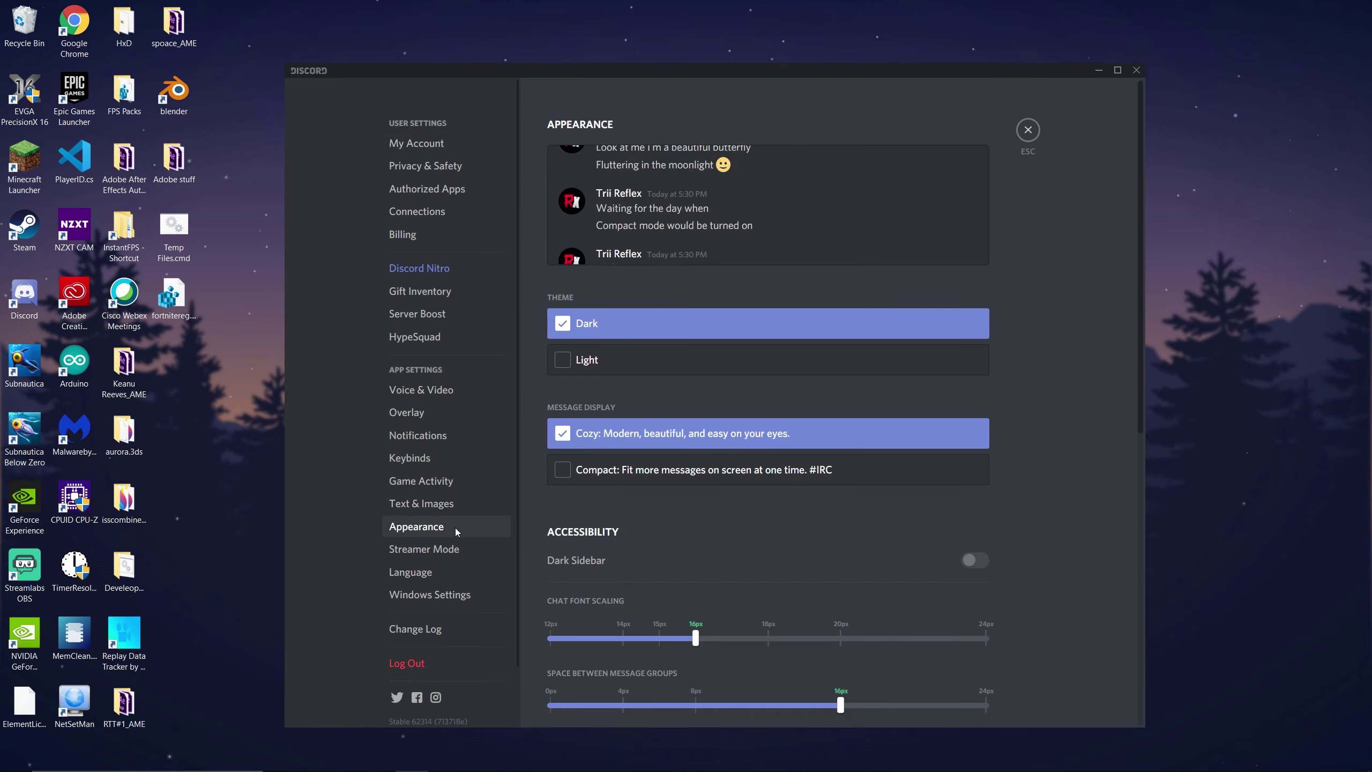
scroll(649, 615, "down", 10)
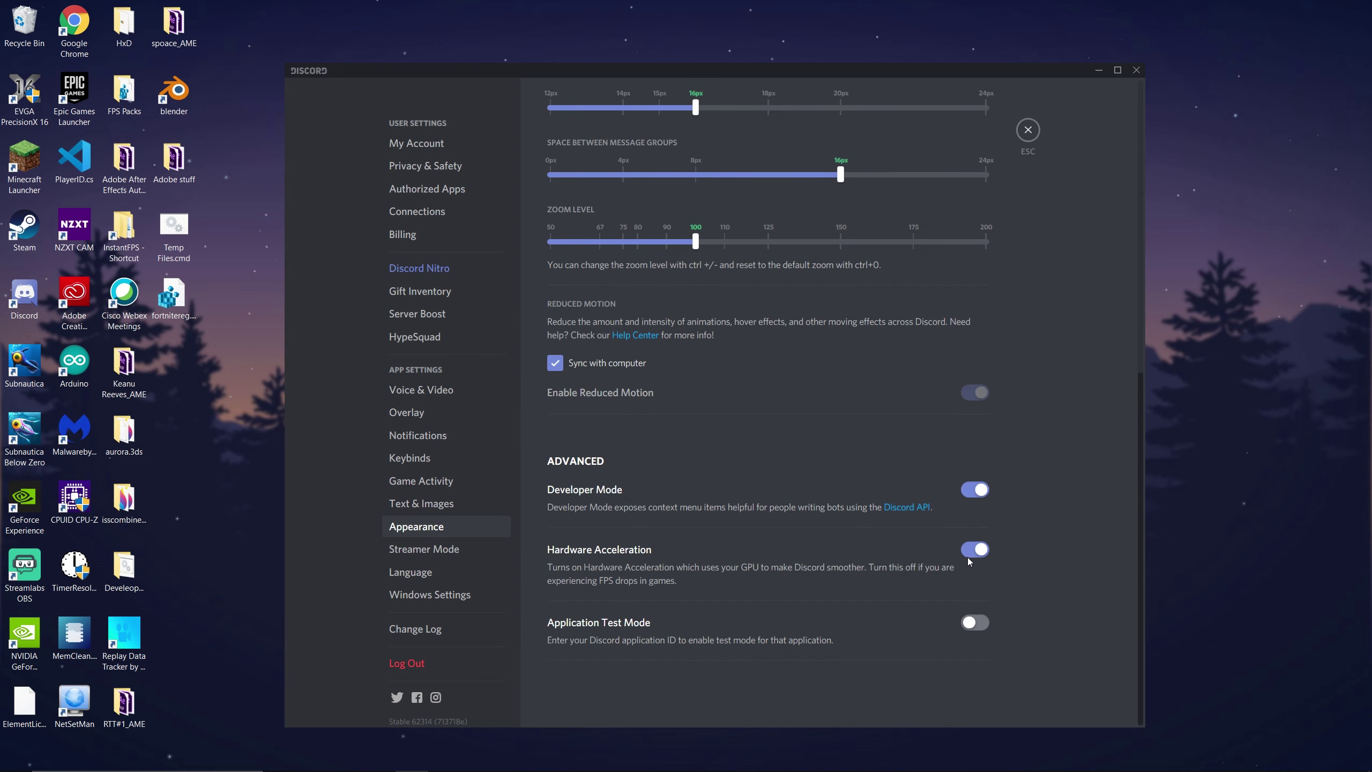
left_click(978, 550)
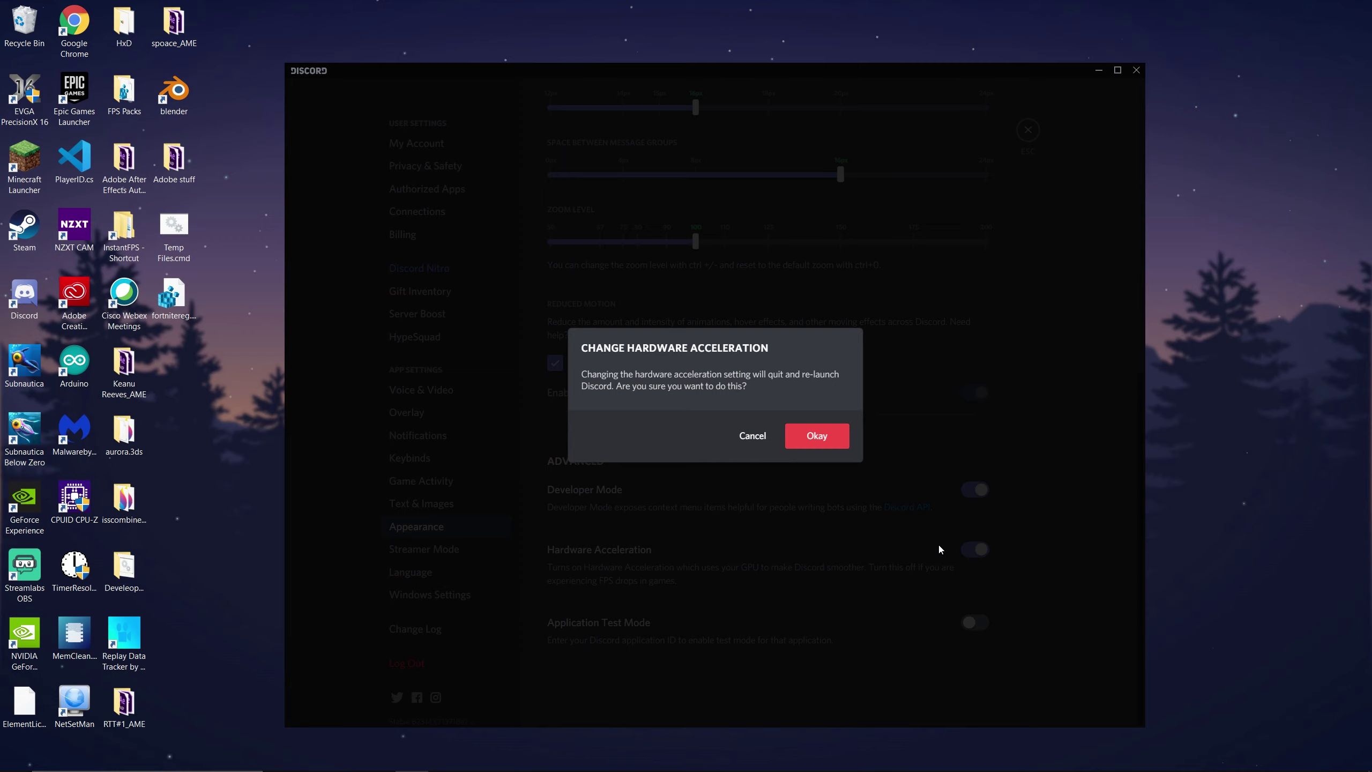
left_click(821, 438)
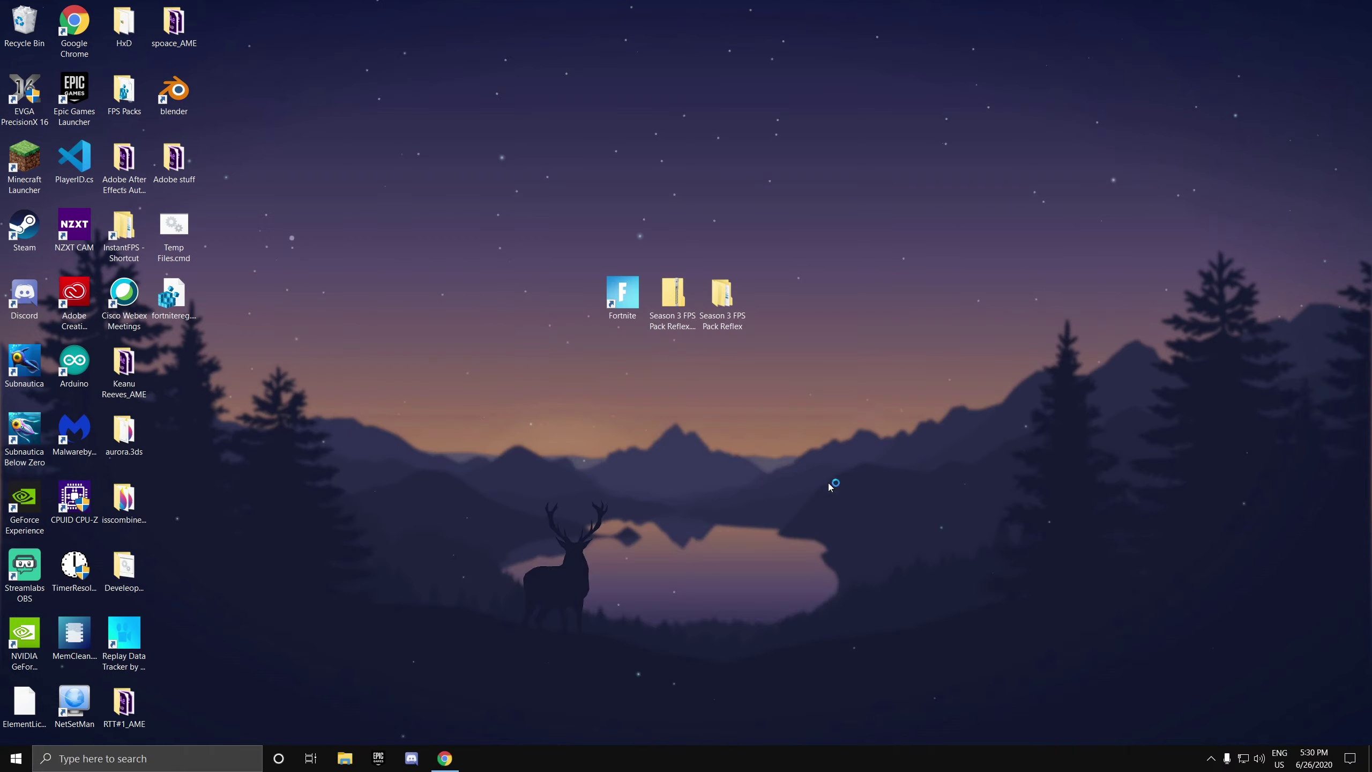